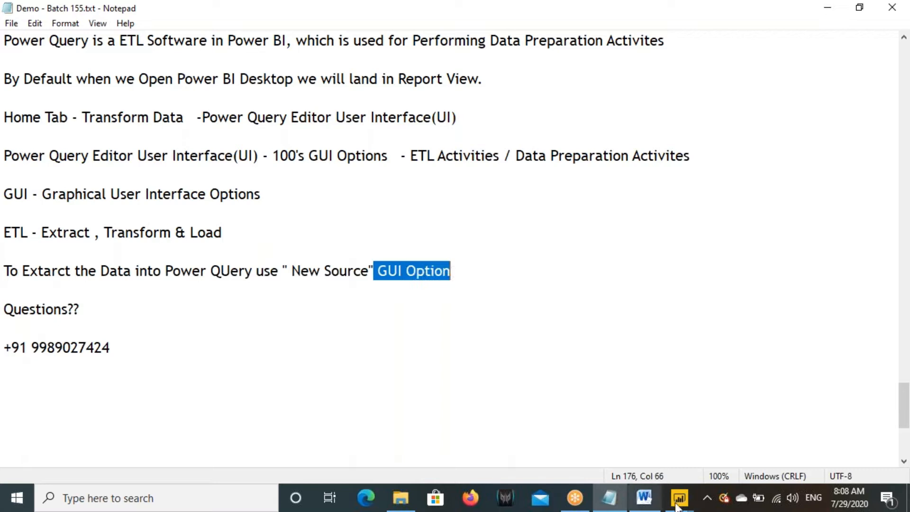
Step: Switch to the Power Query Editor and show the list of common new data sources
click(735, 441)
click(55, 78)
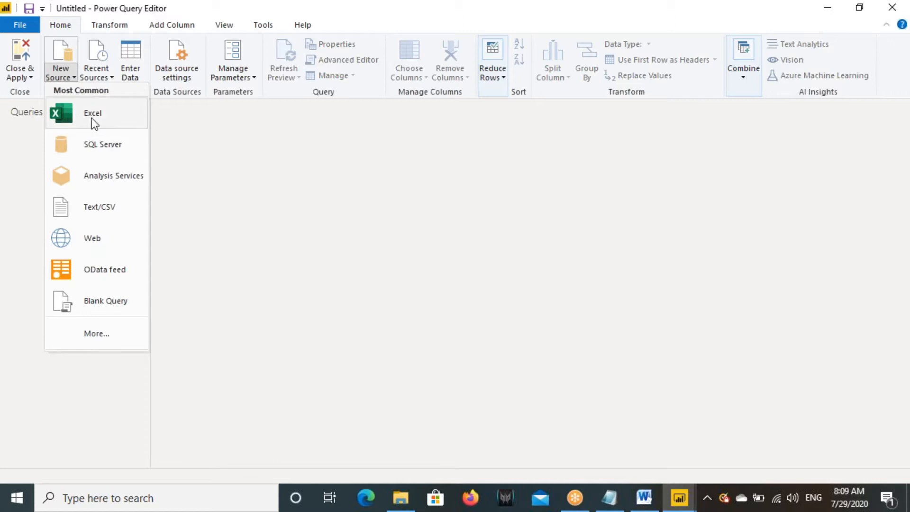
key(ctrl+2)
drag(47, 101, 118, 128)
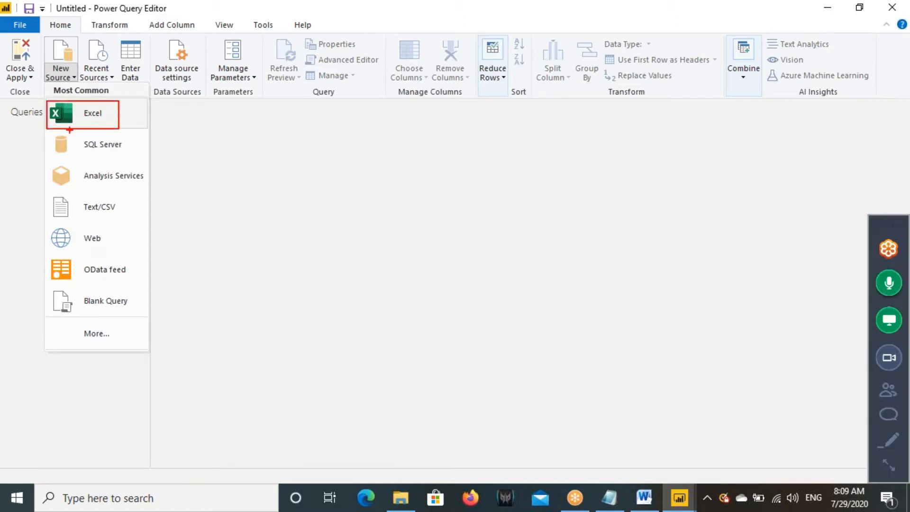
drag(5, 123, 127, 161)
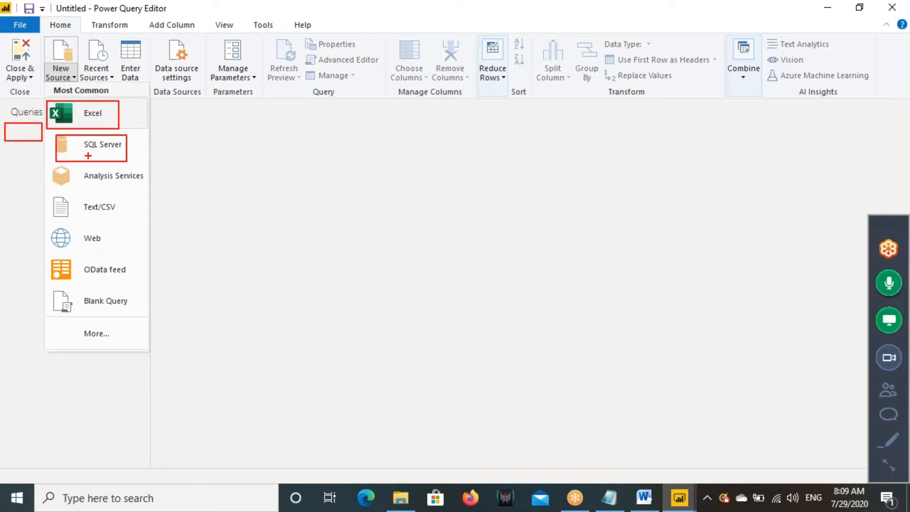
drag(7, 144, 43, 165)
mouse_move(124, 100)
mouse_down()
mouse_move(145, 134)
mouse_move(118, 157)
mouse_move(141, 152)
mouse_up()
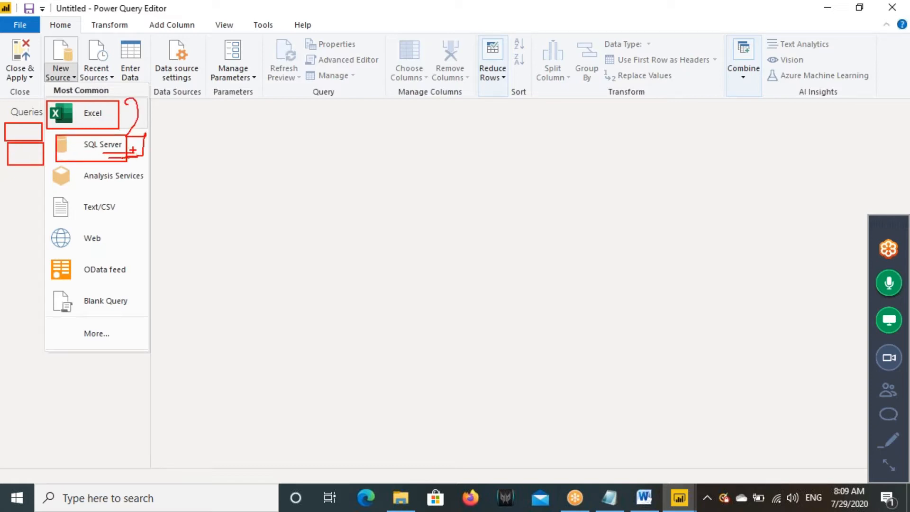
key(Escape)
Step: Connect to the Excel workbook Sample - Superstore.xlsx in the Source Files folder of Desktop Backup as a new source
click(63, 82)
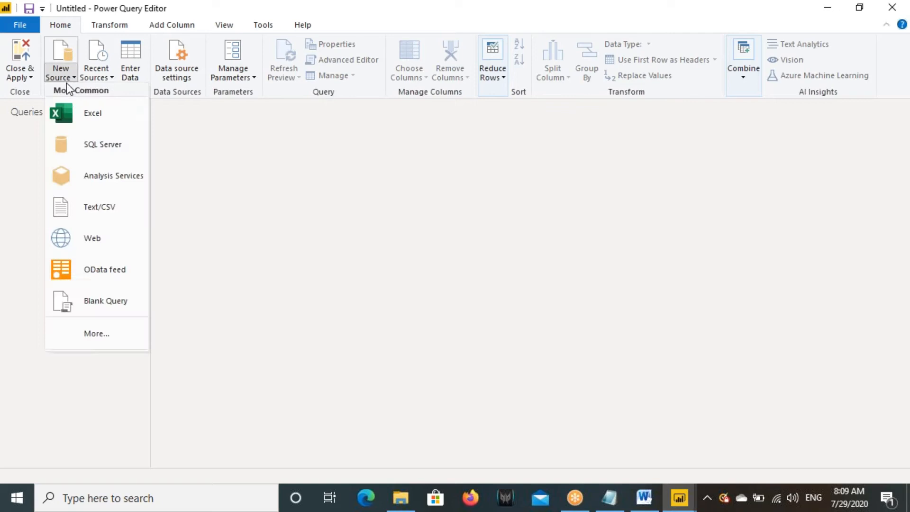
click(78, 112)
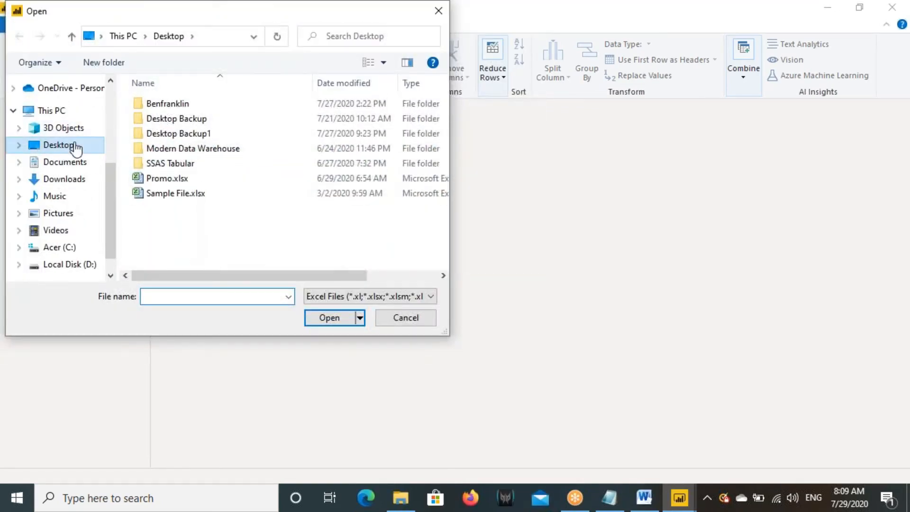
double_click(172, 122)
double_click(173, 152)
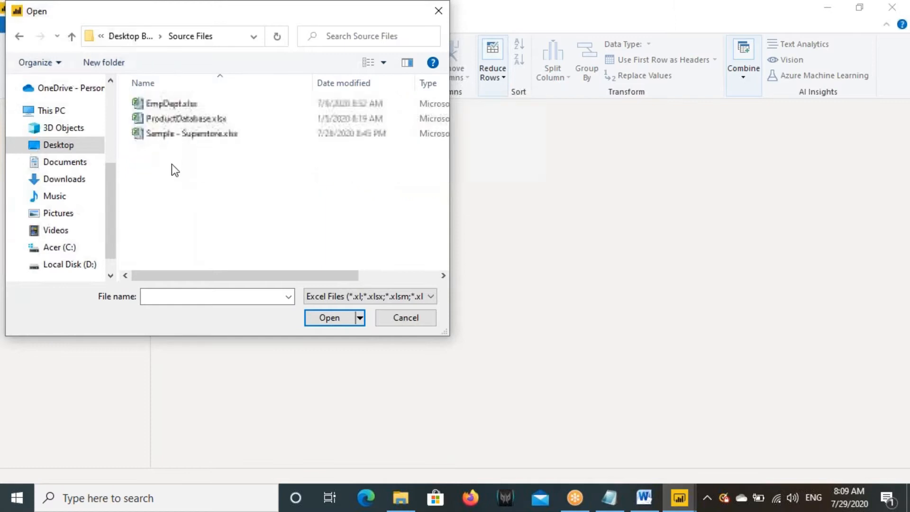
click(174, 135)
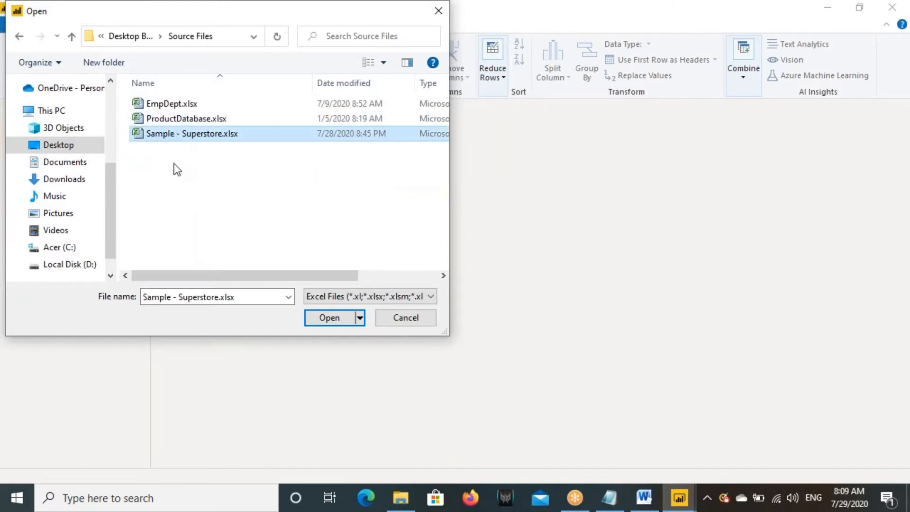
mouse_move(132, 127)
mouse_down()
mouse_move(199, 144)
mouse_move(263, 145)
mouse_up()
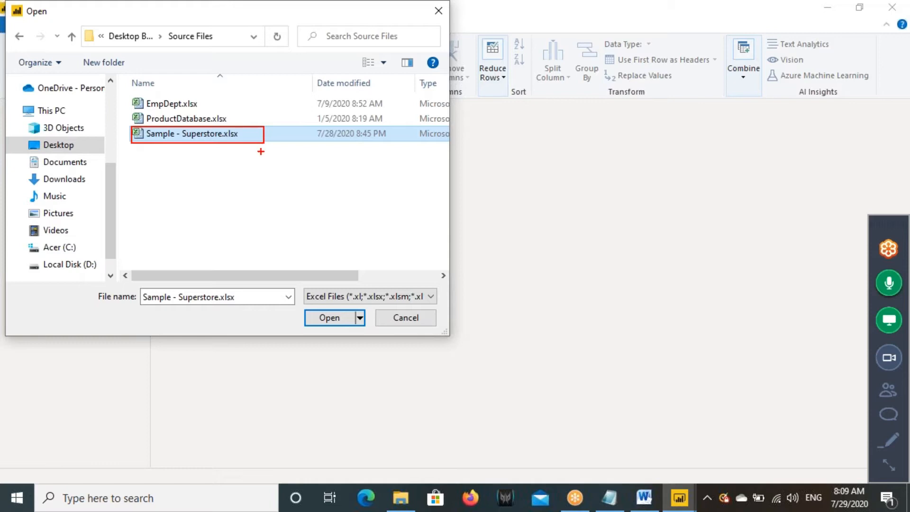
click(334, 314)
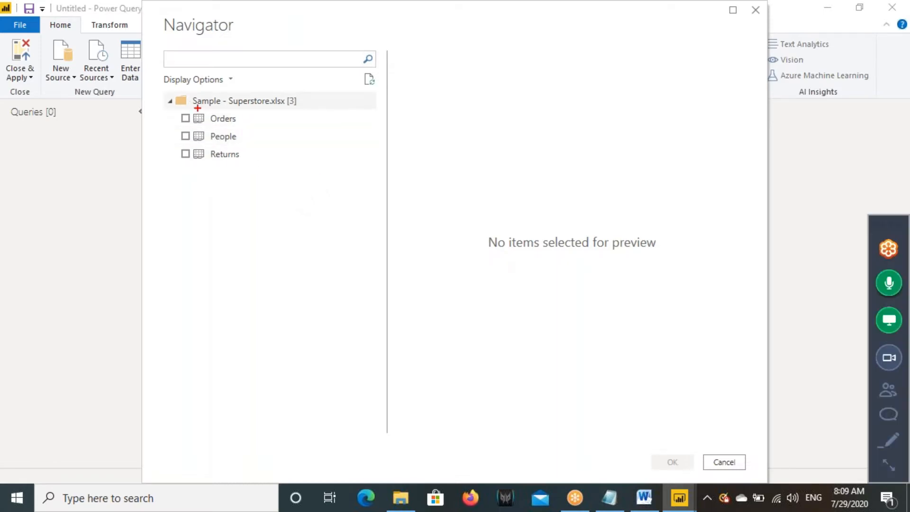
Step: Select the Orders, People and Returns sheets of the Superstore workbook and import them as queries
drag(191, 94, 311, 107)
mouse_move(173, 111)
mouse_down()
mouse_move(253, 165)
mouse_move(299, 147)
mouse_up()
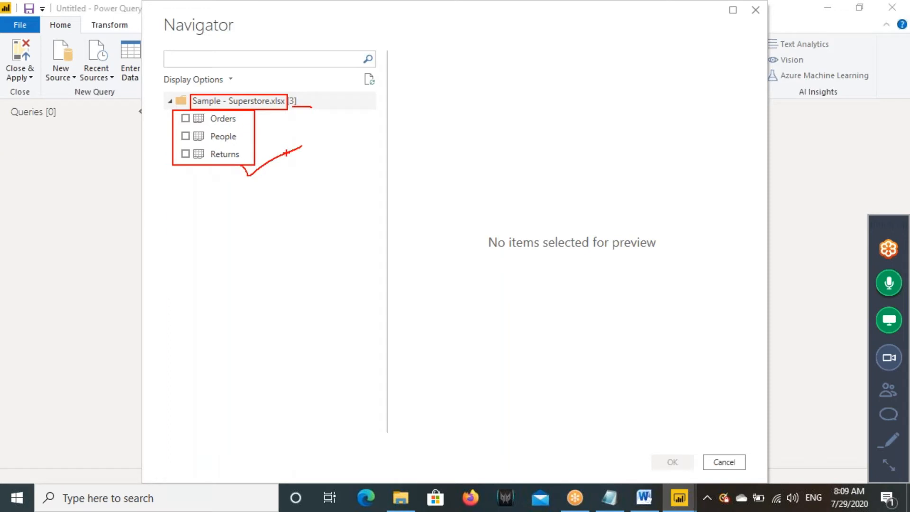
click(185, 118)
click(185, 136)
click(185, 155)
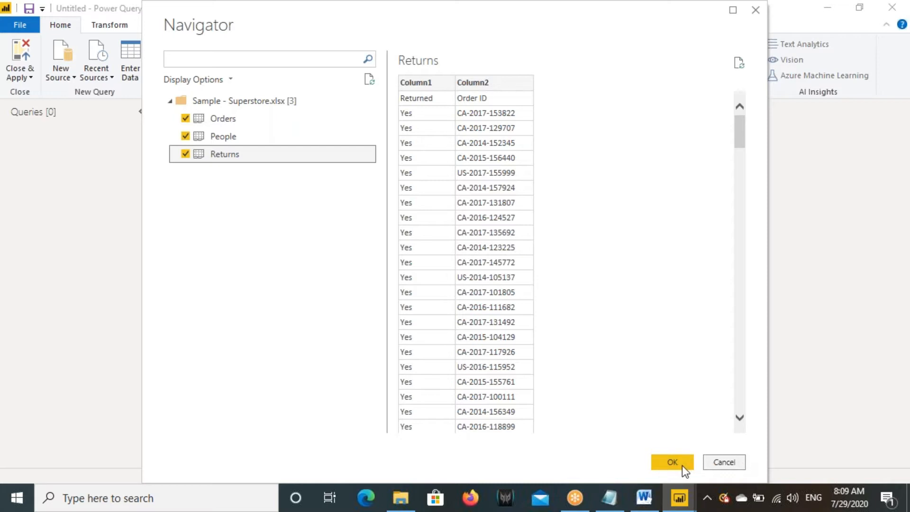
mouse_move(649, 454)
mouse_down()
mouse_move(687, 471)
mouse_move(693, 453)
mouse_move(368, 404)
mouse_move(49, 138)
mouse_move(43, 155)
mouse_move(76, 152)
mouse_up()
drag(706, 452, 706, 453)
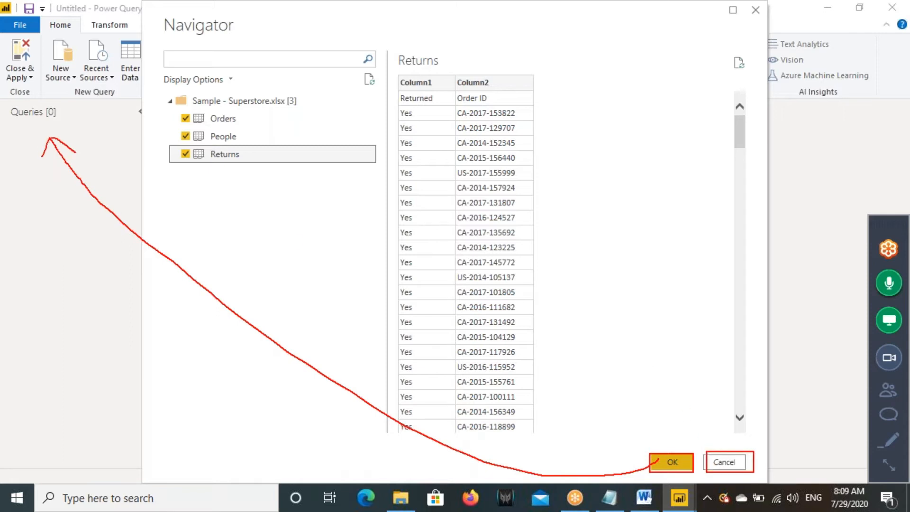
drag(763, 432, 745, 459)
click(683, 462)
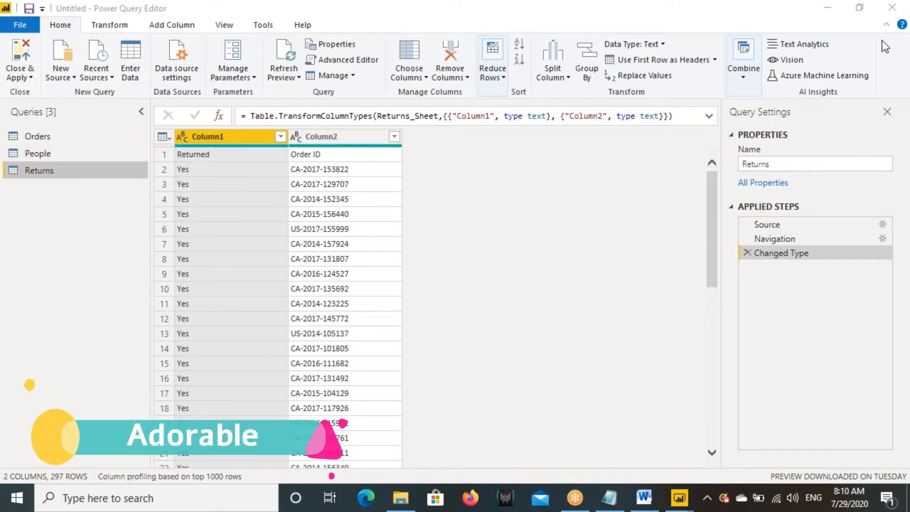
Step: Review the imported data of the Orders, People and Returns queries one after another
click(29, 137)
click(38, 153)
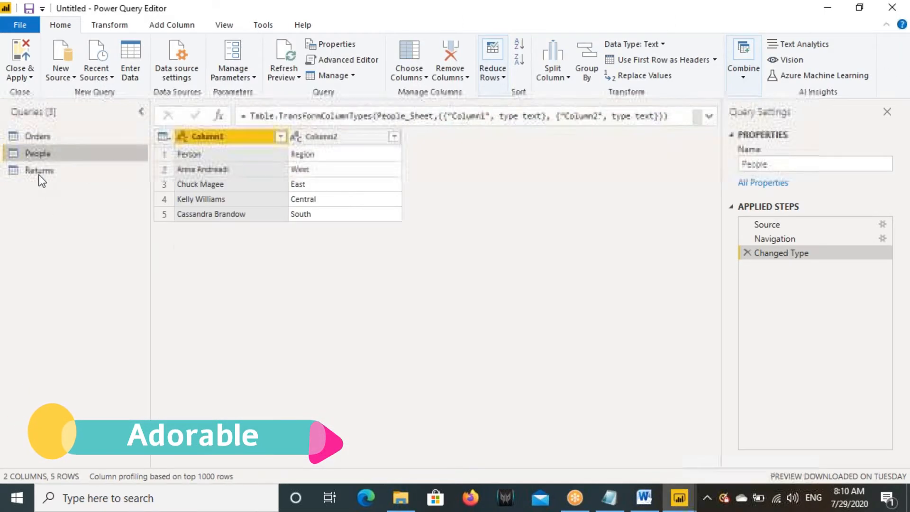
click(39, 170)
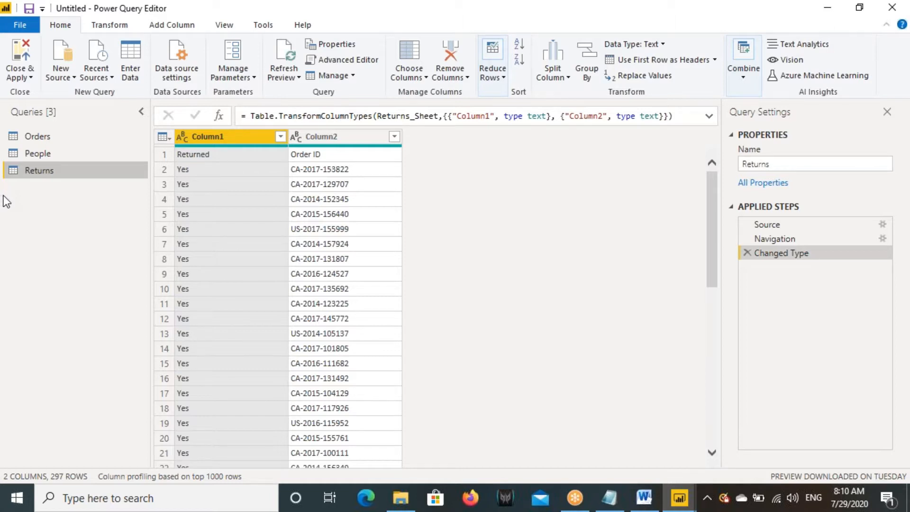
Step: Switch to Word and point out the SQL Server and Power Query shapes in the Power BI Architecture diagram
click(651, 498)
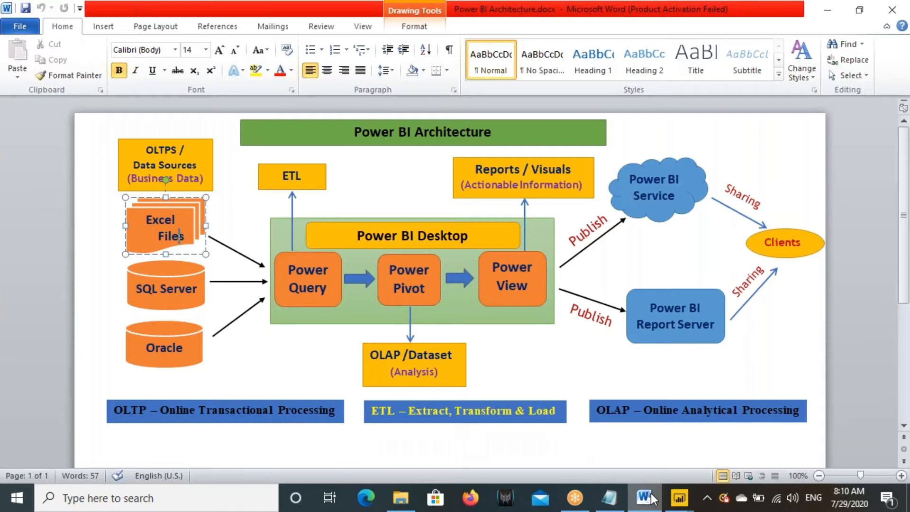
click(152, 289)
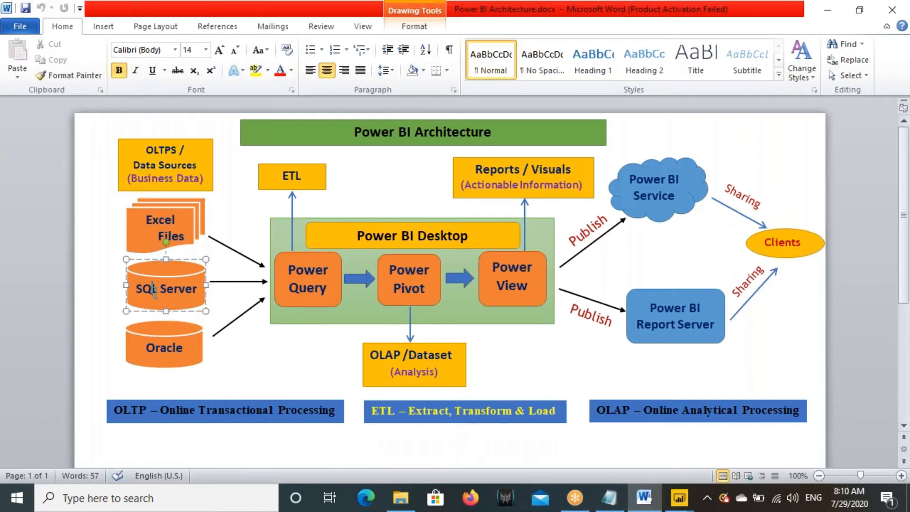
click(307, 275)
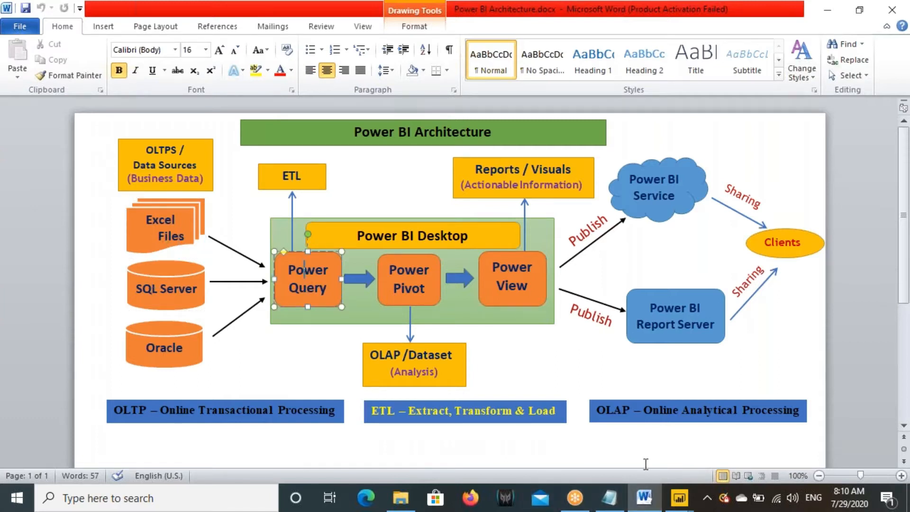
Step: Return to the Power Query Editor and start a new SQL Server database connection
mouse_move(679, 498)
click(759, 429)
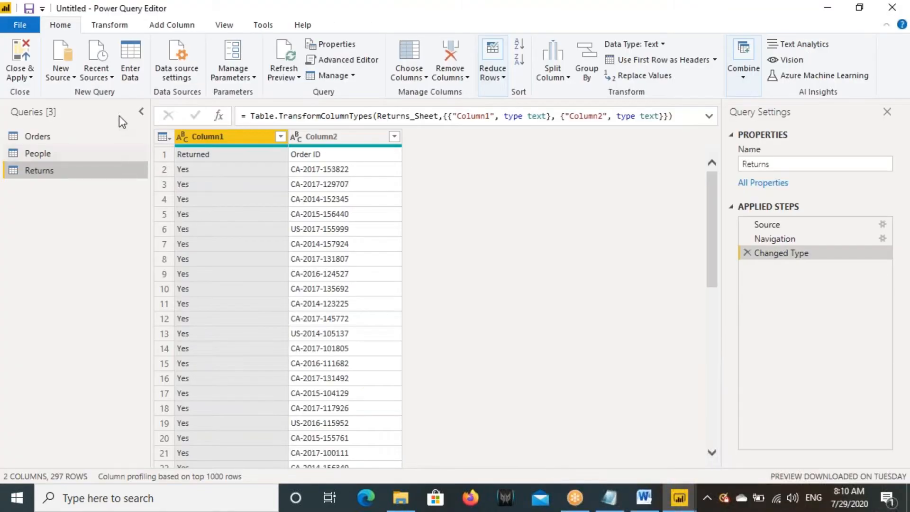
click(59, 76)
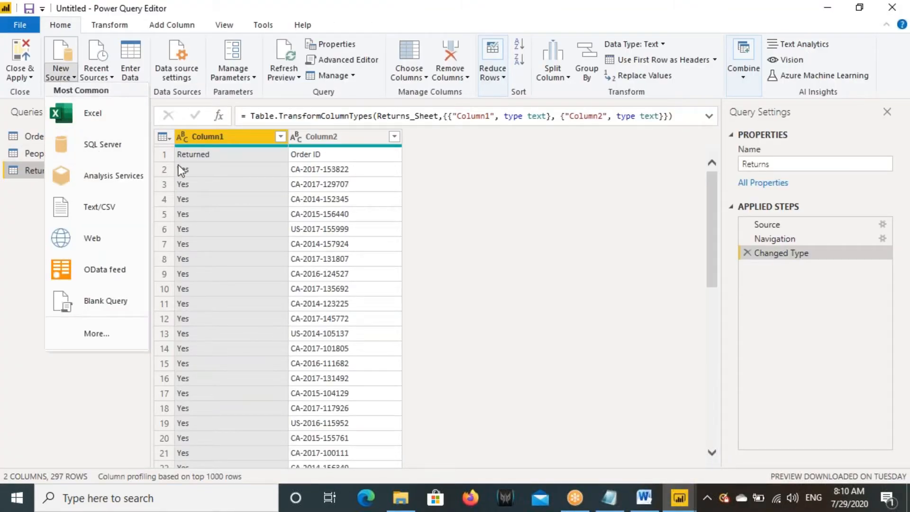
click(103, 145)
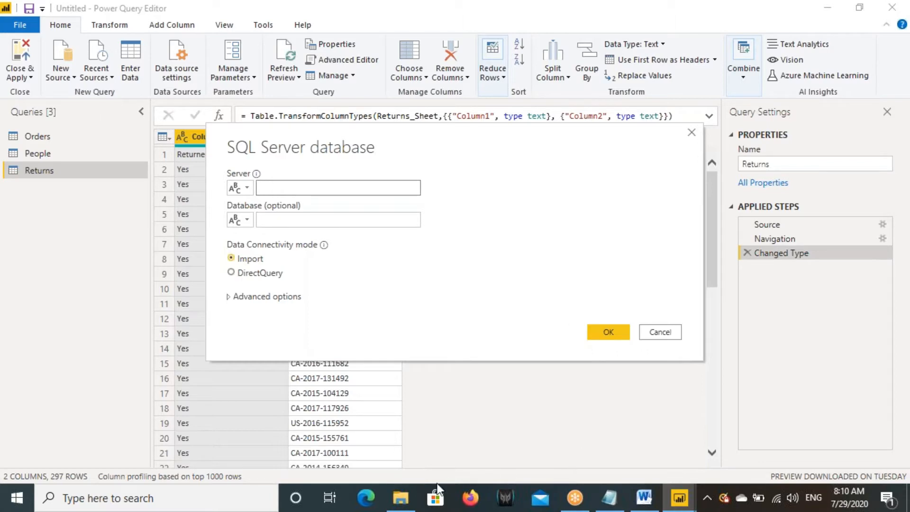
Step: Open SQL Server.txt from the recent files in File Explorer and copy the Production Database server name LAPTOP-GFUN085Q\MSSQLSERVER01
click(401, 497)
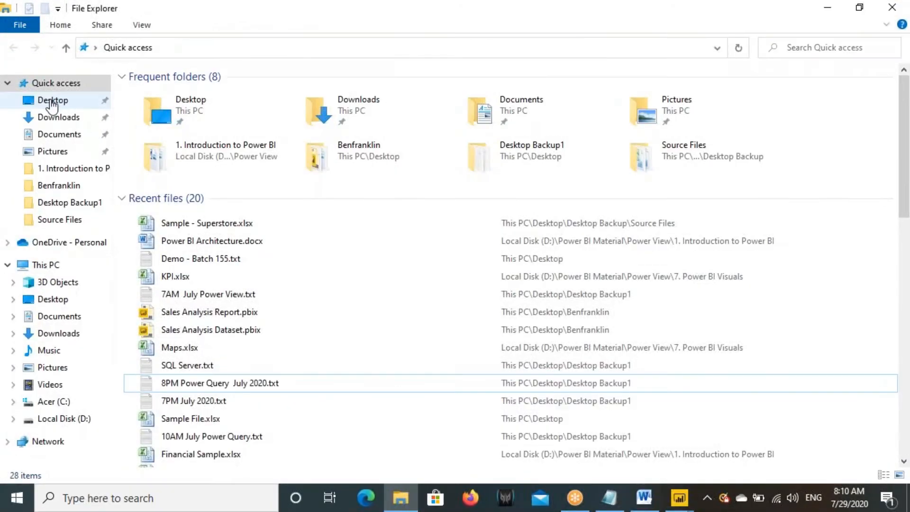
scroll(222, 360, down, 2)
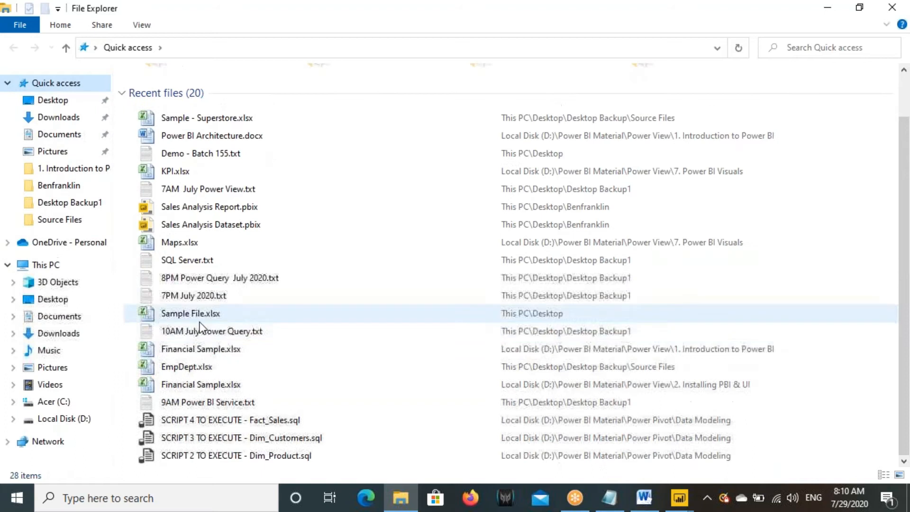
double_click(192, 262)
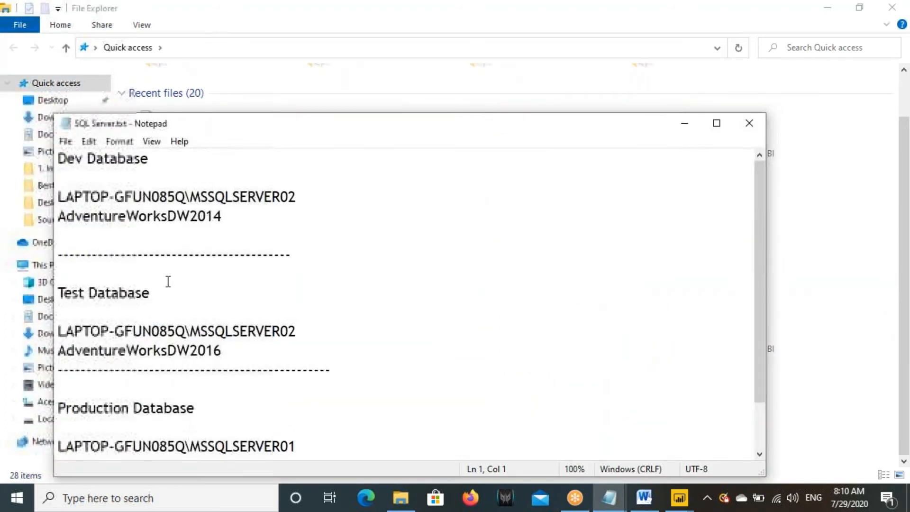
scroll(168, 281, down, 1)
drag(58, 384, 296, 392)
key(ctrl+c)
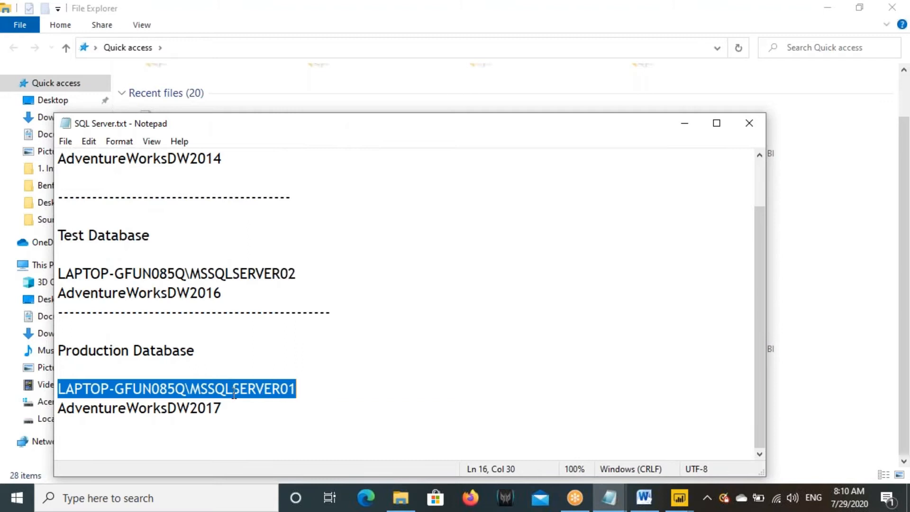
Step: Back in the Power Query Editor, connect to server LAPTOP-GFUN085Q\MSSQLSERVER01 in Import mode with the database left blank
click(753, 441)
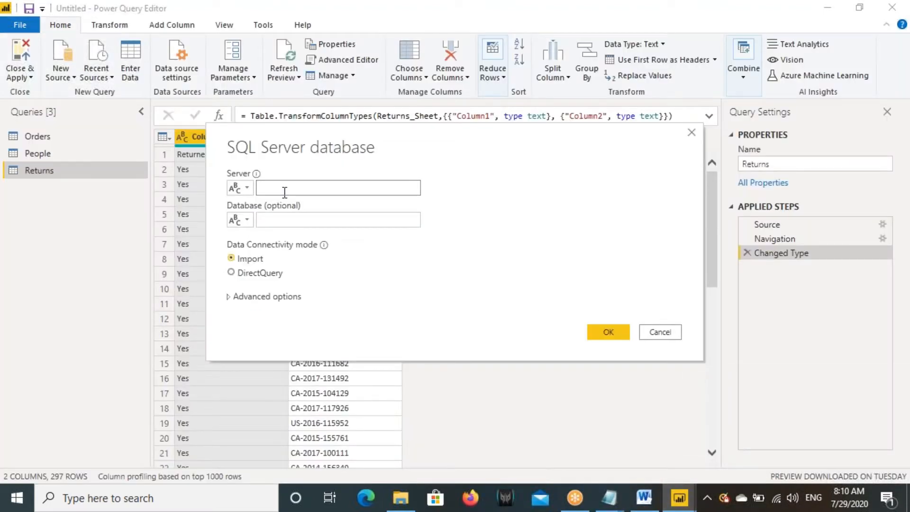
key(ctrl+v)
click(274, 220)
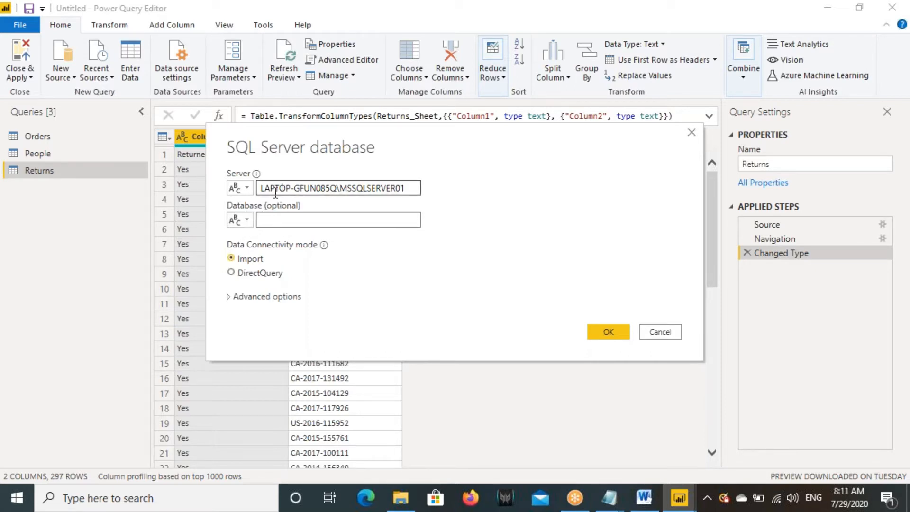
click(592, 332)
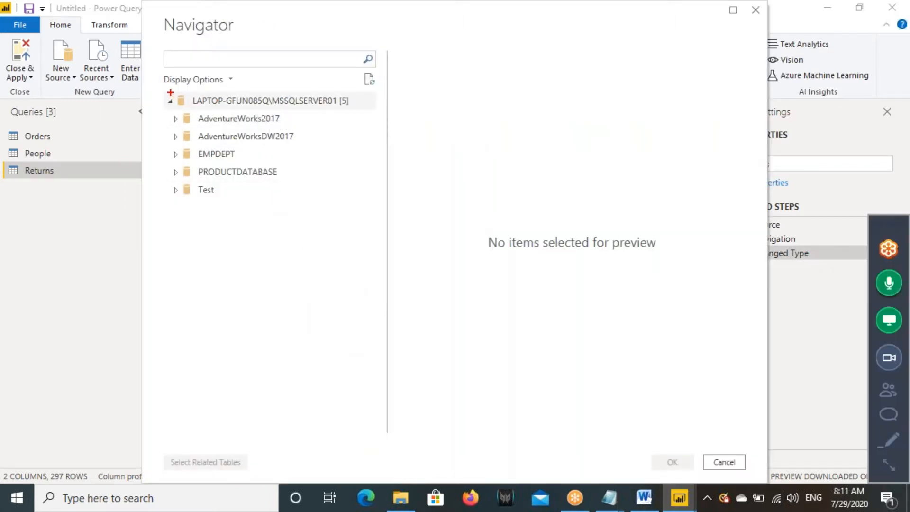
drag(165, 91, 366, 108)
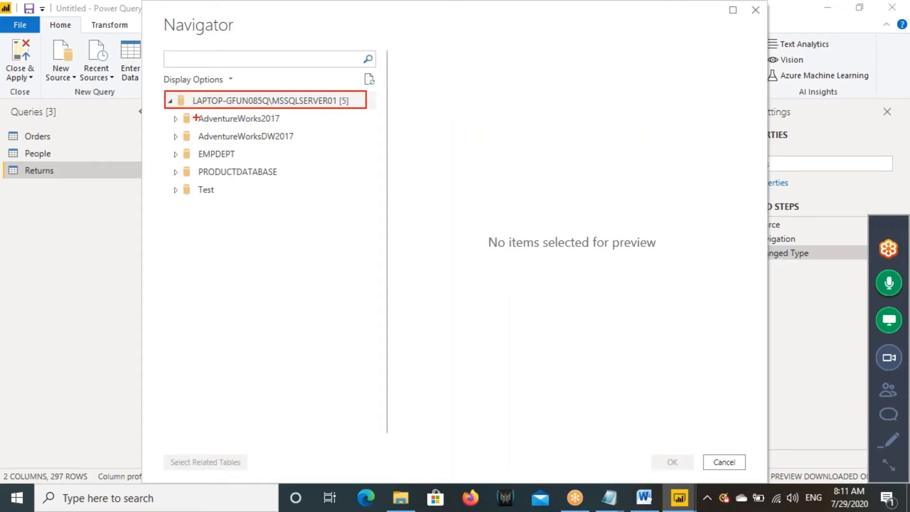
mouse_move(169, 115)
mouse_down()
mouse_move(280, 209)
mouse_move(328, 209)
mouse_up()
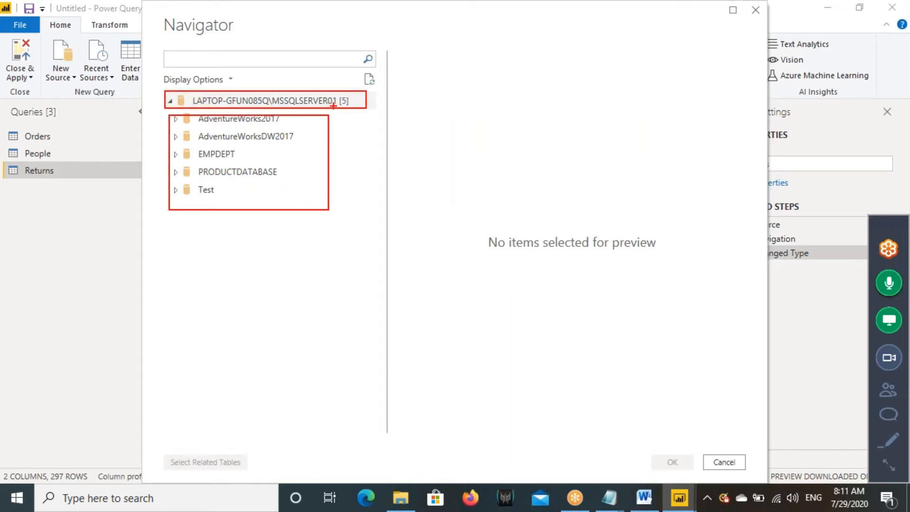
drag(236, 127, 260, 126)
mouse_move(213, 142)
mouse_down()
mouse_move(237, 144)
mouse_move(230, 159)
mouse_move(254, 182)
mouse_up()
key(Escape)
Step: Import the CUSTOMERS_DATA, PRODUCTS_DATA and SALES_DATA tables from PRODUCTDATABASE, and minimize the SQL Server.txt window
click(176, 137)
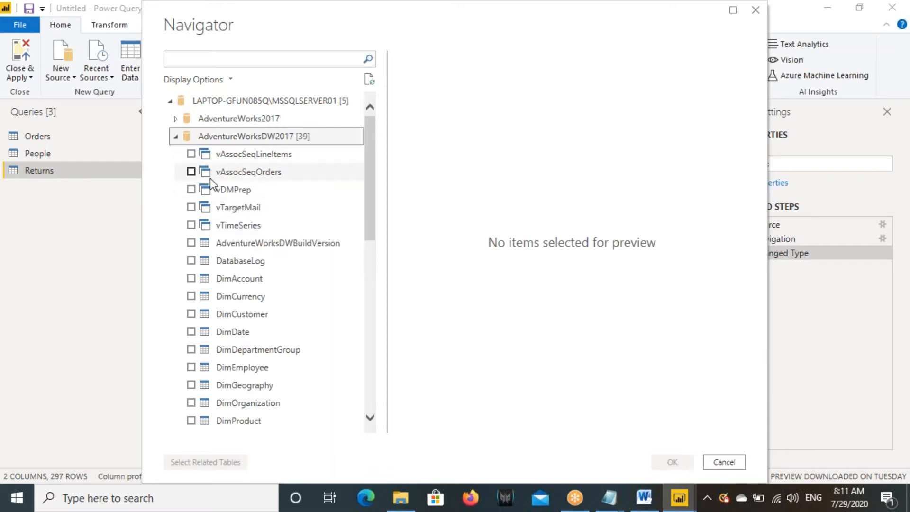
click(178, 138)
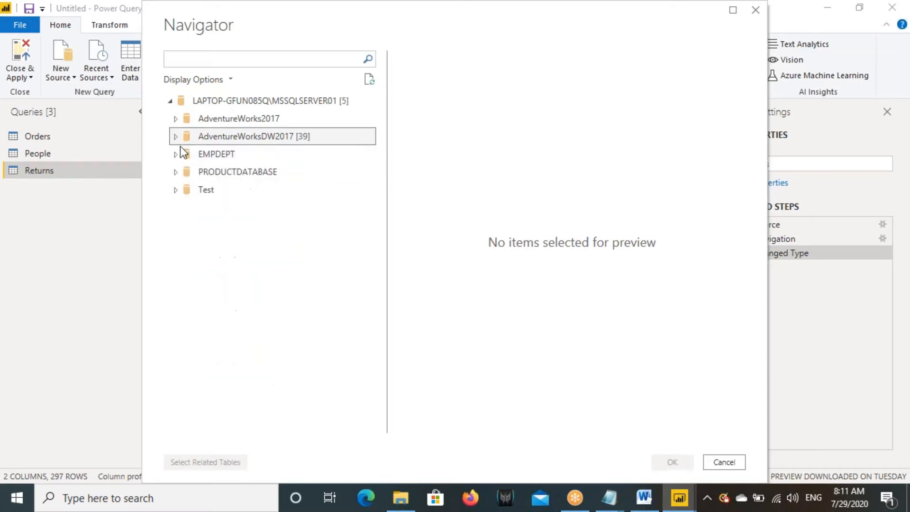
click(177, 172)
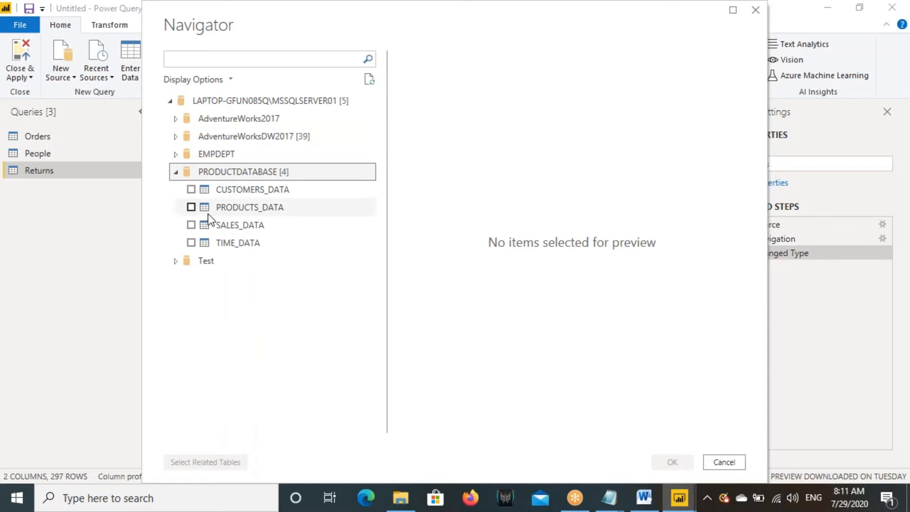
click(190, 189)
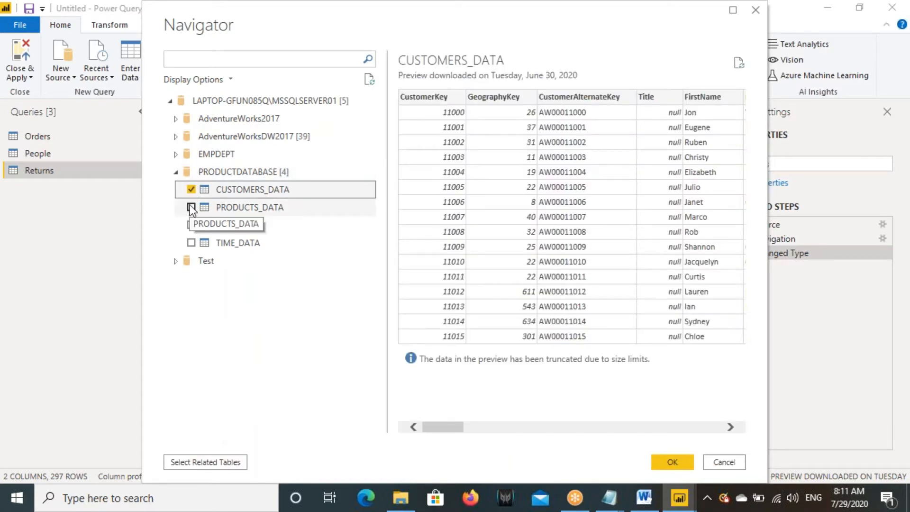
click(191, 207)
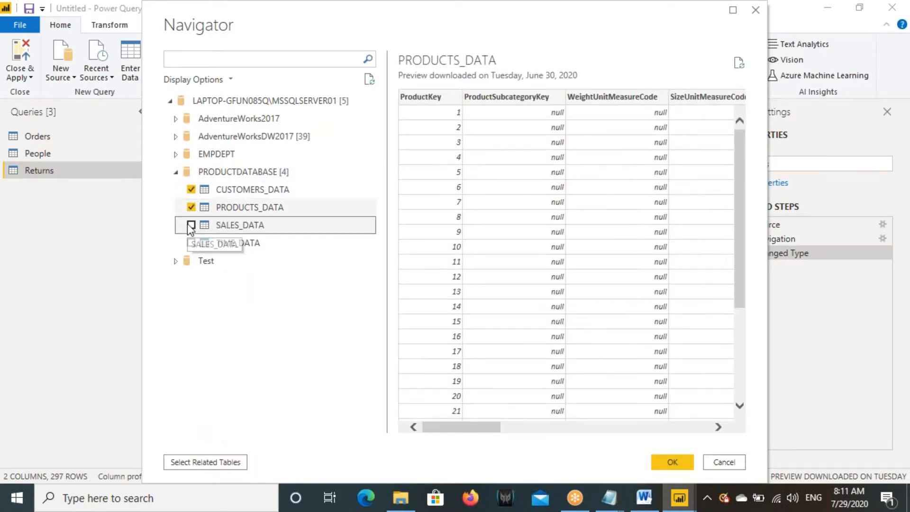
click(189, 224)
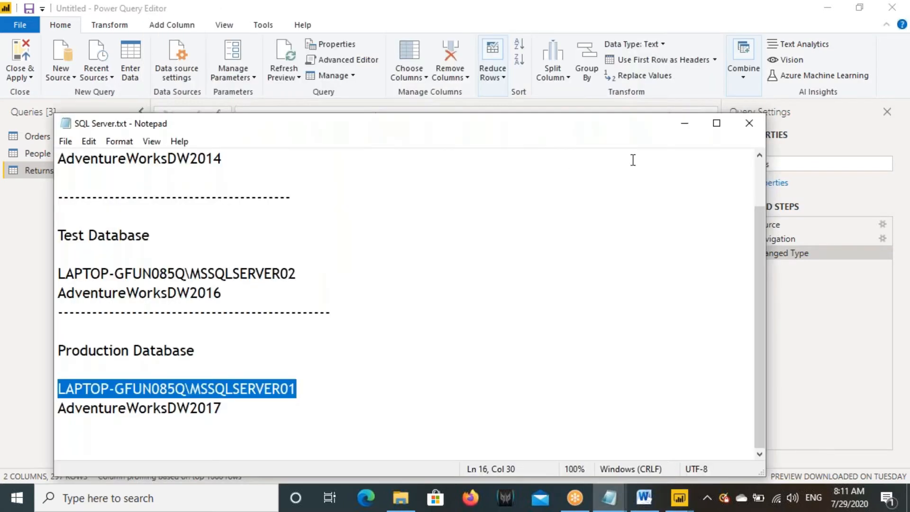
click(685, 125)
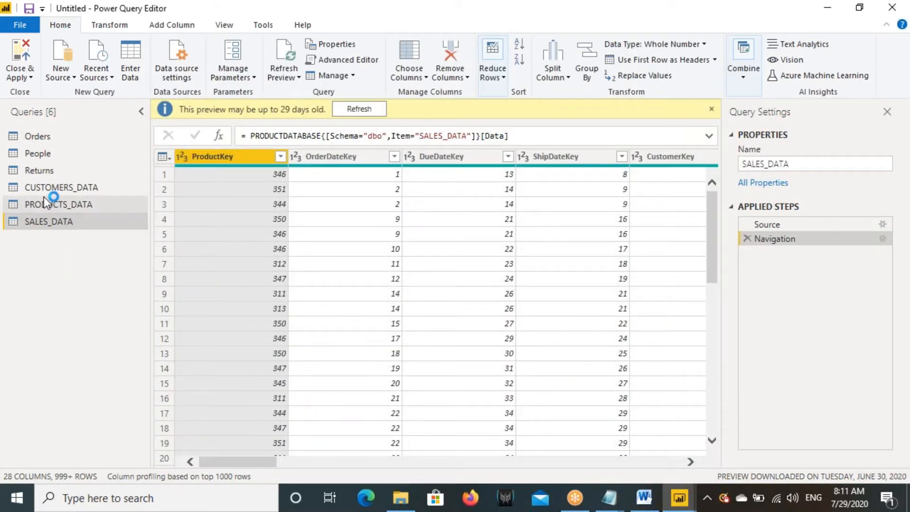
Step: Review the CUSTOMERS_DATA, Orders and People queries, and point out the column names in the first row of People
click(48, 189)
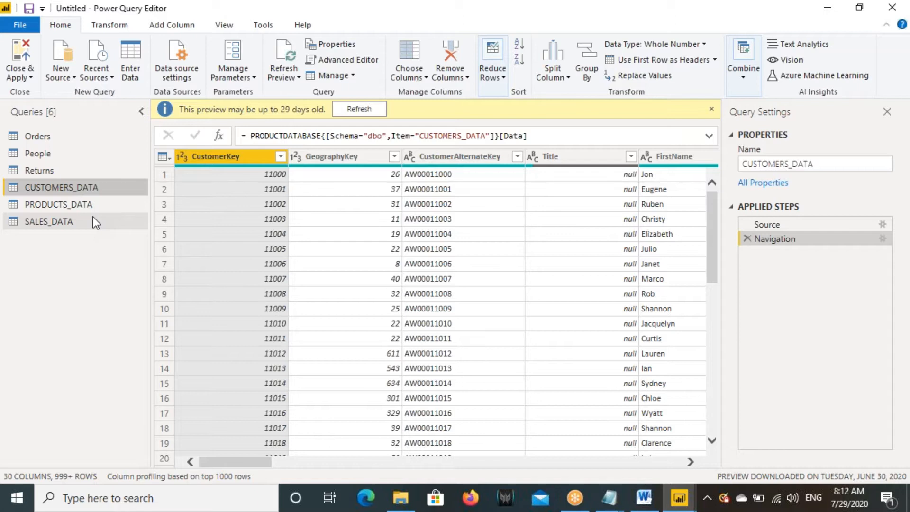
click(45, 137)
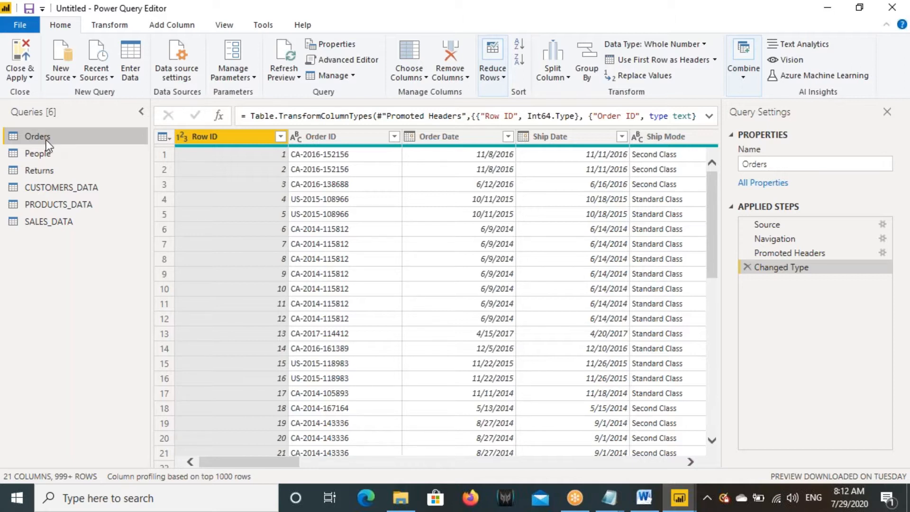
click(43, 153)
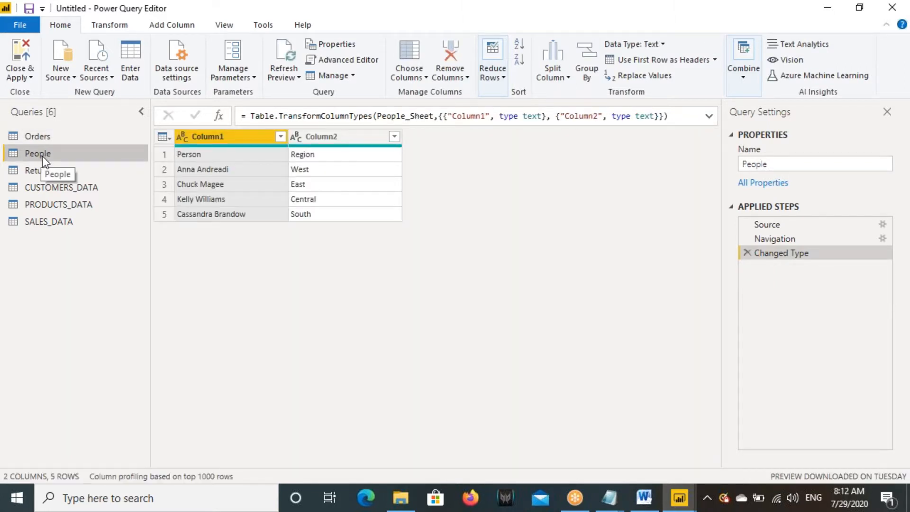
mouse_move(173, 147)
mouse_down()
mouse_move(306, 165)
mouse_move(409, 165)
mouse_up()
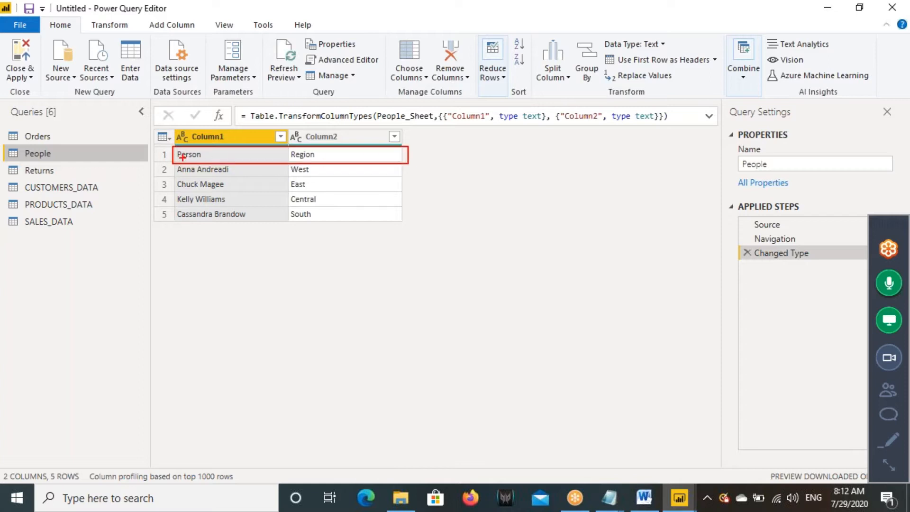
drag(179, 162, 232, 163)
drag(294, 166, 326, 166)
mouse_move(409, 155)
mouse_down()
mouse_move(444, 153)
mouse_move(437, 162)
mouse_move(473, 142)
mouse_move(380, 126)
mouse_move(394, 136)
mouse_up()
key(Escape)
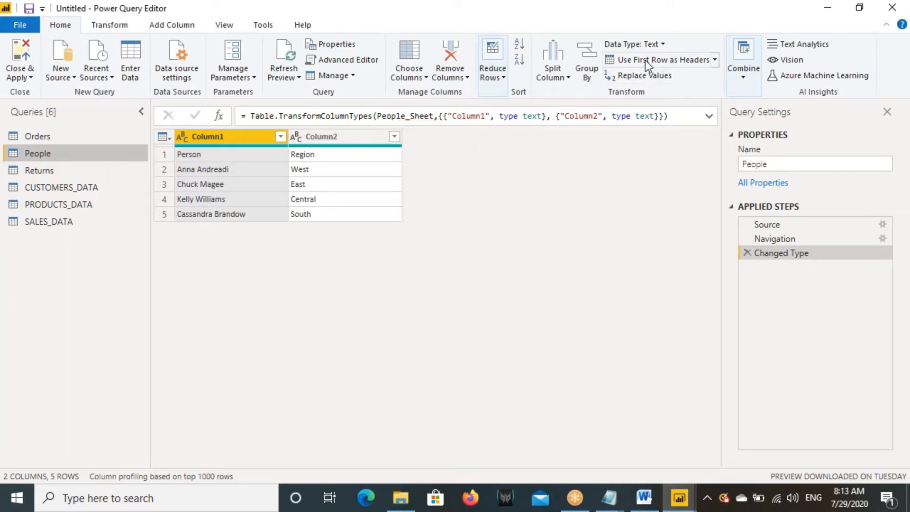
Step: Promote the first row of the People query, containing Person and Region, to column headers
mouse_move(384, 156)
mouse_down()
mouse_move(417, 137)
mouse_move(450, 162)
mouse_move(463, 141)
mouse_up()
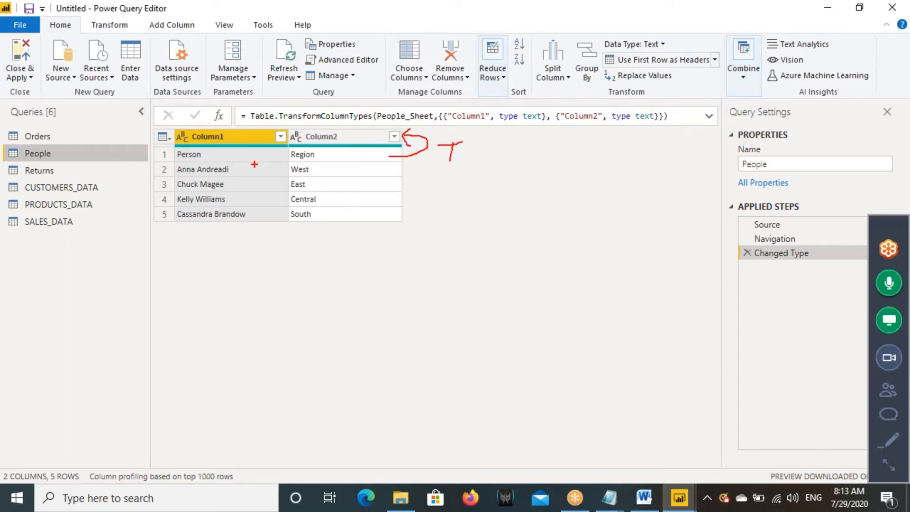
drag(175, 148, 402, 164)
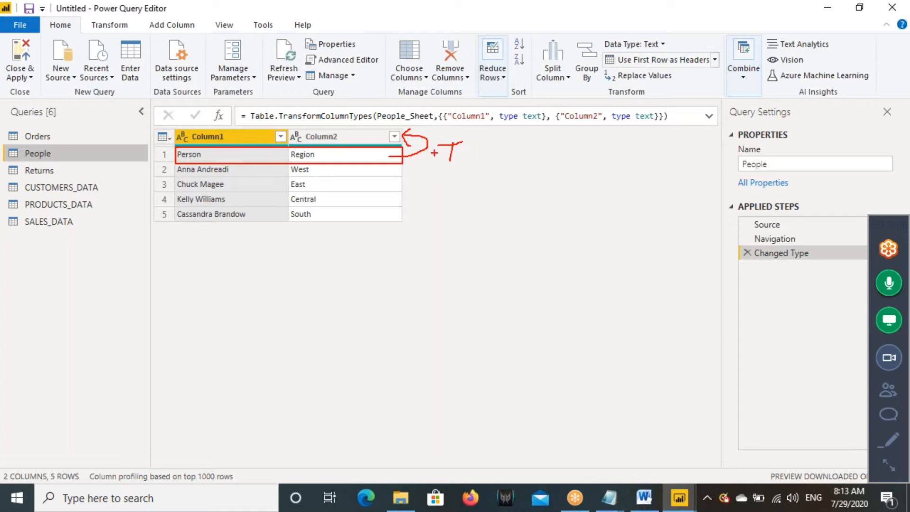
drag(390, 156, 405, 154)
mouse_move(604, 52)
mouse_down()
mouse_move(721, 69)
mouse_move(698, 104)
mouse_up()
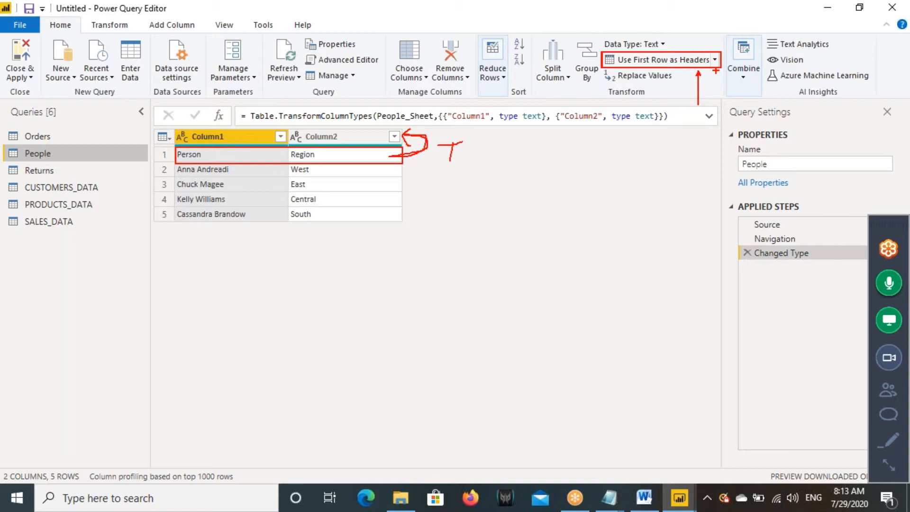
click(675, 62)
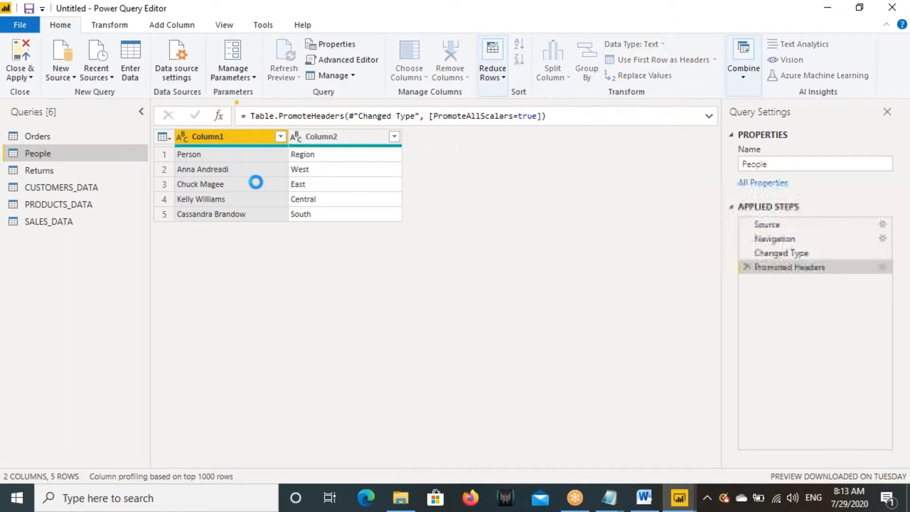
Step: Promote the first row of the Returns query, containing Returned and Order ID, to column headers
click(56, 172)
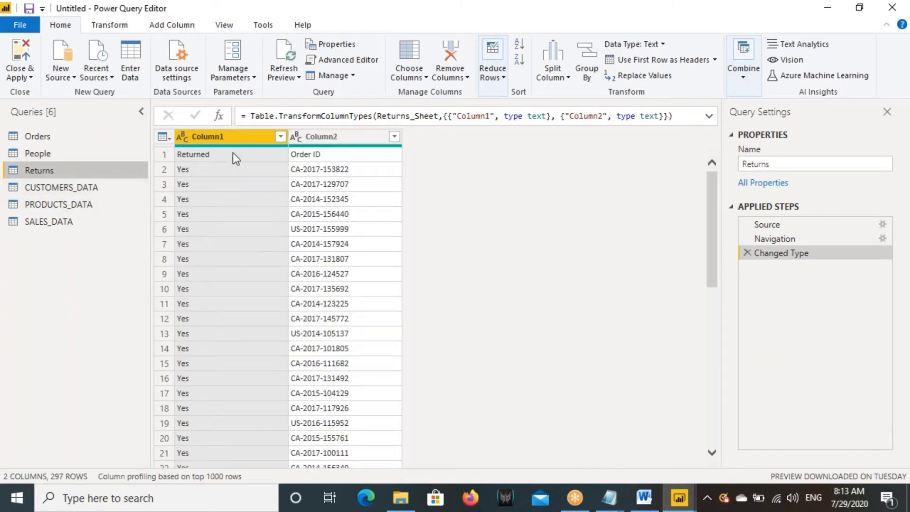
key(ctrl+2)
drag(175, 148, 403, 162)
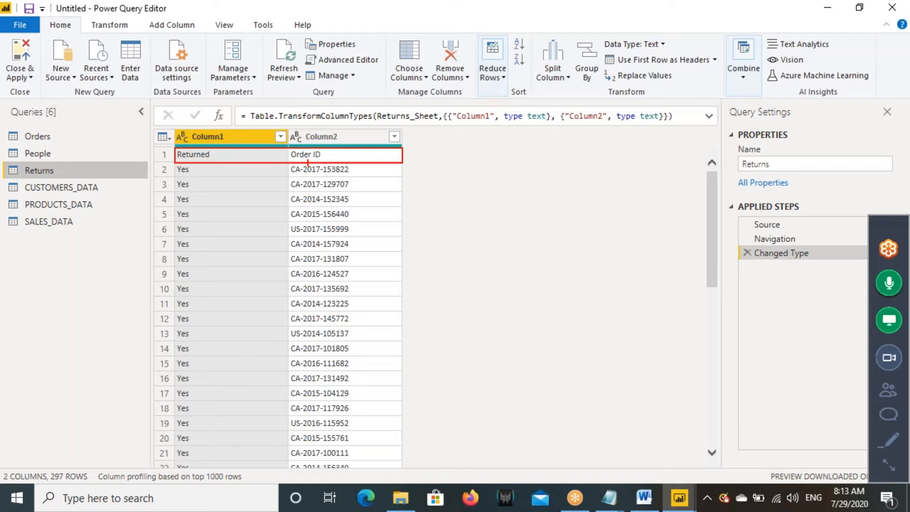
drag(185, 162, 211, 162)
drag(291, 161, 329, 161)
drag(174, 149, 217, 163)
drag(291, 149, 323, 162)
mouse_move(174, 166)
mouse_down()
mouse_move(248, 321)
mouse_move(370, 450)
mouse_move(404, 469)
mouse_up()
mouse_move(389, 165)
mouse_down()
mouse_move(431, 156)
mouse_move(387, 136)
mouse_move(397, 141)
mouse_up()
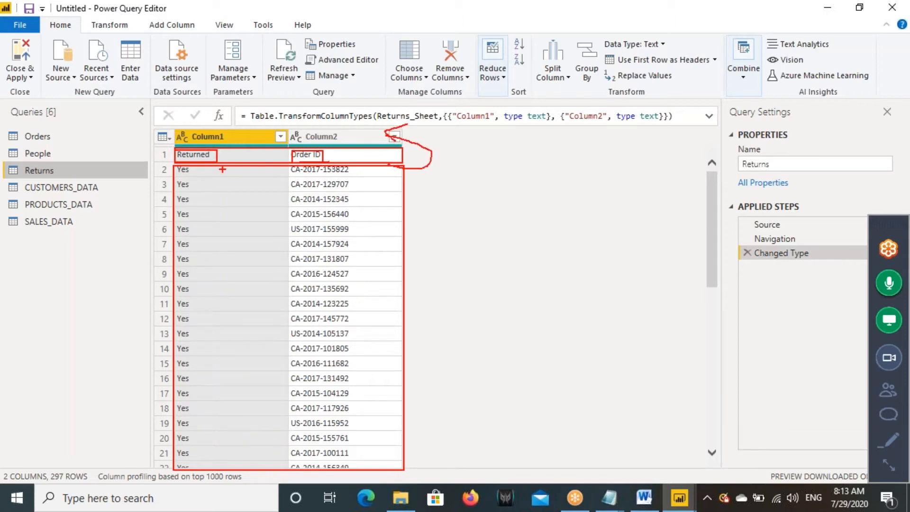
key(Escape)
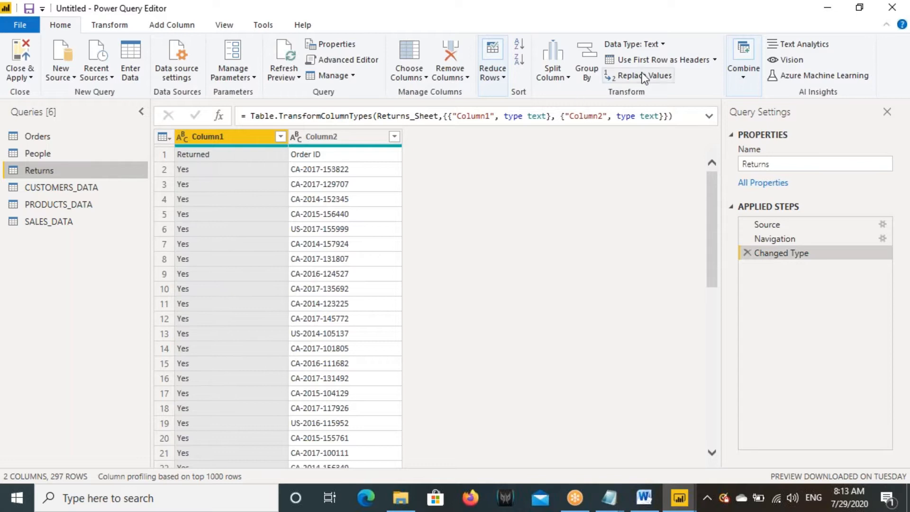
click(667, 62)
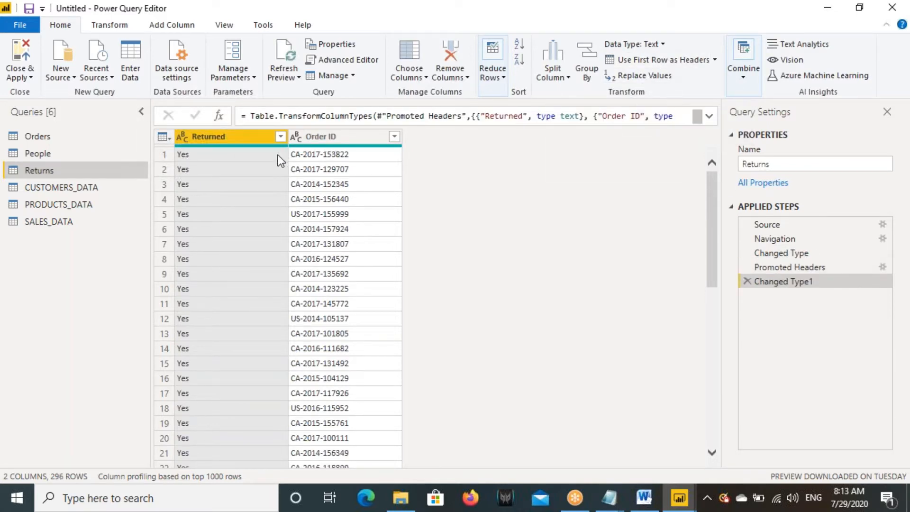
Step: Check the CUSTOMERS_DATA, PRODUCTS_DATA and SALES_DATA queries, and point out the full list of extracted queries
click(40, 187)
click(50, 201)
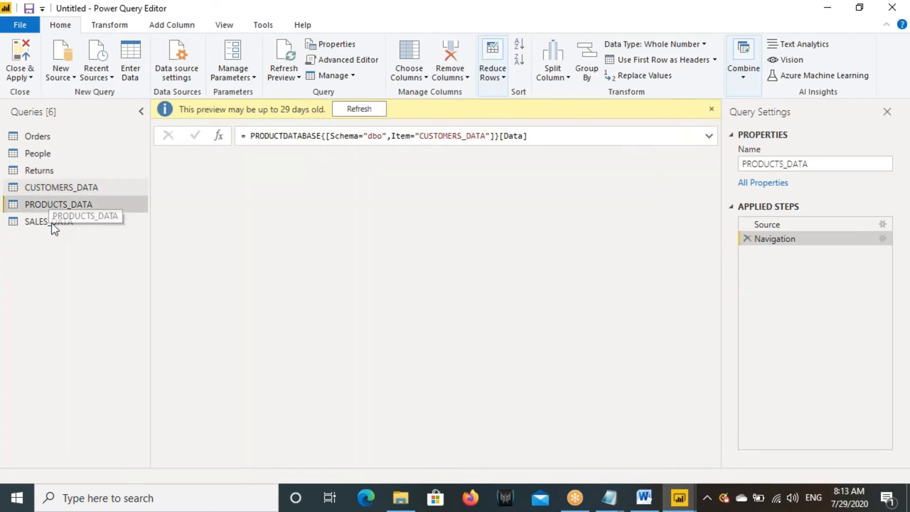
click(54, 227)
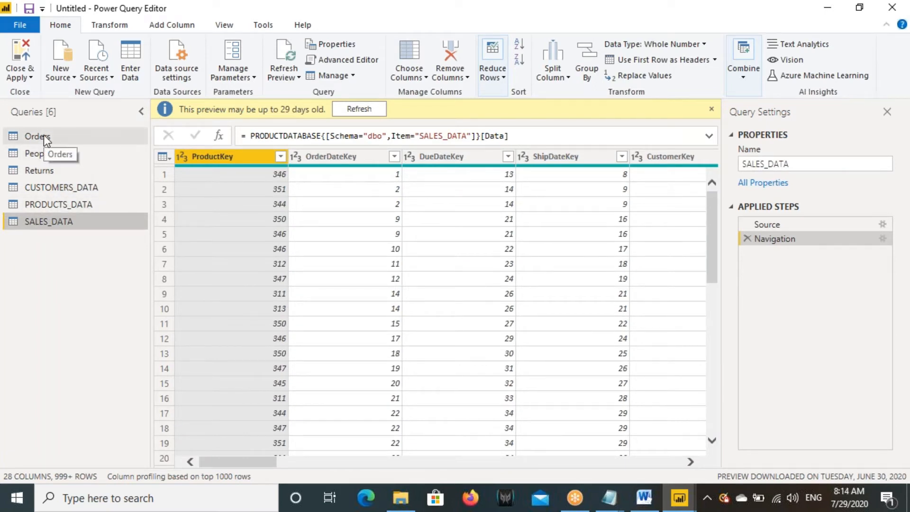
key(ctrl+2)
drag(7, 130, 141, 235)
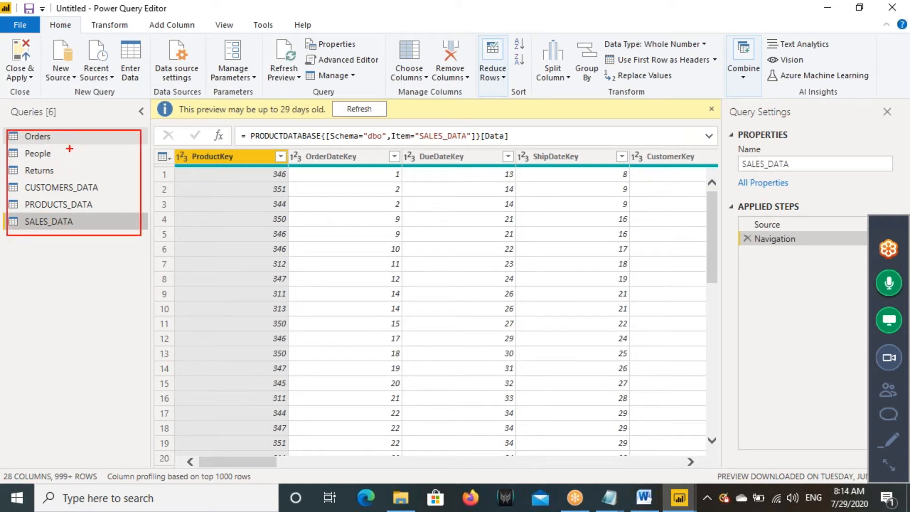
key(Escape)
Step: Switch to Word and point out the Power Pivot, OLAP /Dataset and Reports / Visuals shapes in the Power BI Architecture diagram
click(643, 497)
click(413, 295)
key(ctrl+2)
drag(380, 256, 440, 280)
mouse_move(420, 318)
mouse_down()
mouse_move(417, 334)
mouse_move(442, 337)
mouse_up()
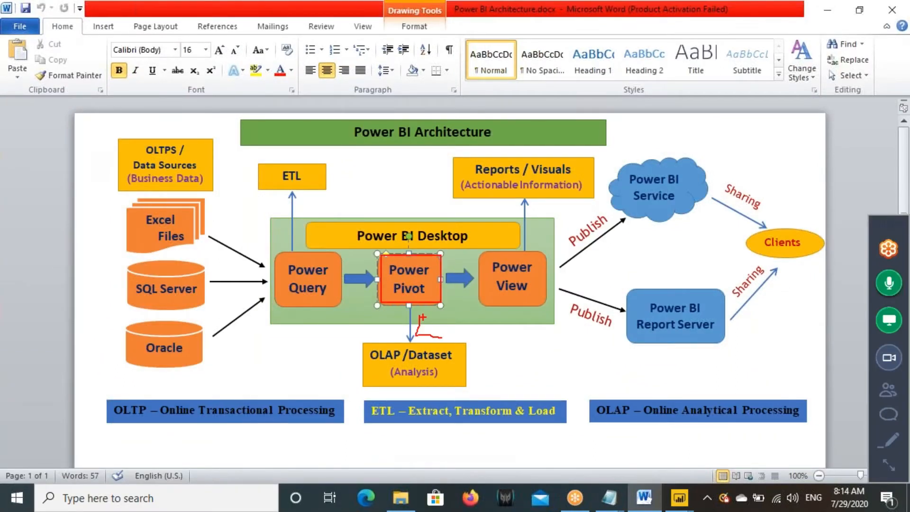
drag(364, 345, 463, 391)
mouse_move(453, 157)
mouse_down()
mouse_move(563, 198)
mouse_move(597, 198)
mouse_up()
mouse_move(539, 179)
mouse_down()
mouse_move(565, 180)
mouse_move(536, 159)
mouse_up()
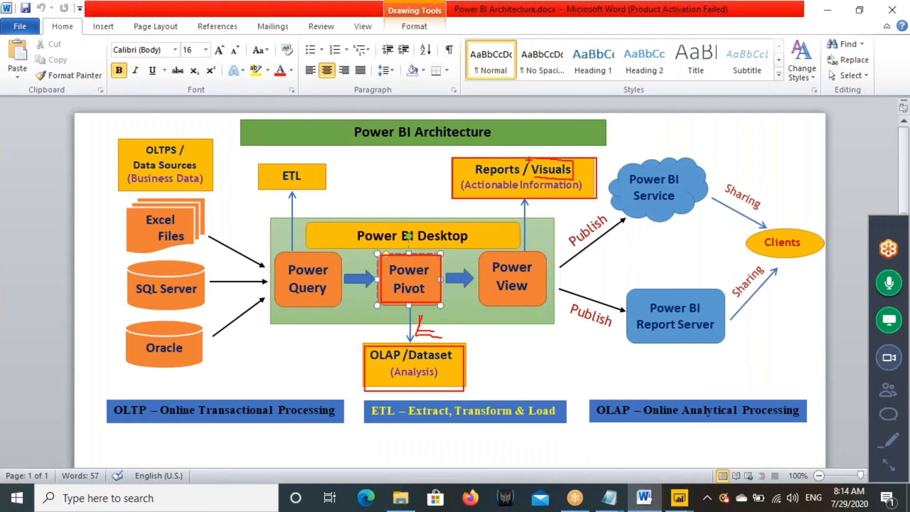
mouse_move(575, 166)
mouse_down()
mouse_move(584, 176)
mouse_move(602, 152)
mouse_up()
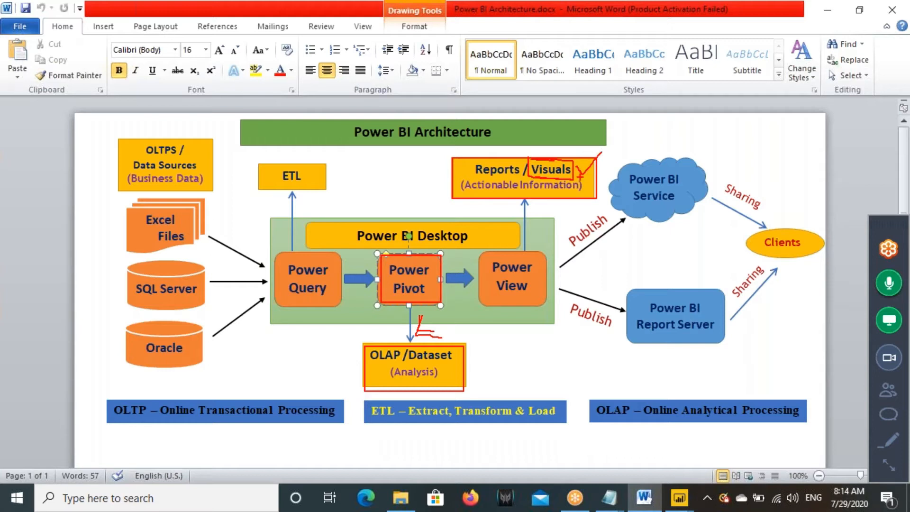
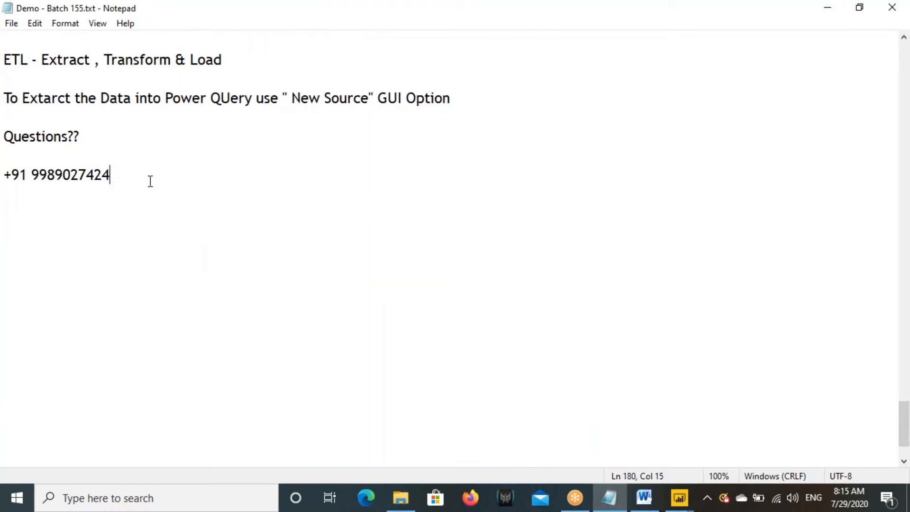
Step: Replace the phone number line in the notes with "To Load the Tables into Power Pivot we need Click on Close & Apply"
drag(150, 187, 7, 182)
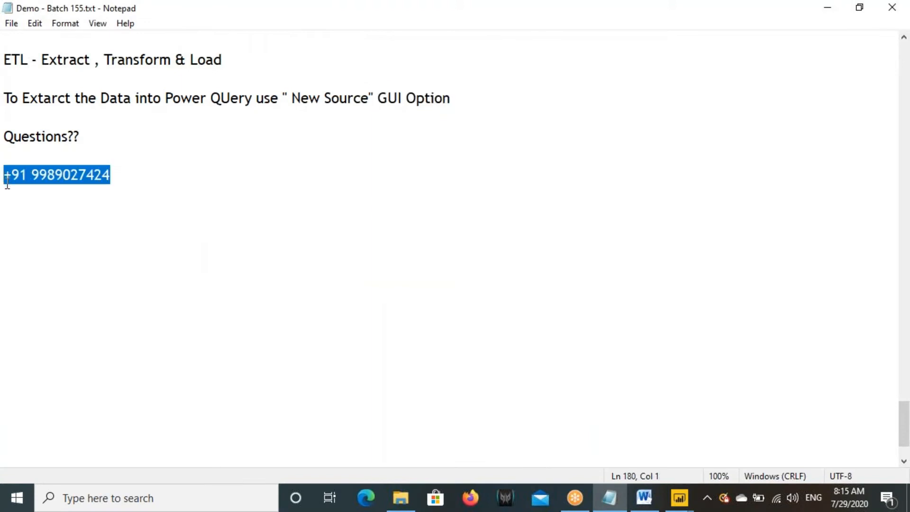
key(BackSpace)
text(To)
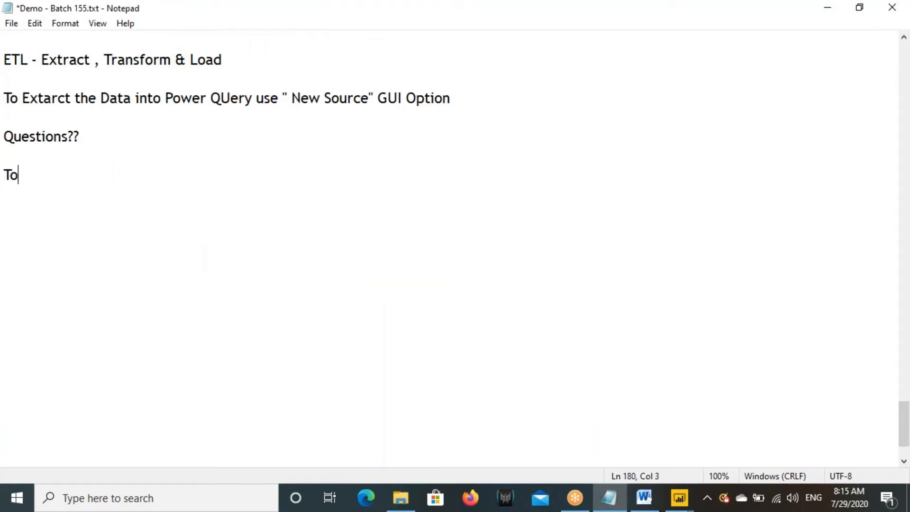
text( Load the )
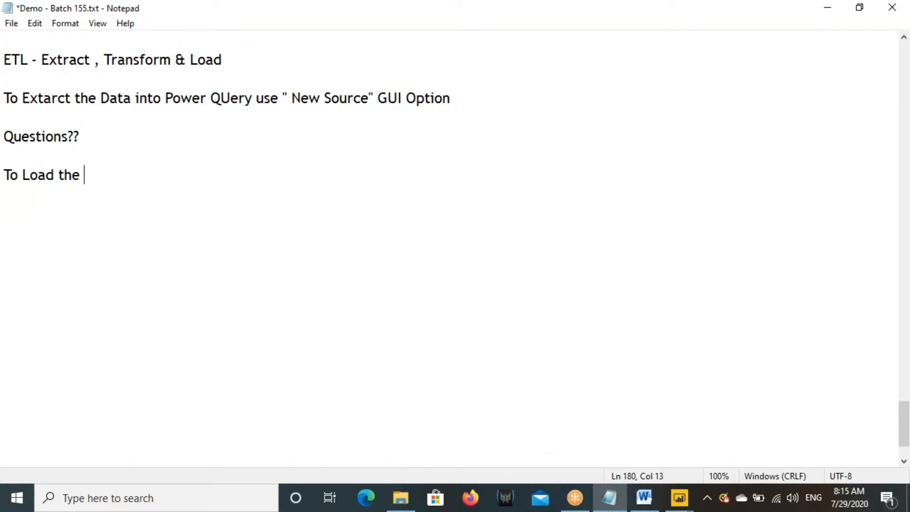
text(Tables i)
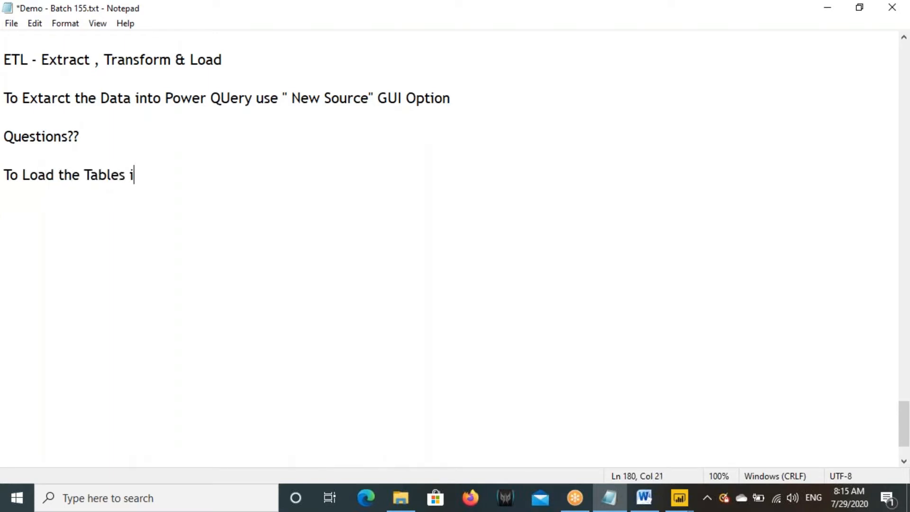
text(nto Pow)
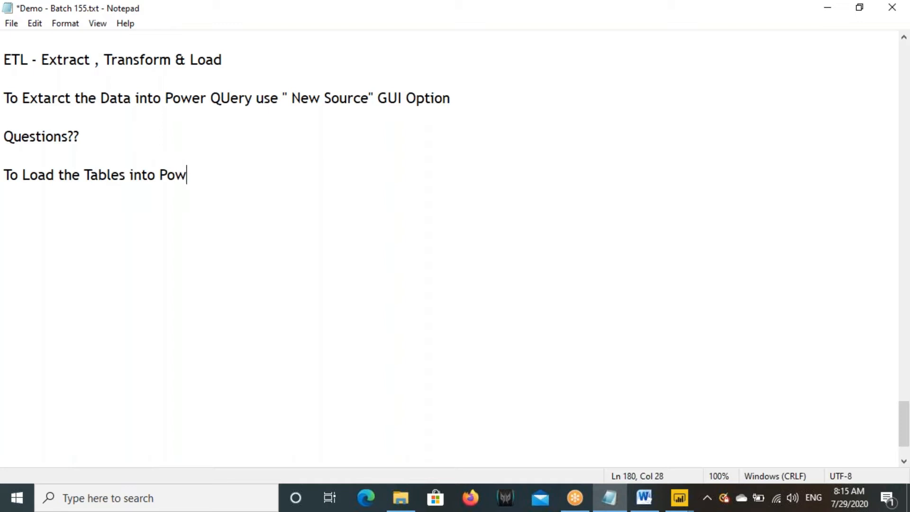
text(er Pivot )
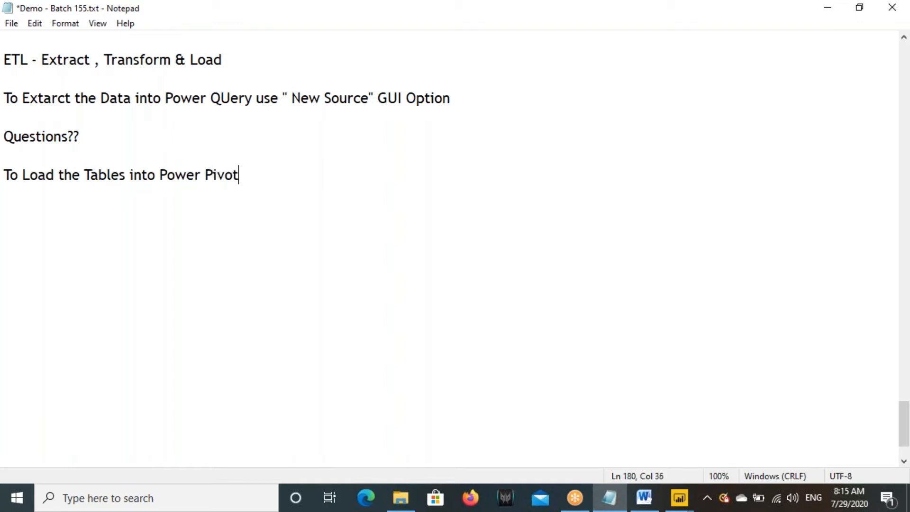
text(we need Click on Close )
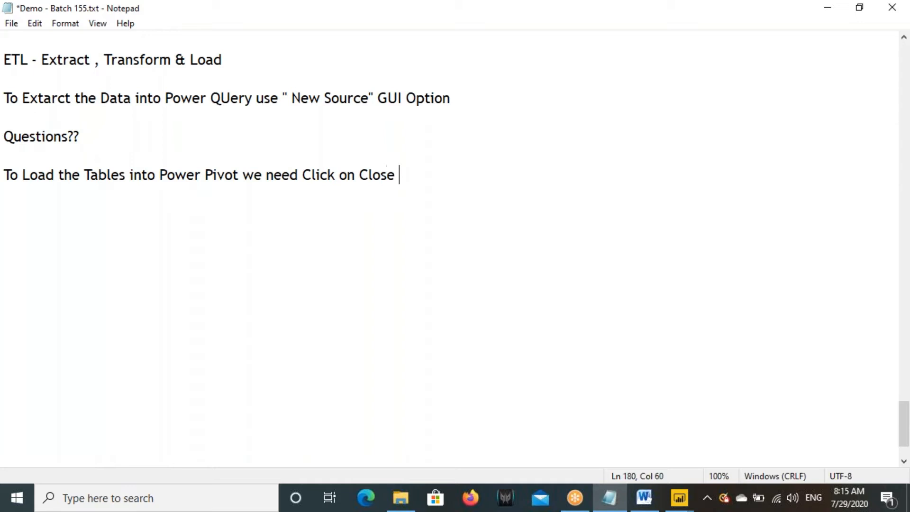
text(& Apply)
Step: Reword the loading note to read "from Power Query to Power Pivot" and highlight its Close & Apply wording
click(125, 176)
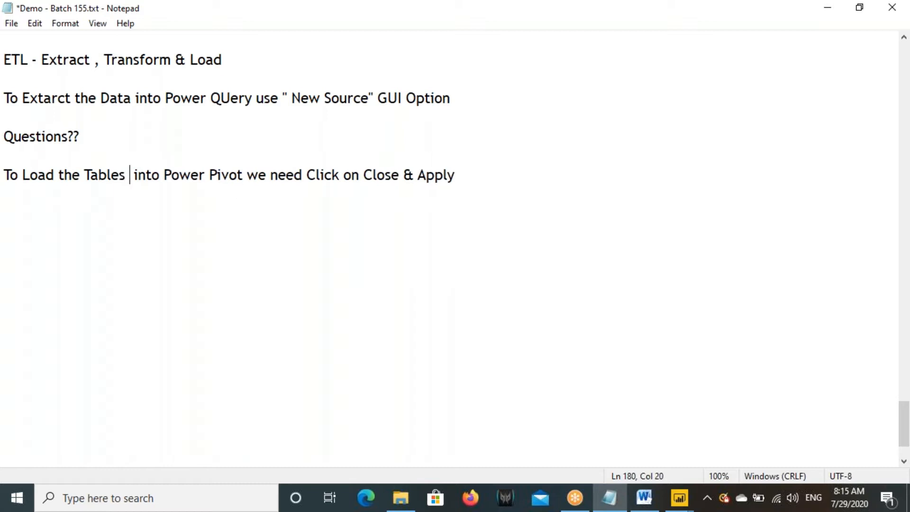
text(from )
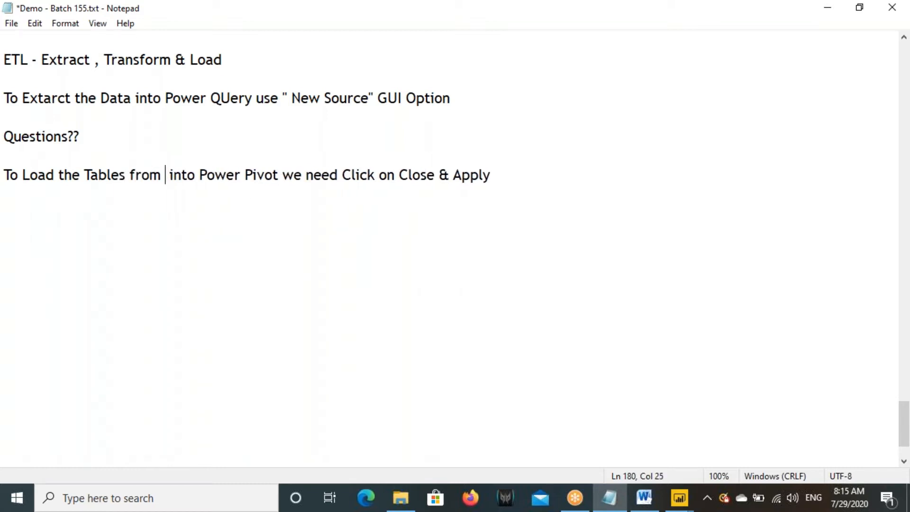
text(Power Query)
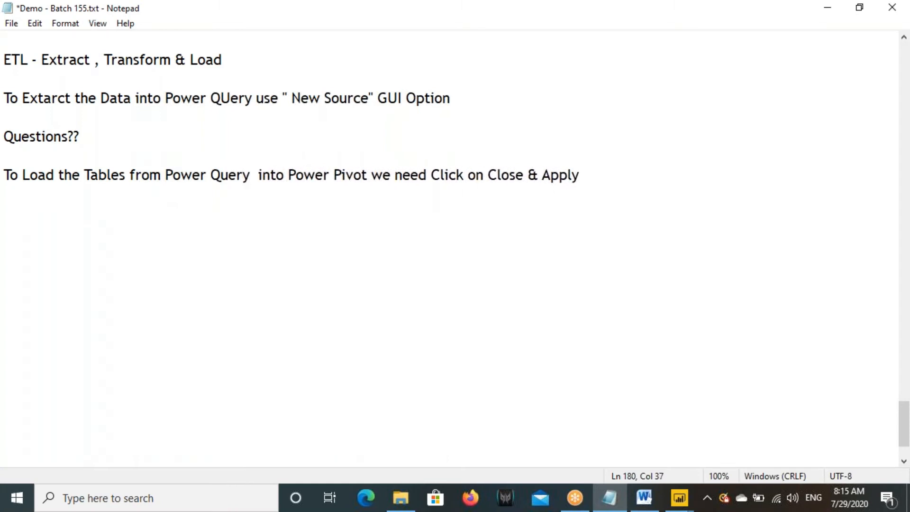
key(Delete)
key(Delete)
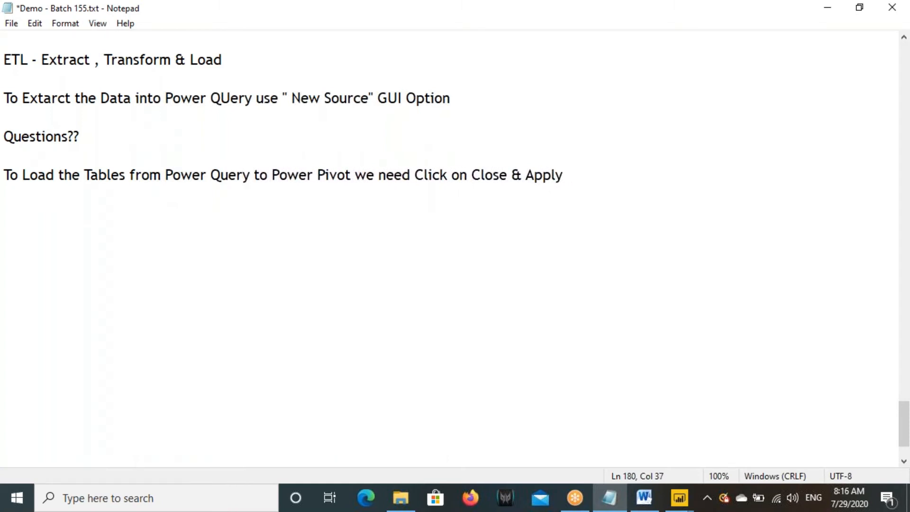
drag(427, 175, 503, 175)
Step: Switch to Power Query Editor and point out Close & Apply, New Source and the list of extracted queries with on-screen boxes
mouse_move(679, 497)
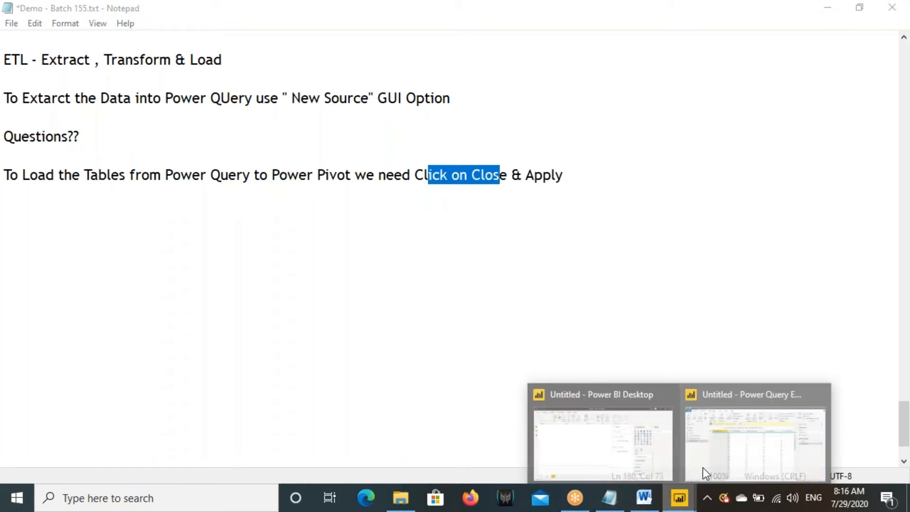
click(704, 467)
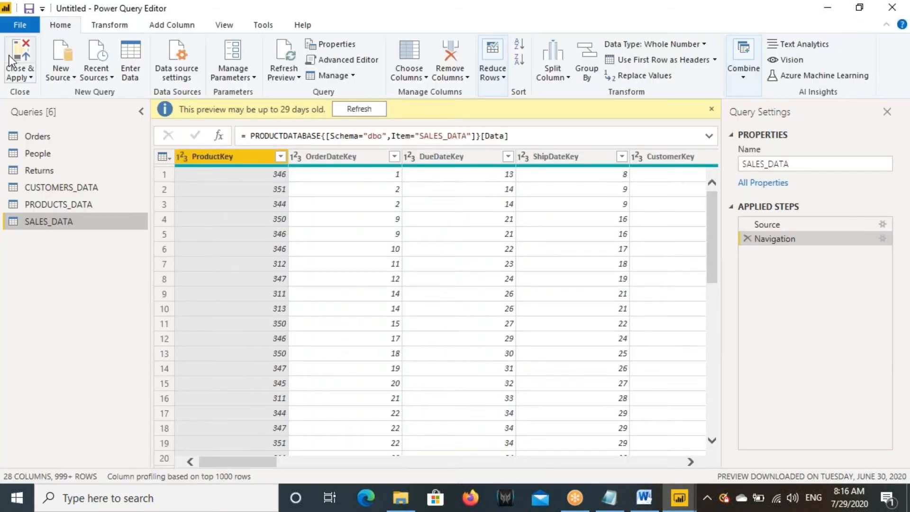
key(ctrl+2)
drag(4, 34, 38, 82)
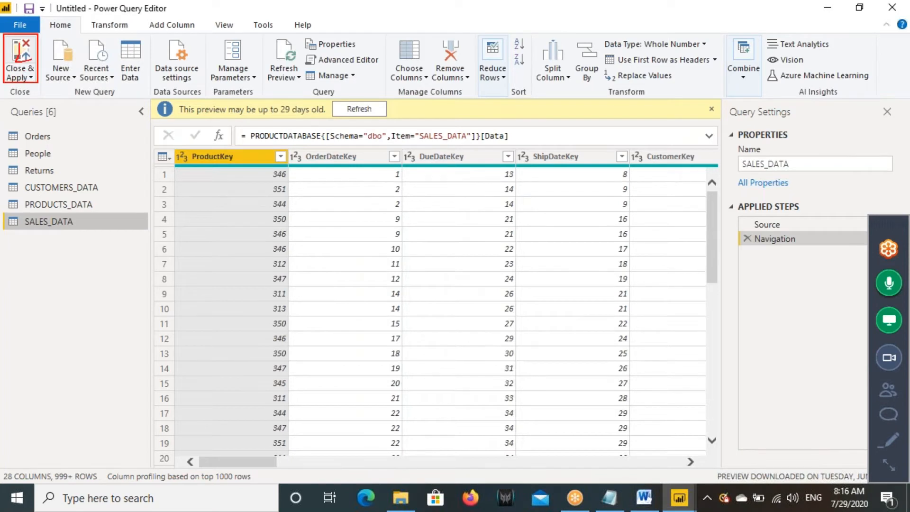
drag(42, 39, 82, 84)
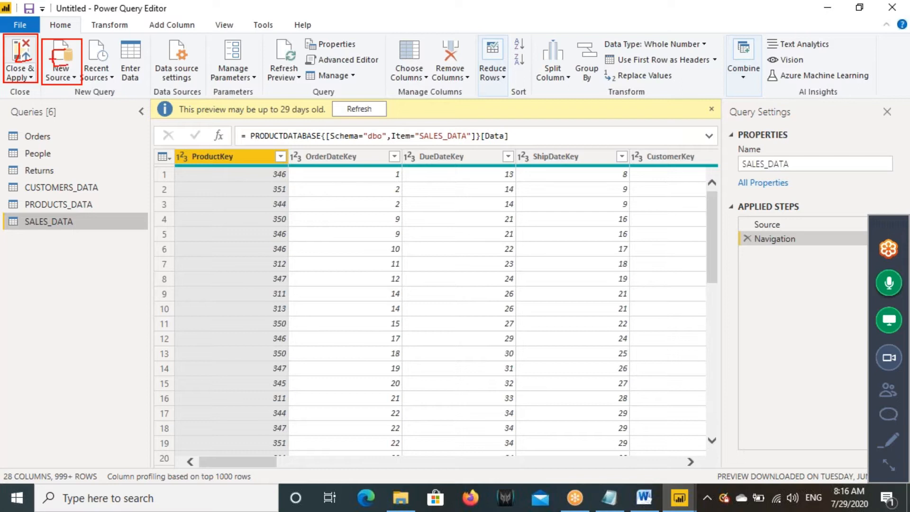
mouse_move(5, 127)
mouse_down()
mouse_move(117, 237)
mouse_move(133, 240)
mouse_up()
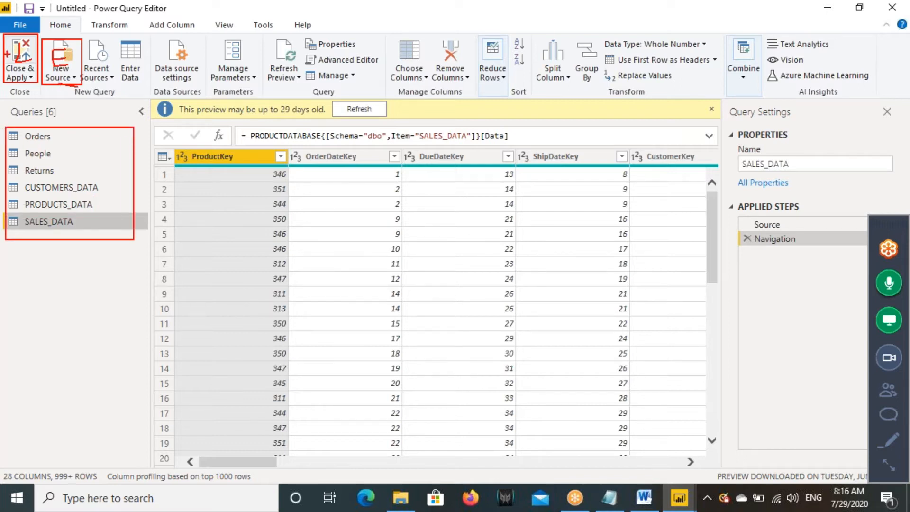
Step: Mark the remaining Home commands as transformations, and draw arrows from the queries to New Source and Close & Apply
drag(2, 34, 36, 81)
mouse_move(86, 36)
mouse_down()
mouse_move(390, 94)
mouse_move(861, 93)
mouse_up()
drag(452, 71, 446, 83)
drag(428, 57, 452, 50)
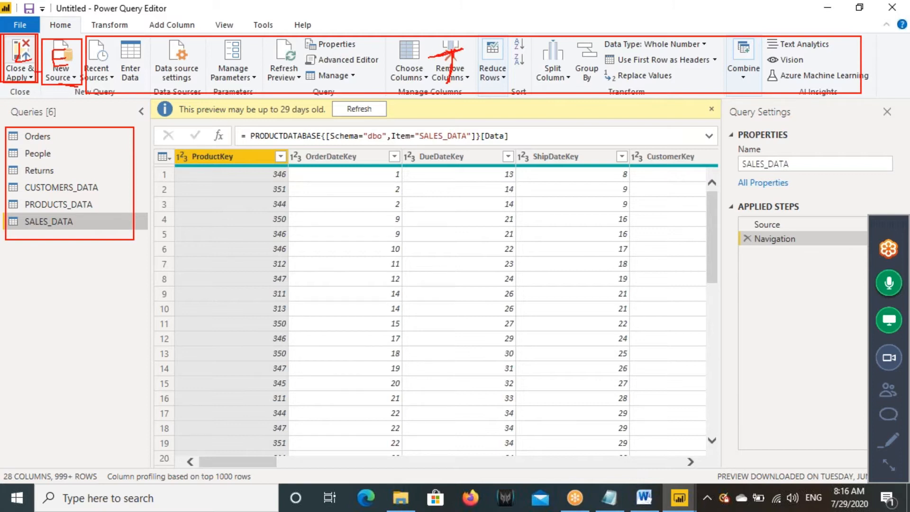
drag(58, 76, 43, 153)
drag(20, 76, 20, 126)
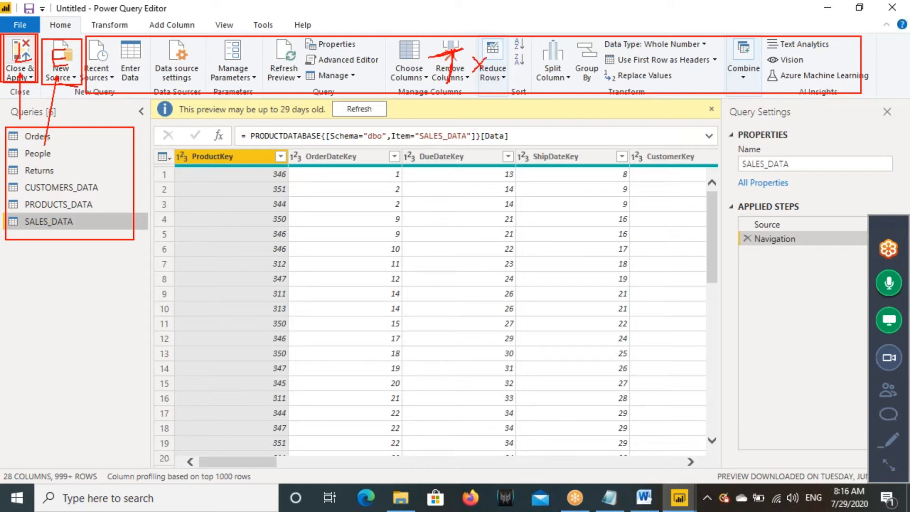
Step: Cross out and underline the Reduce Rows, Sort and Split Column commands, and clear the on-screen markup
drag(501, 72, 512, 48)
drag(502, 66, 530, 61)
drag(544, 56, 551, 57)
mouse_move(547, 53)
mouse_down()
mouse_move(548, 60)
mouse_move(575, 64)
mouse_up()
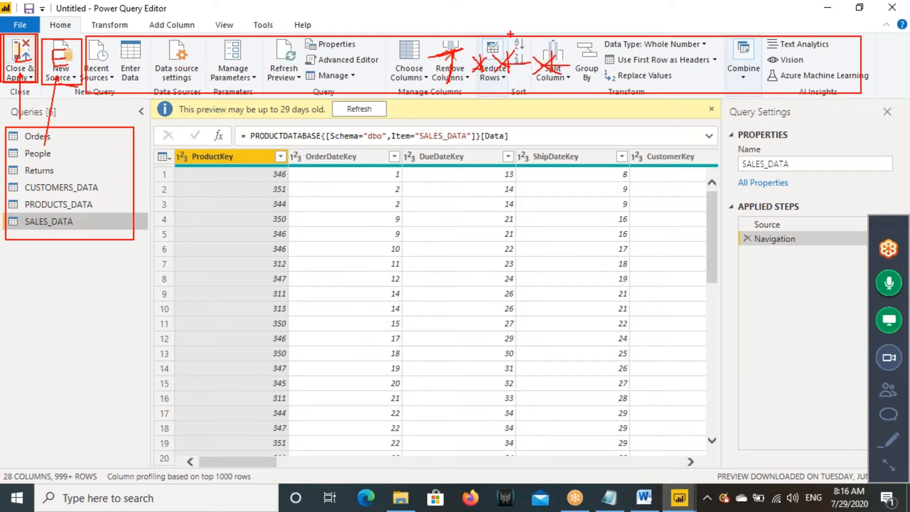
drag(500, 80, 582, 83)
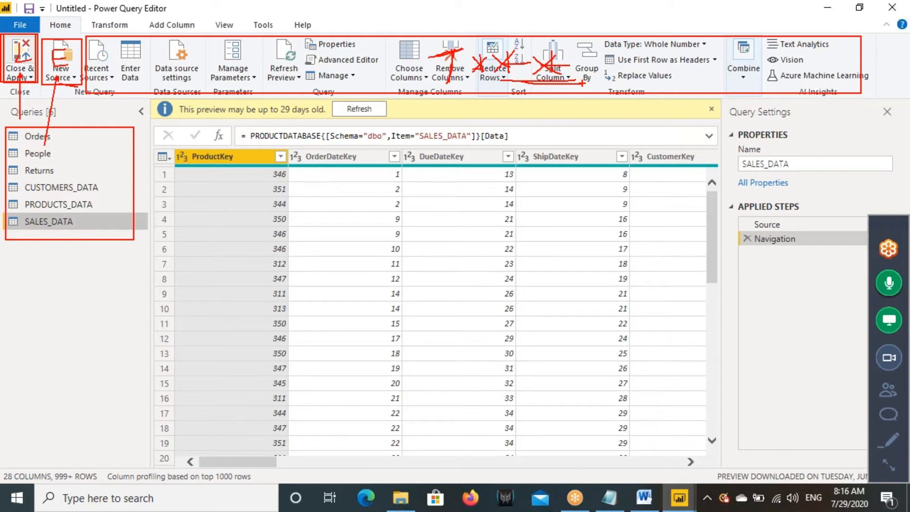
key(Escape)
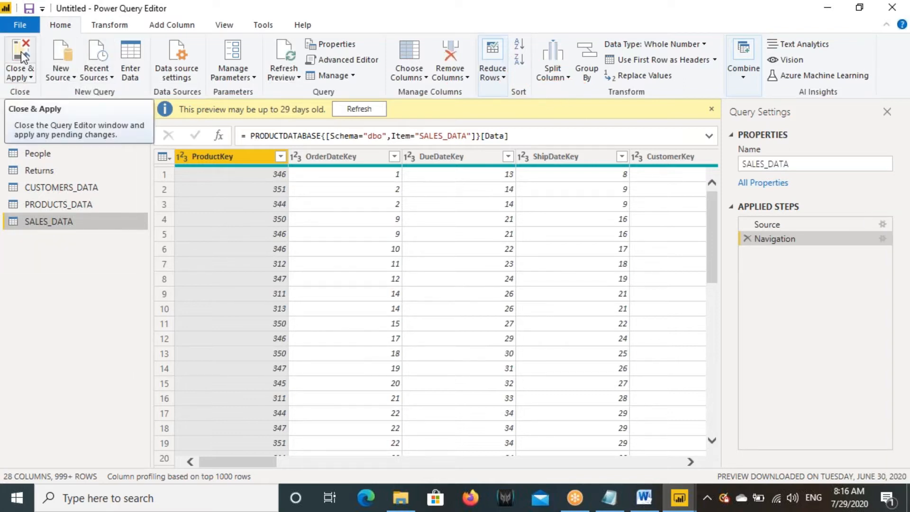
Step: Load all extracted queries into Power Pivot with Close & Apply and return to Power BI Desktop
click(610, 498)
click(679, 498)
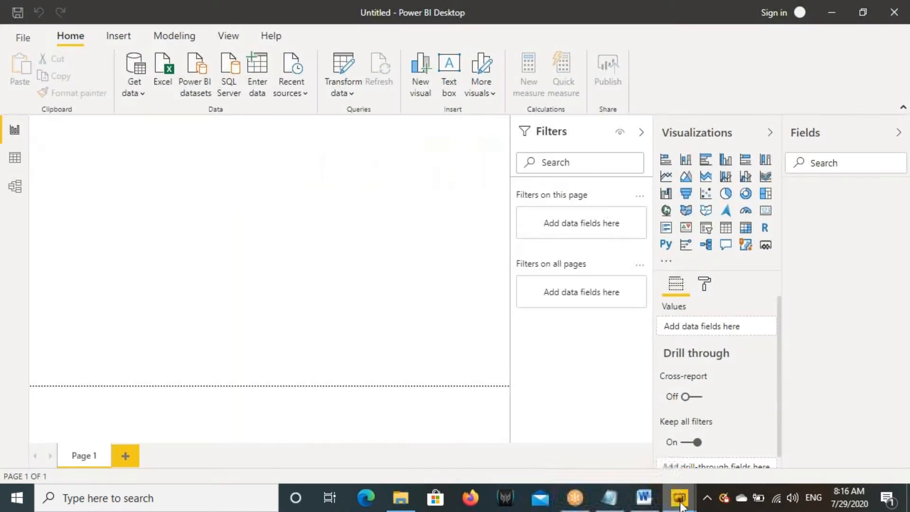
mouse_move(599, 190)
mouse_down()
mouse_move(602, 235)
mouse_move(602, 183)
mouse_up()
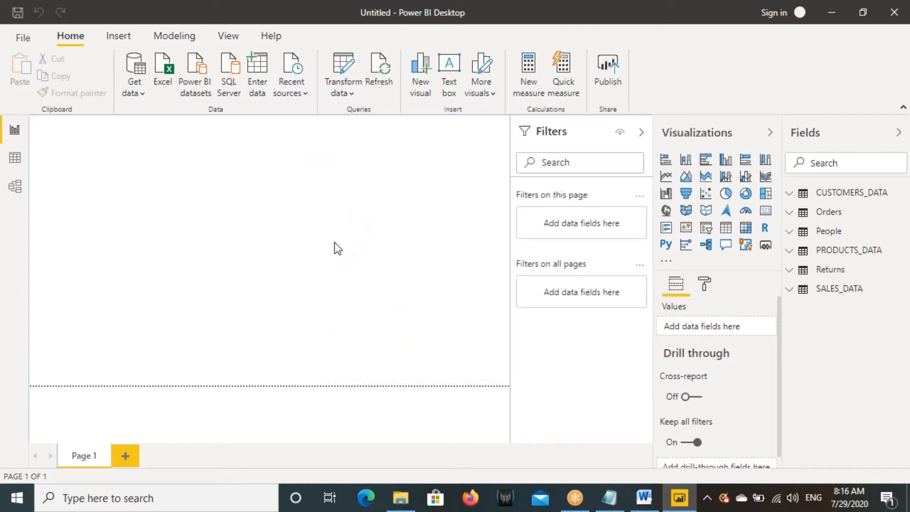
Step: Show the loaded tables in Model view, collapse the Properties and Fields panes, and fit the diagram to the screen
click(15, 186)
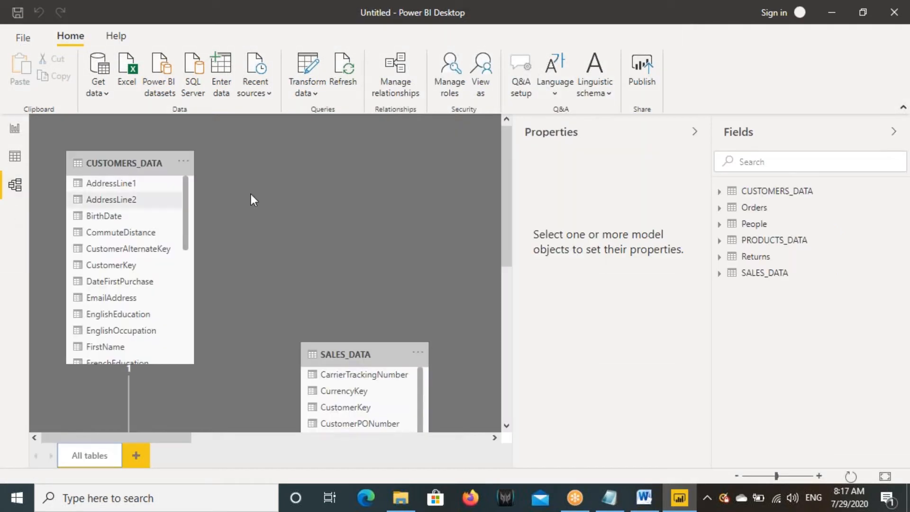
click(694, 131)
click(894, 132)
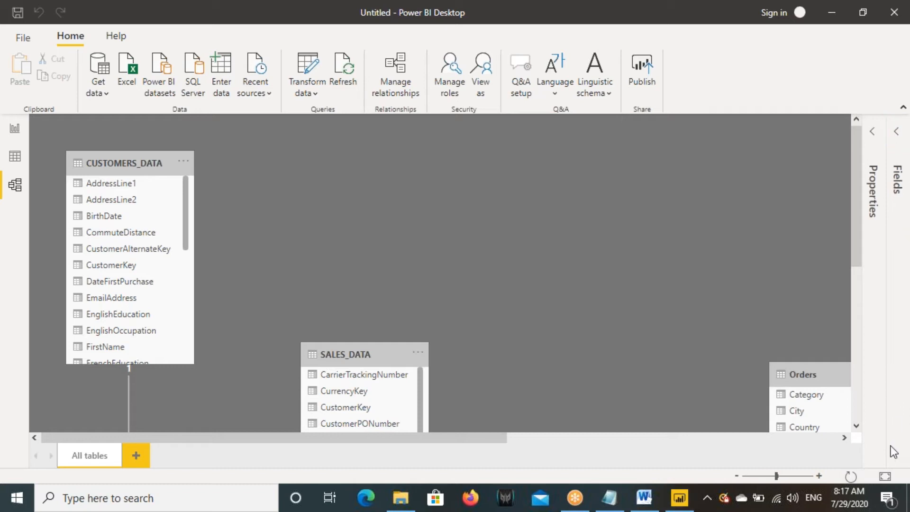
click(884, 477)
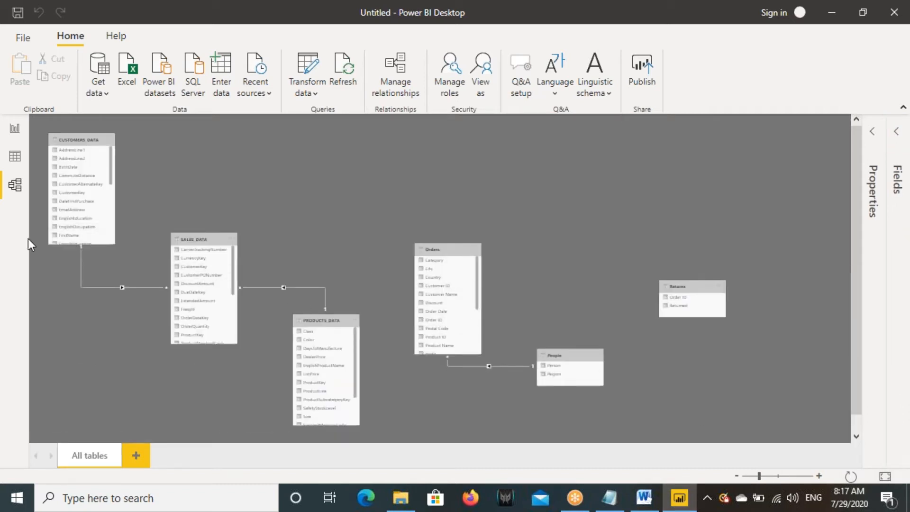
Step: Point out the Model view and the full relationship diagram with on-screen boxes, and clear the markup
key(ctrl+2)
drag(1, 169, 28, 199)
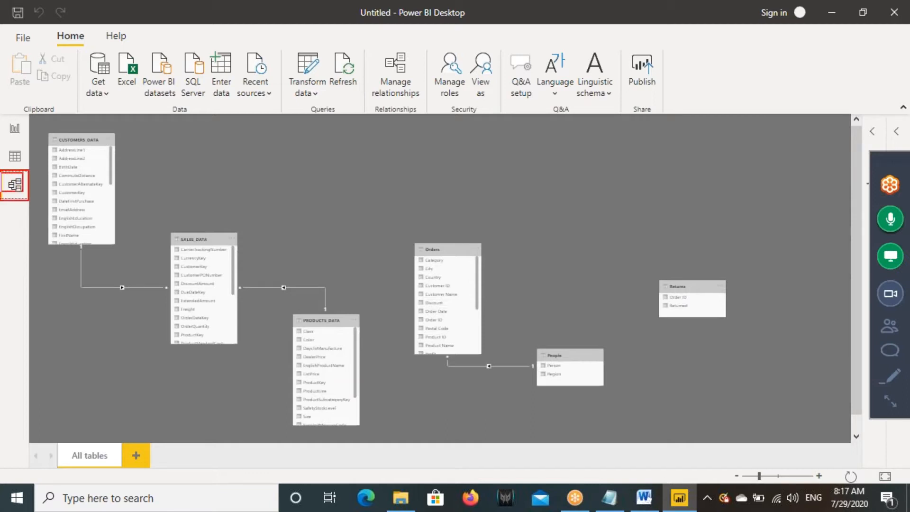
drag(48, 132, 801, 433)
key(Escape)
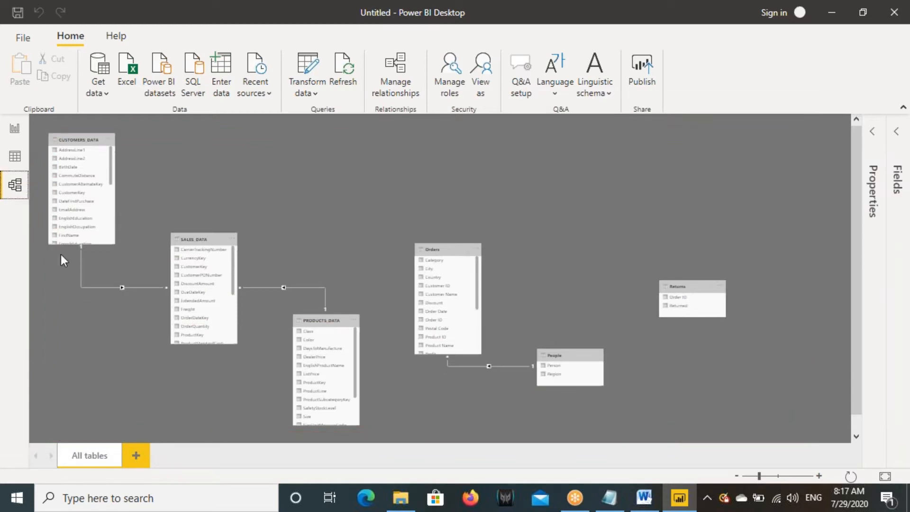
Step: Return to Report view and set the page view to Actual size
click(14, 129)
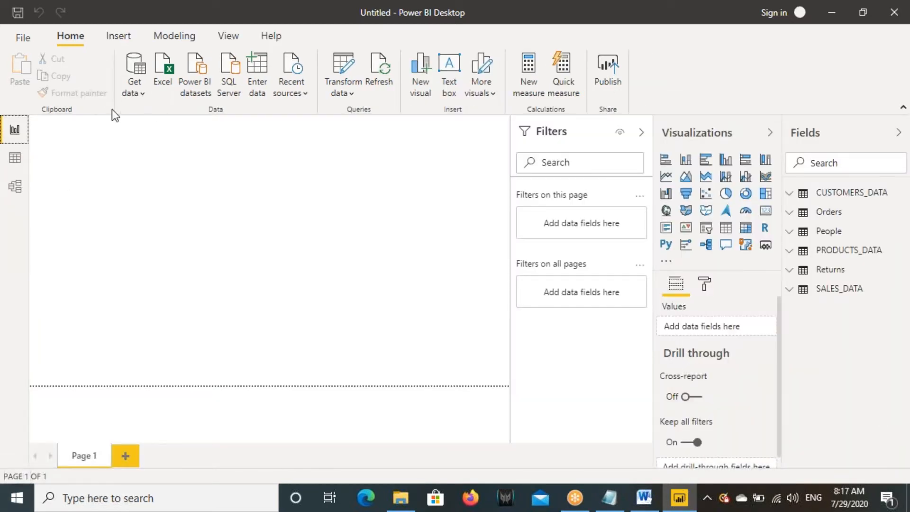
click(228, 36)
click(366, 95)
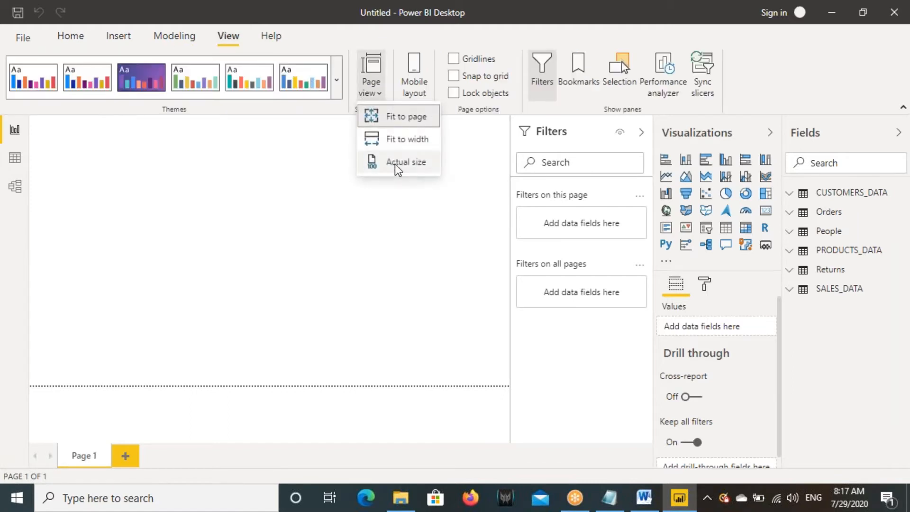
click(397, 164)
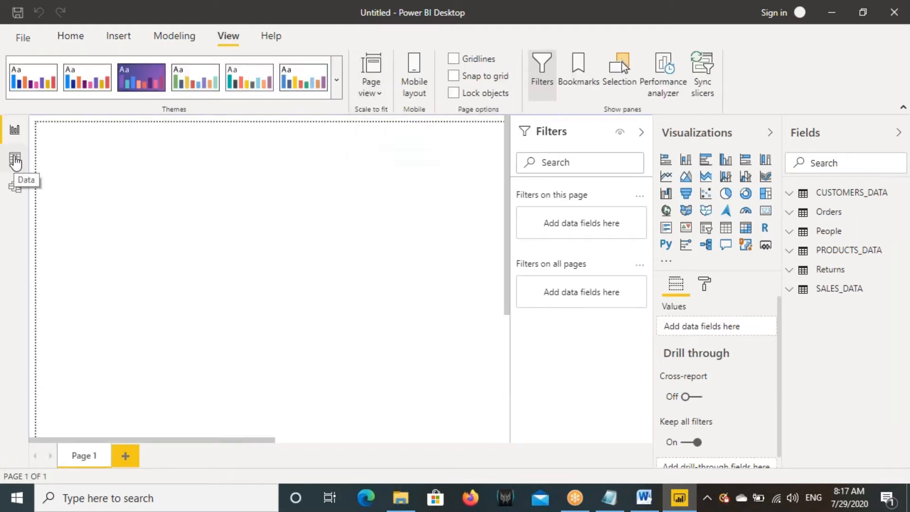
Step: Examine the SALES_DATA table in Data view and select its SalesAmount column
click(15, 160)
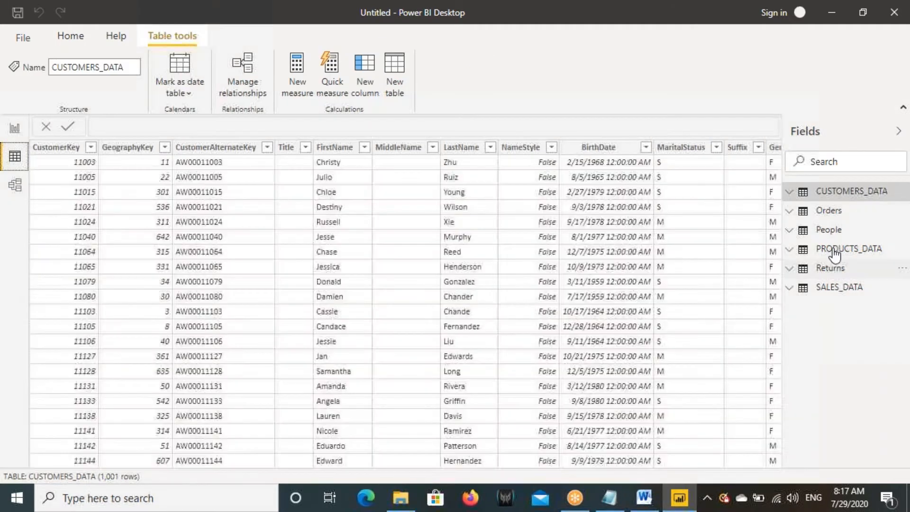
click(838, 287)
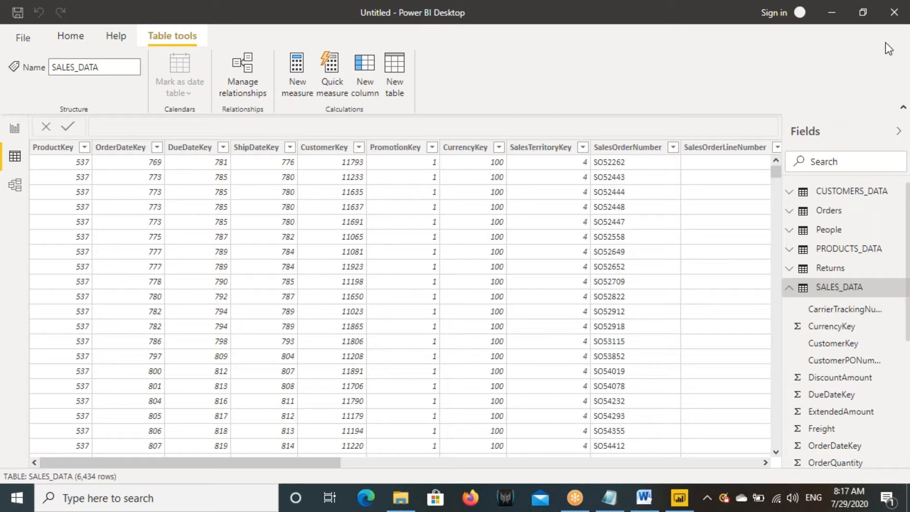
drag(308, 465, 763, 464)
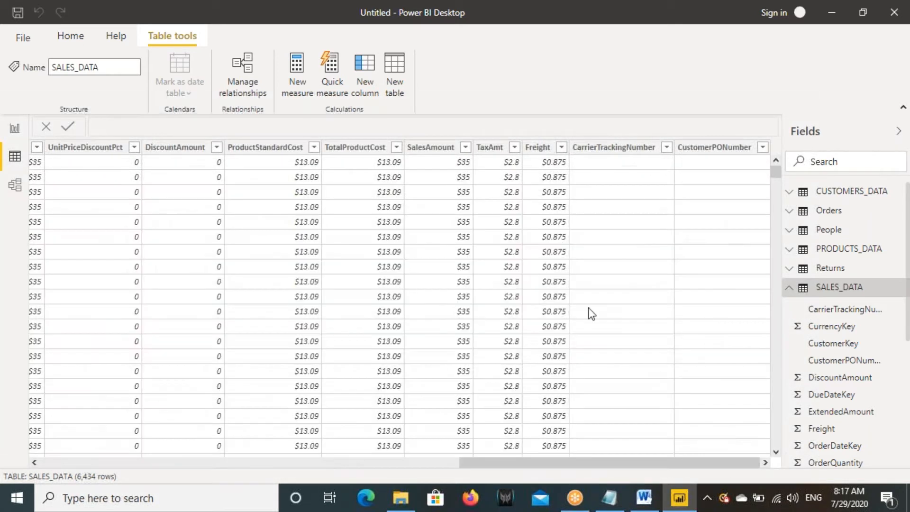
click(441, 149)
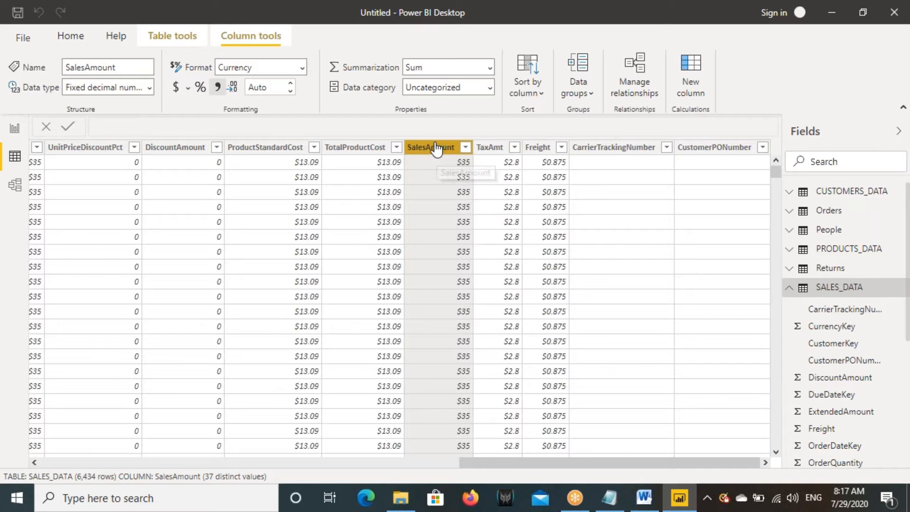
Step: Return to Report view, add a Card visual to the page, shrink it and place it near the page's upper-left corner
click(15, 129)
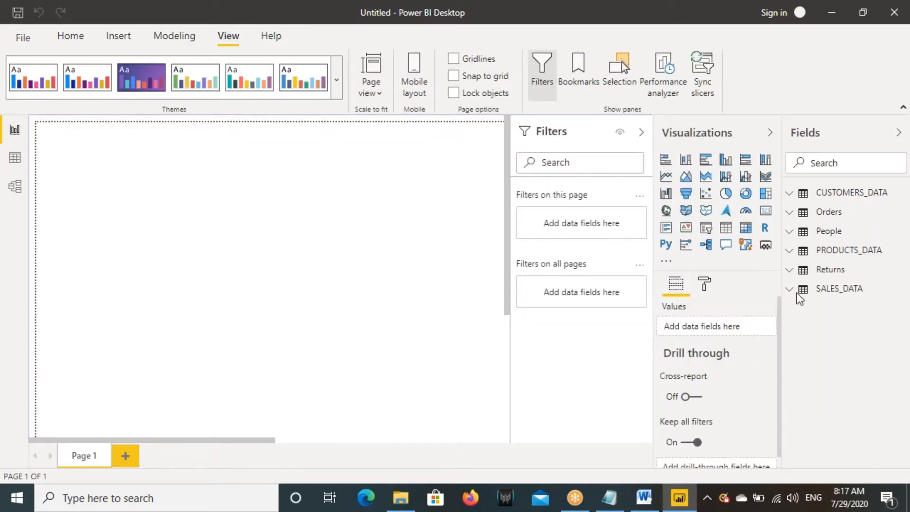
click(764, 212)
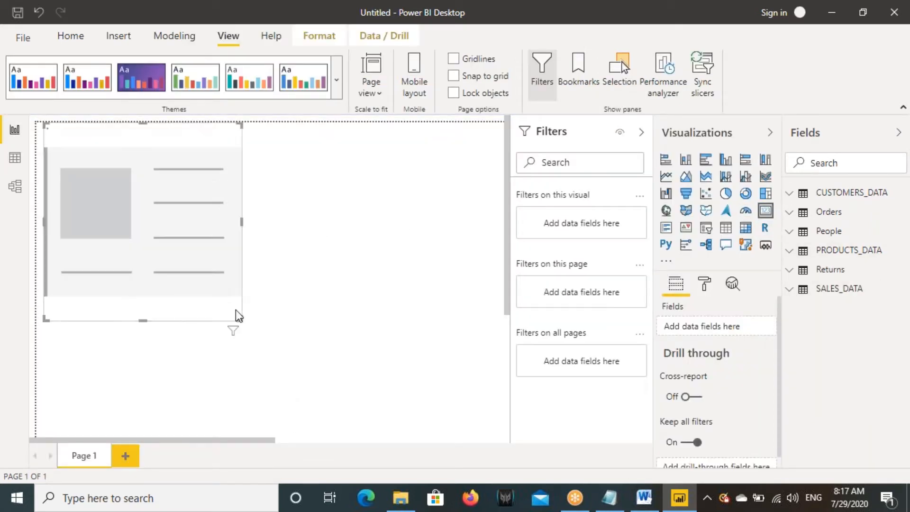
drag(240, 320, 185, 199)
drag(145, 178, 158, 201)
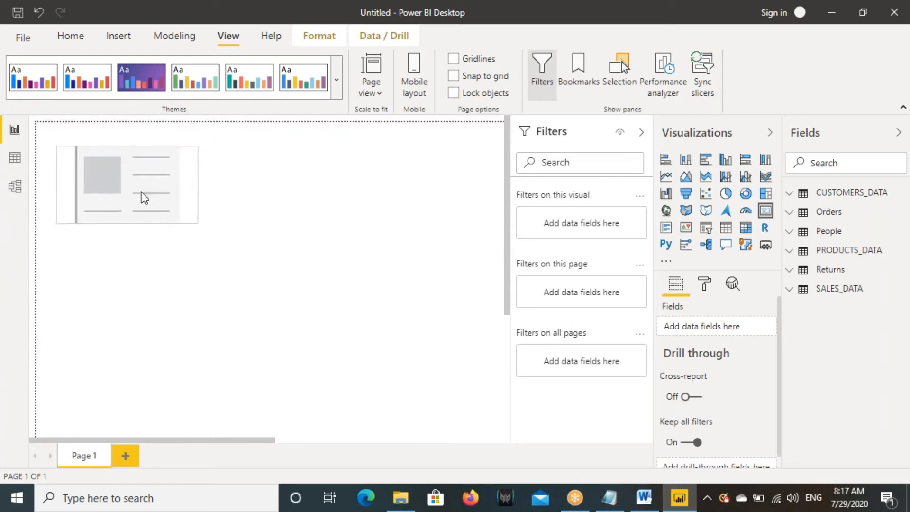
Step: Put the SalesAmount field from SALES_DATA on the card and widen the card to fit its full value
click(790, 290)
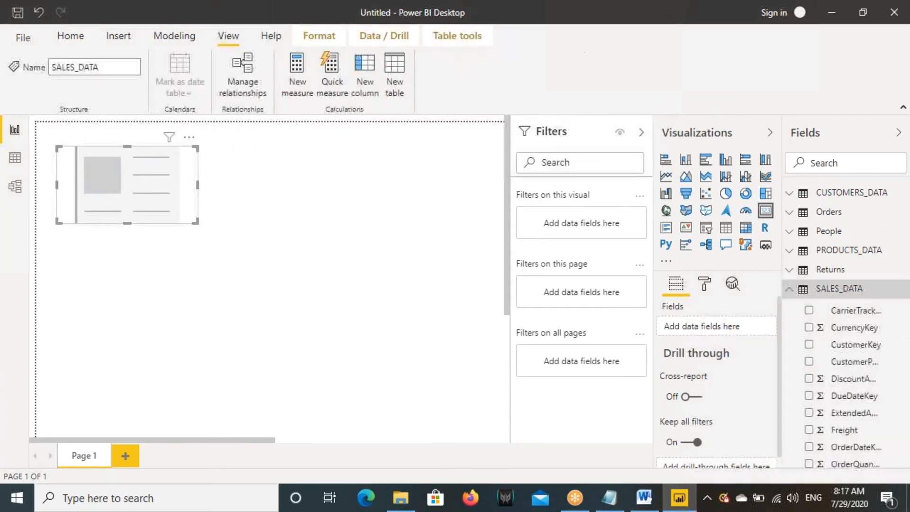
scroll(837, 403, down, 3)
drag(841, 406, 142, 202)
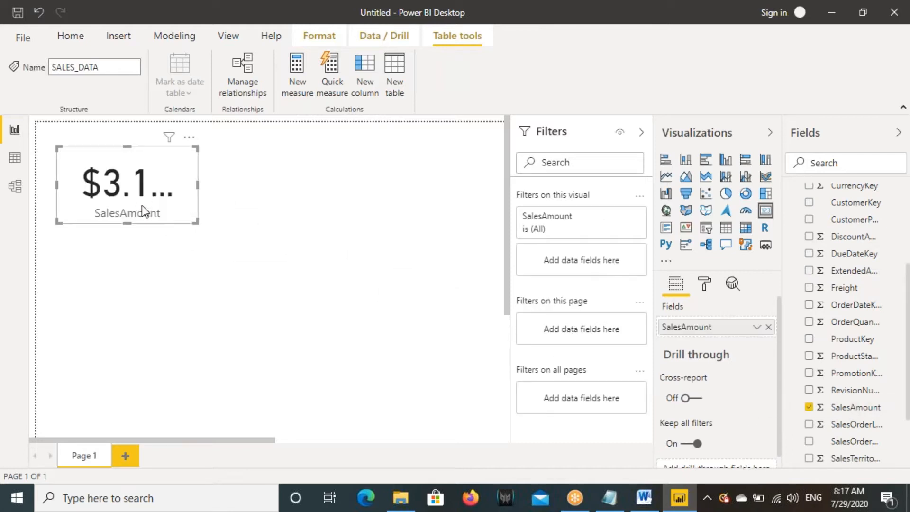
click(206, 188)
click(168, 184)
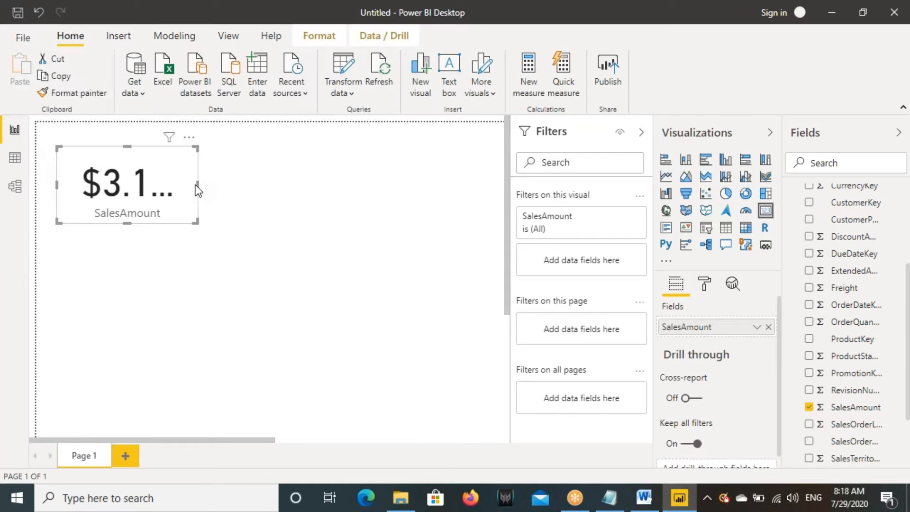
drag(198, 184, 264, 185)
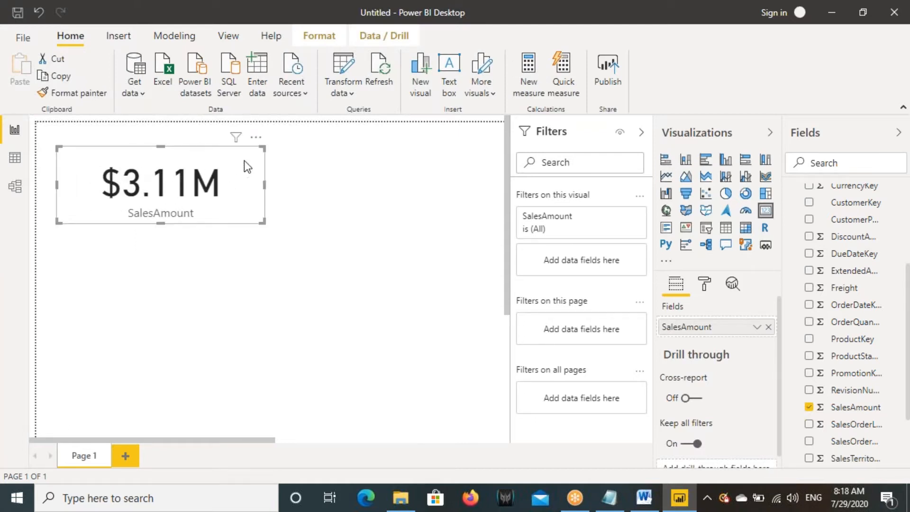
Step: Turn on a light gray border for the SalesAmount card and narrow the card slightly
click(704, 285)
scroll(732, 422, down, 3)
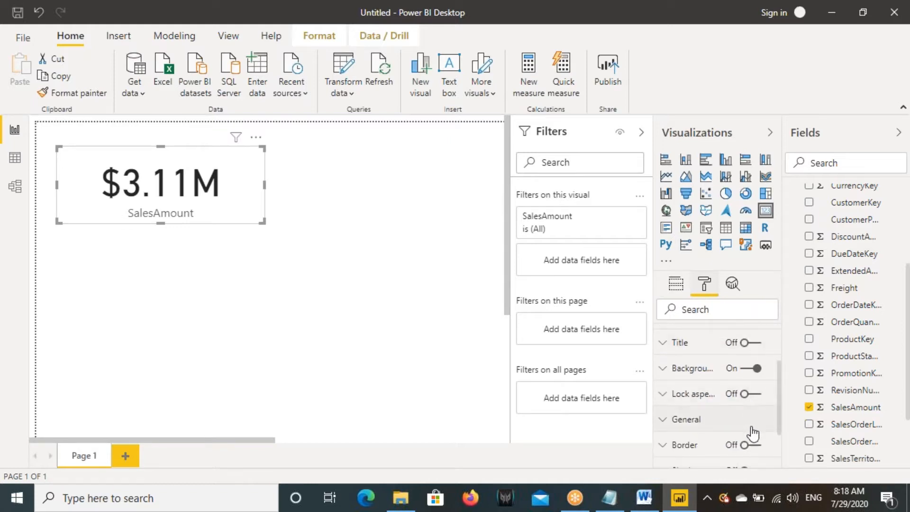
click(747, 446)
click(695, 445)
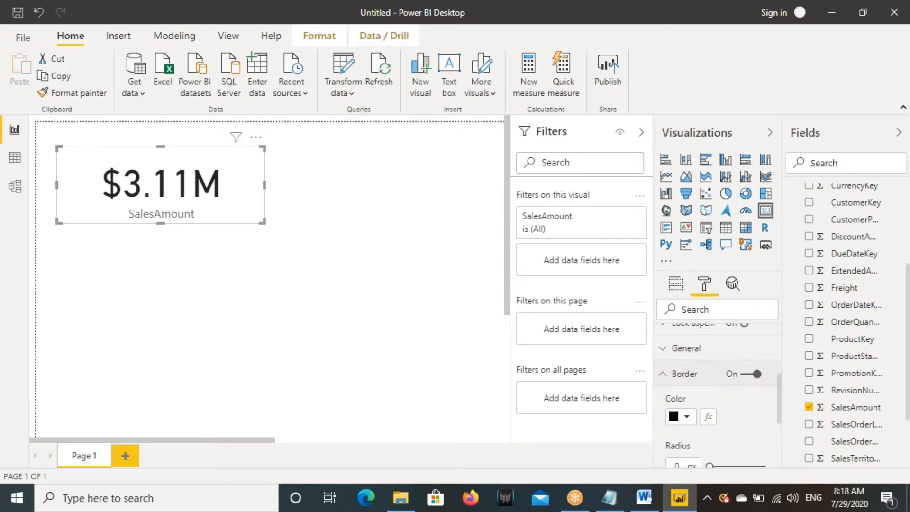
click(688, 417)
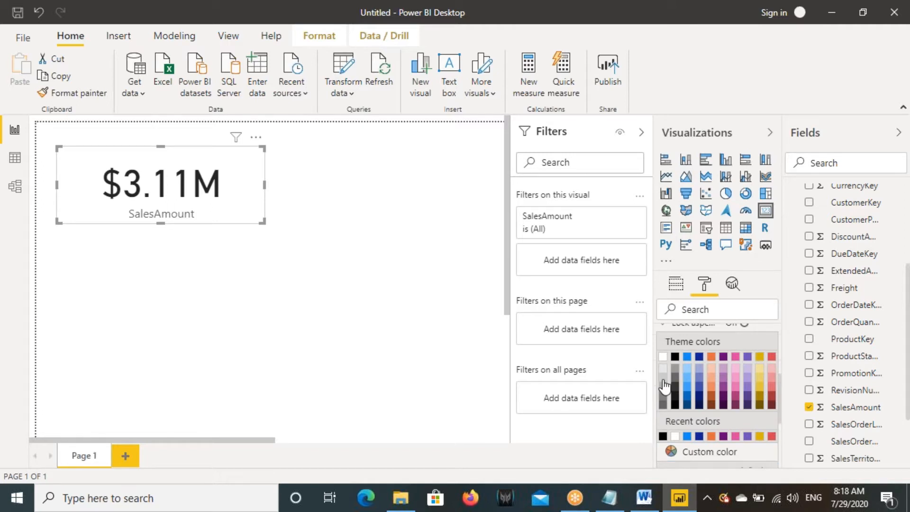
click(663, 386)
drag(264, 185, 232, 195)
click(228, 328)
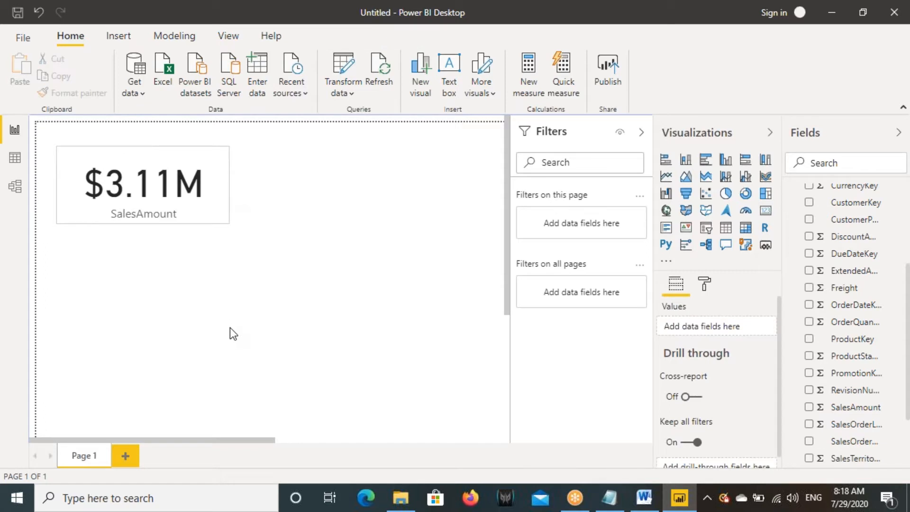
Step: Mark the empty area below the card with an on-screen box, and examine the Gender column's values in CUSTOMERS_DATA in Data view
drag(57, 254, 237, 393)
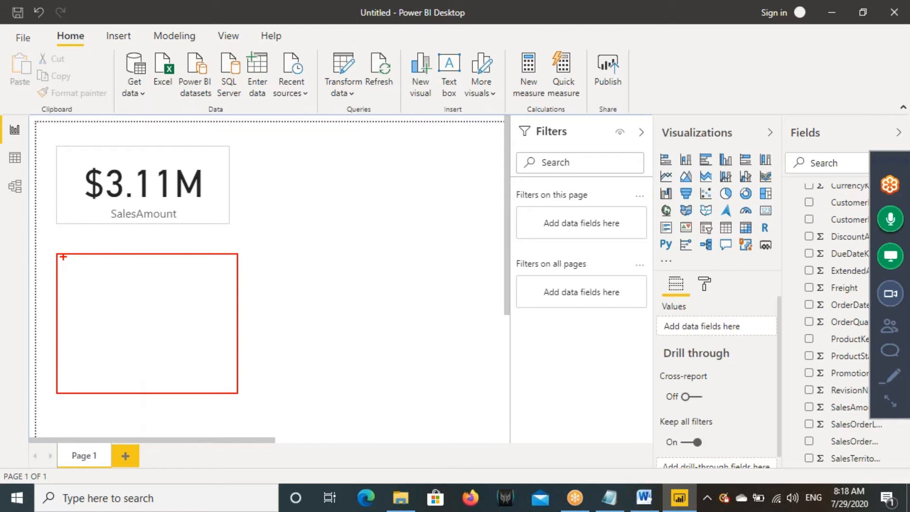
click(14, 158)
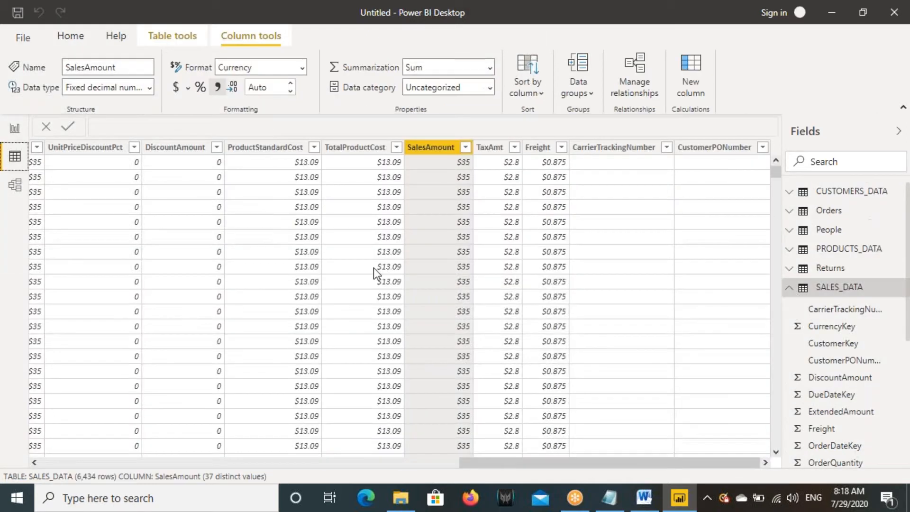
click(829, 194)
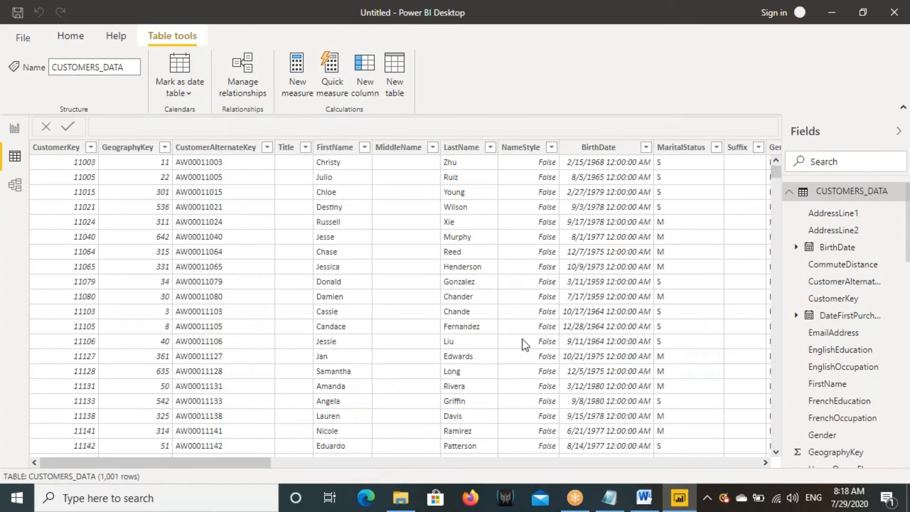
drag(229, 464, 291, 468)
click(590, 147)
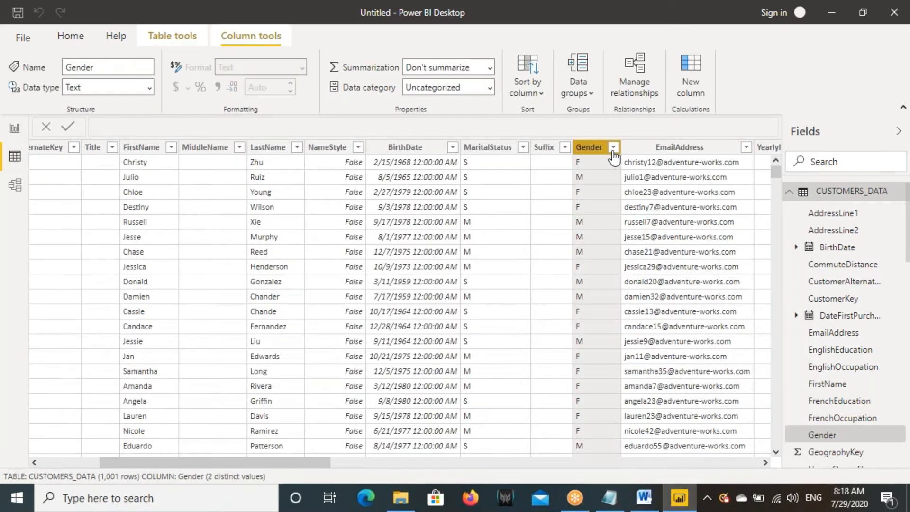
click(614, 148)
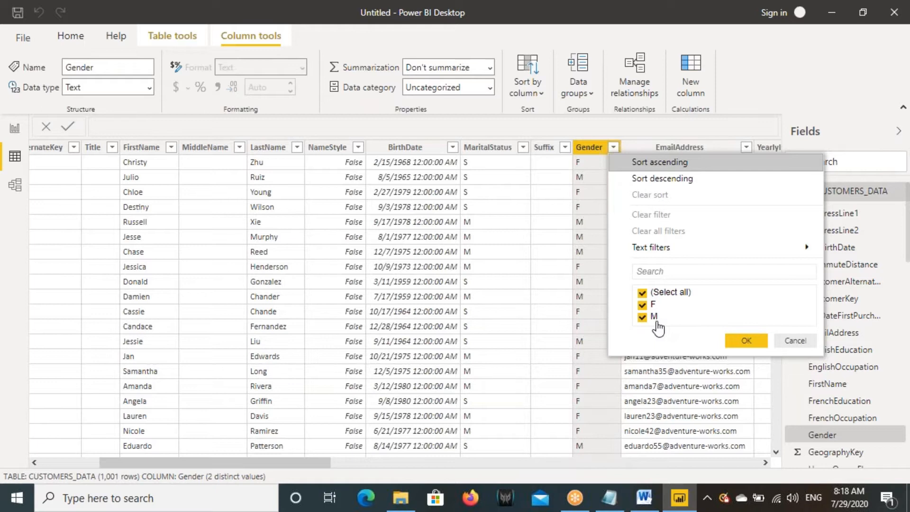
Step: Point out the F and M values of the Gender column with on-screen markup, and close the column's filter list
key(ctrl+2)
drag(634, 311, 671, 326)
drag(634, 298, 668, 311)
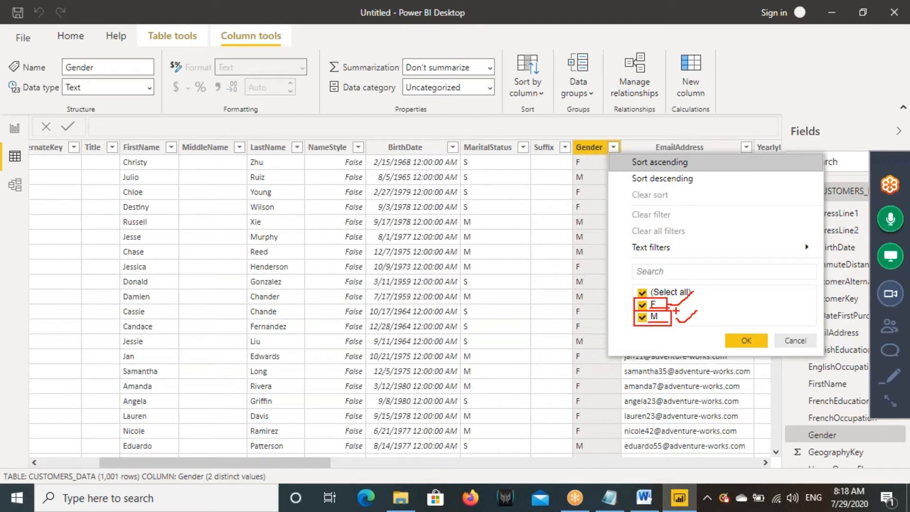
key(Escape)
click(774, 338)
Step: Add a donut chart below the SalesAmount card in Report view, enlarge it, and collapse the Filters pane
click(14, 128)
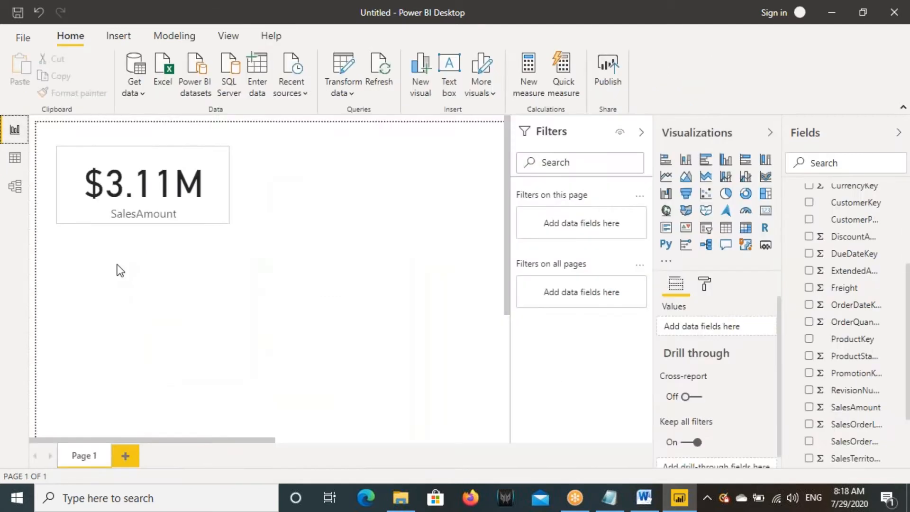
click(746, 193)
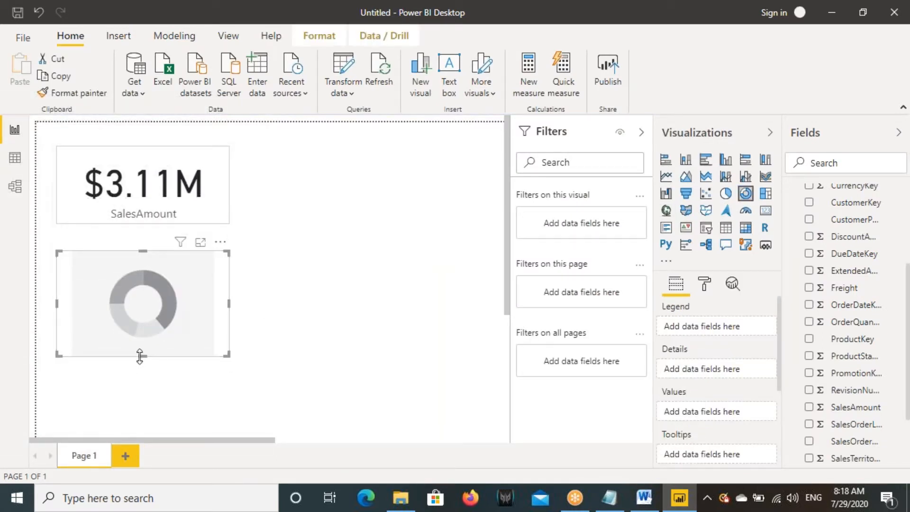
drag(140, 357, 141, 388)
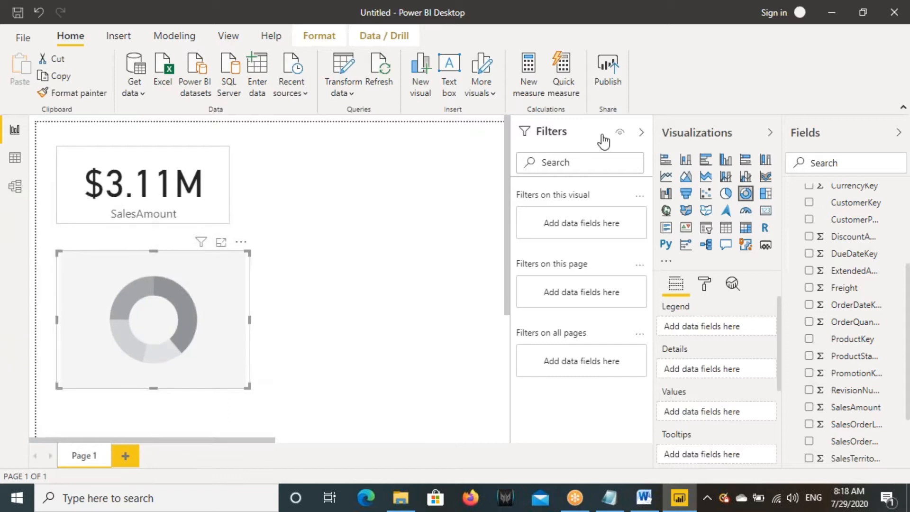
click(641, 133)
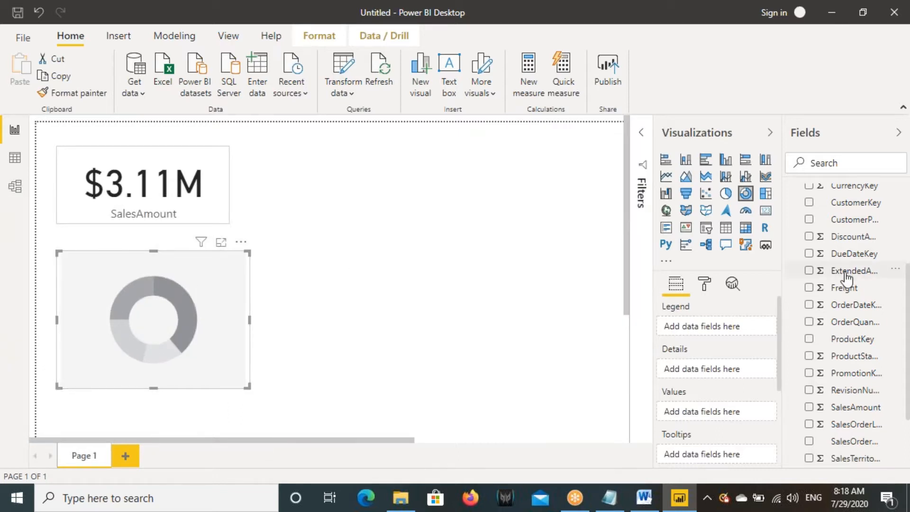
Step: Assign Gender from CUSTOMERS_DATA as the donut chart's legend and SalesAmount from SALES_DATA as its values
scroll(839, 268, up, 5)
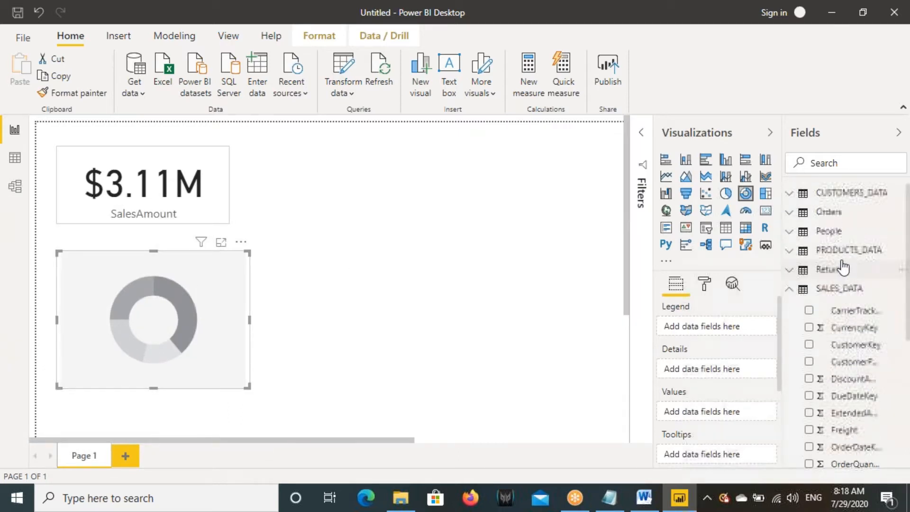
click(797, 196)
drag(844, 437, 164, 279)
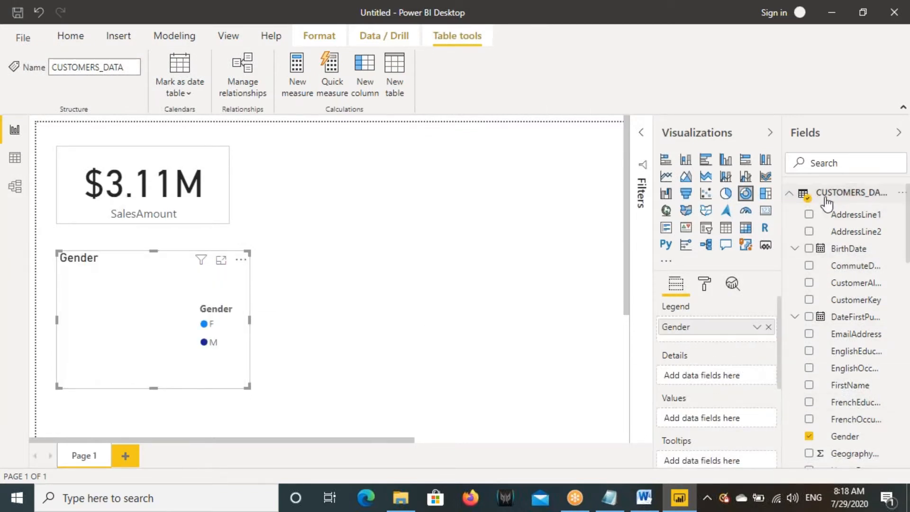
click(808, 192)
scroll(834, 303, down, 3)
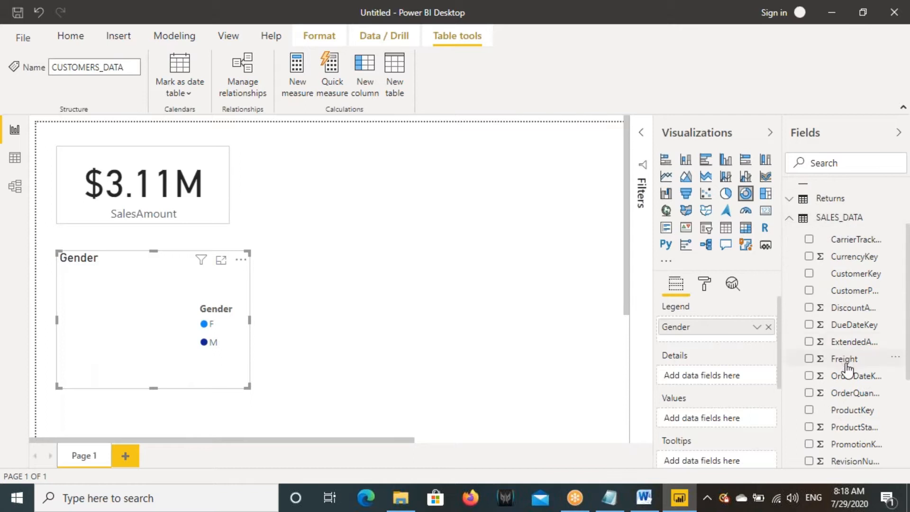
scroll(844, 365, down, 3)
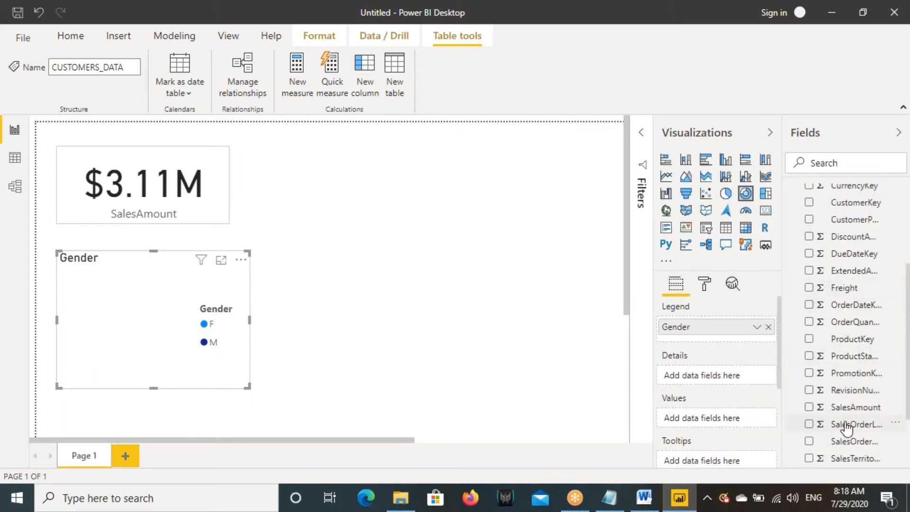
drag(853, 408, 153, 321)
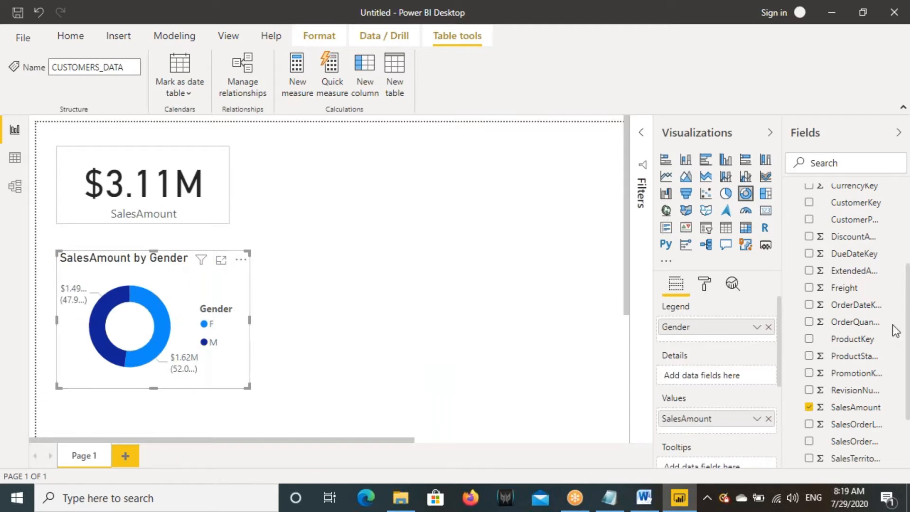
Step: Turn off the donut chart's legend and set its detail label style to Category, data value
click(704, 284)
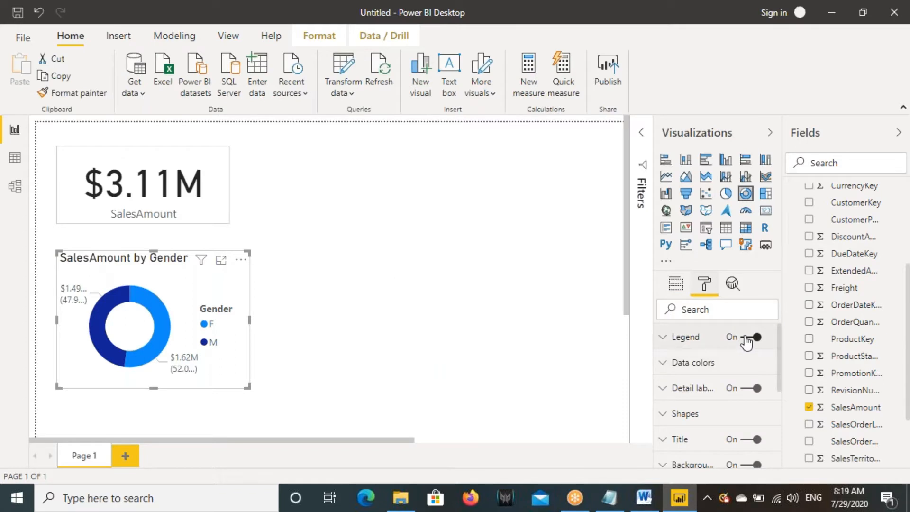
click(742, 337)
click(695, 388)
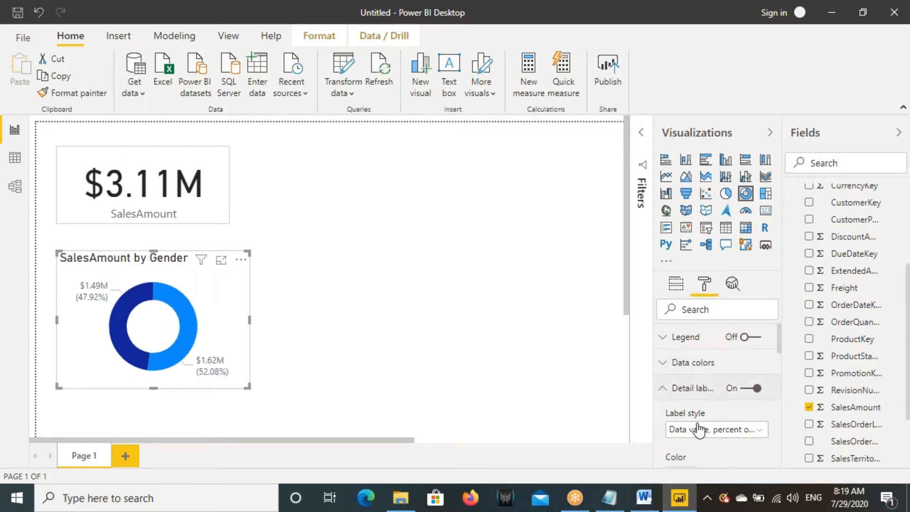
click(697, 429)
click(699, 365)
click(689, 389)
scroll(707, 409, down, 2)
scroll(708, 408, up, 2)
click(689, 388)
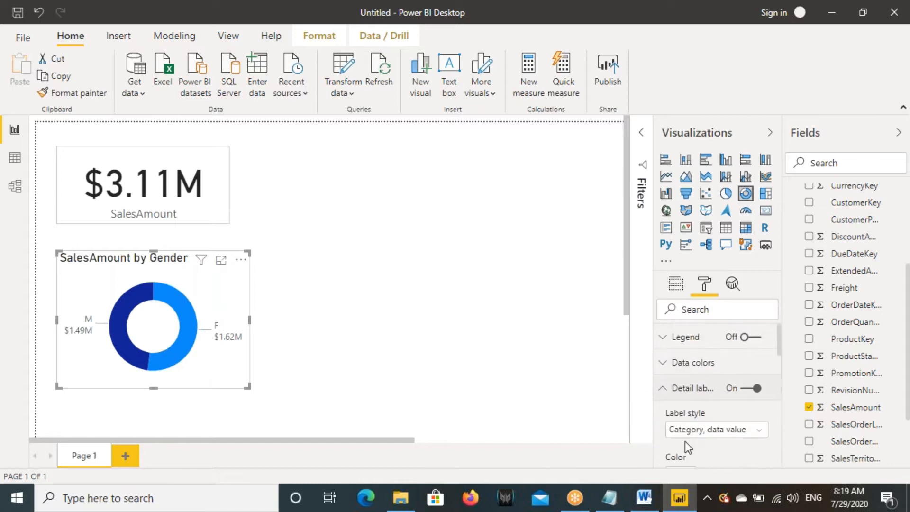
Step: Color the donut chart's detail labels black and increase their text size
scroll(693, 427, down, 2)
click(686, 404)
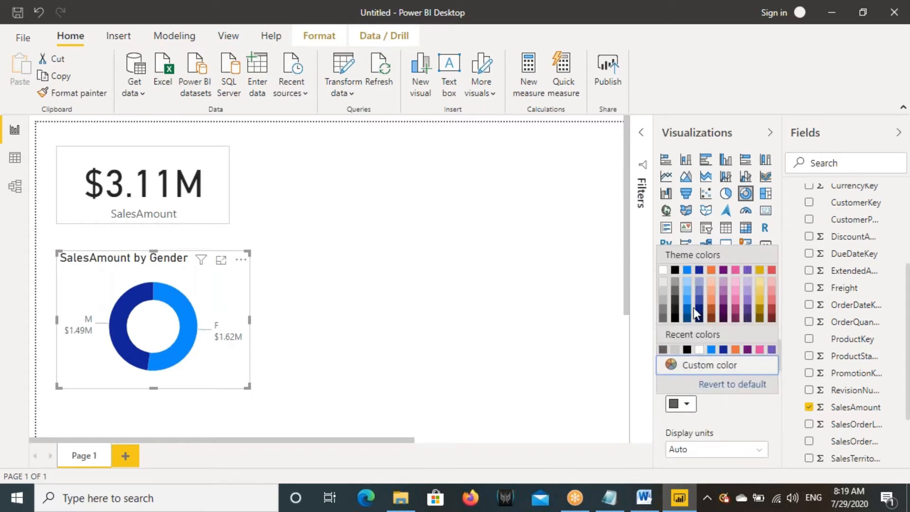
click(675, 270)
scroll(712, 422, down, 3)
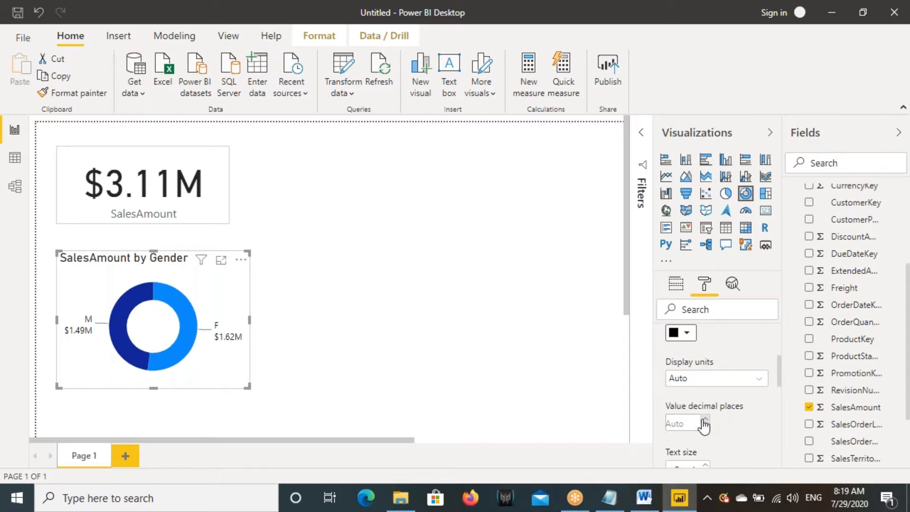
click(705, 394)
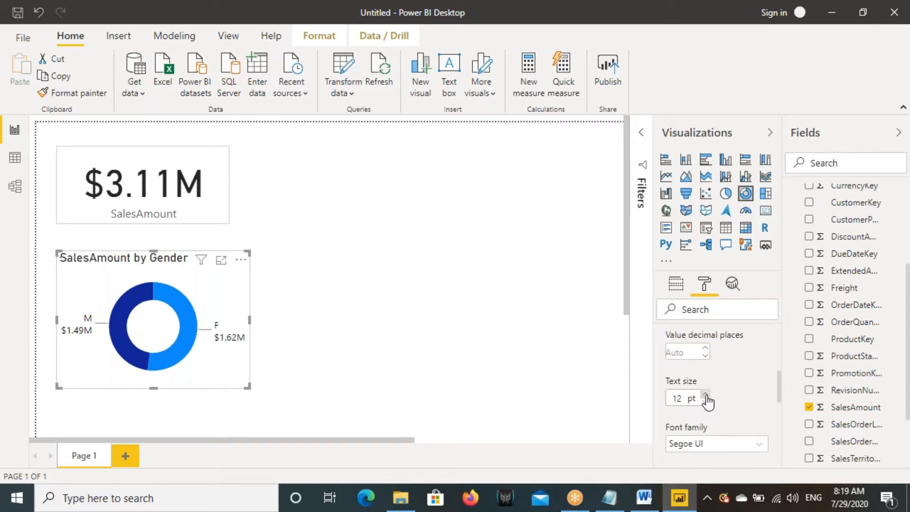
click(705, 394)
Step: Turn on a gray border around the SalesAmount by Gender donut chart and deselect the chart
scroll(678, 388, up, 5)
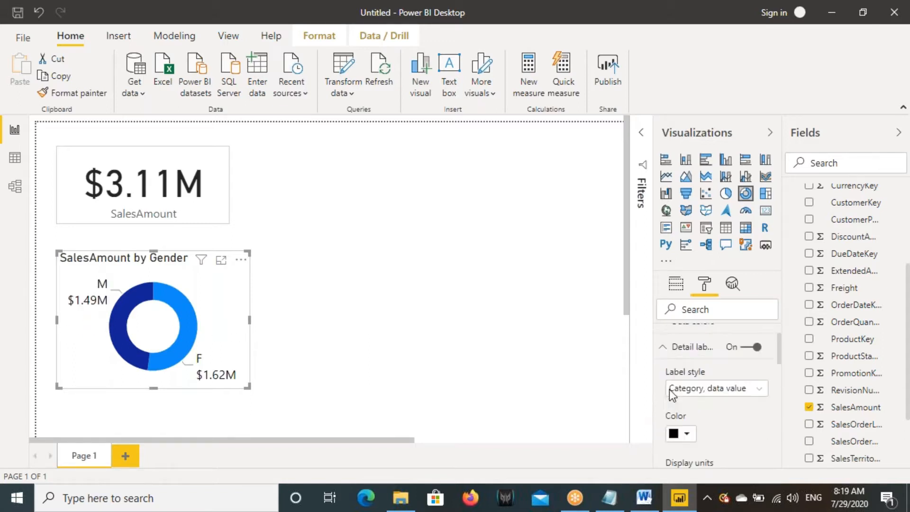
click(675, 388)
scroll(687, 417, down, 3)
click(752, 380)
click(695, 380)
click(687, 422)
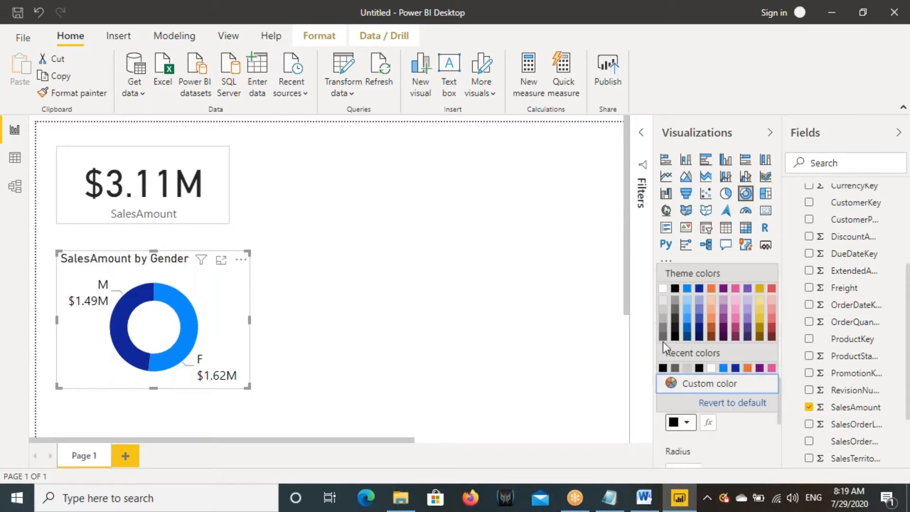
click(666, 330)
click(428, 328)
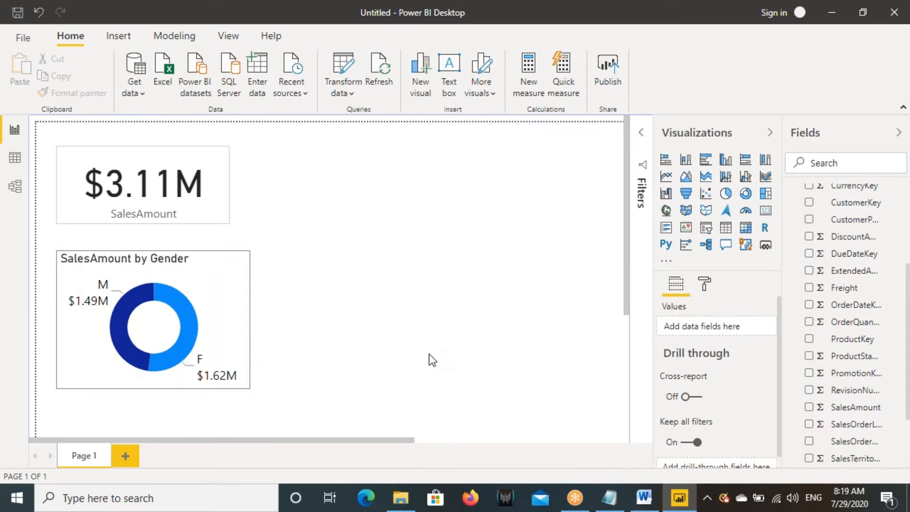
mouse_move(59, 149)
mouse_down()
mouse_move(206, 227)
mouse_move(231, 226)
mouse_up()
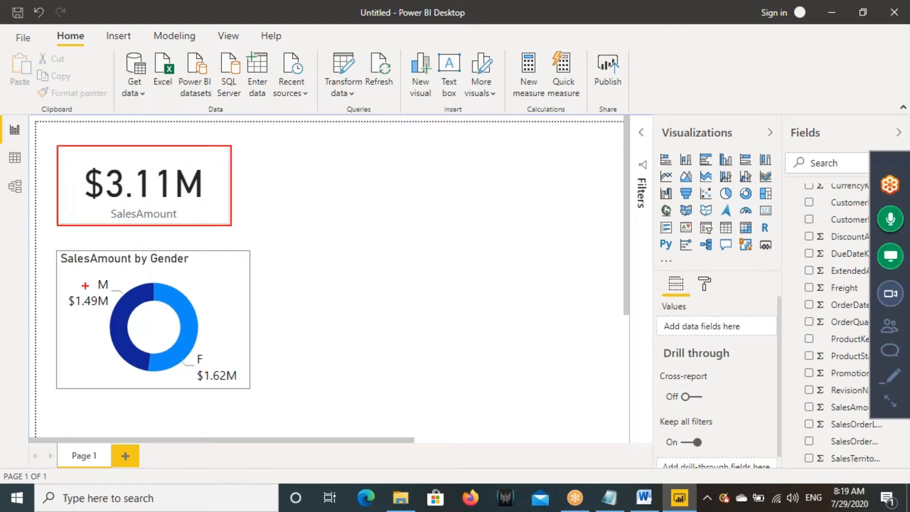
drag(88, 277, 117, 289)
drag(73, 310, 100, 309)
drag(193, 354, 237, 385)
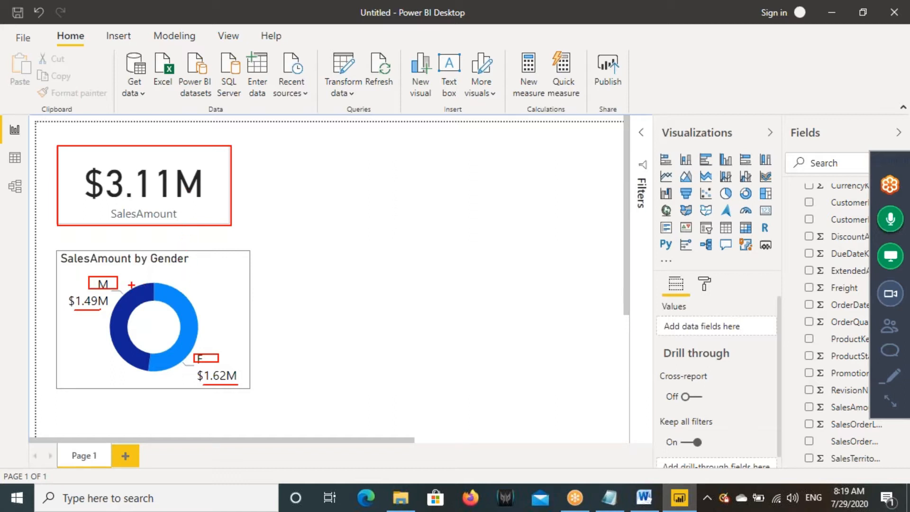
key(Escape)
key(ctrl+2)
drag(95, 278, 111, 290)
drag(190, 347, 209, 365)
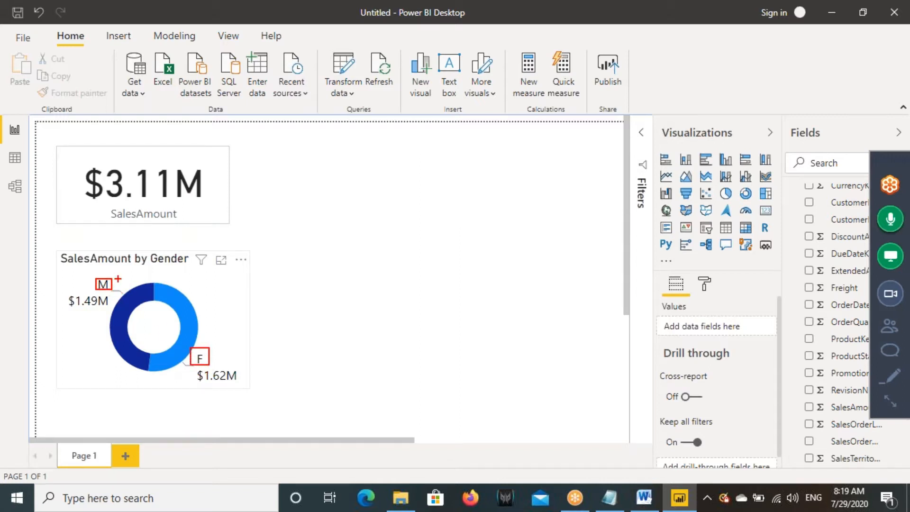
drag(128, 283, 157, 279)
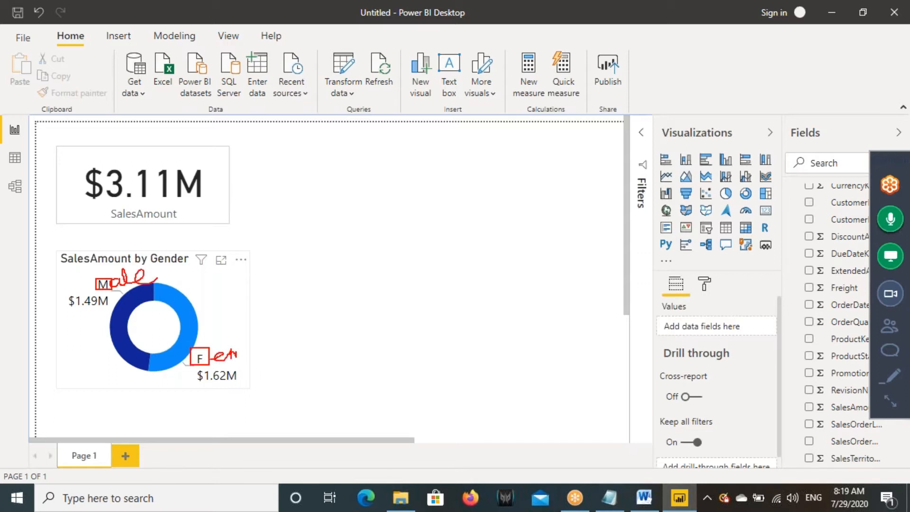
drag(252, 350, 296, 344)
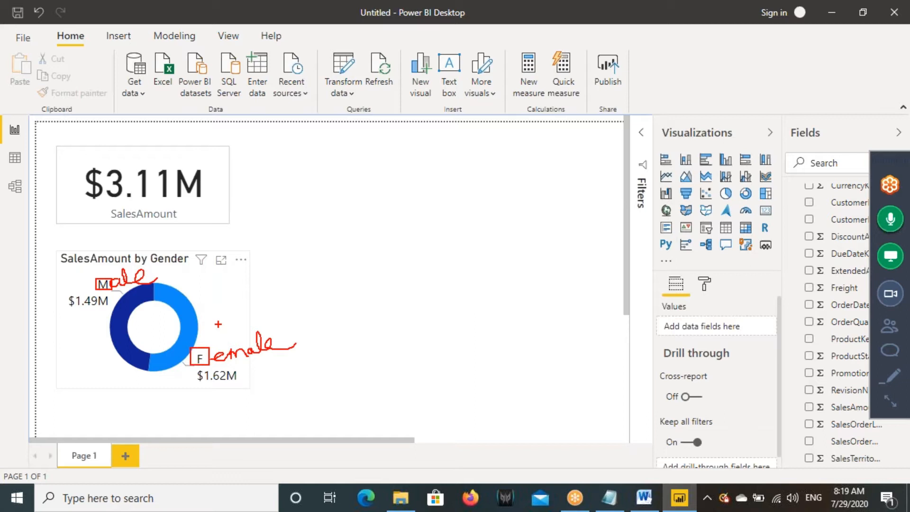
key(Escape)
Step: Check the distinct values of the Gender column of CUSTOMERS_DATA in Data view and close its filter list without applying a filter
click(14, 157)
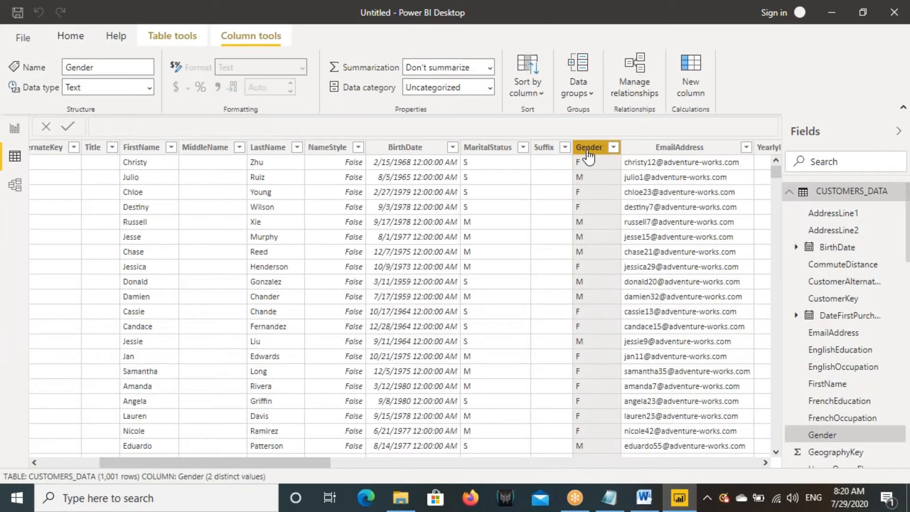
click(613, 147)
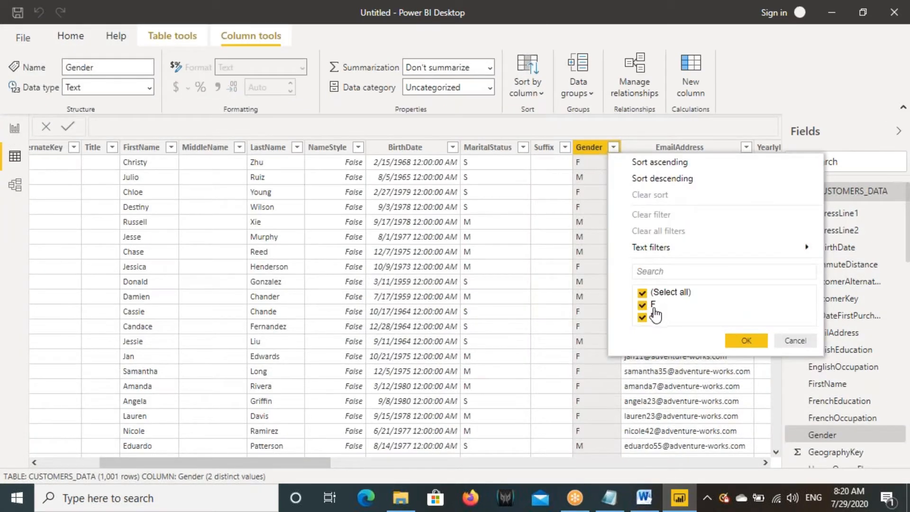
click(796, 344)
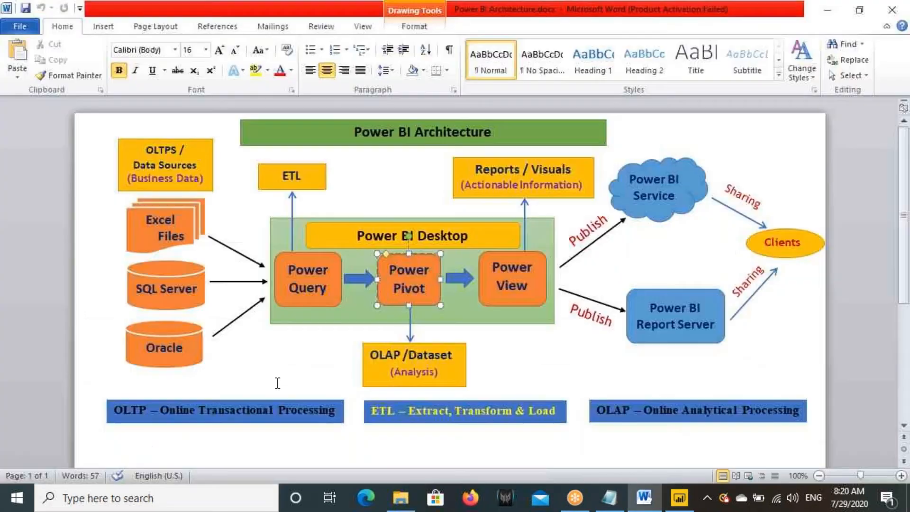
Step: Switch to the Power BI Architecture document in Word and examine the SQL Server source and the Reports / Visuals shape
click(643, 497)
click(151, 288)
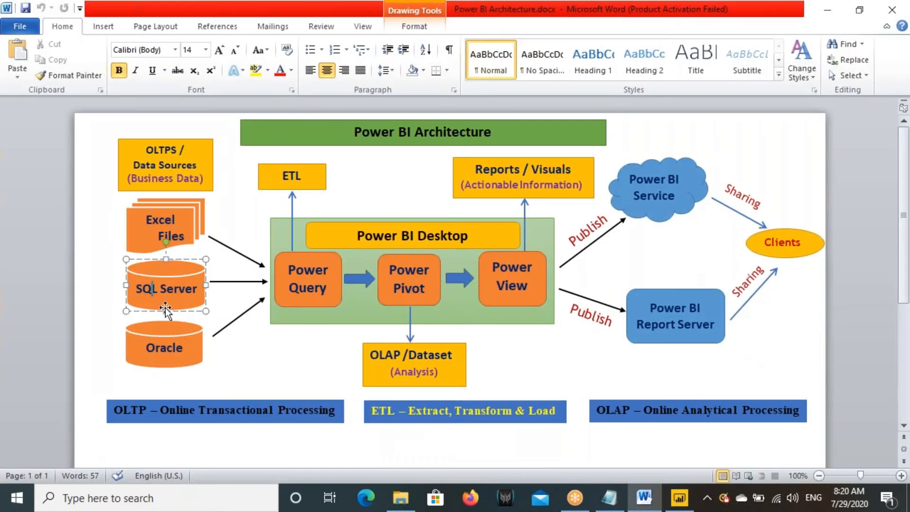
drag(124, 260, 209, 312)
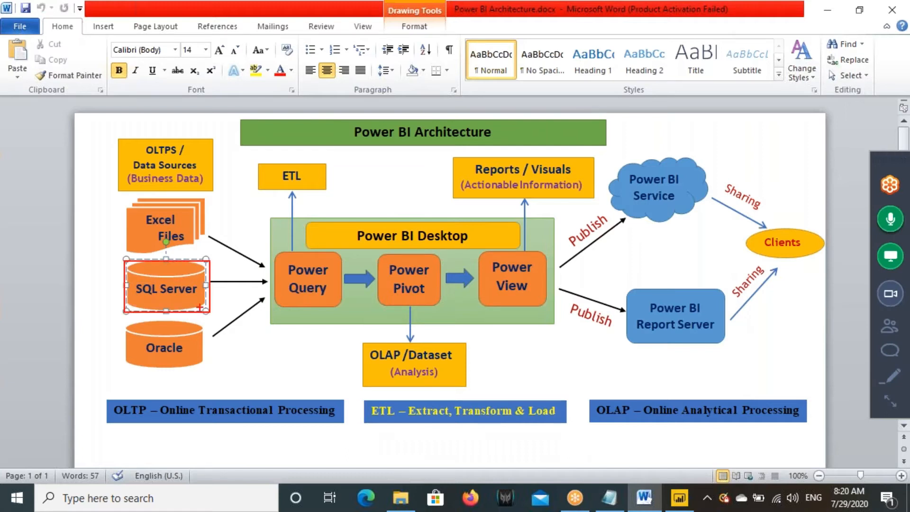
mouse_move(86, 261)
mouse_down()
mouse_move(107, 279)
mouse_move(96, 323)
mouse_up()
mouse_move(97, 288)
mouse_down()
mouse_move(118, 288)
mouse_move(137, 304)
mouse_up()
drag(453, 157, 595, 202)
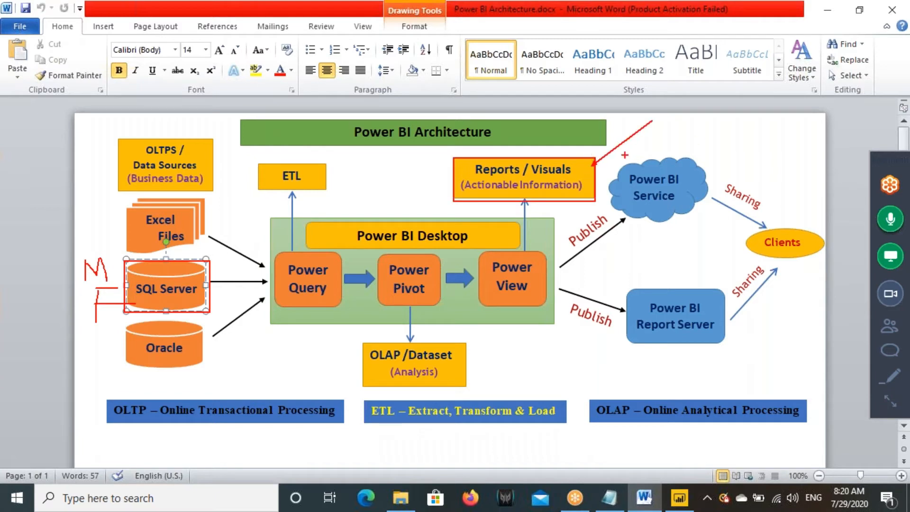
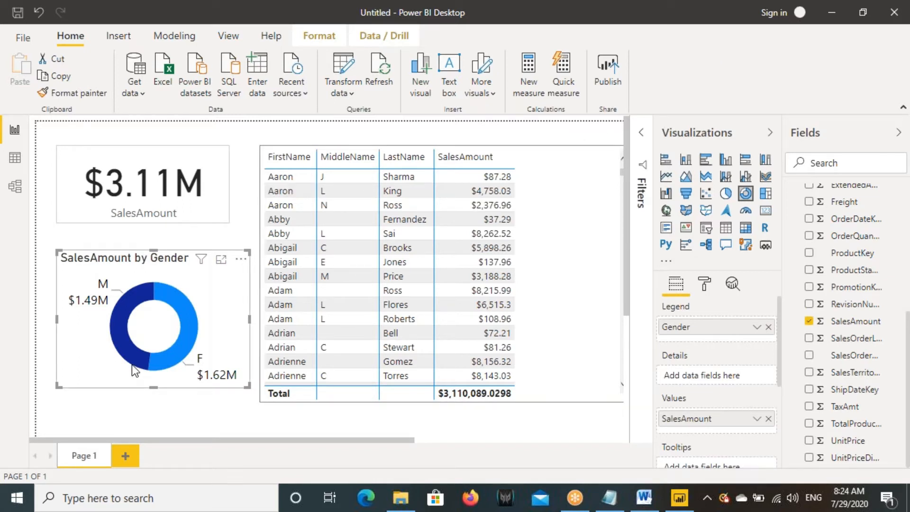
Step: Examine the FirstName, LastName and Gender columns of the CUSTOMERS_DATA table in Data view
mouse_move(134, 371)
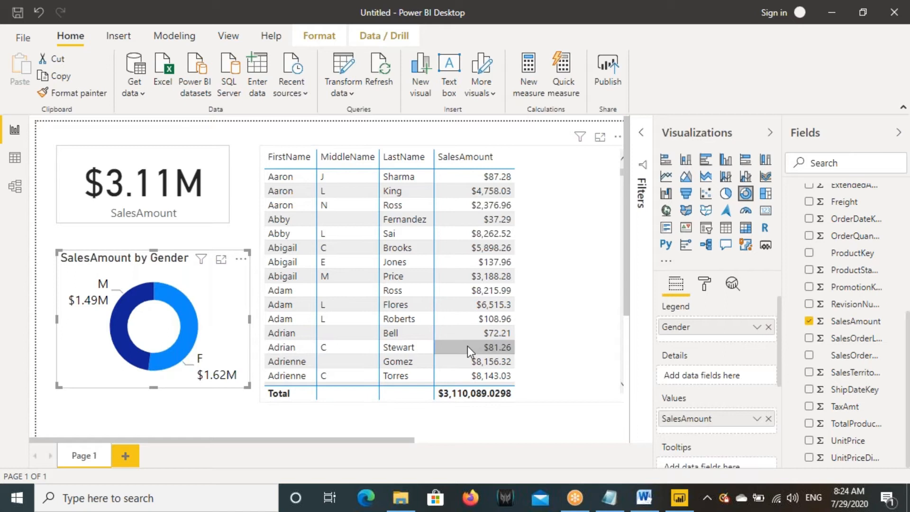
click(22, 166)
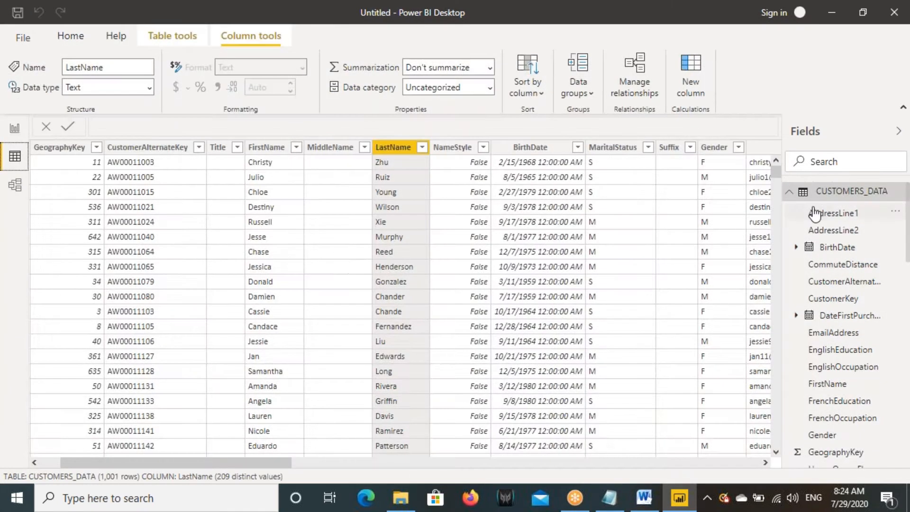
click(283, 149)
click(391, 149)
click(455, 150)
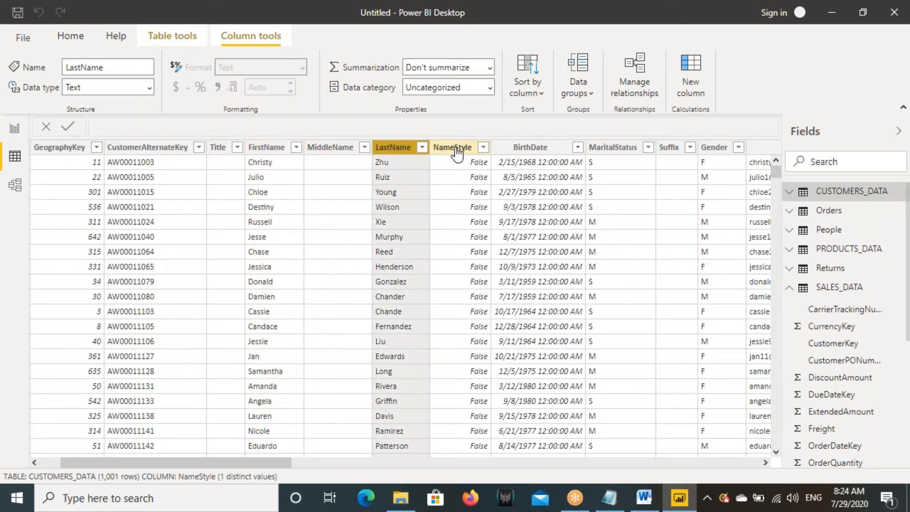
click(711, 150)
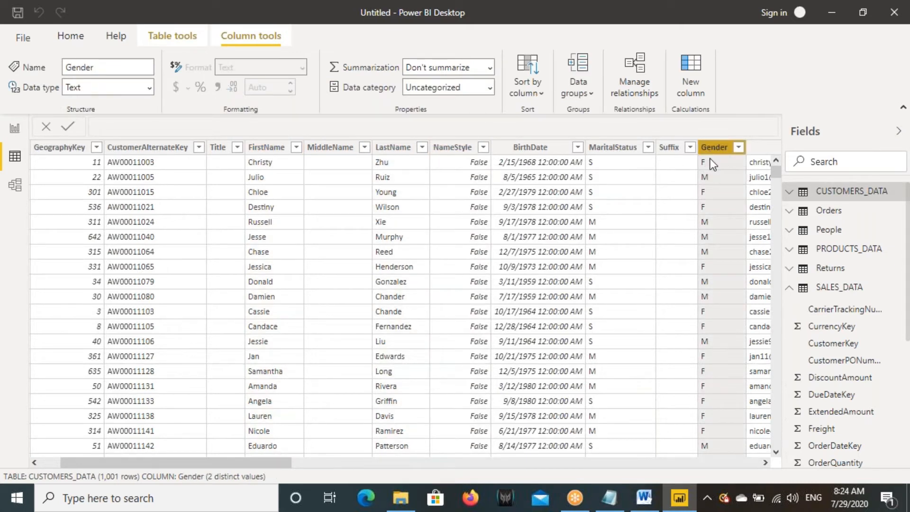
key(ctrl+2)
mouse_move(697, 140)
mouse_down()
mouse_move(739, 153)
mouse_move(734, 118)
mouse_move(770, 125)
mouse_up()
mouse_move(699, 155)
mouse_down()
mouse_move(715, 180)
mouse_move(729, 456)
mouse_up()
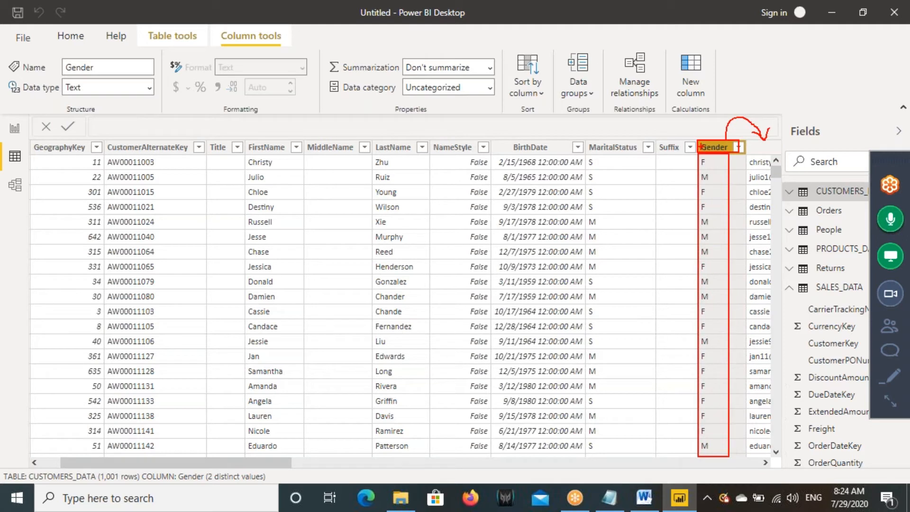
drag(759, 144, 786, 140)
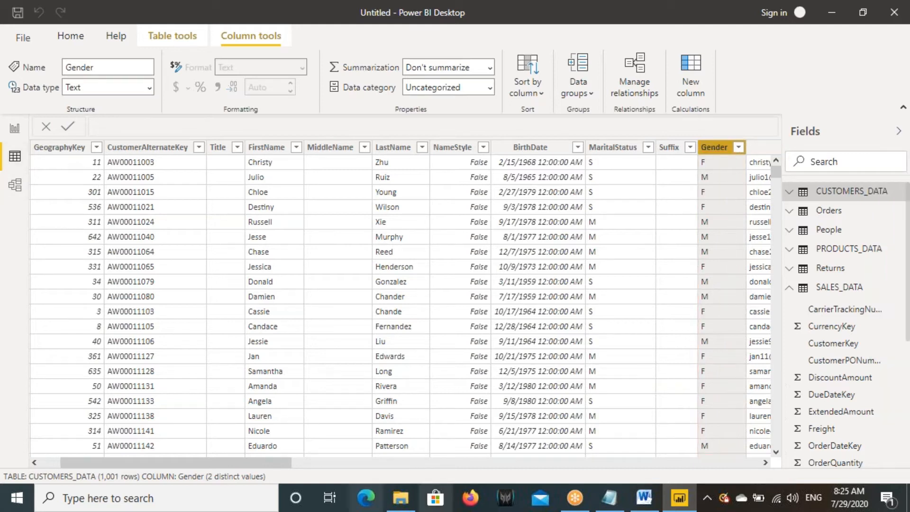
Step: Return to Report view and locate the Transform data command
click(13, 129)
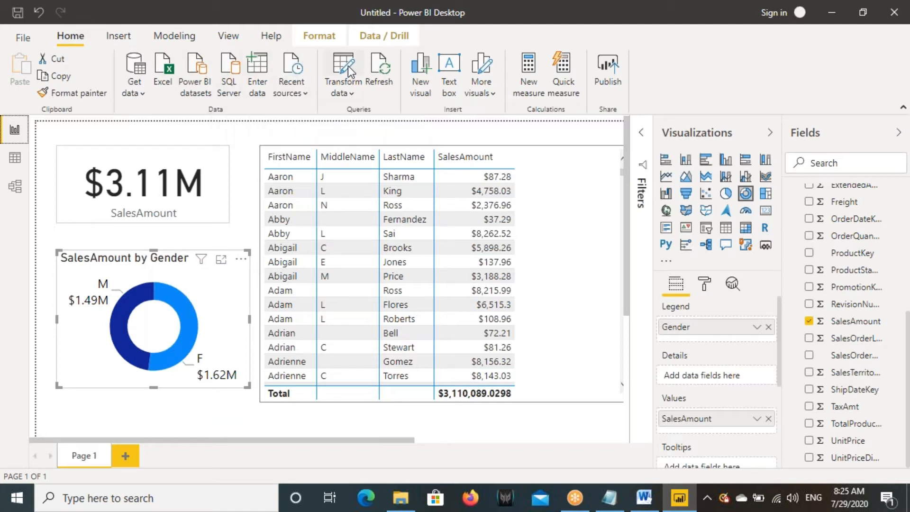
key(ctrl+2)
mouse_move(318, 49)
mouse_down()
mouse_move(361, 101)
mouse_move(336, 130)
mouse_move(325, 114)
mouse_up()
drag(336, 100, 347, 111)
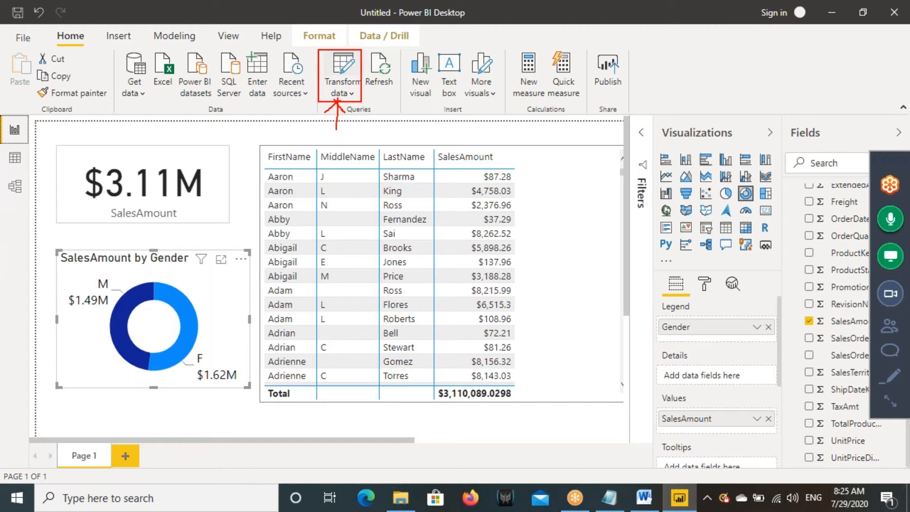
drag(51, 30, 88, 48)
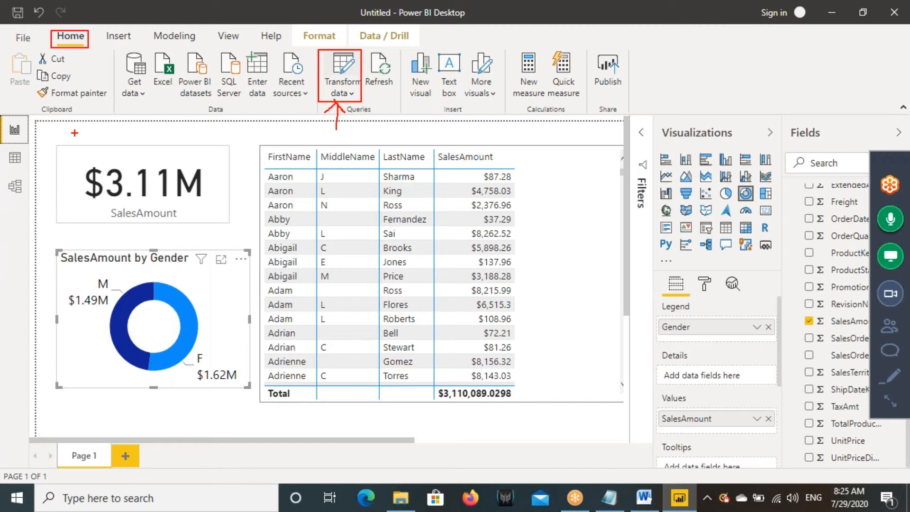
key(Escape)
Step: Go back to the CUSTOMERS_DATA table in Data view and open the Power Query Editor
click(16, 162)
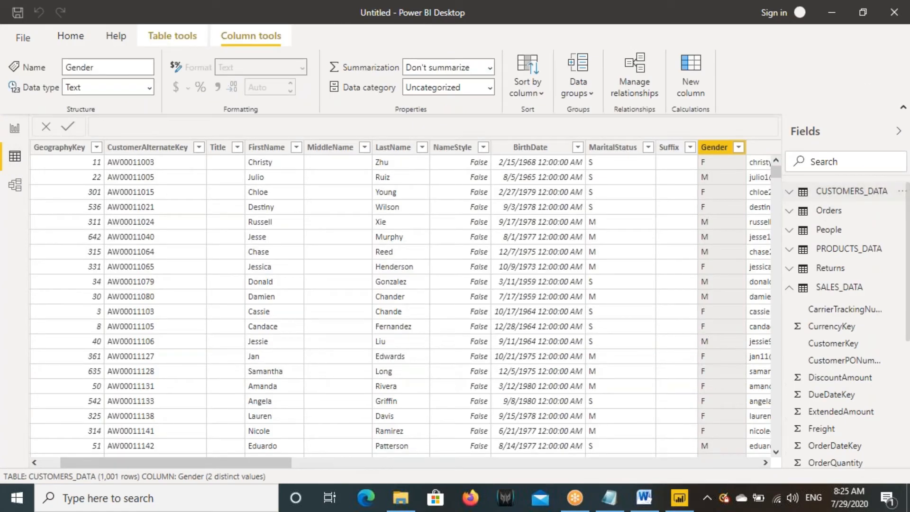
key(ctrl+2)
mouse_move(782, 185)
mouse_down()
mouse_move(895, 199)
mouse_move(783, 183)
mouse_up()
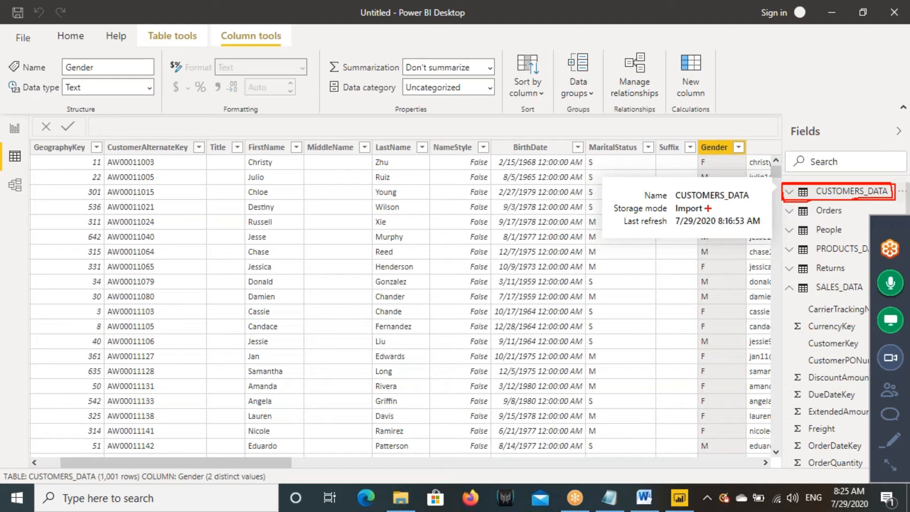
key(Escape)
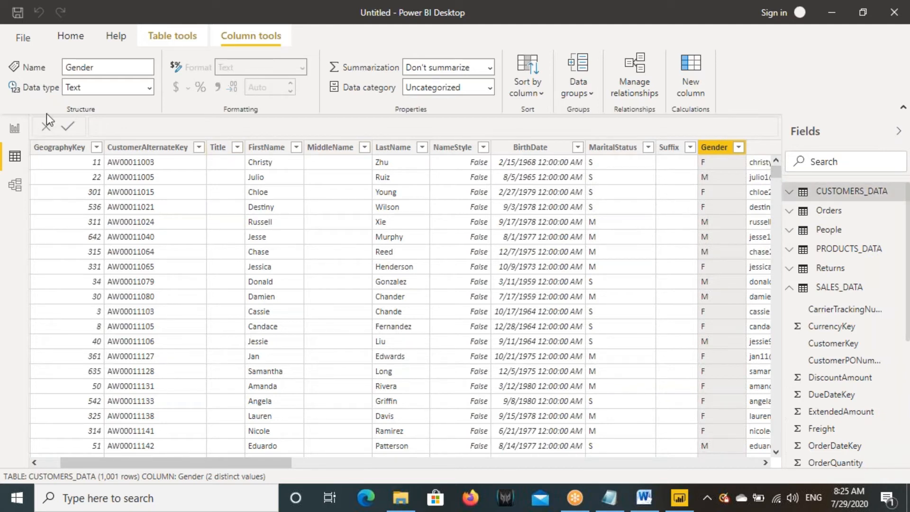
click(70, 38)
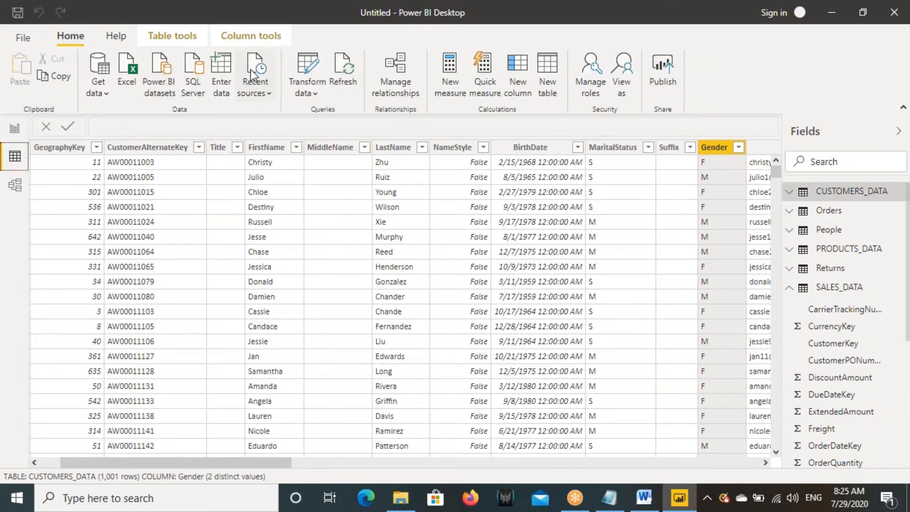
click(308, 71)
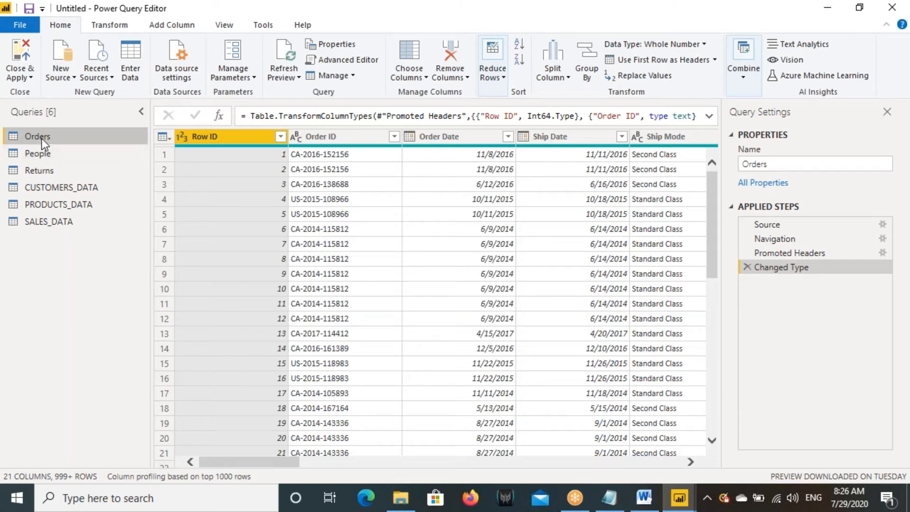
Step: Display the CUSTOMERS_DATA query and examine its FirstName, MiddleName and LastName columns
drag(1, 126, 88, 144)
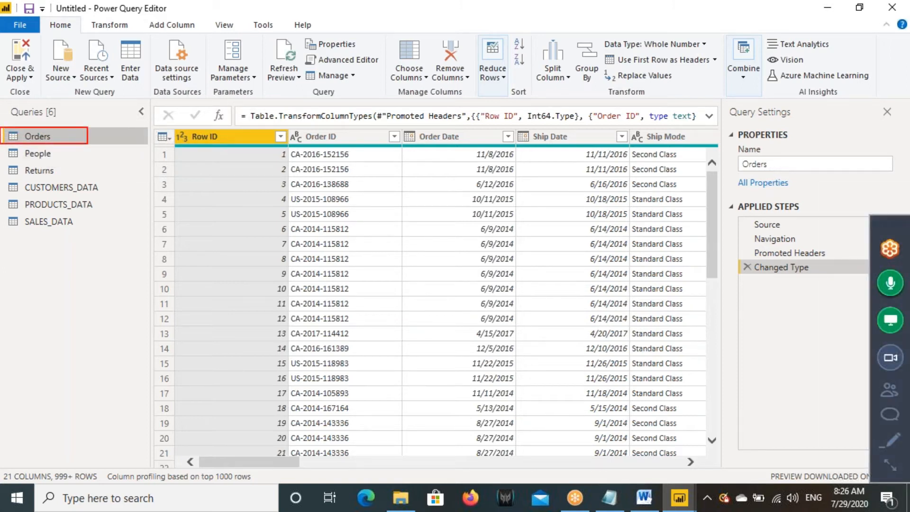
click(72, 190)
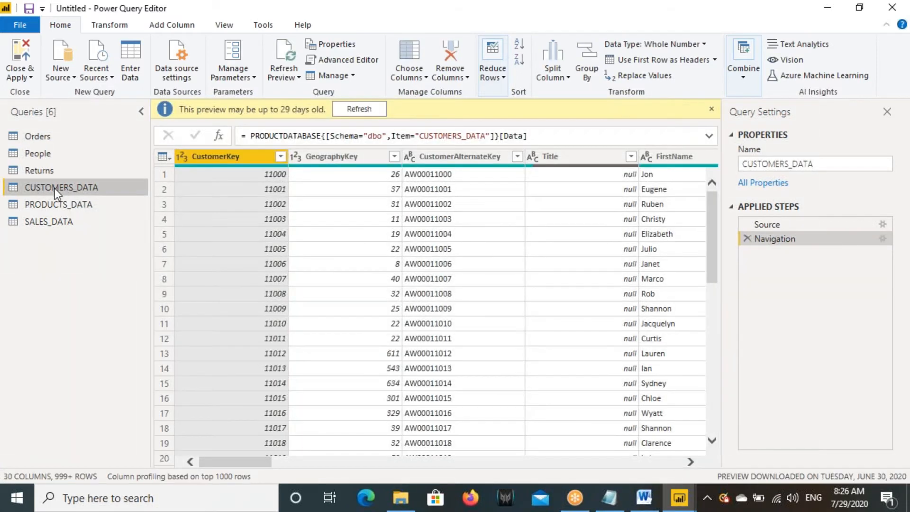
mouse_move(2, 178)
mouse_down()
mouse_move(119, 195)
mouse_move(151, 165)
mouse_up()
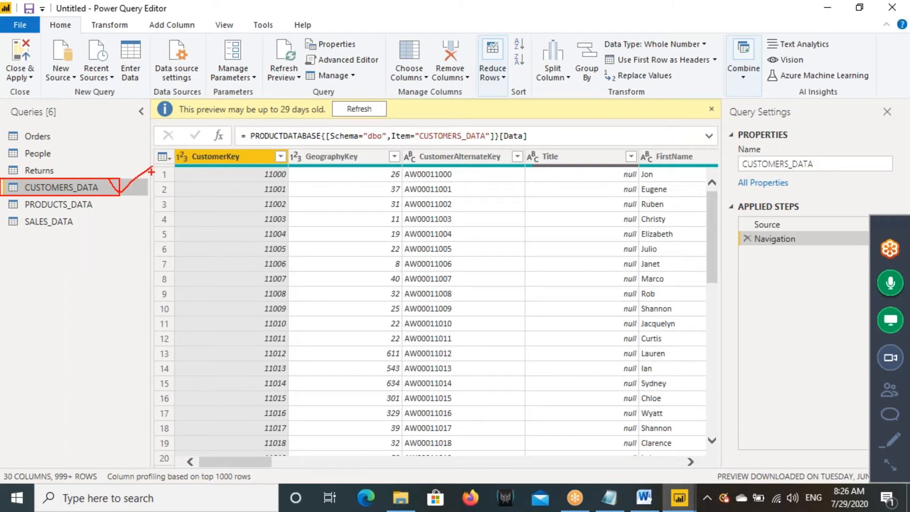
key(Escape)
drag(251, 458, 312, 457)
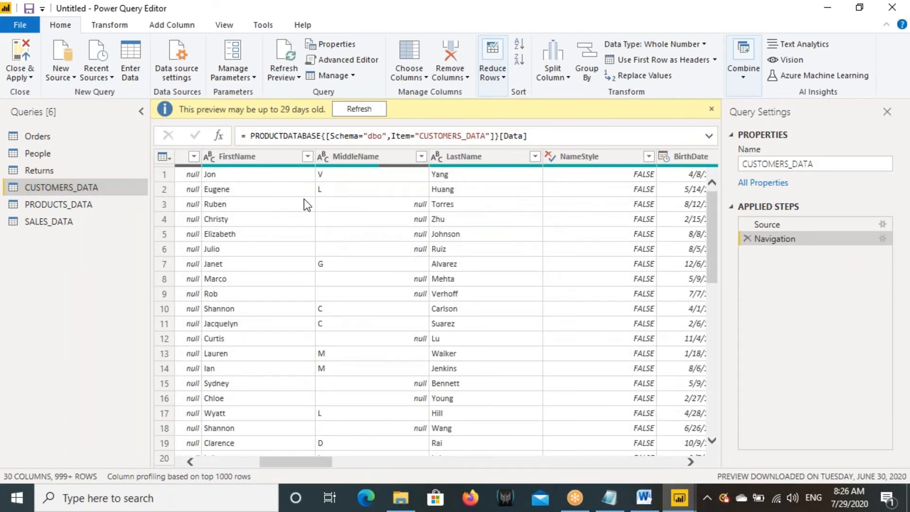
click(254, 156)
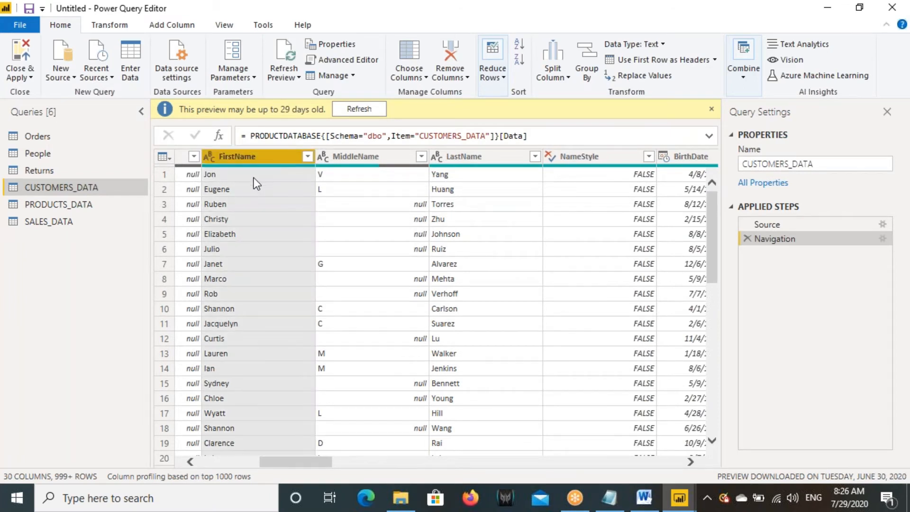
click(374, 160)
click(468, 158)
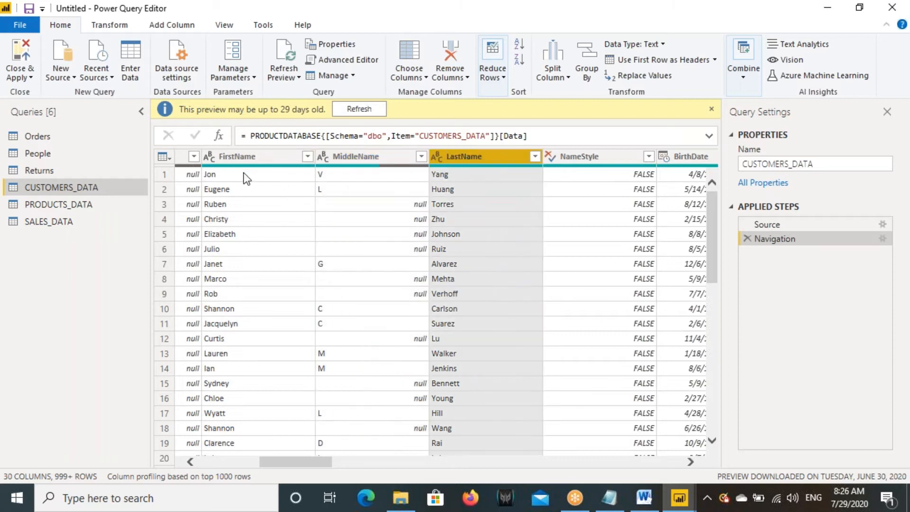
click(250, 157)
click(348, 159)
click(474, 156)
Step: Return to the main Power BI Desktop window and examine the name columns of the customer sales table in Report view
mouse_move(671, 486)
click(630, 446)
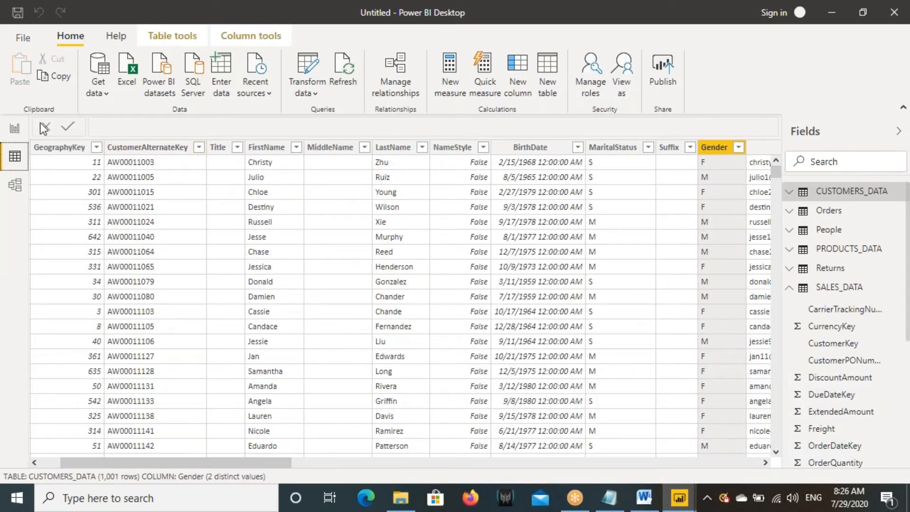
click(15, 128)
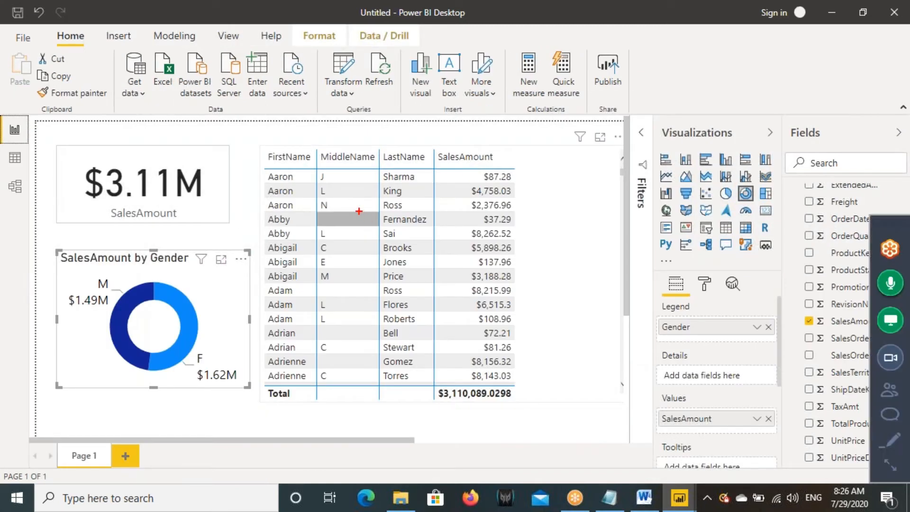
drag(265, 147, 437, 387)
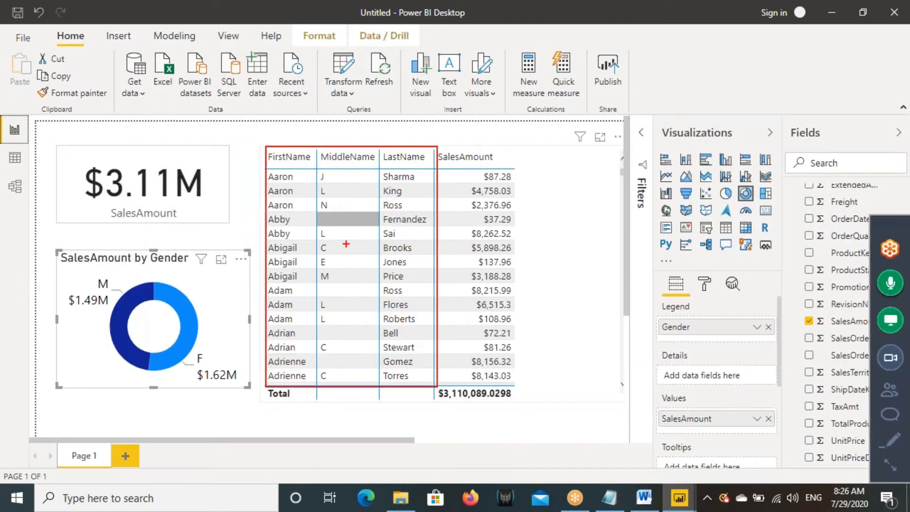
Step: Switch back to the Power Query Editor and examine the FirstName, MiddleName and LastName columns of CUSTOMERS_DATA
mouse_move(268, 172)
mouse_down()
mouse_move(445, 161)
mouse_move(285, 148)
mouse_move(306, 170)
mouse_up()
key(Escape)
click(679, 498)
click(733, 421)
click(221, 158)
click(374, 157)
click(472, 156)
click(260, 158)
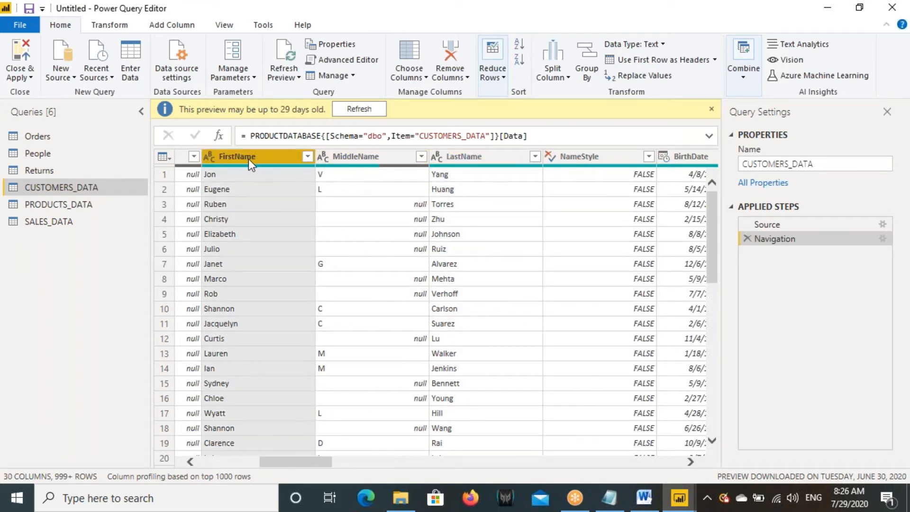
click(363, 154)
click(464, 155)
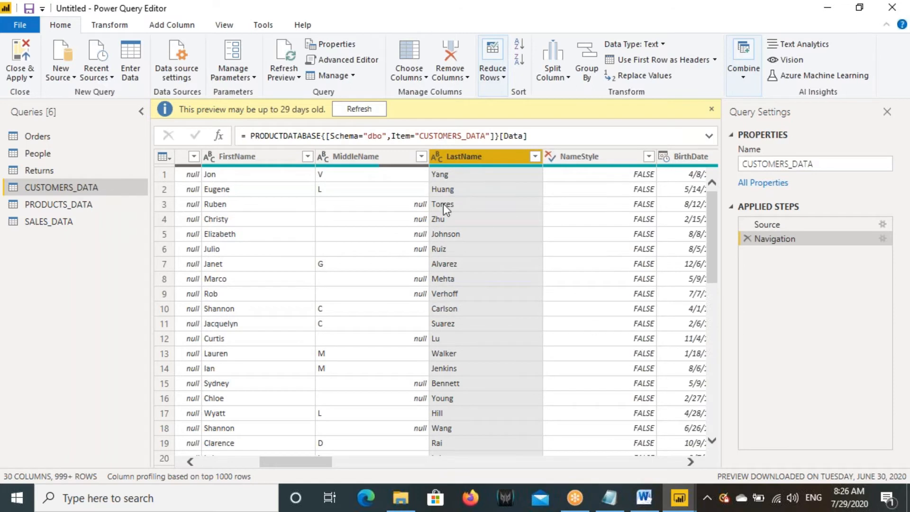
mouse_move(445, 164)
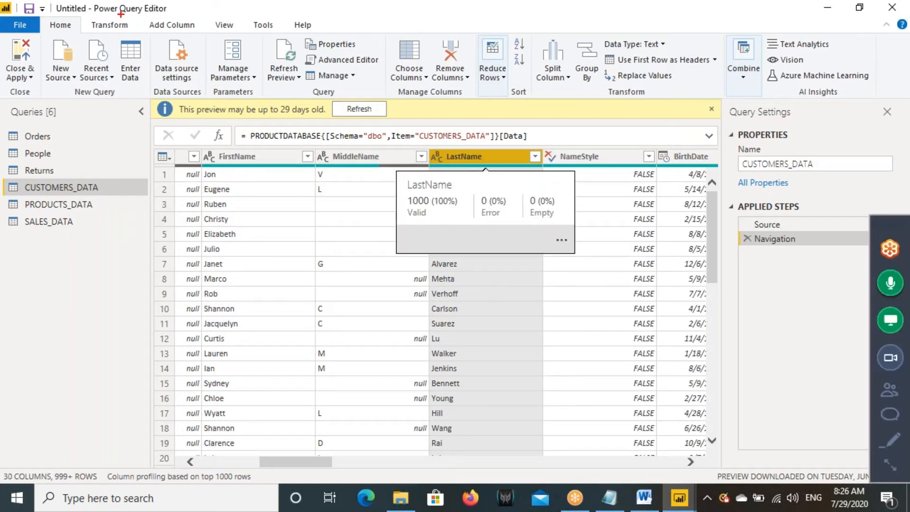
drag(89, 4, 145, 15)
mouse_move(317, 27)
mouse_down()
mouse_move(278, 61)
mouse_move(327, 71)
mouse_move(322, 48)
mouse_up()
mouse_move(531, 149)
mouse_down()
mouse_move(310, 136)
mouse_move(200, 150)
mouse_move(349, 163)
mouse_move(497, 158)
mouse_move(519, 142)
mouse_move(496, 143)
mouse_up()
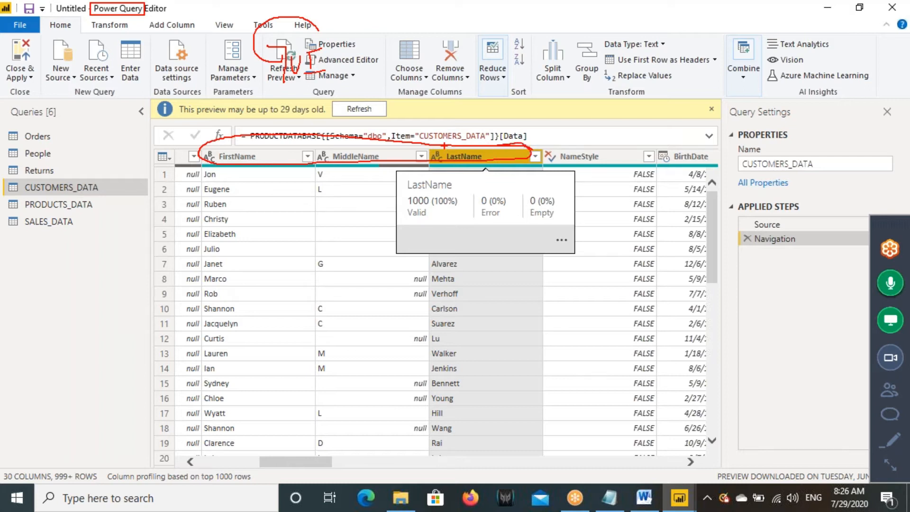
mouse_move(417, 140)
mouse_down()
mouse_move(430, 104)
mouse_move(448, 117)
mouse_up()
drag(273, 88, 322, 76)
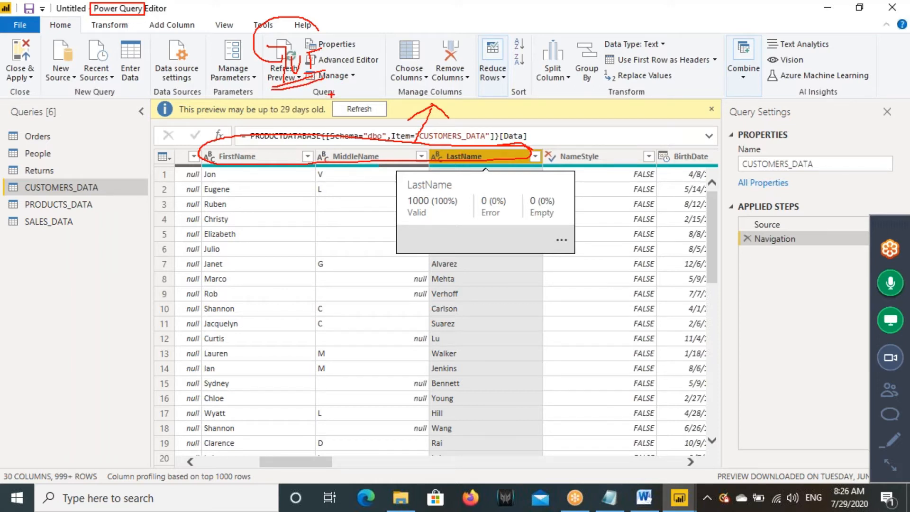
key(Escape)
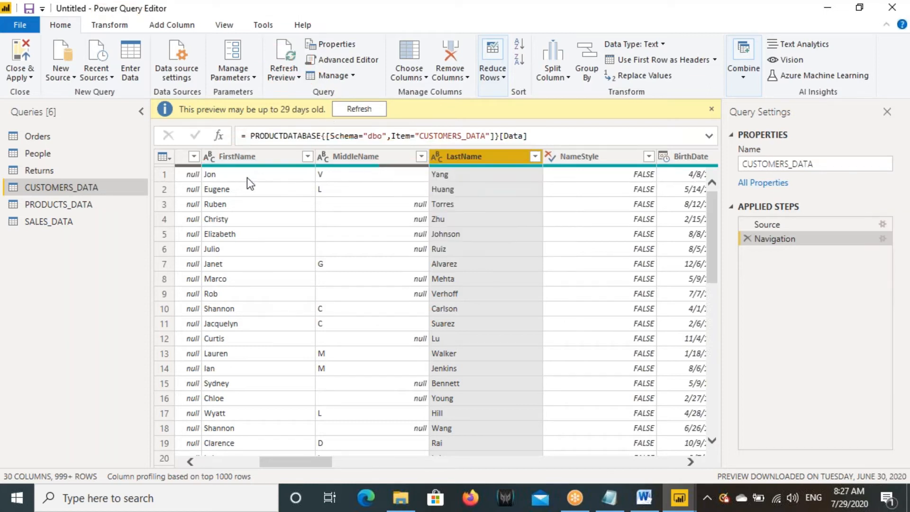
Step: Go through the three name columns one by one and locate the Merge Columns command for adding a column
click(244, 159)
click(353, 157)
click(444, 158)
click(171, 24)
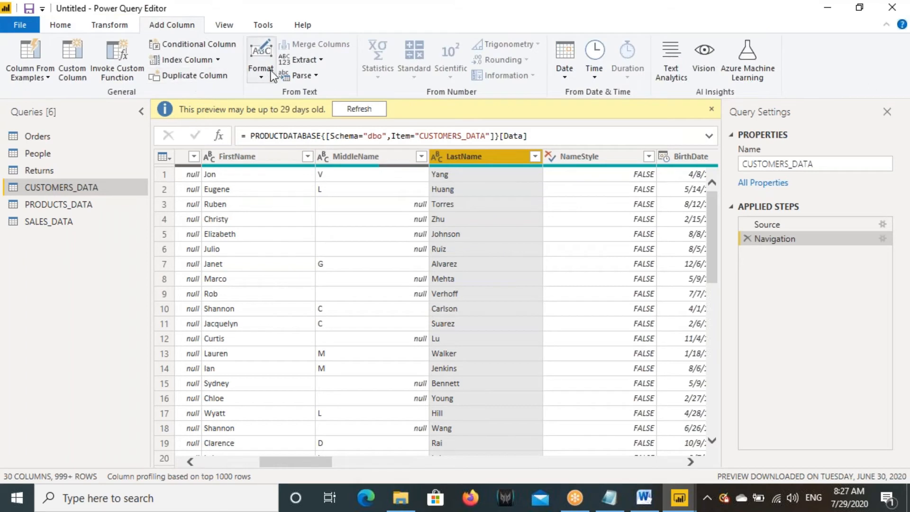
key(ctrl+2)
drag(277, 38, 352, 52)
drag(142, 17, 207, 33)
drag(276, 37, 353, 53)
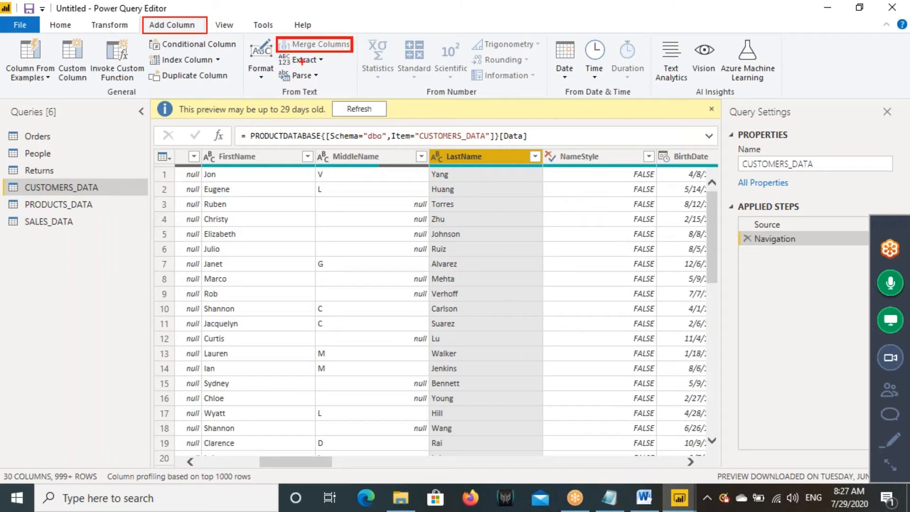
mouse_move(201, 150)
mouse_down()
mouse_move(284, 164)
mouse_move(542, 165)
mouse_up()
mouse_move(199, 151)
mouse_down()
mouse_move(250, 162)
mouse_move(542, 166)
mouse_move(537, 160)
mouse_up()
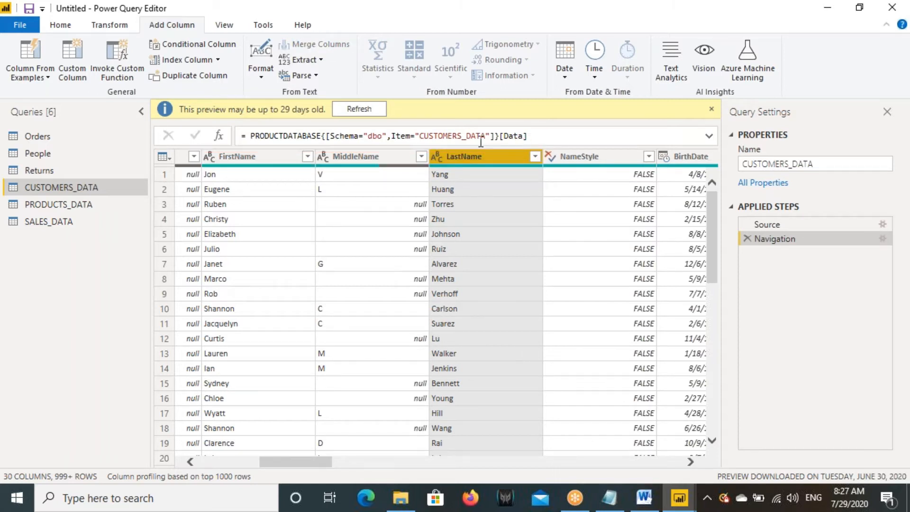
Step: Select the FirstName, MiddleName and LastName columns together, in that order, and bring up the Merge Columns settings
click(254, 160)
ctrl+click(352, 158)
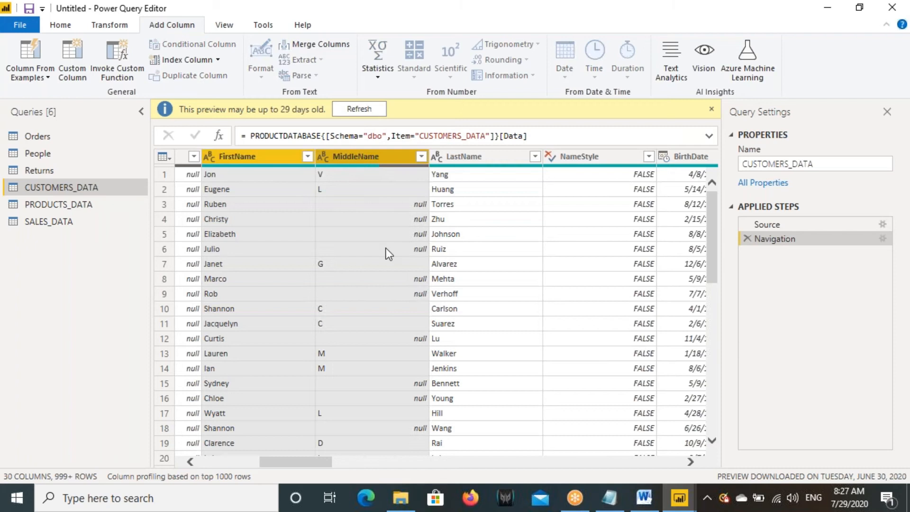
ctrl+click(474, 158)
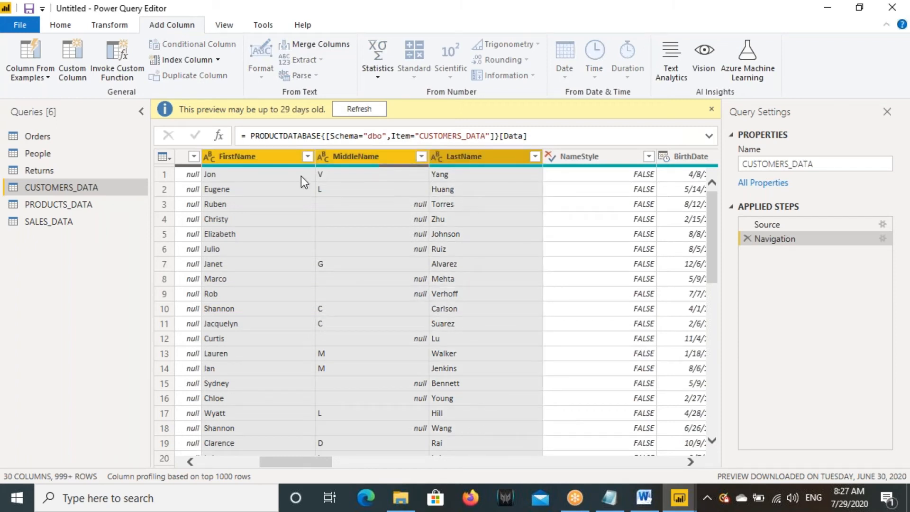
click(260, 161)
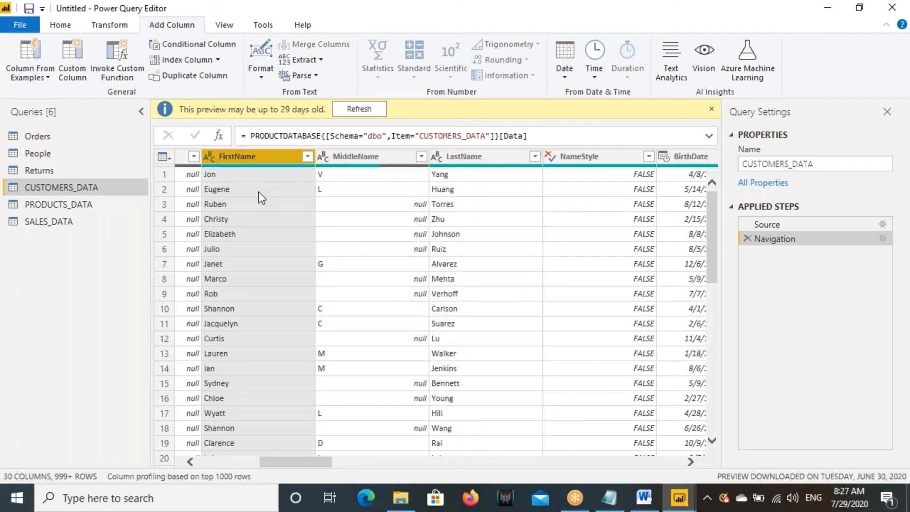
ctrl+click(350, 161)
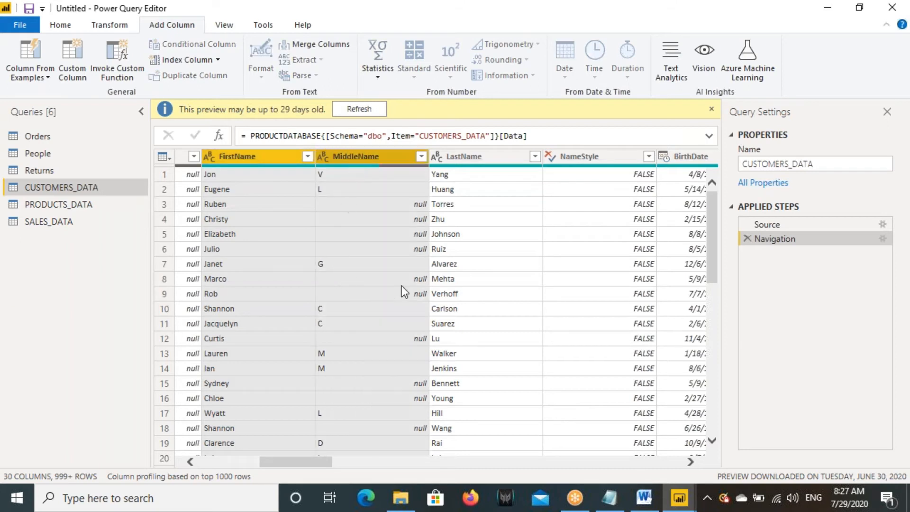
ctrl+click(470, 158)
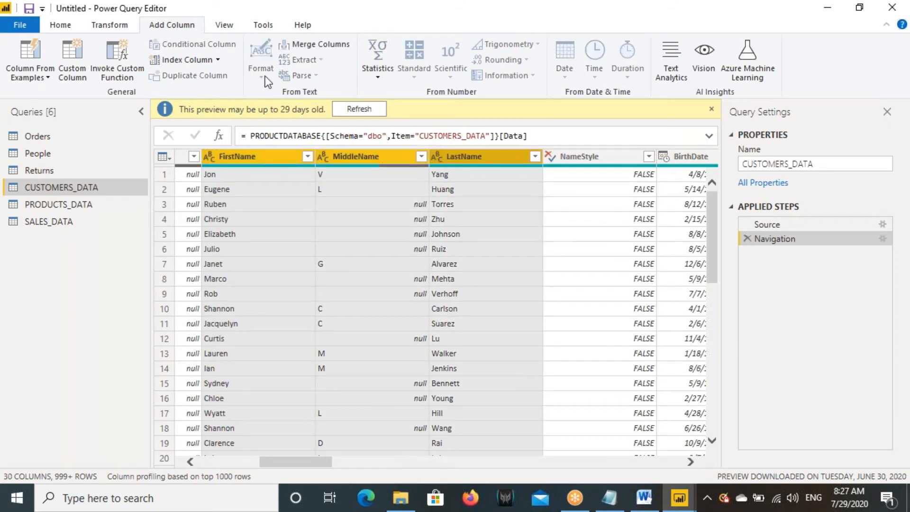
click(312, 44)
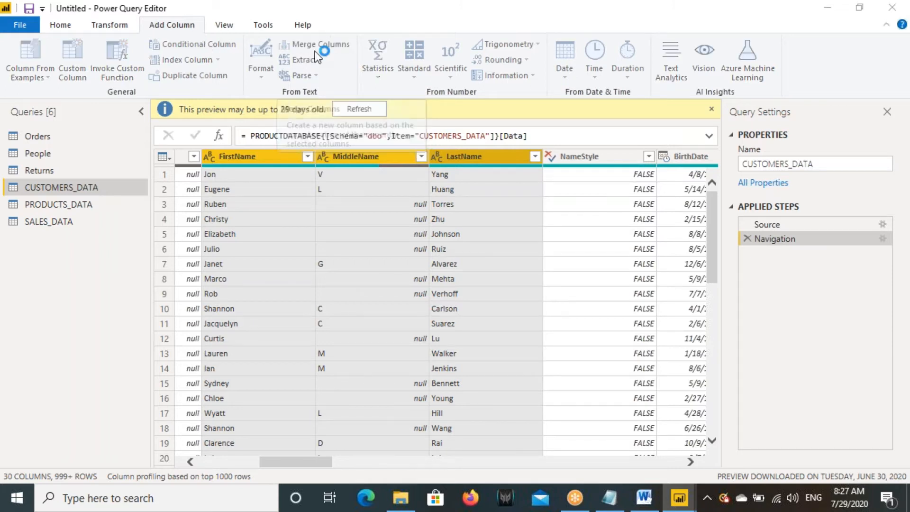
drag(366, 175, 378, 207)
click(270, 300)
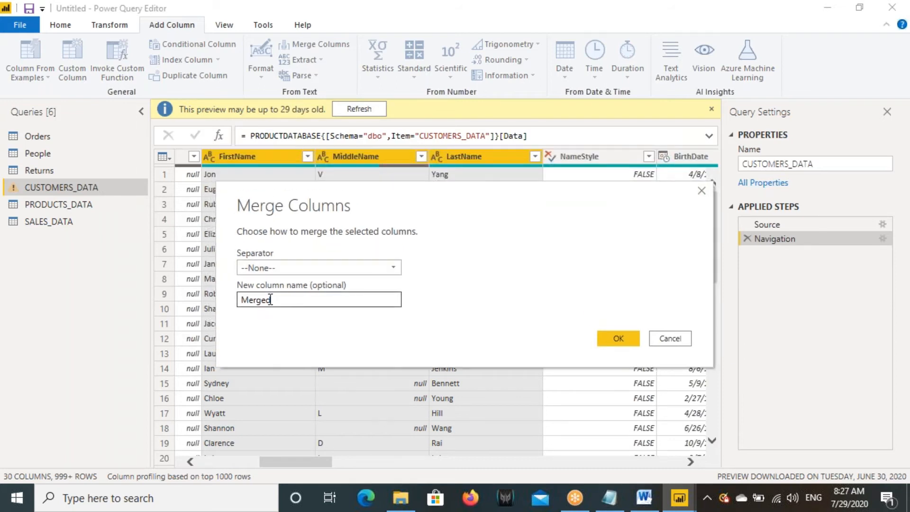
key(ctrl+2)
drag(235, 258, 400, 276)
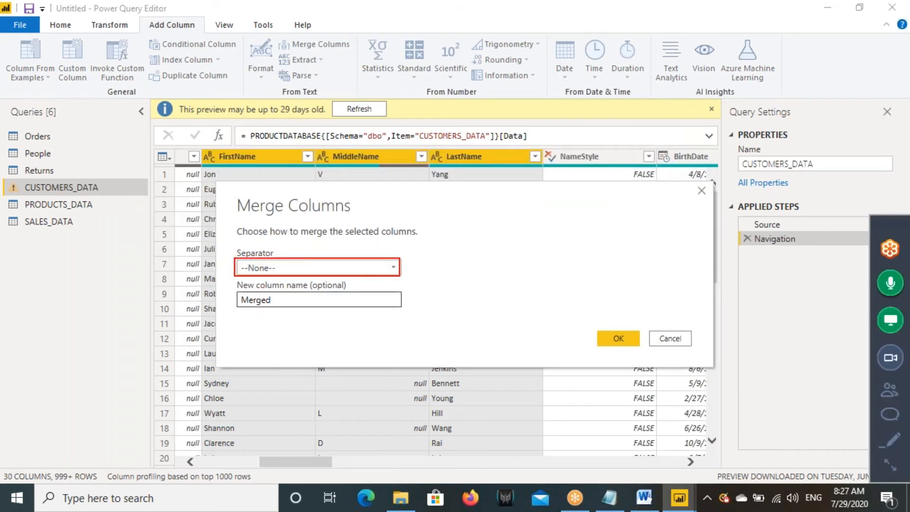
mouse_move(201, 169)
mouse_down()
mouse_move(315, 166)
mouse_move(200, 149)
mouse_move(204, 156)
mouse_up()
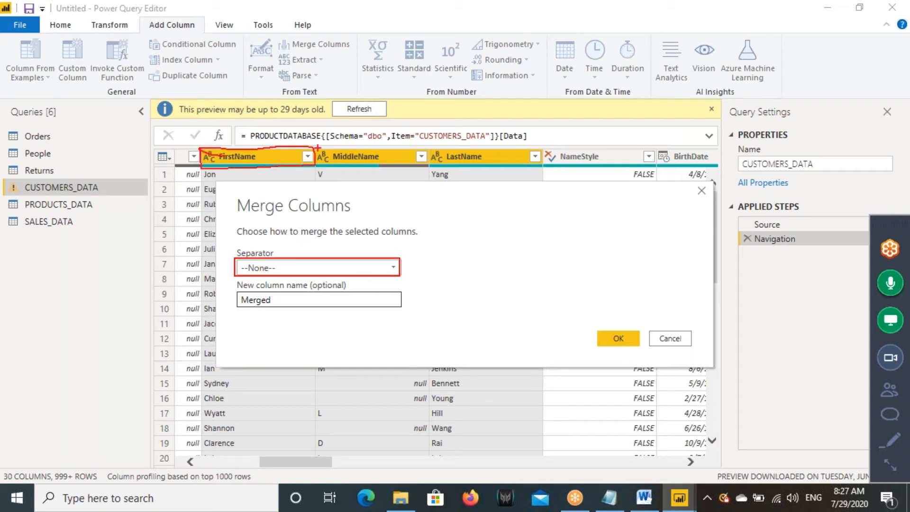
mouse_move(316, 149)
mouse_down()
mouse_move(424, 161)
mouse_move(334, 152)
mouse_up()
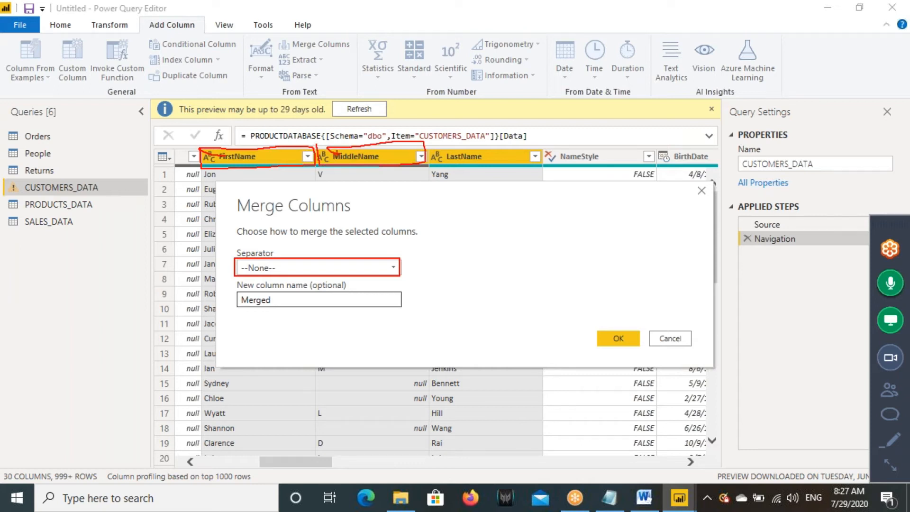
mouse_move(432, 168)
mouse_down()
mouse_move(538, 167)
mouse_move(475, 145)
mouse_move(424, 155)
mouse_up()
key(Escape)
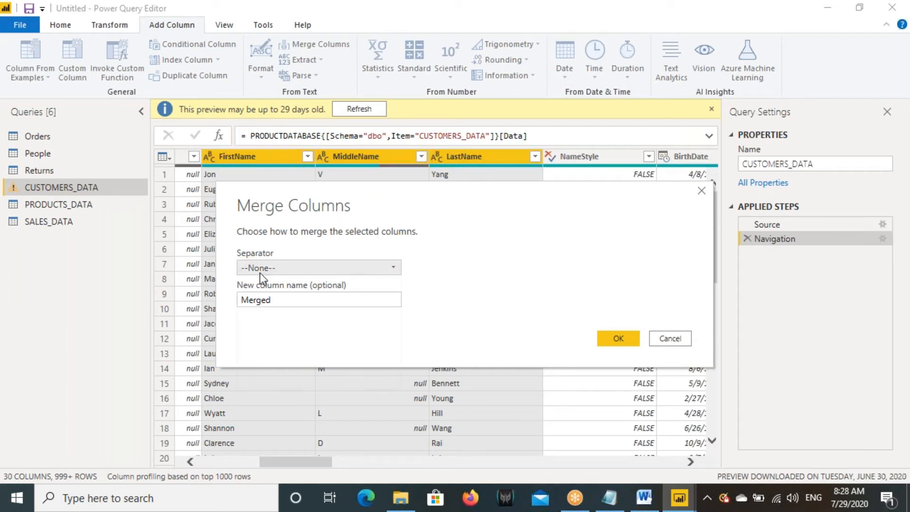
Step: Merge the selected name columns with a Space separator into a new column named CustFullName
click(260, 272)
click(249, 356)
drag(283, 300, 239, 302)
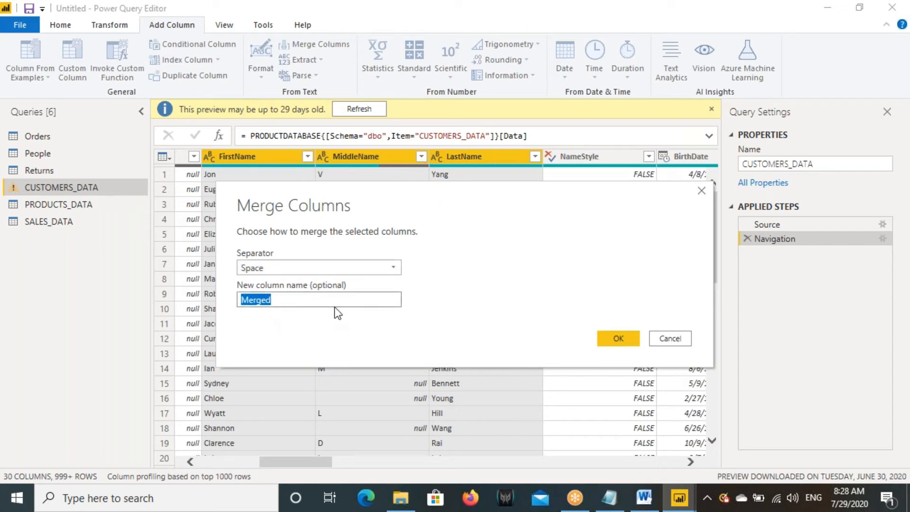
text(CustFullName)
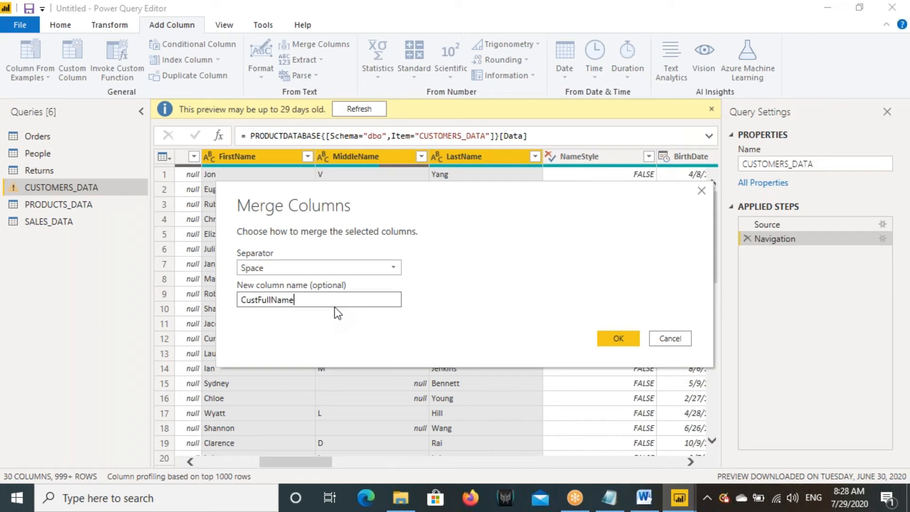
click(616, 335)
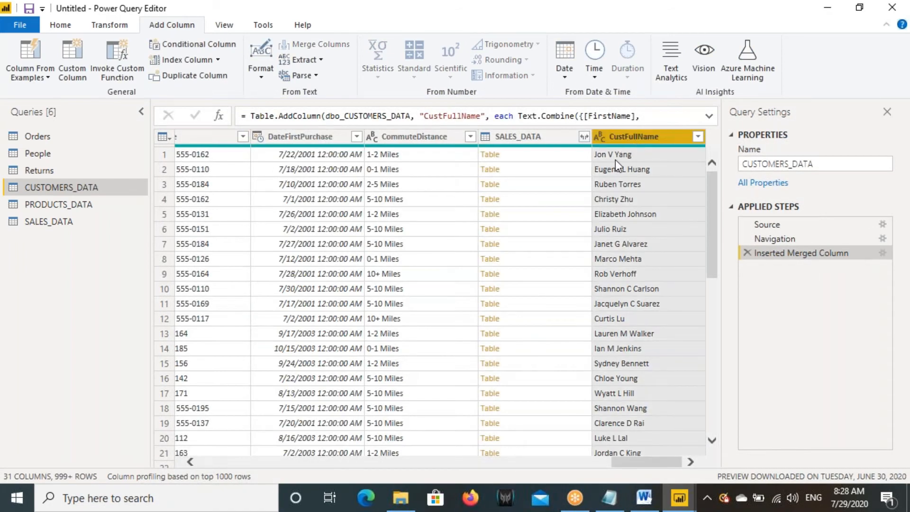
Step: Compare the merged CustFullName column with its source columns FirstName, MiddleName and LastName
drag(588, 151, 653, 158)
key(Escape)
drag(627, 463, 255, 471)
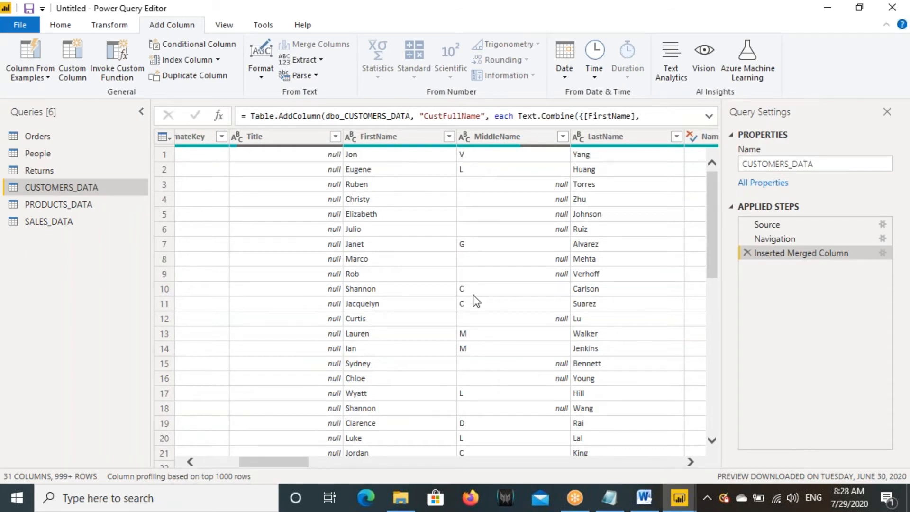
drag(299, 466, 252, 476)
click(473, 138)
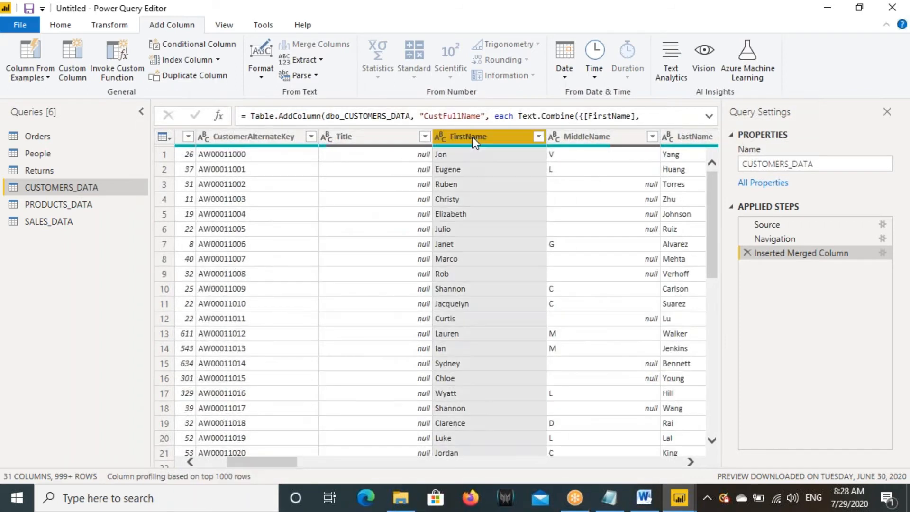
drag(275, 460, 298, 460)
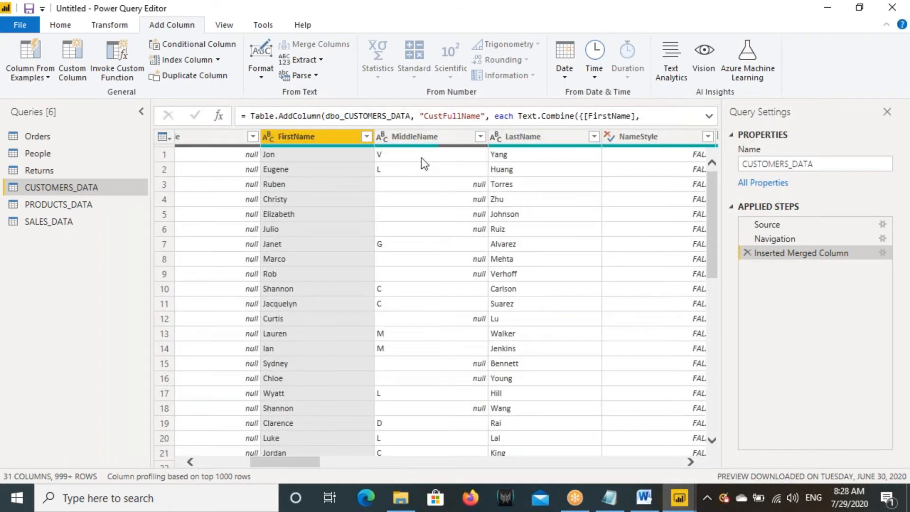
ctrl+click(414, 139)
ctrl+click(509, 140)
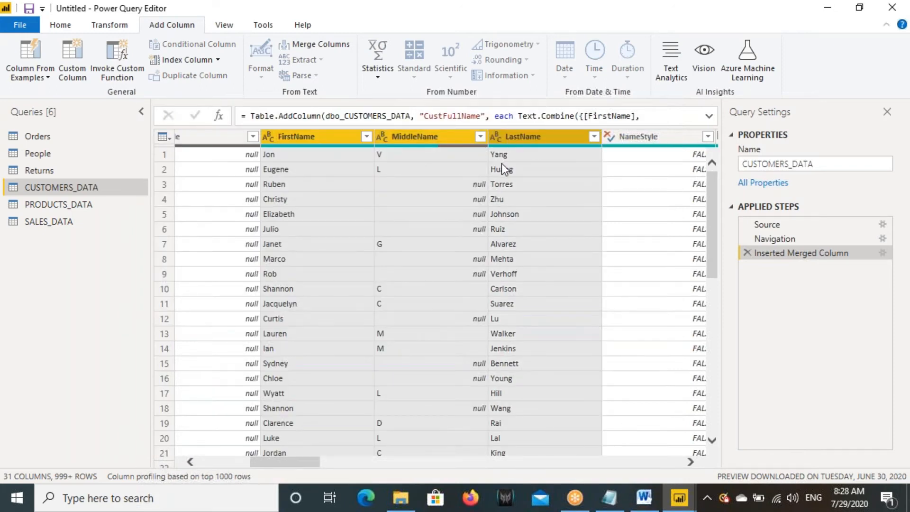
mouse_move(275, 38)
mouse_down()
mouse_move(361, 50)
mouse_move(380, 24)
mouse_up()
drag(296, 148, 332, 143)
drag(396, 147, 560, 144)
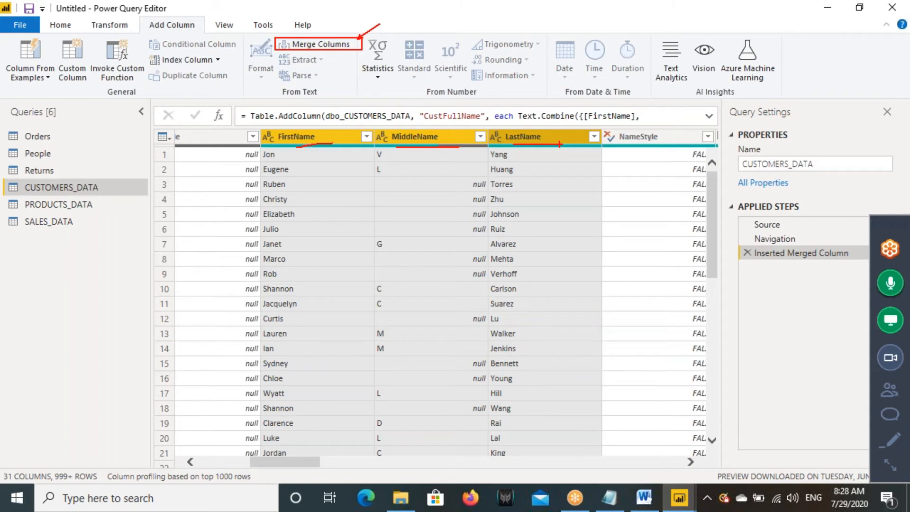
key(Escape)
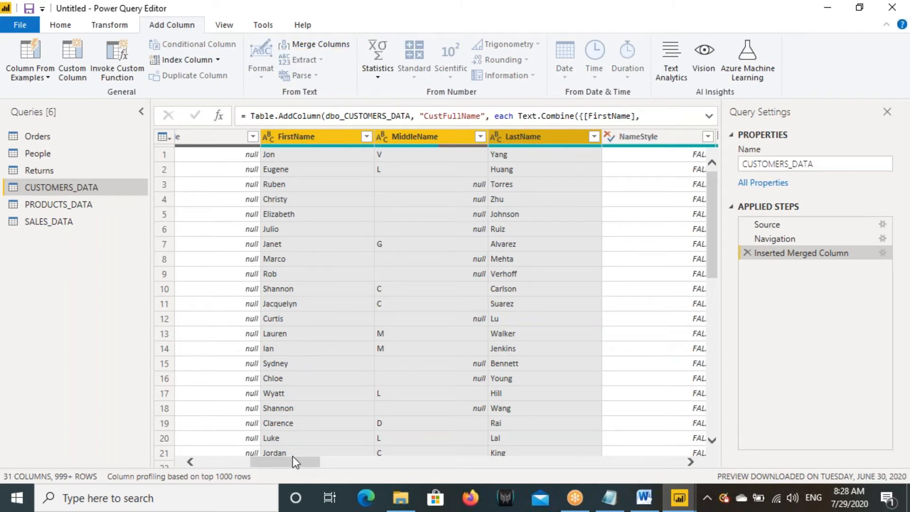
drag(293, 460, 684, 470)
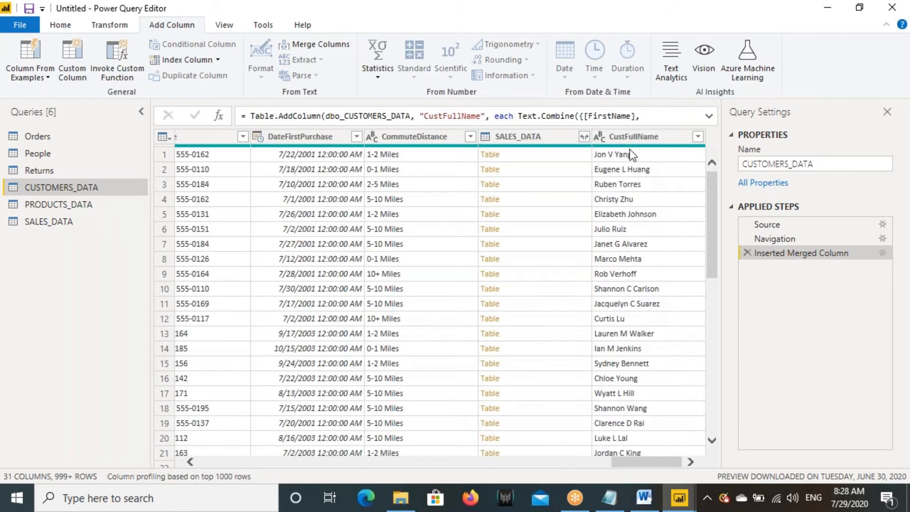
click(628, 140)
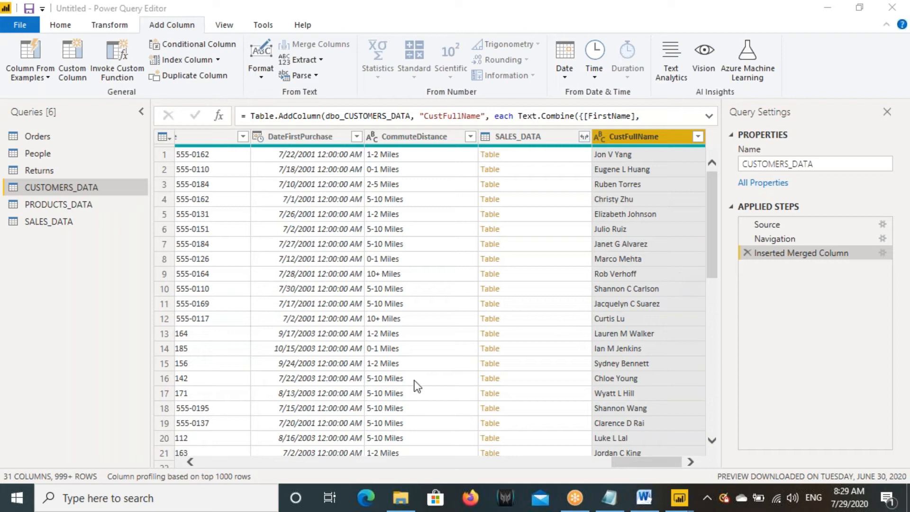
Step: Return to the separate name columns in CUSTOMERS_DATA and select the FirstName column
drag(621, 465, 263, 466)
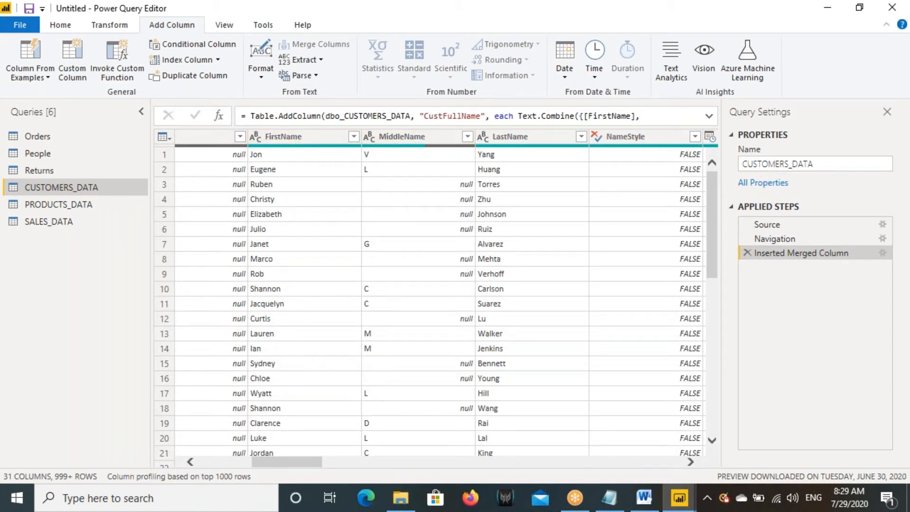
click(878, 41)
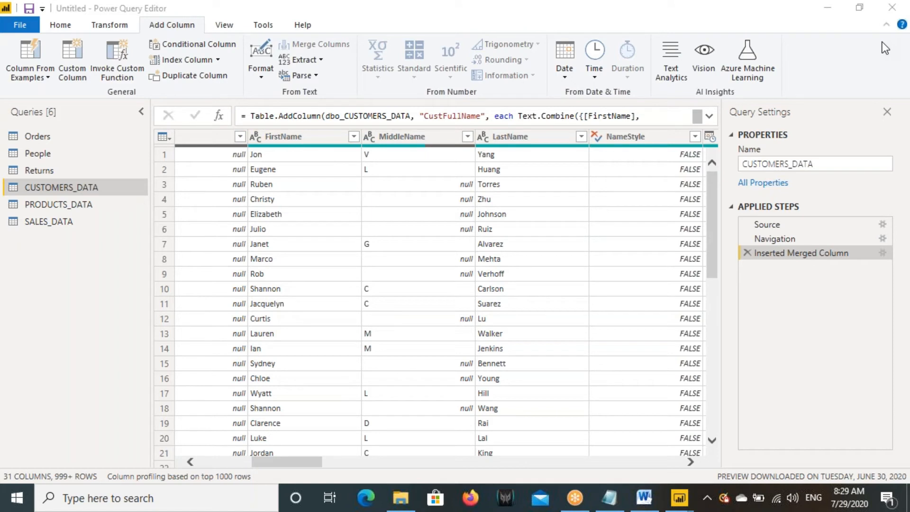
click(331, 159)
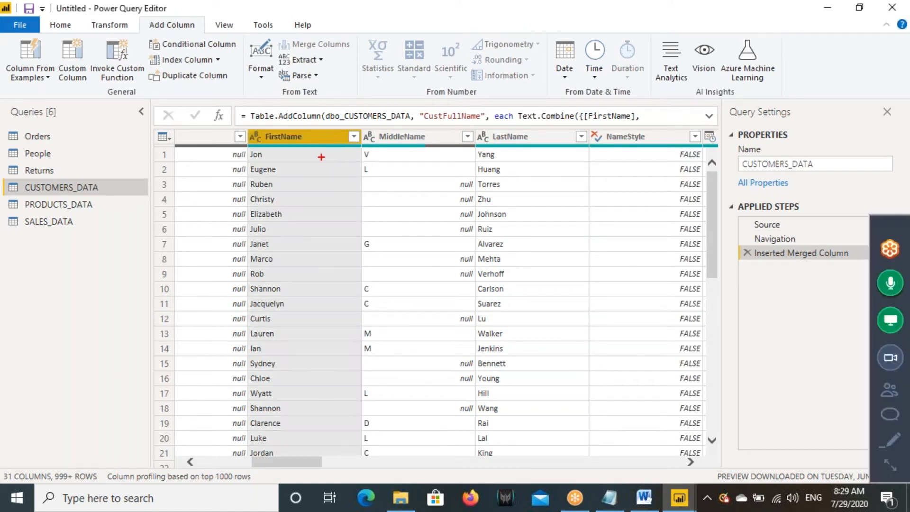
mouse_move(247, 127)
mouse_down()
mouse_move(357, 145)
mouse_move(553, 148)
mouse_up()
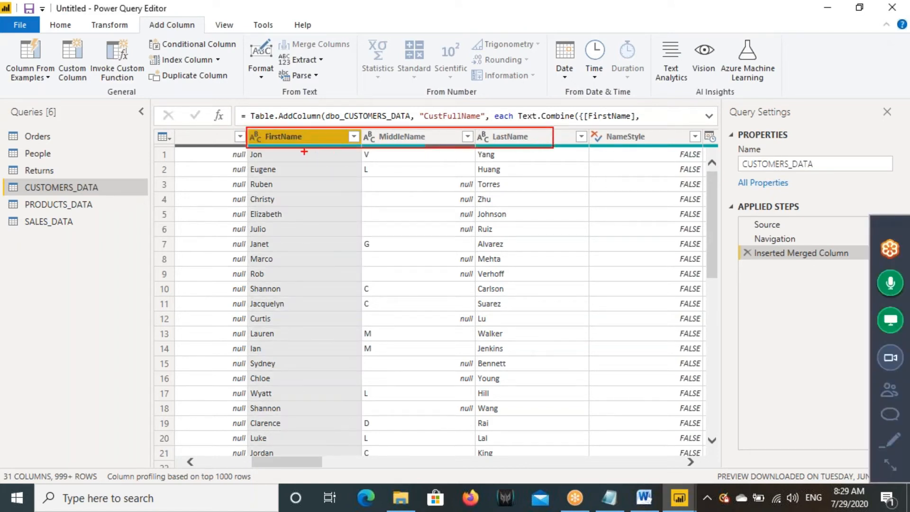
drag(383, 146, 414, 143)
drag(263, 144, 299, 144)
drag(491, 145, 532, 146)
mouse_move(254, 131)
mouse_down()
mouse_move(550, 153)
mouse_move(566, 191)
mouse_up()
mouse_move(558, 182)
mouse_down()
mouse_move(566, 196)
mouse_move(590, 167)
mouse_up()
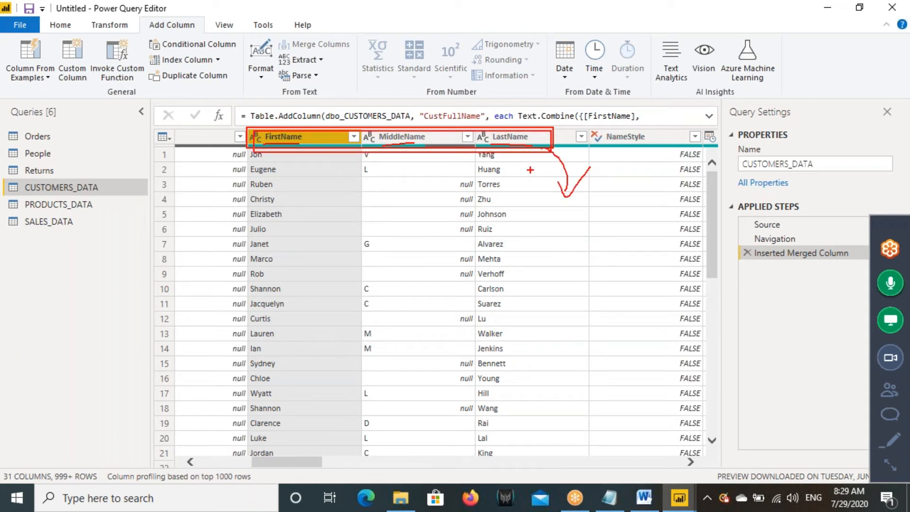
key(Escape)
Step: Remove the Inserted Merged Column step from CUSTOMERS_DATA and select the FirstName, MiddleName and LastName columns together
drag(298, 460, 658, 460)
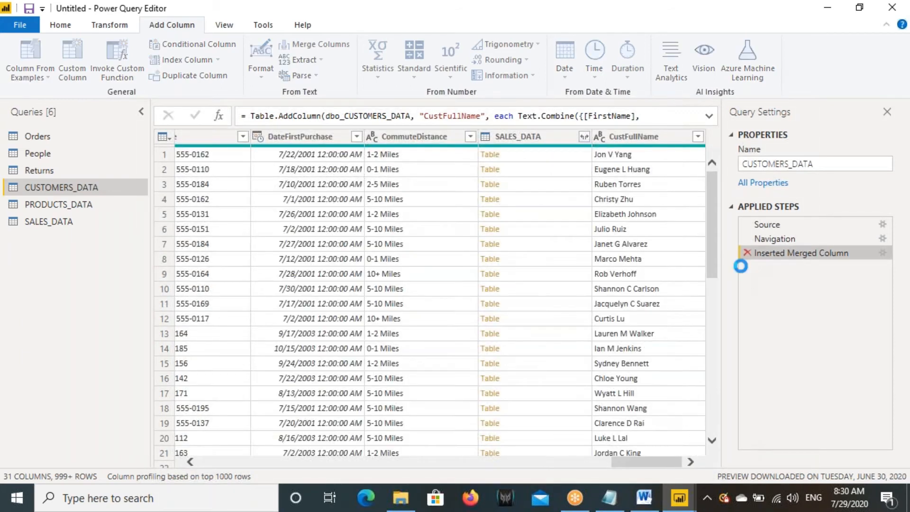
click(747, 253)
drag(617, 468, 286, 471)
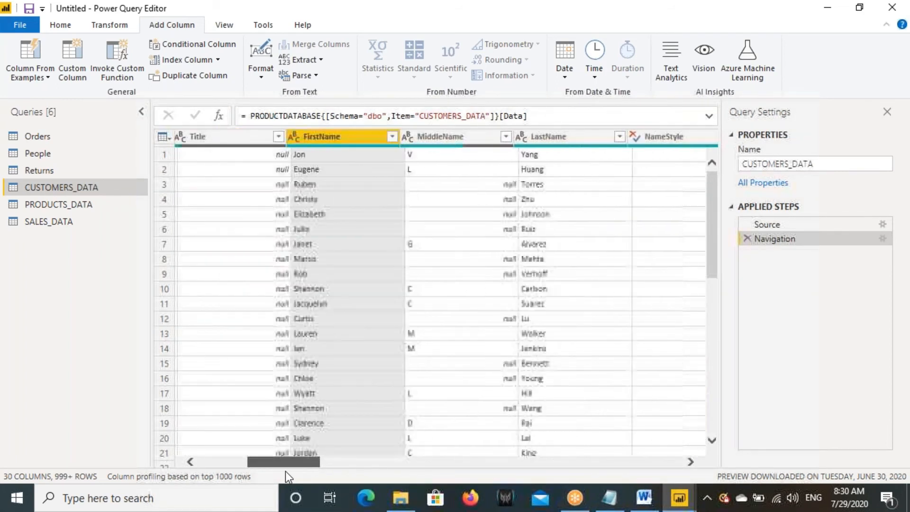
ctrl+click(450, 138)
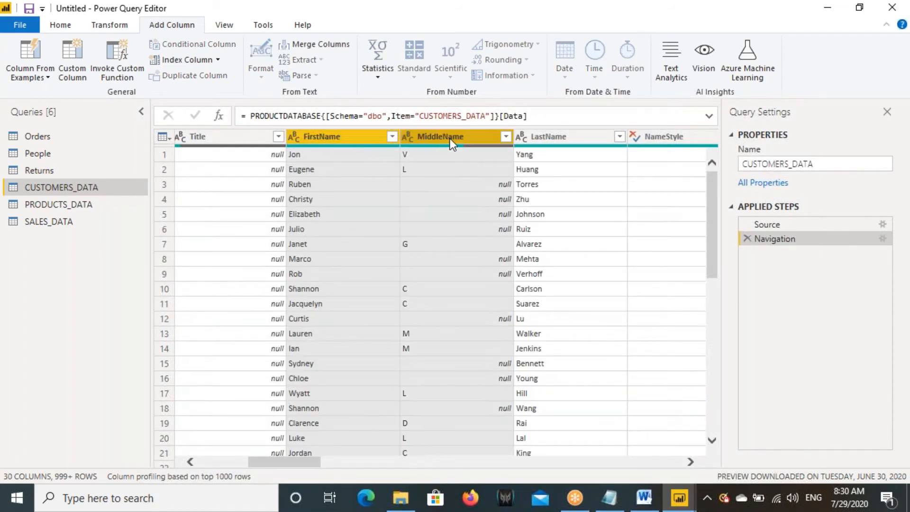
ctrl+click(547, 138)
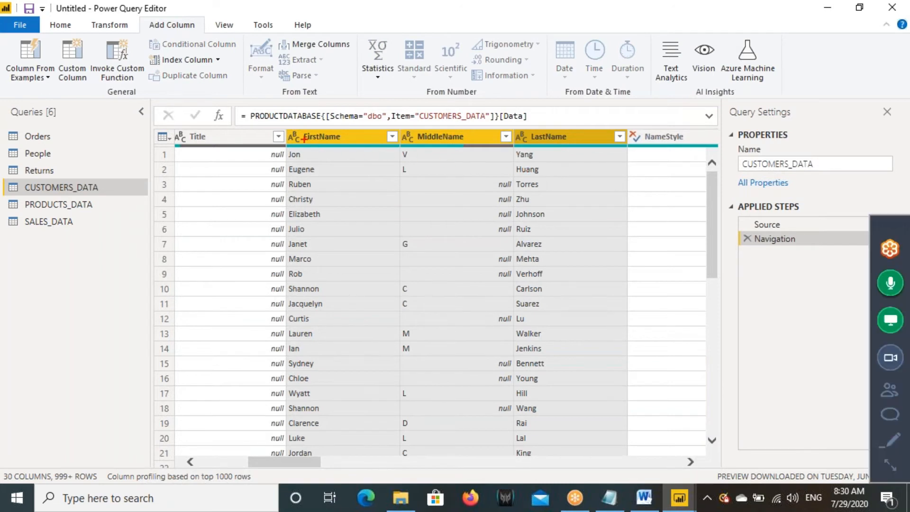
drag(287, 128, 614, 146)
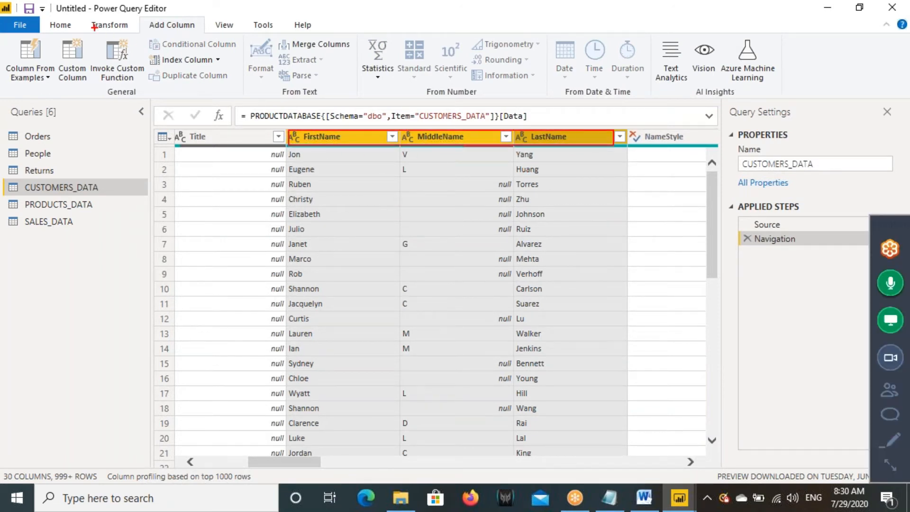
drag(86, 17, 131, 33)
Step: Merge the three selected name columns in place with a Space separator, naming the column that replaces them CustFullName
click(118, 30)
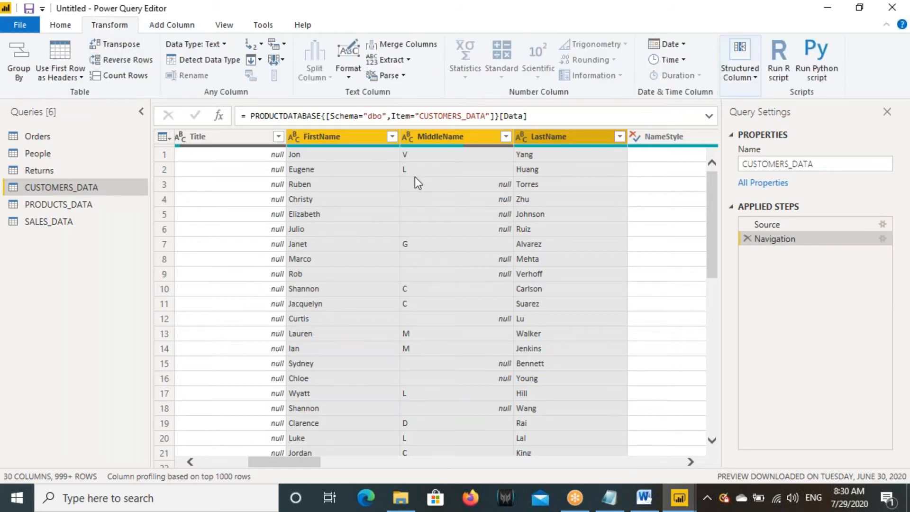
mouse_move(365, 39)
mouse_down()
mouse_move(442, 53)
mouse_move(487, 23)
mouse_up()
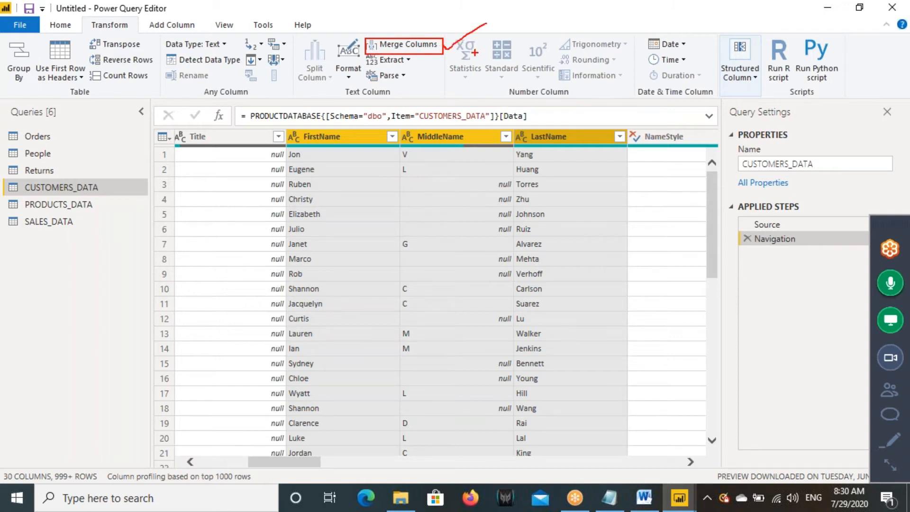
drag(85, 18, 136, 33)
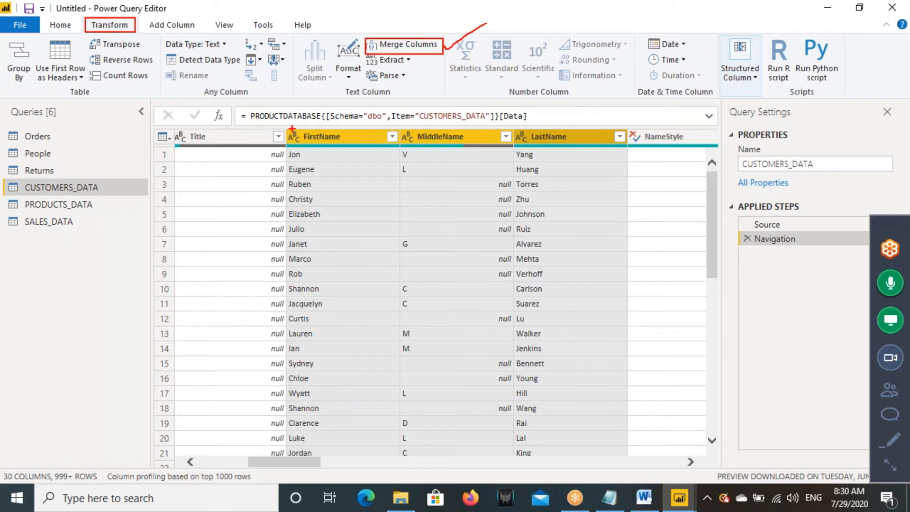
mouse_move(287, 127)
mouse_down()
mouse_move(387, 147)
mouse_move(620, 148)
mouse_up()
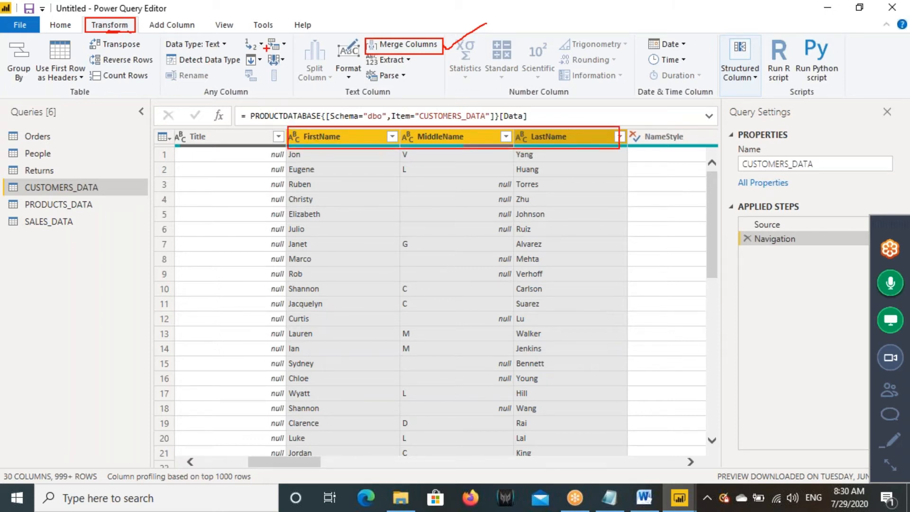
key(Escape)
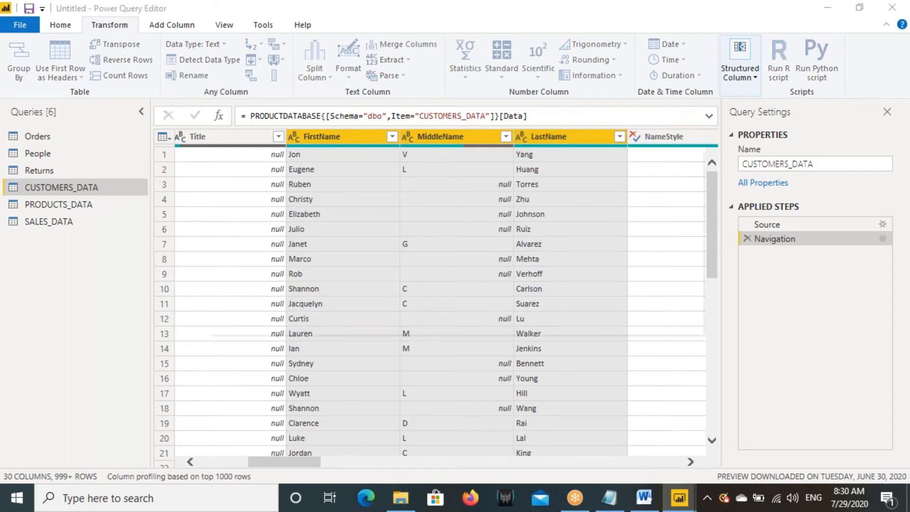
click(402, 44)
click(266, 234)
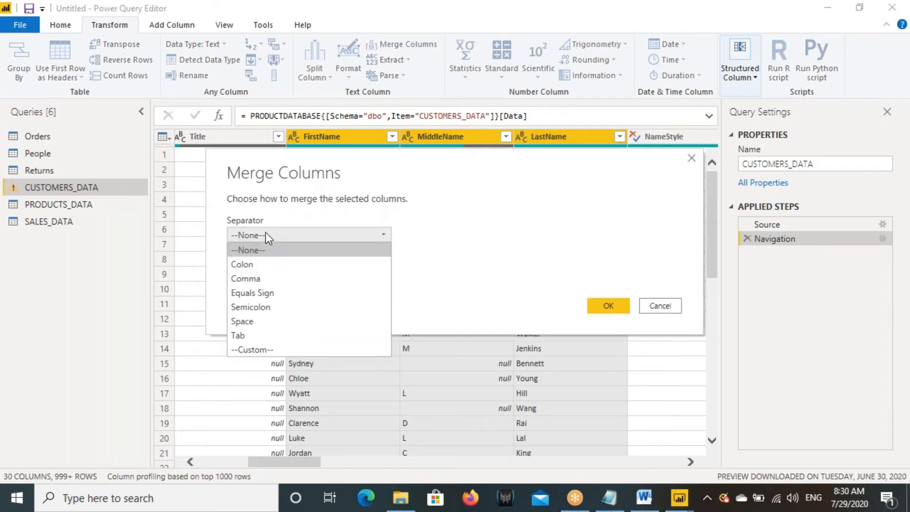
click(248, 318)
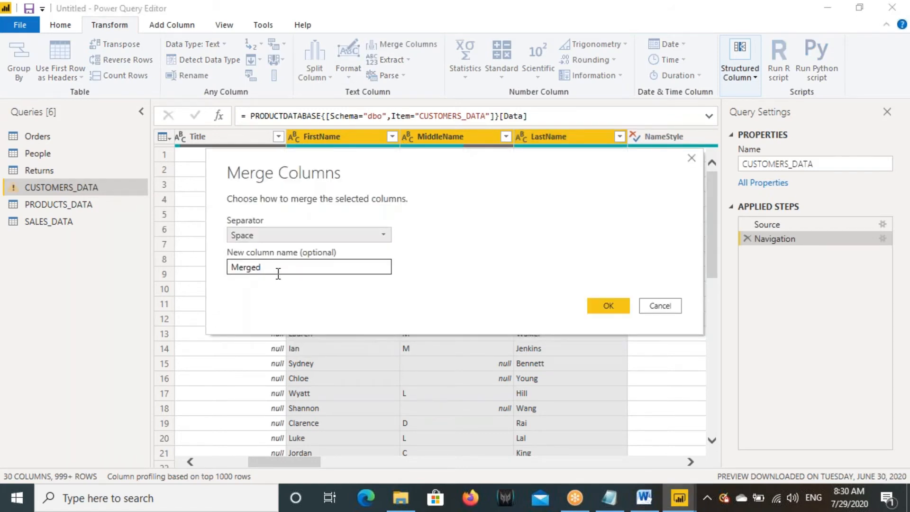
drag(278, 273, 218, 272)
text(Cust)
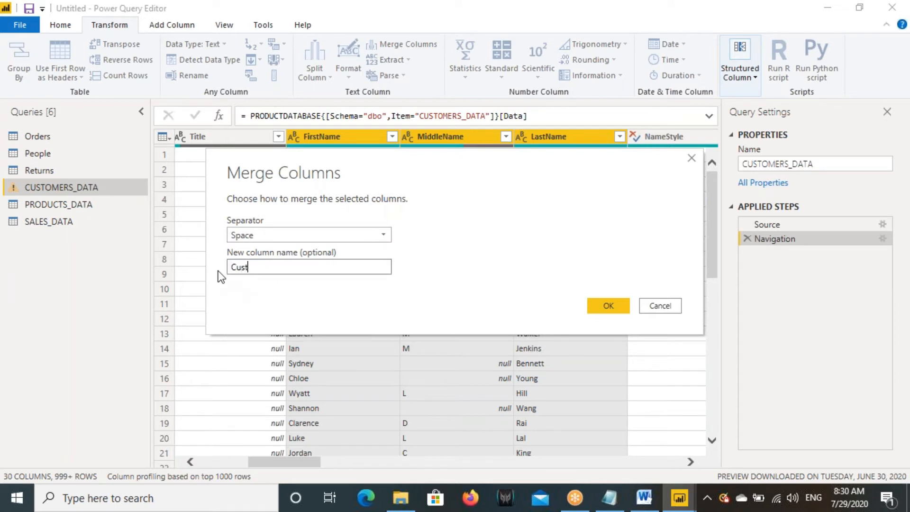
text(FullName)
click(609, 306)
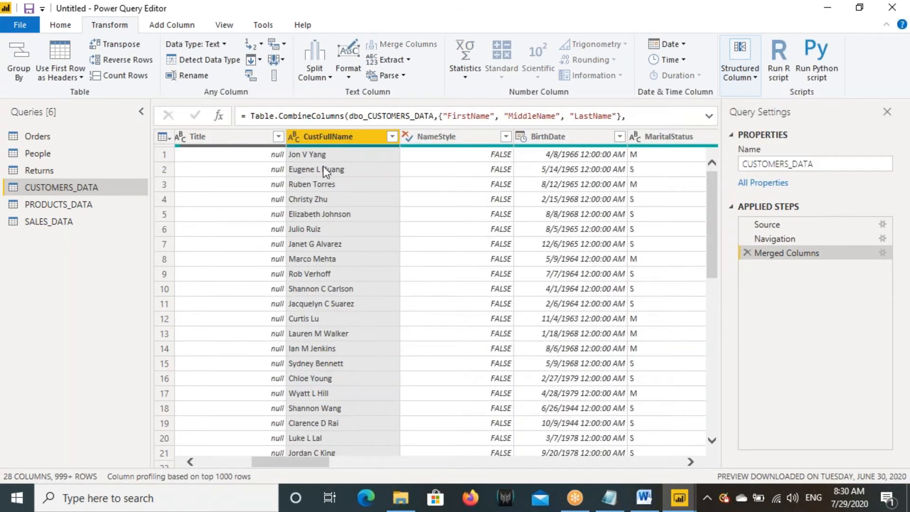
Step: Review the columns of CUSTOMERS_DATA after the in-place merge and compare them with those at the Navigation step
mouse_move(327, 146)
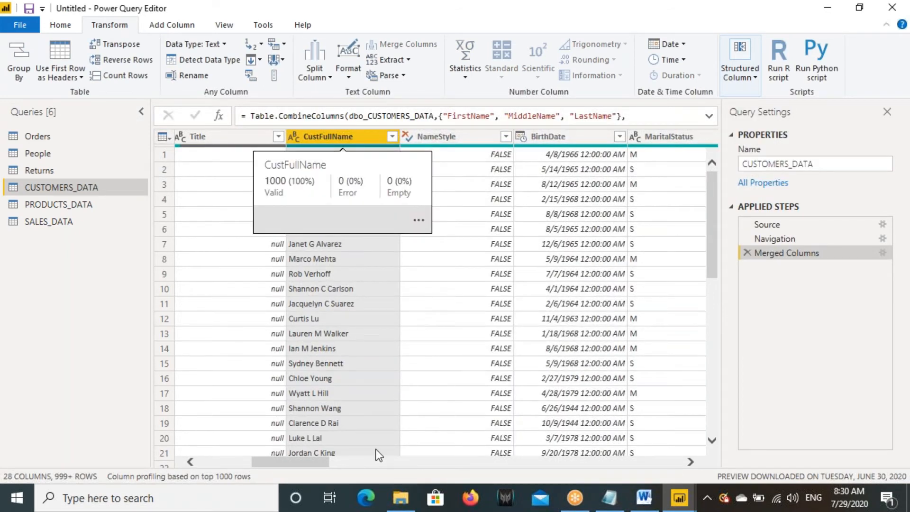
drag(303, 463, 701, 420)
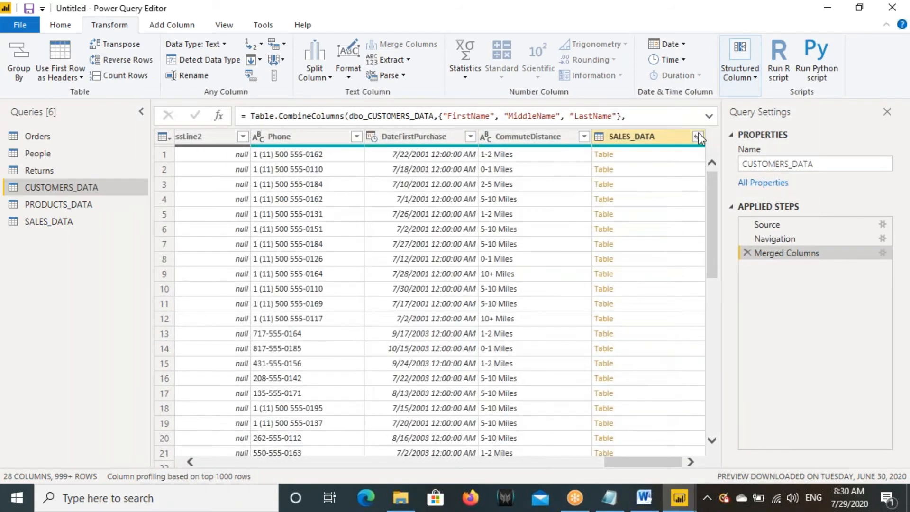
drag(630, 464, 285, 467)
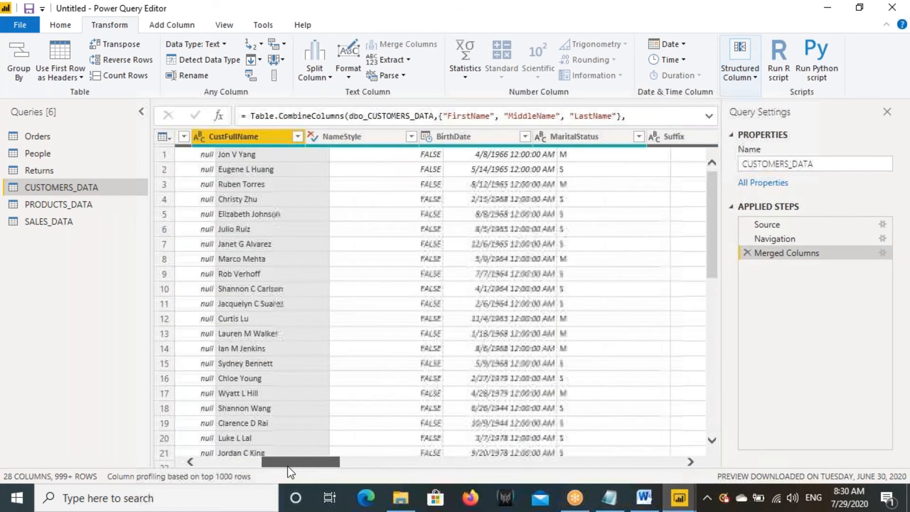
click(759, 241)
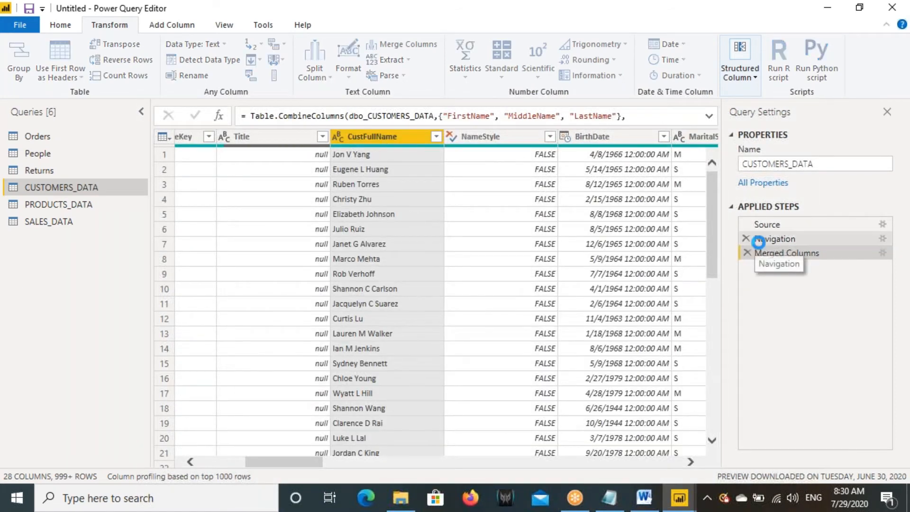
click(541, 138)
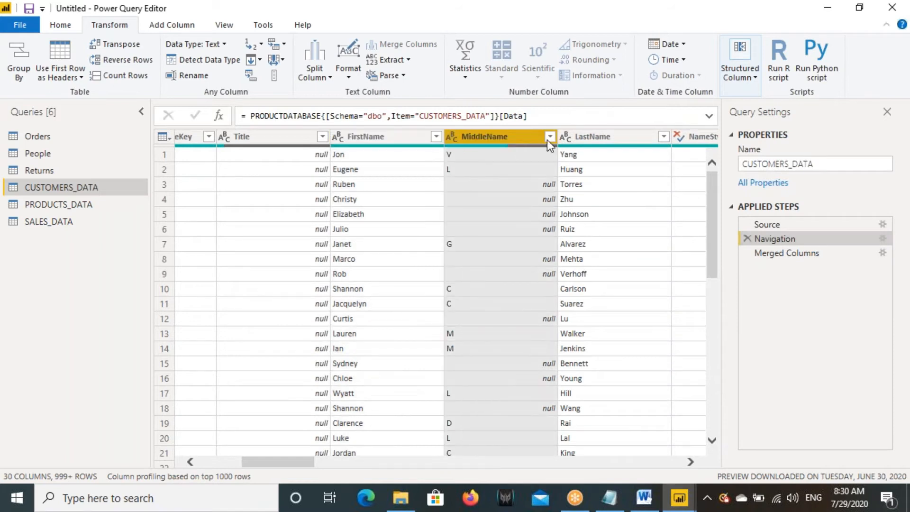
click(612, 137)
Step: Remove the Merged Columns step from CUSTOMERS_DATA and go through the separate MiddleName and LastName columns
click(777, 253)
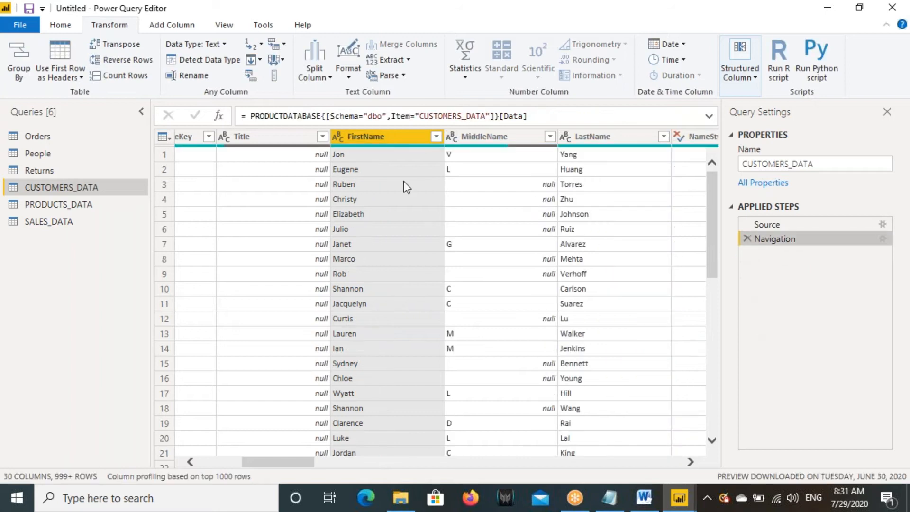
click(514, 141)
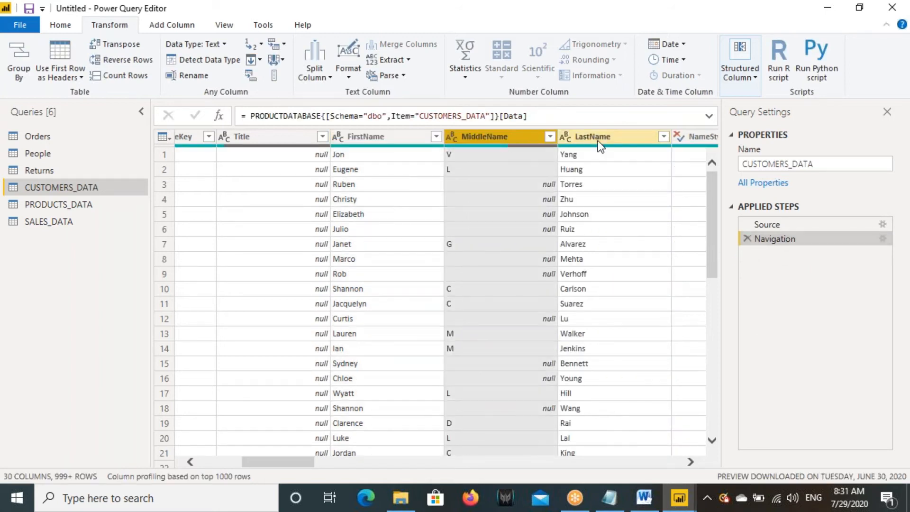
click(587, 142)
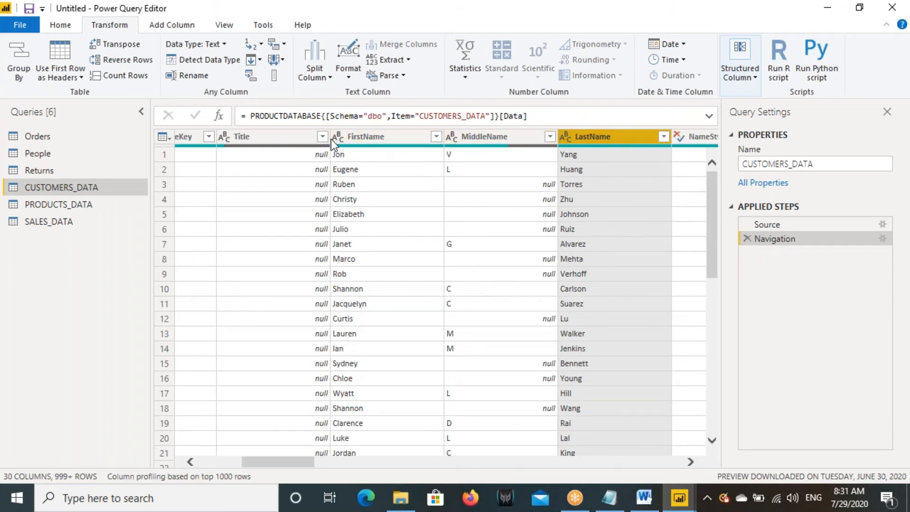
click(178, 27)
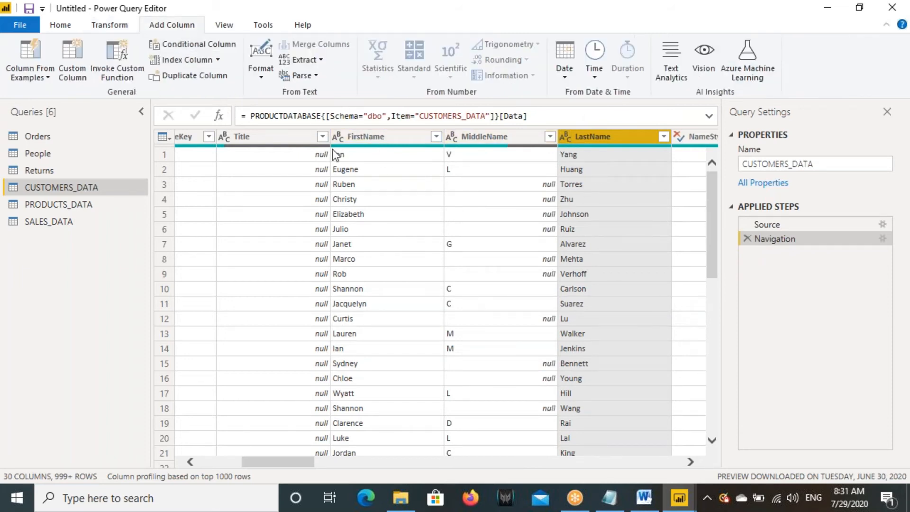
Step: Select the name columns together in the order MiddleName, FirstName, LastName
click(487, 136)
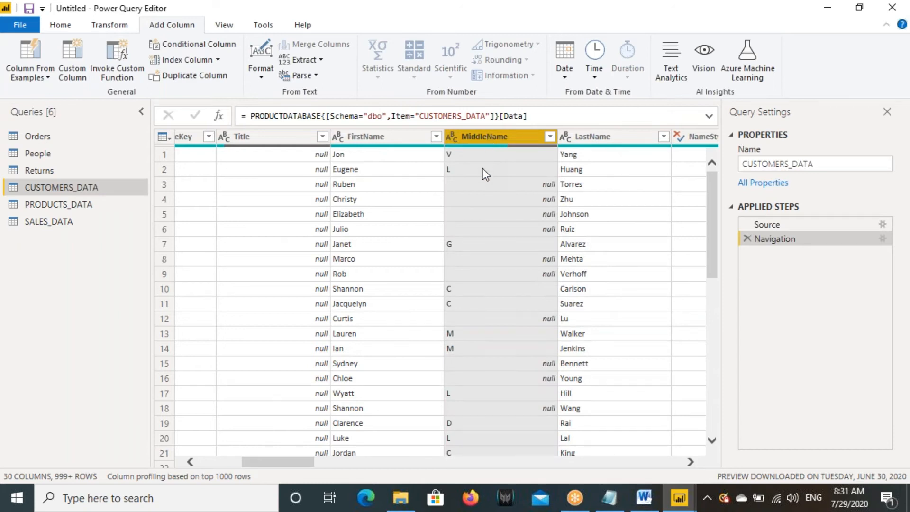
drag(449, 128, 563, 142)
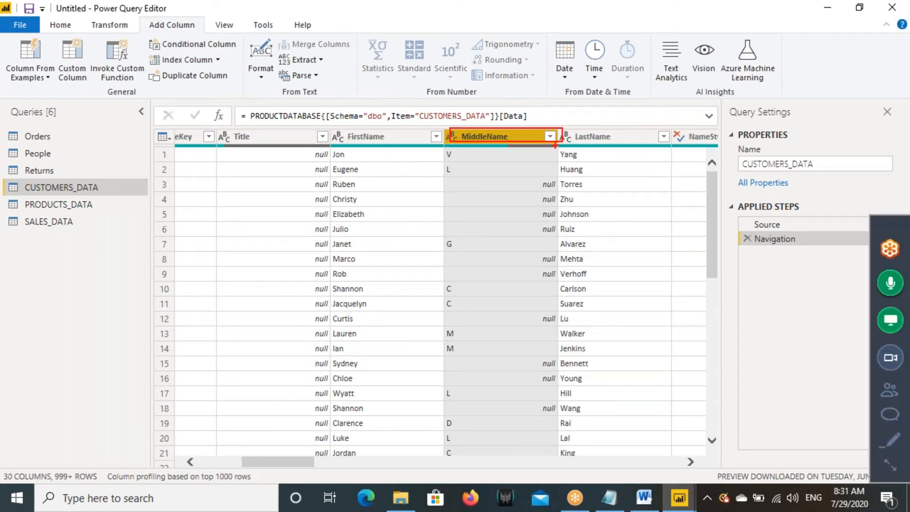
ctrl+click(374, 137)
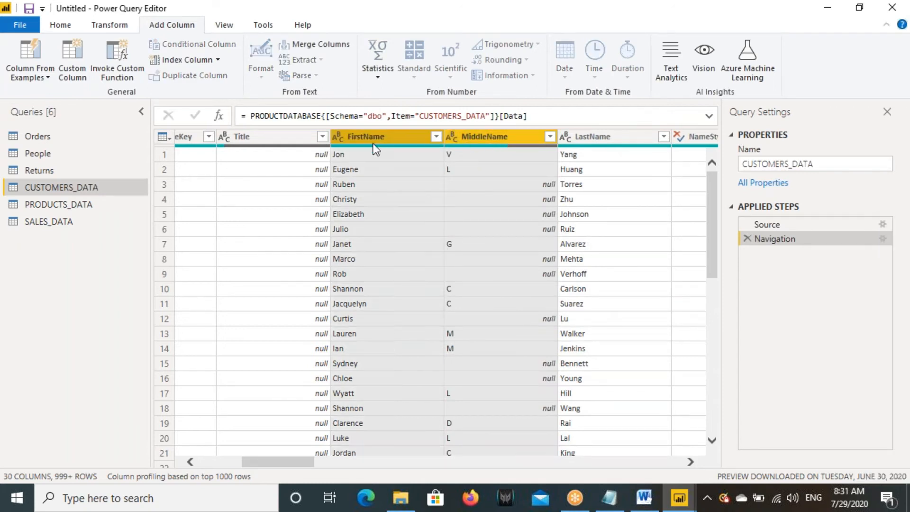
ctrl+click(596, 136)
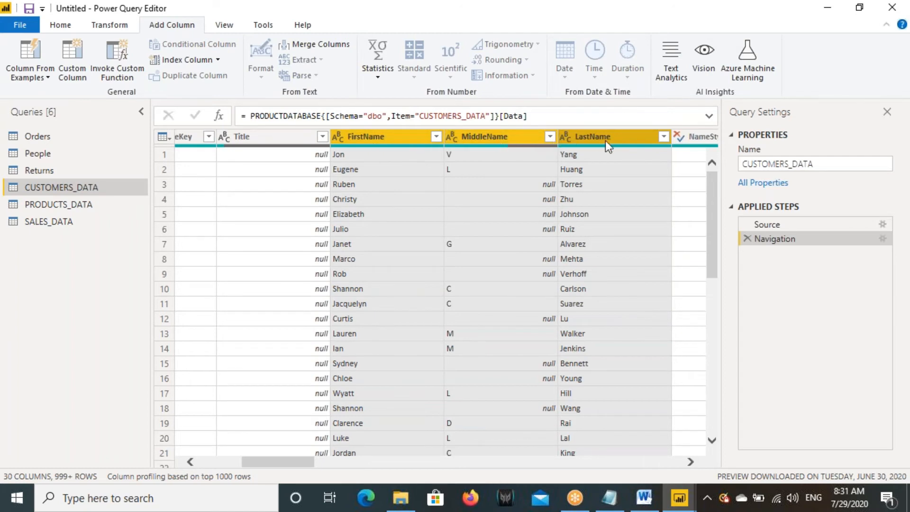
Step: Merge the FirstName, MiddleName and LastName columns, in that order, into an added column named CustFullName with a Space separator
click(396, 137)
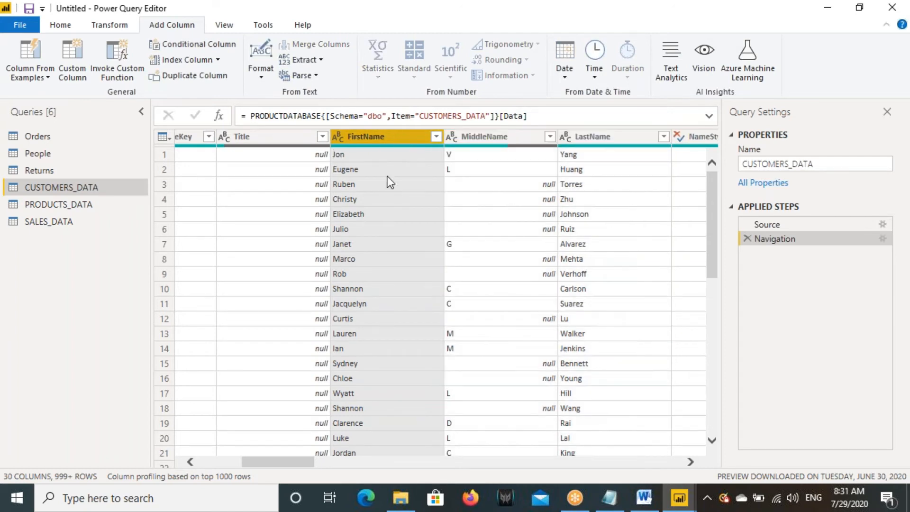
ctrl+click(484, 136)
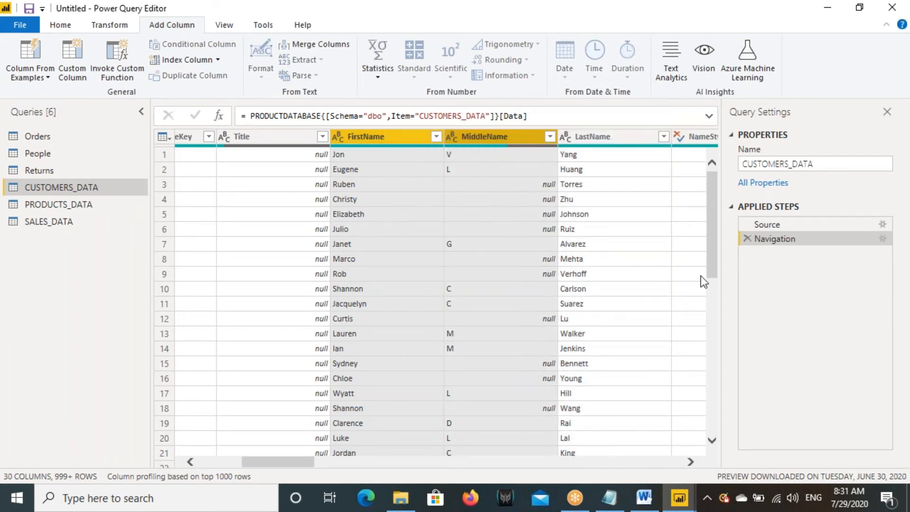
ctrl+click(615, 154)
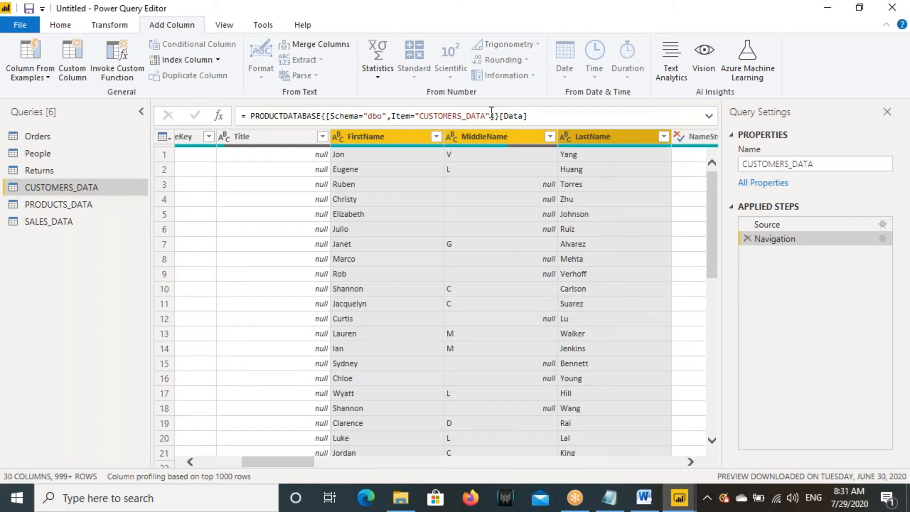
click(335, 45)
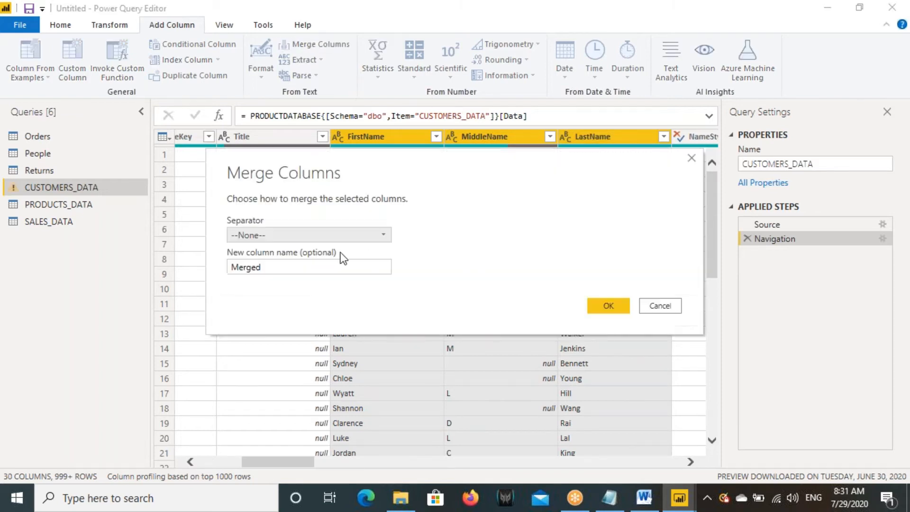
click(329, 234)
click(242, 321)
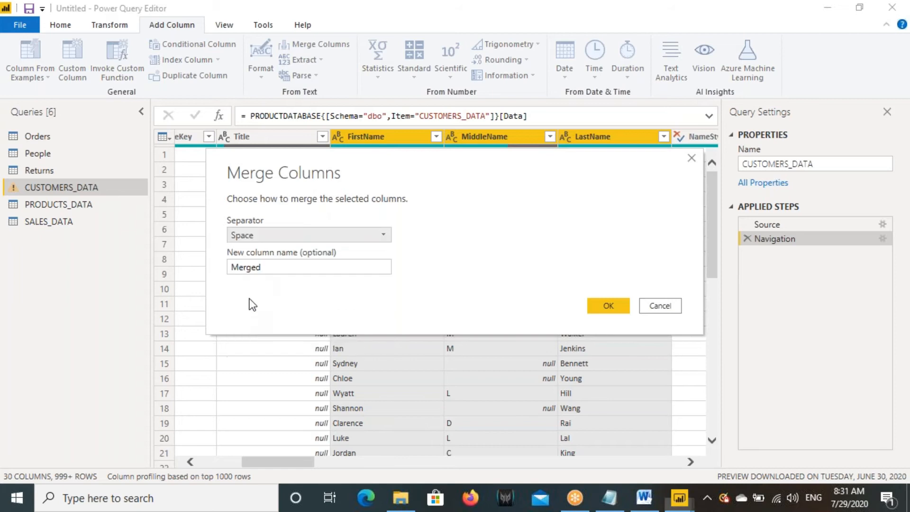
drag(263, 268, 229, 269)
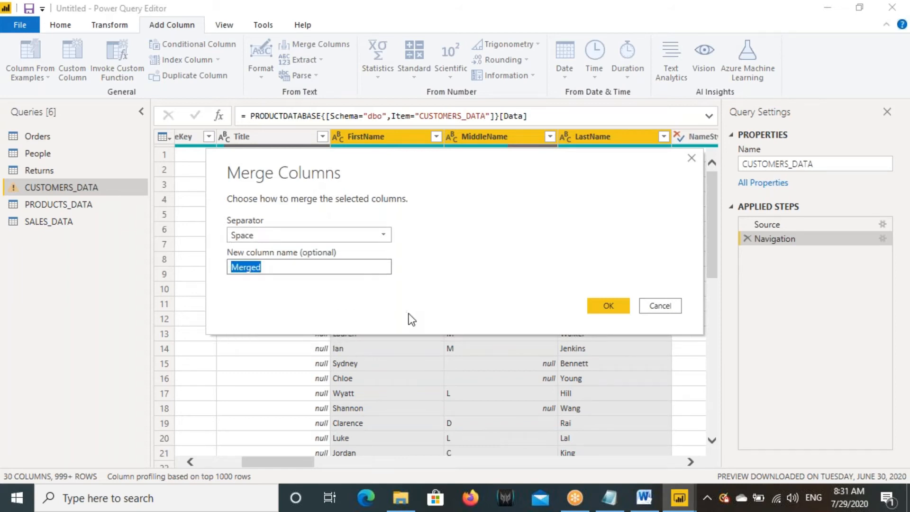
text(CustFullName)
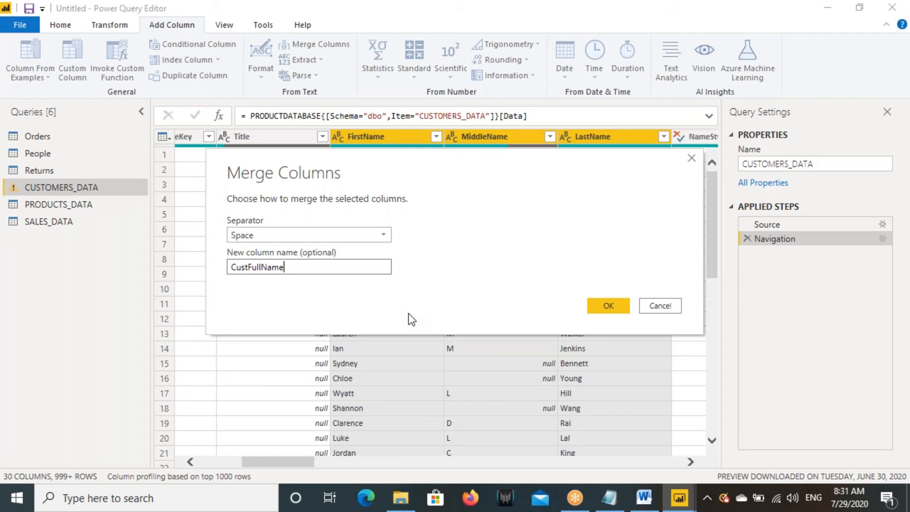
click(607, 305)
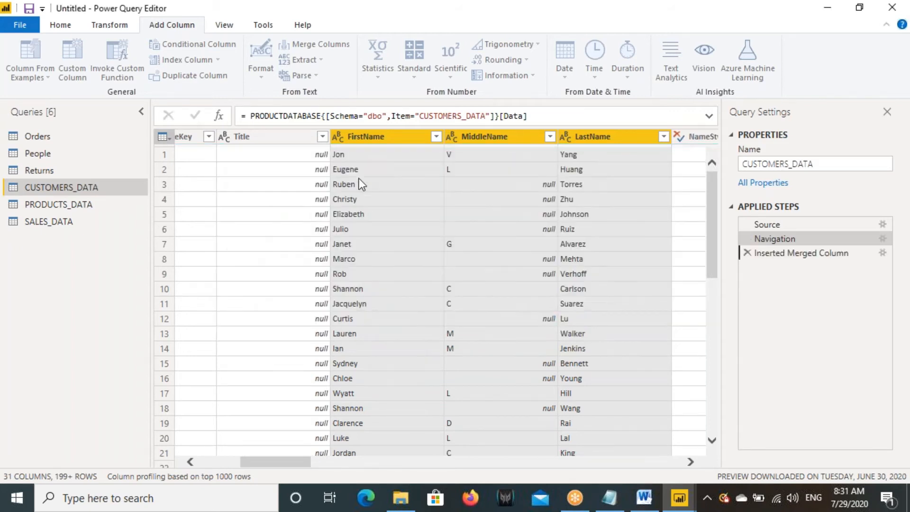
Step: Check the added CustFullName column at the end of the CUSTOMERS_DATA table
drag(298, 459, 715, 431)
click(638, 137)
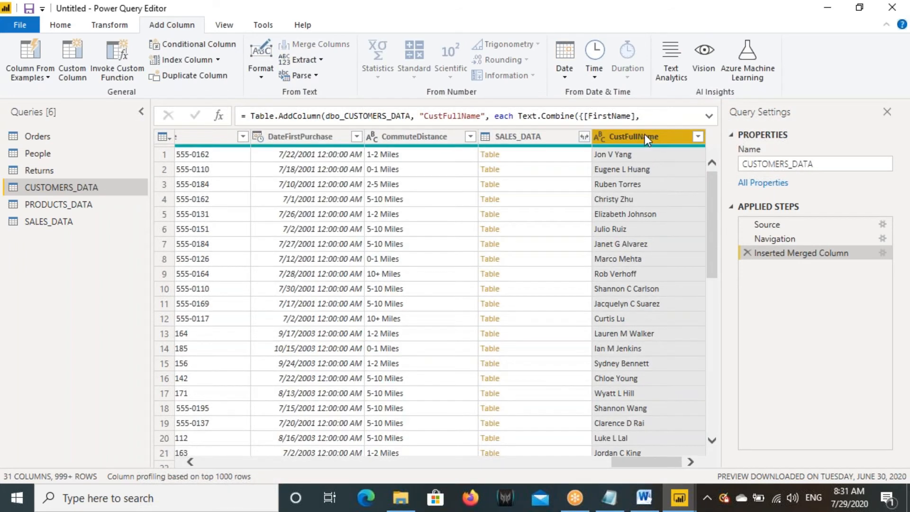
click(894, 472)
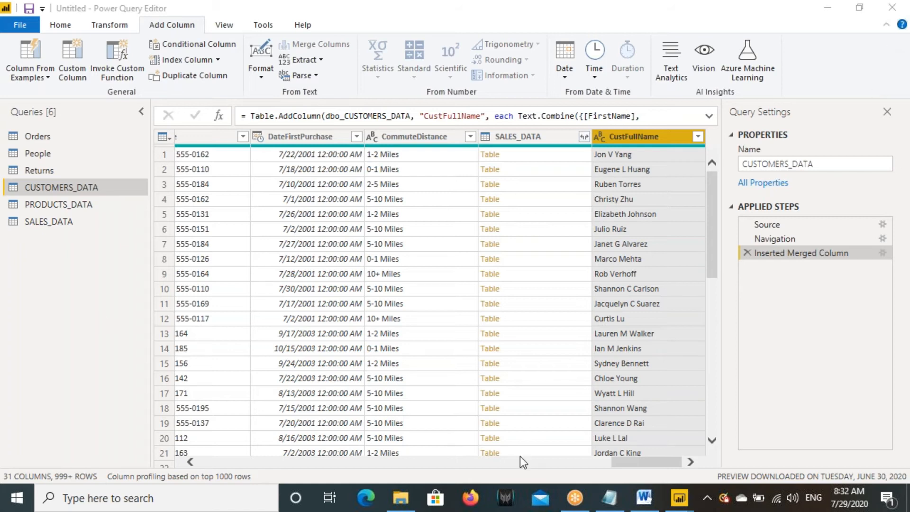
Step: Select the Gender column in the CUSTOMERS_DATA table
drag(655, 464, 377, 465)
click(462, 138)
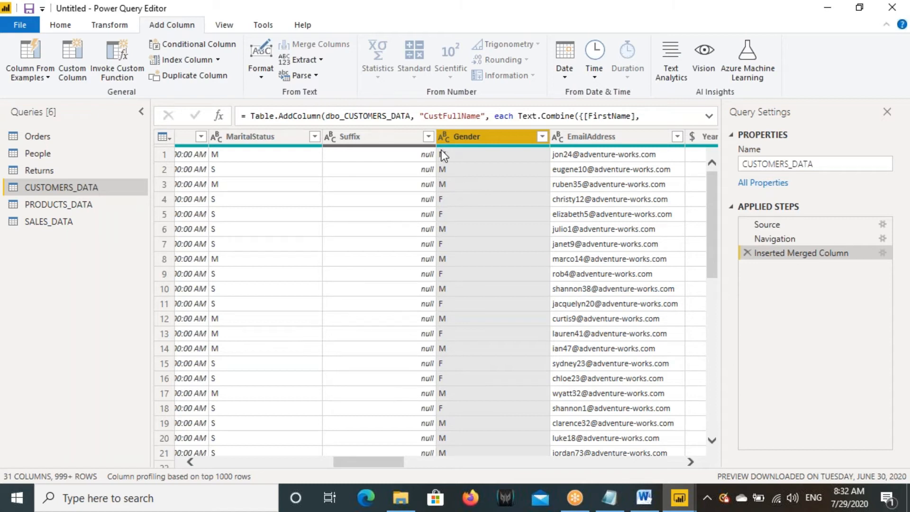
mouse_move(451, 133)
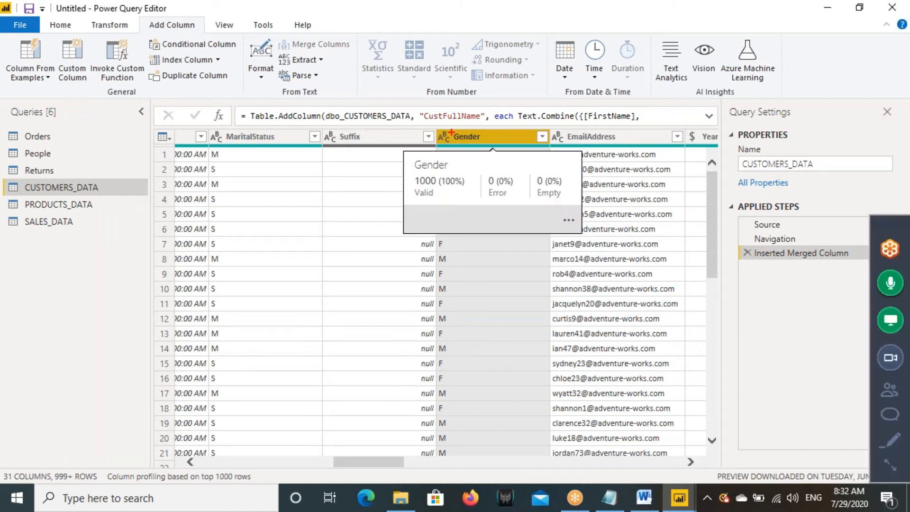
drag(436, 131, 548, 151)
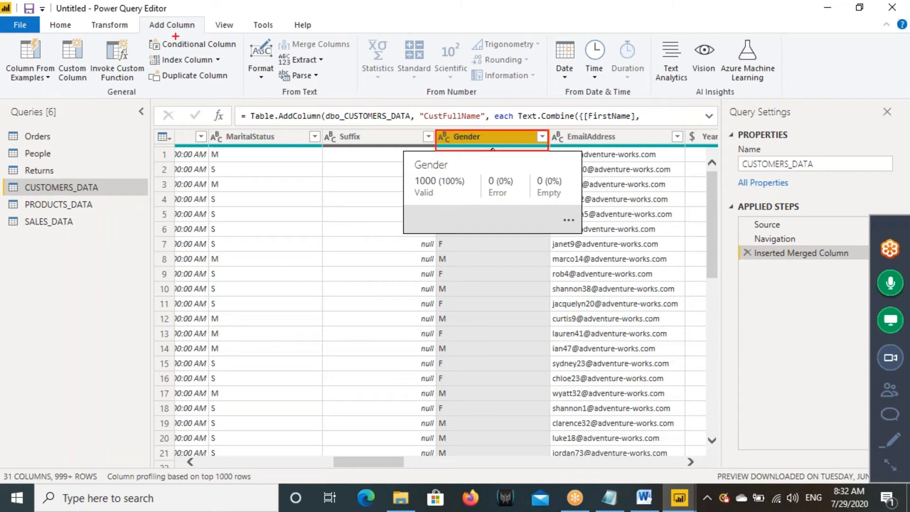
drag(139, 17, 204, 33)
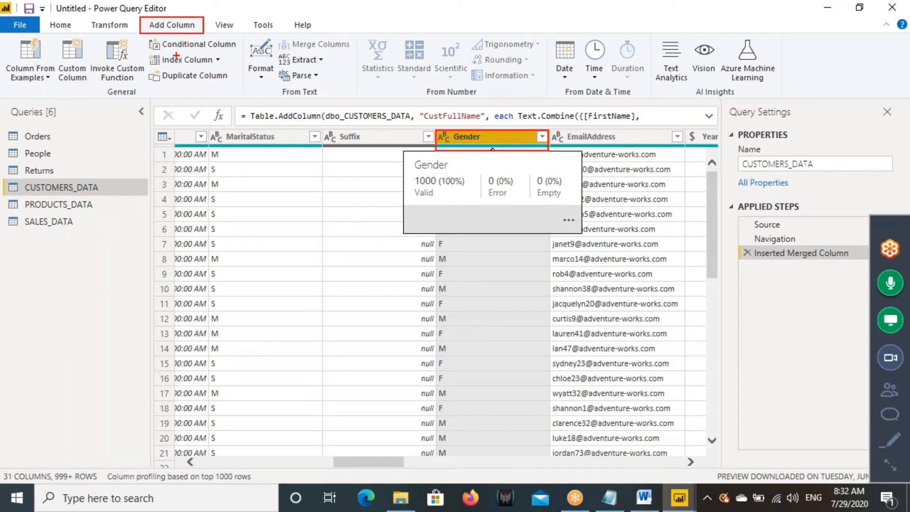
mouse_move(147, 37)
mouse_down()
mouse_move(183, 52)
mouse_move(240, 52)
mouse_move(288, 17)
mouse_up()
key(Escape)
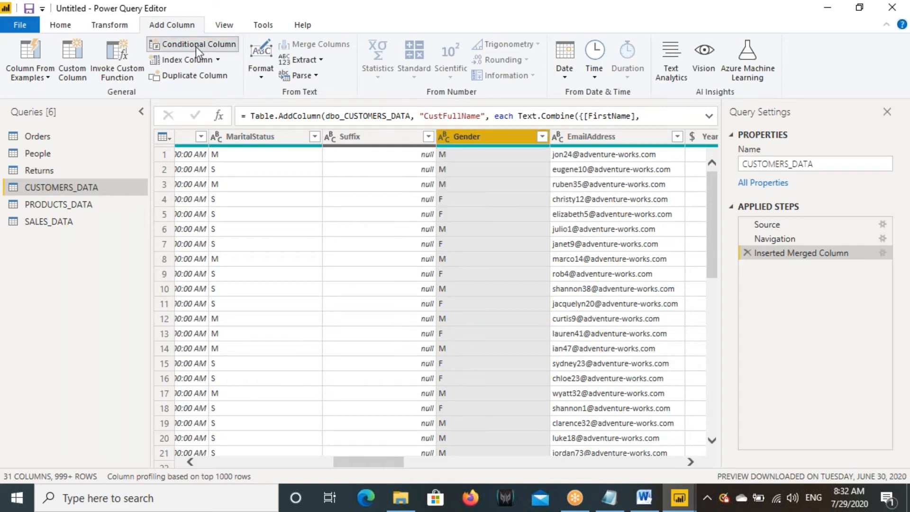
click(196, 45)
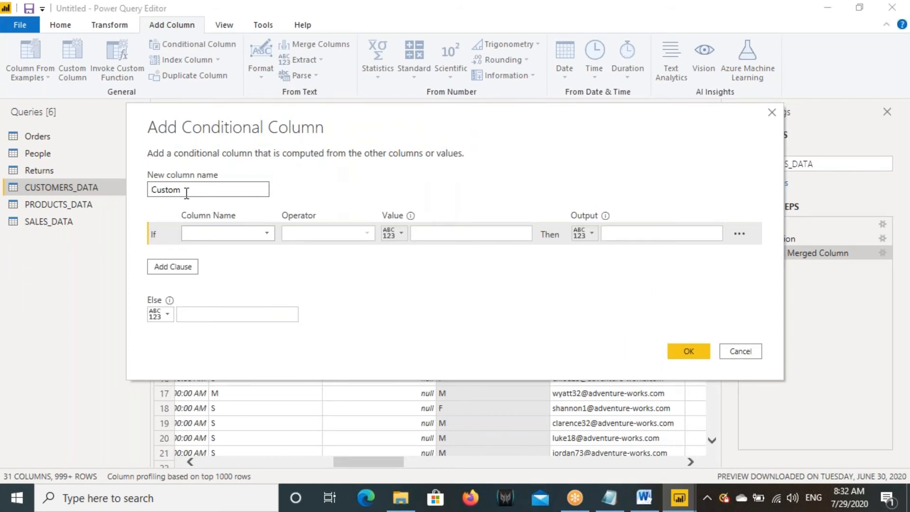
drag(186, 192, 148, 190)
click(724, 350)
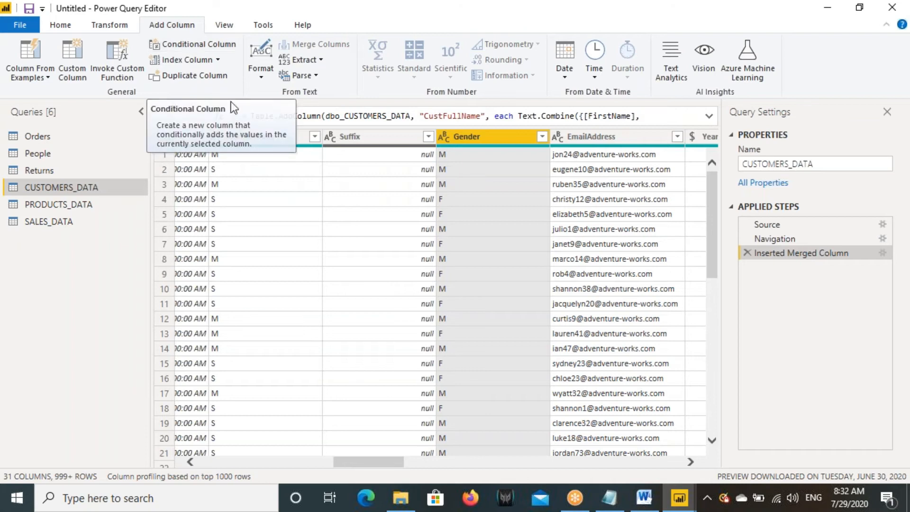
Step: Start a conditional column named GenderDesc and open the column choices for its If clause
click(201, 44)
drag(183, 190, 151, 190)
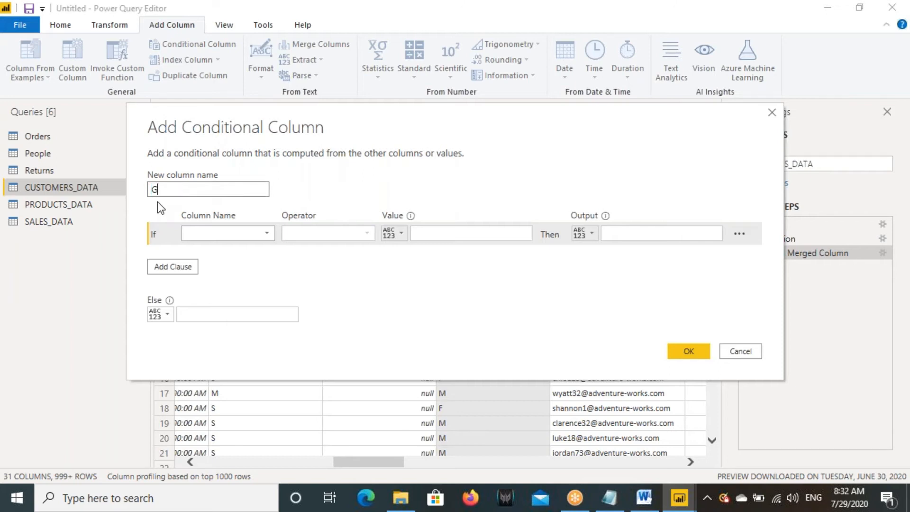
text(GenderDesc)
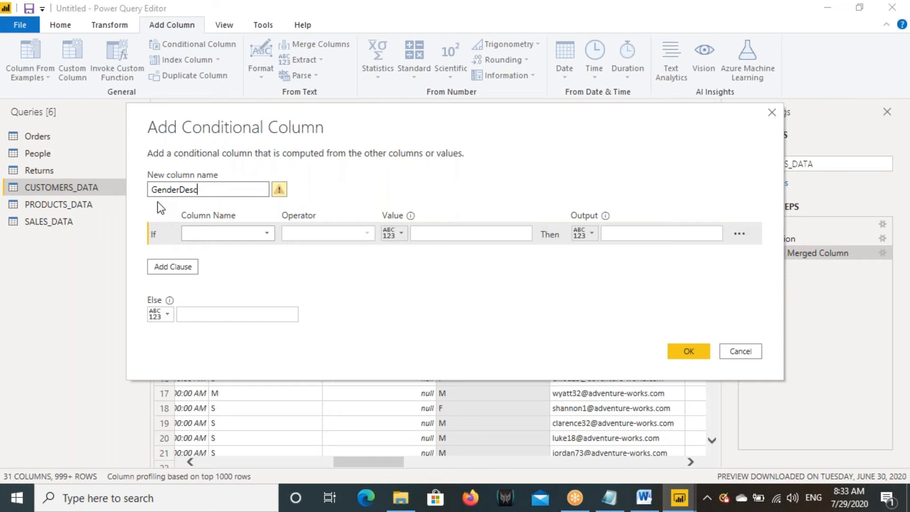
drag(213, 191, 150, 190)
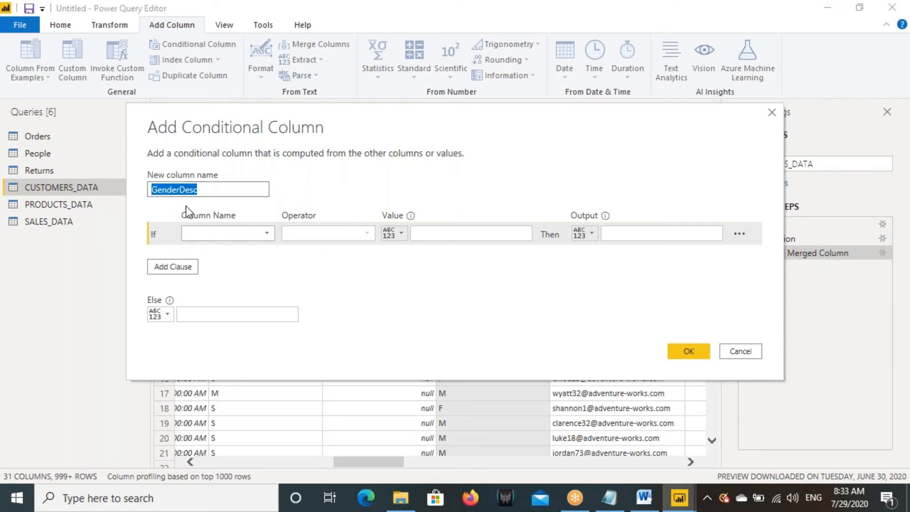
click(225, 232)
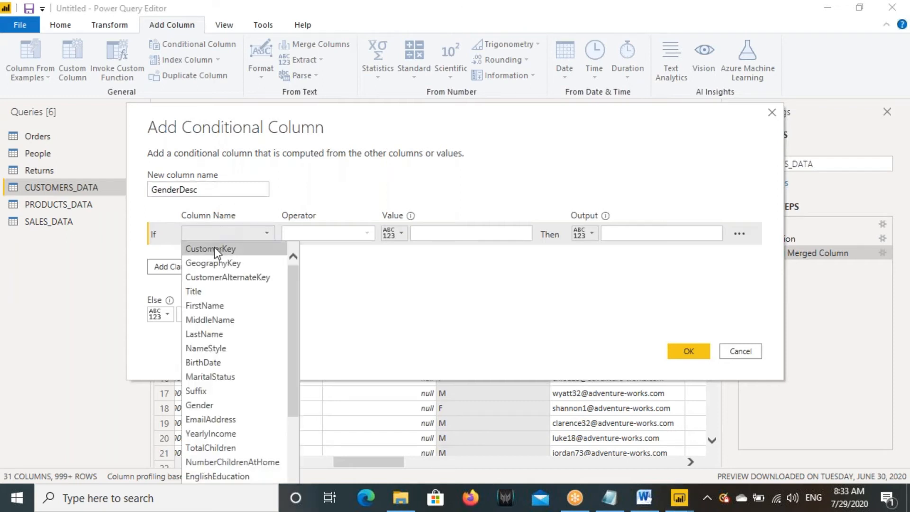
Step: Define the first condition of the GenderDesc conditional column: if Gender equals M, output Male
click(201, 406)
click(443, 234)
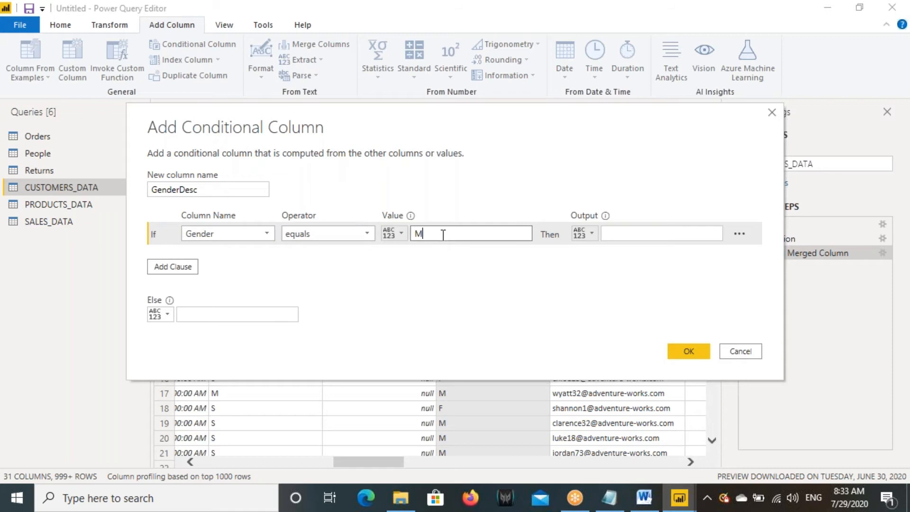
click(639, 234)
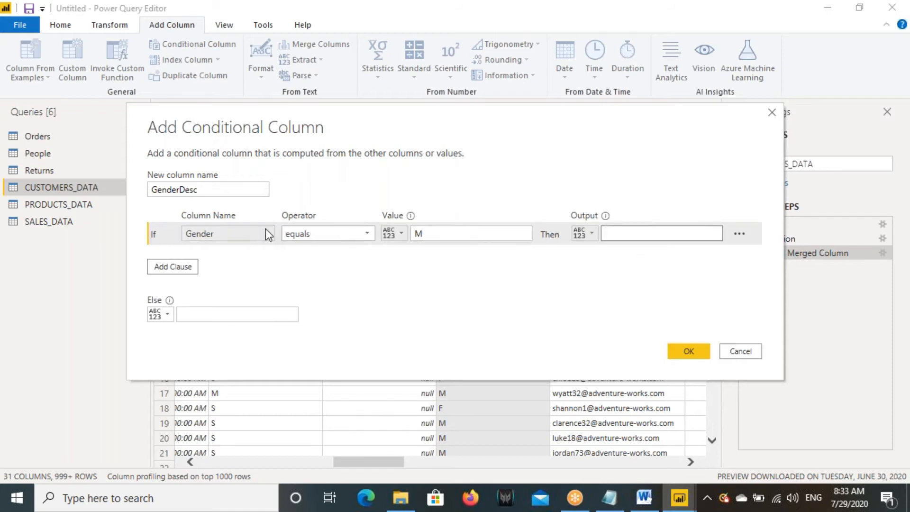
click(429, 235)
click(632, 237)
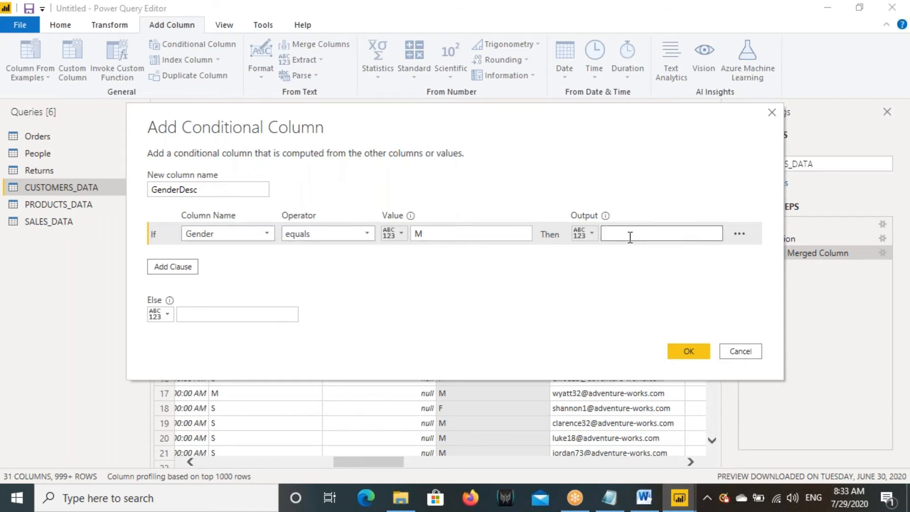
text(Male)
Step: Add an else-if clause to the conditional column: if Gender equals F, output Female
click(186, 266)
click(209, 257)
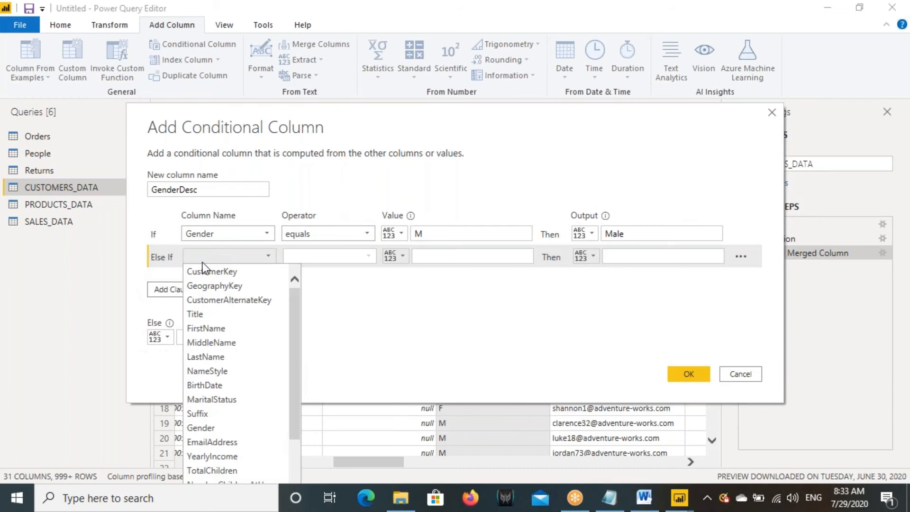
click(195, 427)
click(420, 256)
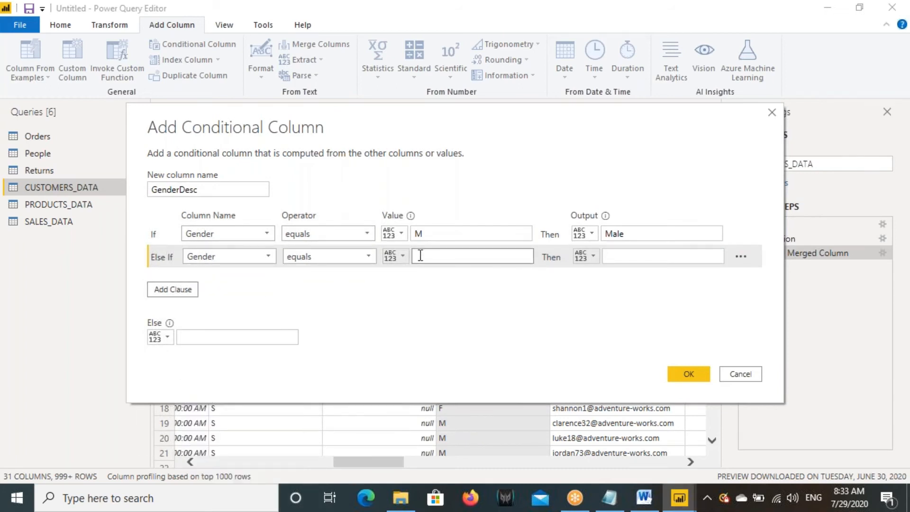
text(F)
click(616, 257)
click(618, 235)
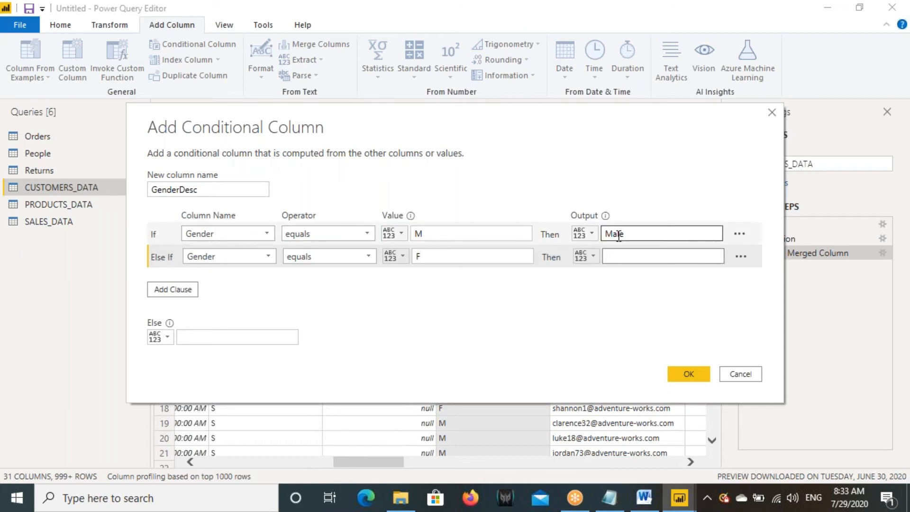
text(Female)
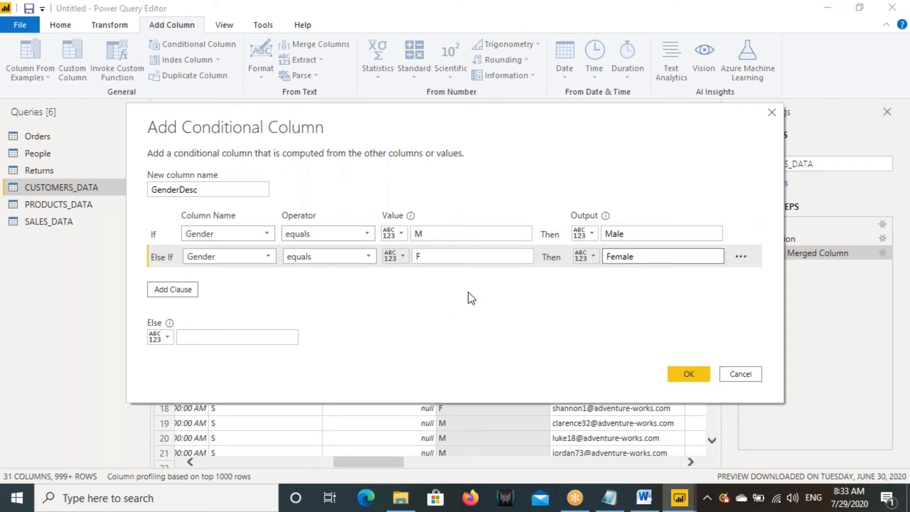
mouse_move(408, 224)
mouse_down()
mouse_move(439, 242)
mouse_move(437, 273)
mouse_move(458, 308)
mouse_up()
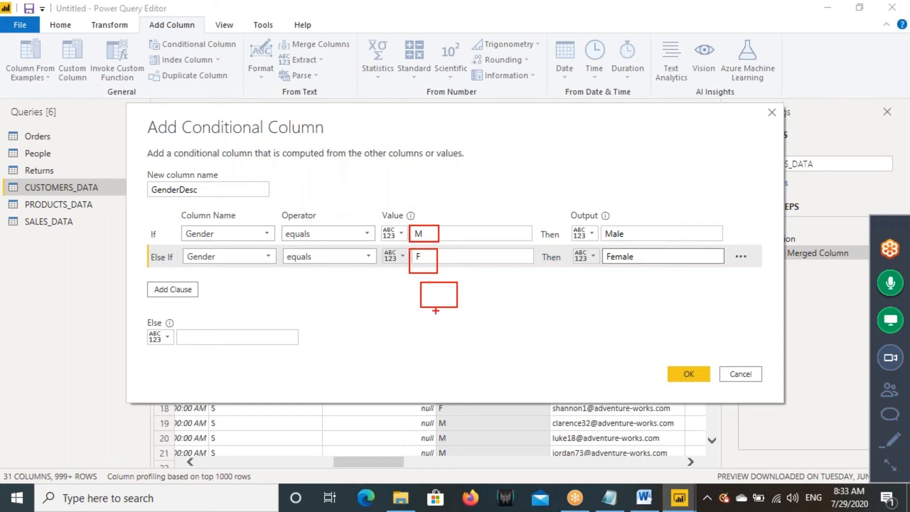
mouse_move(143, 315)
mouse_down()
mouse_move(256, 348)
mouse_move(298, 351)
mouse_up()
drag(432, 233, 494, 201)
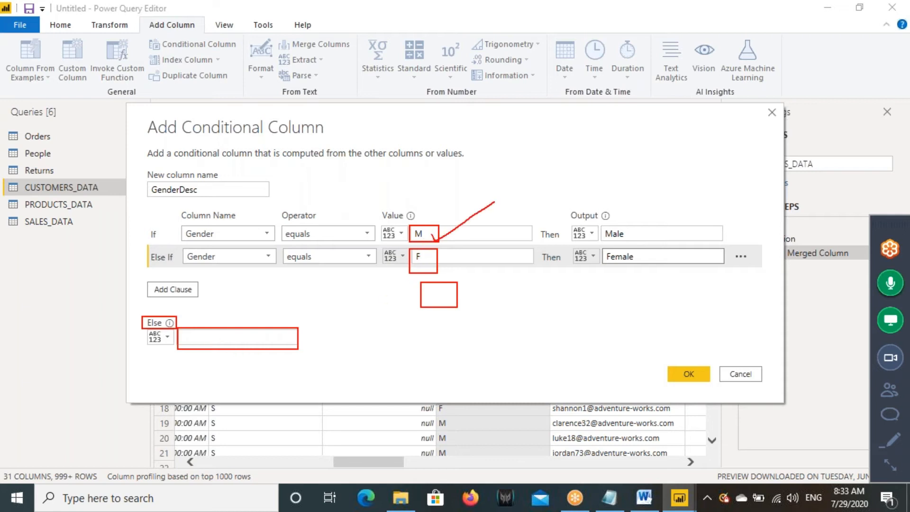
drag(442, 251, 497, 223)
drag(192, 342, 224, 335)
key(Escape)
Step: Set the conditional column's Else output to UnKnow and create the GenderDesc column
click(185, 336)
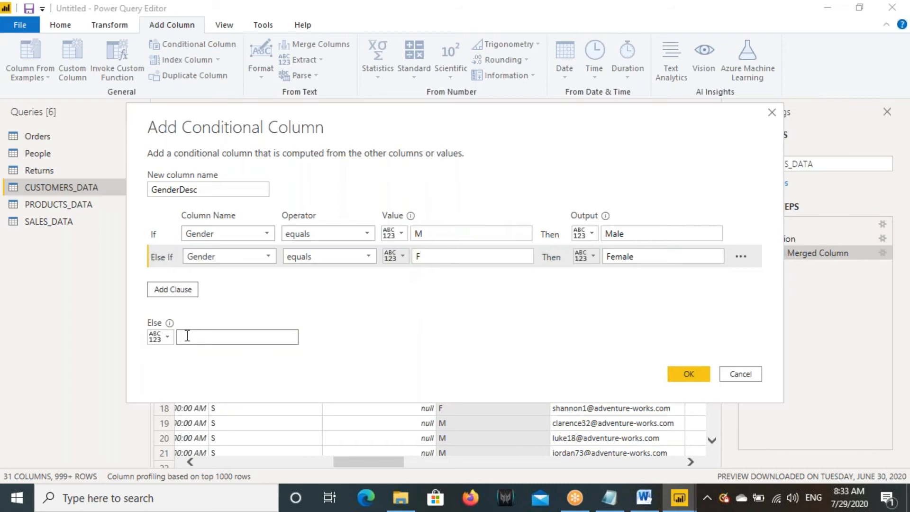
text(UnKnow)
click(689, 374)
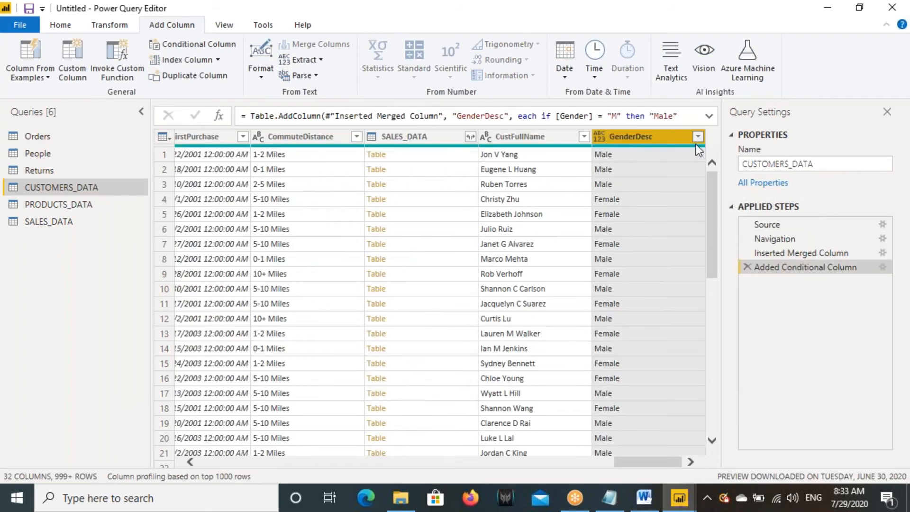
Step: Check the distinct values in the GenderDesc column's filter list and apply the filter with all values selected
click(697, 137)
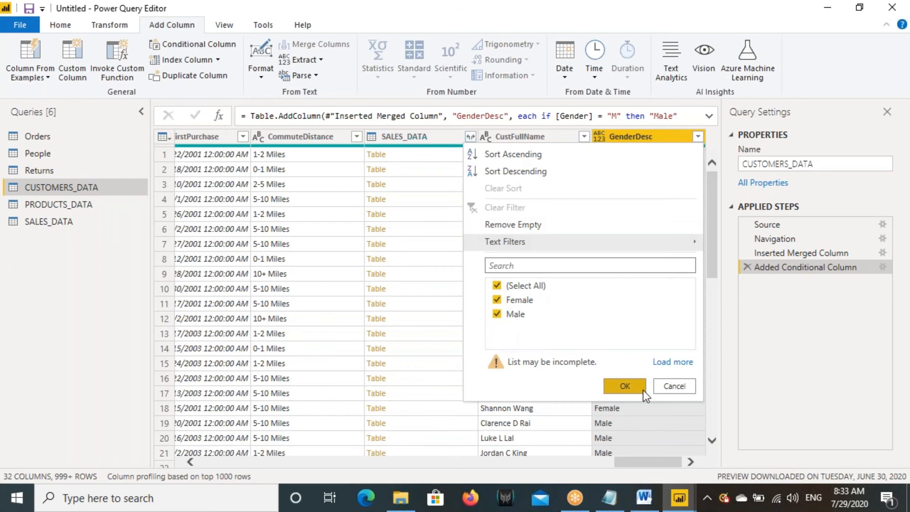
click(621, 387)
drag(632, 462, 177, 460)
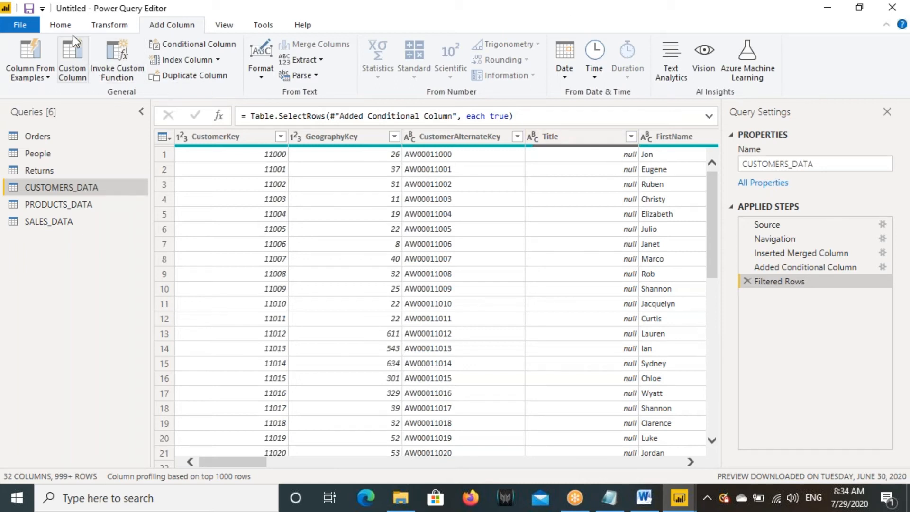
Step: Compare the new CustFullName and GenderDesc columns with the report visuals in Power BI Desktop, ending back in the Power Query Editor
click(64, 26)
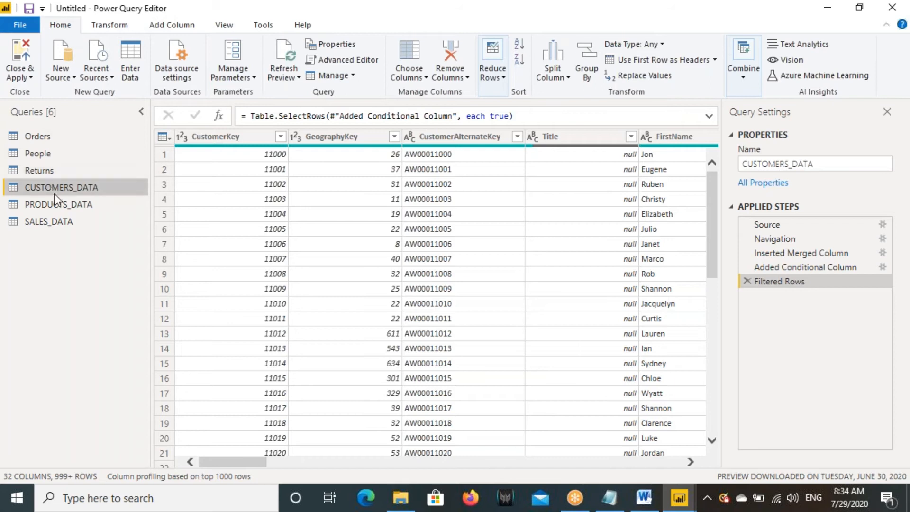
drag(211, 462, 703, 469)
click(519, 135)
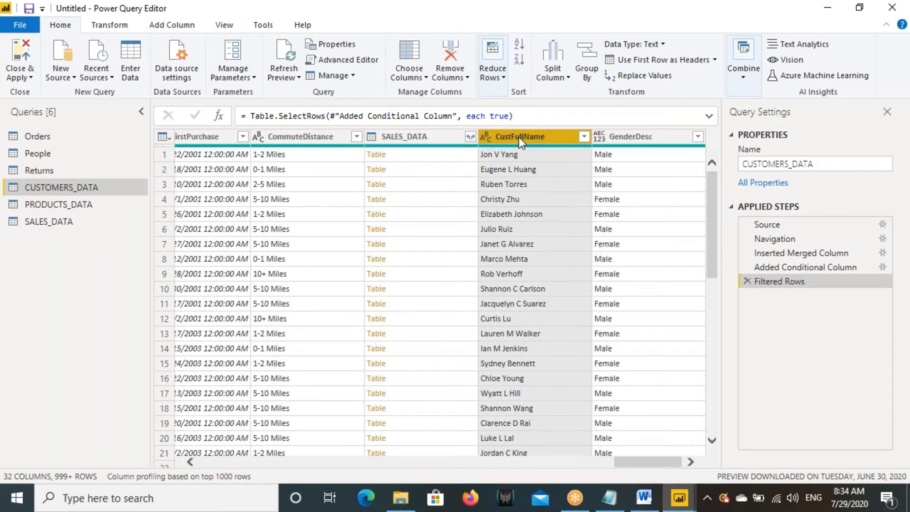
mouse_move(679, 497)
click(587, 412)
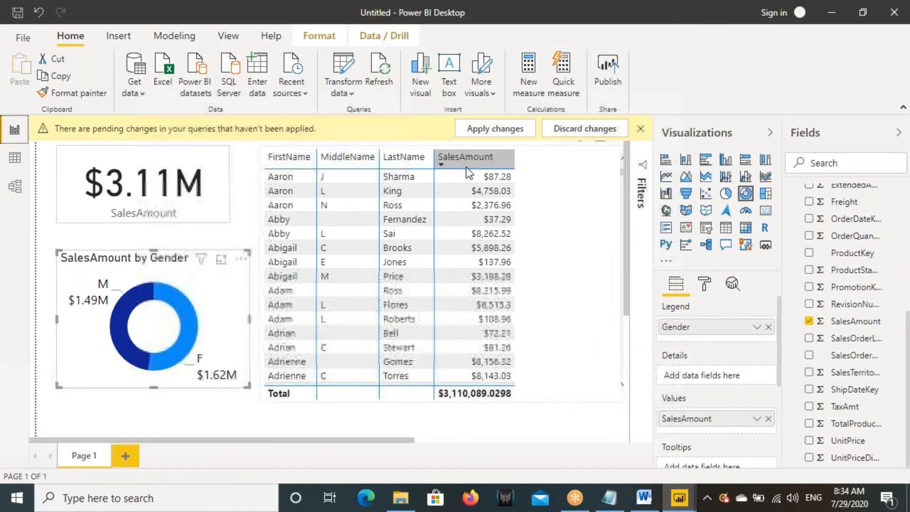
click(759, 417)
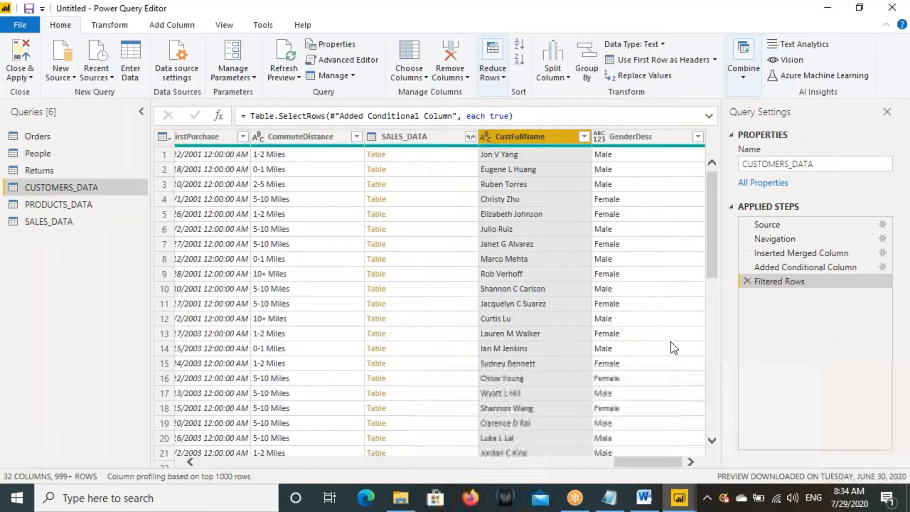
click(643, 137)
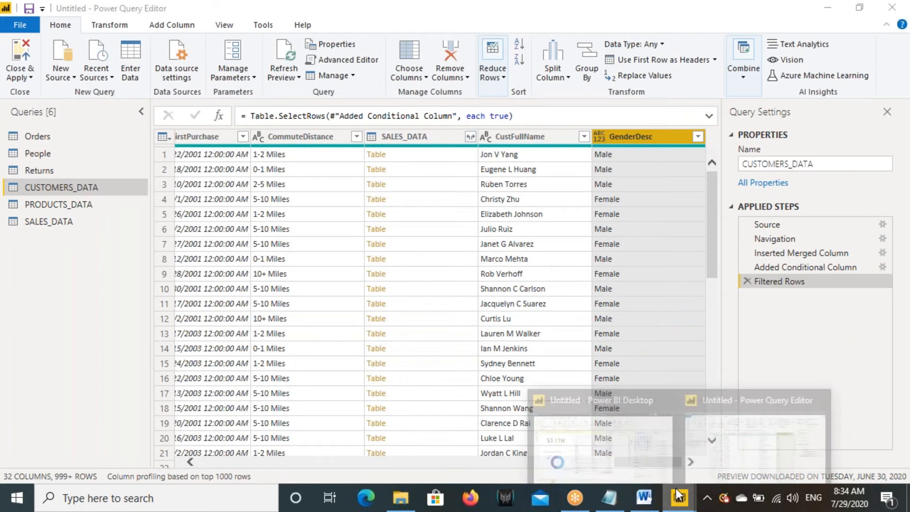
click(588, 412)
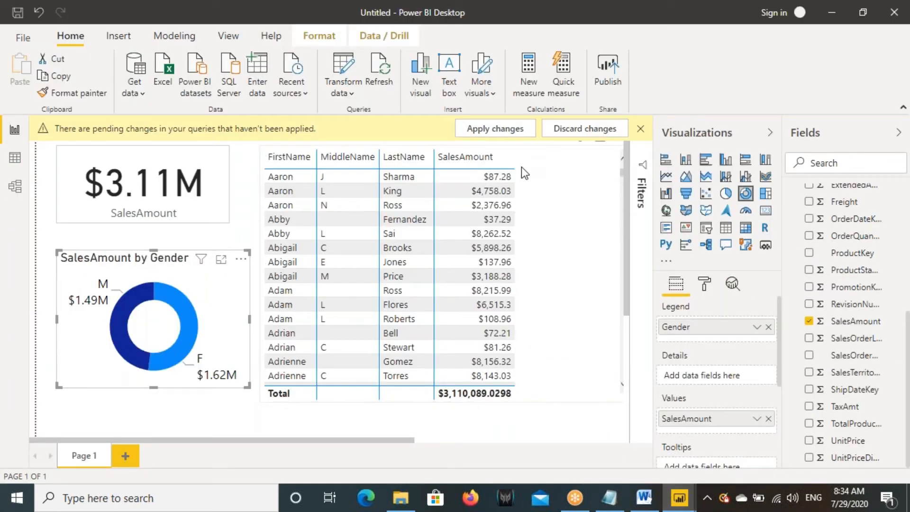
mouse_move(678, 503)
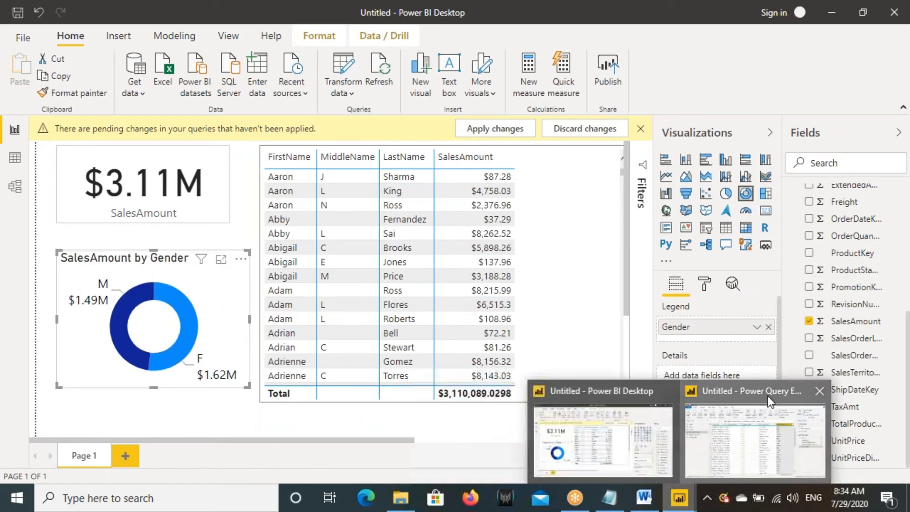
click(761, 429)
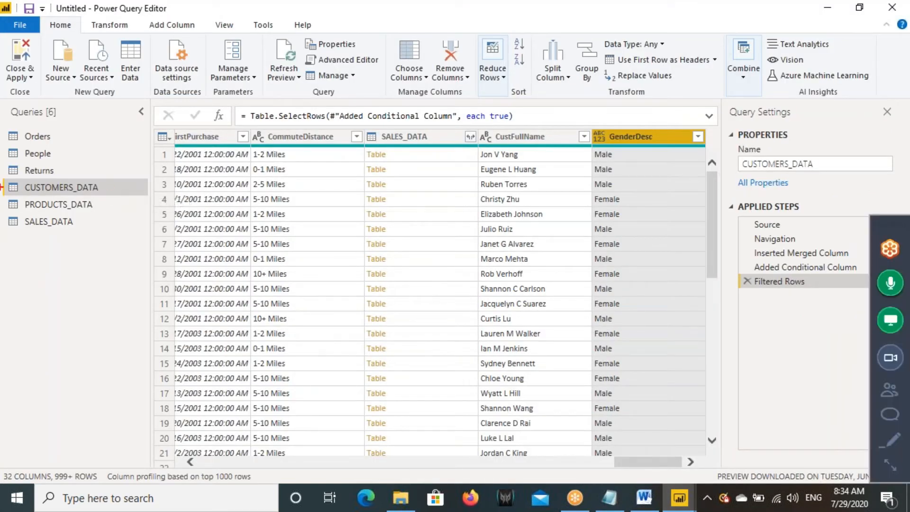
drag(3, 180, 130, 196)
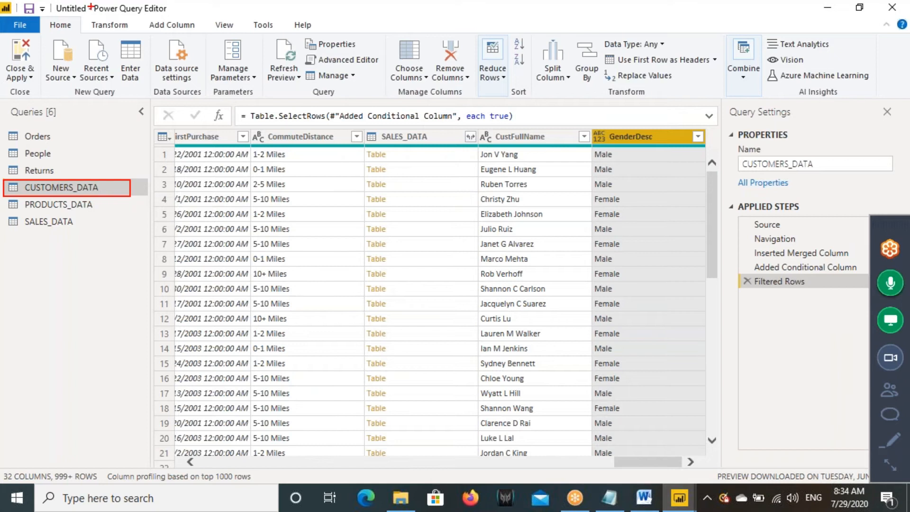
drag(98, 21, 162, 19)
drag(14, 40, 41, 85)
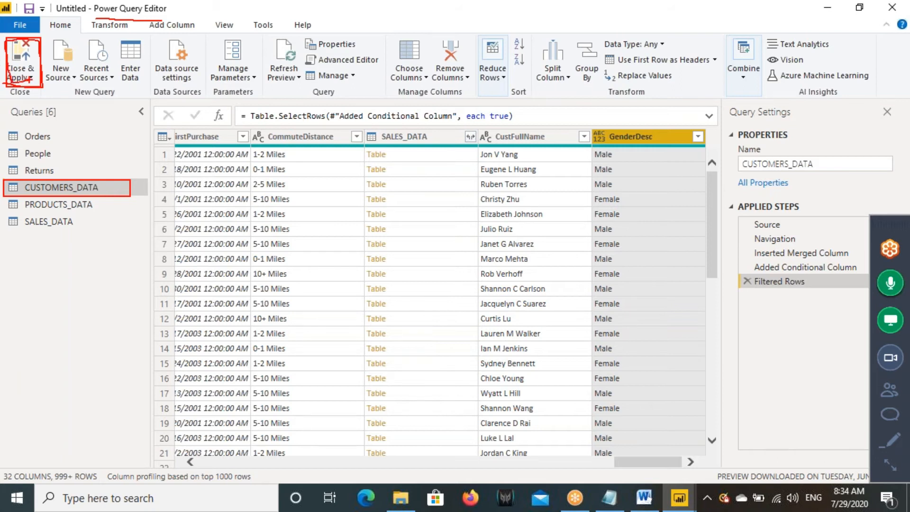
Step: Close the Power Query Editor and apply the query changes to the data model
click(22, 76)
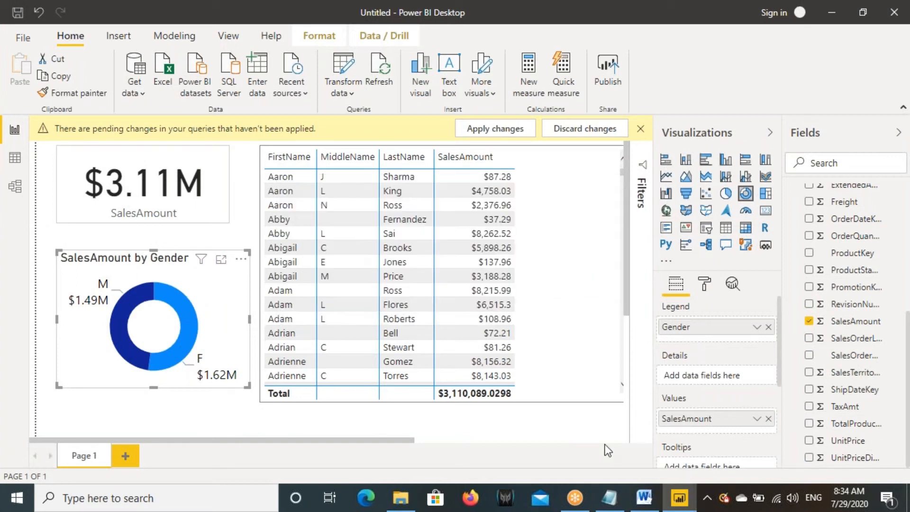
Step: Switch to the Power BI Architecture document in Word and examine the Power Query box in the diagram
click(643, 498)
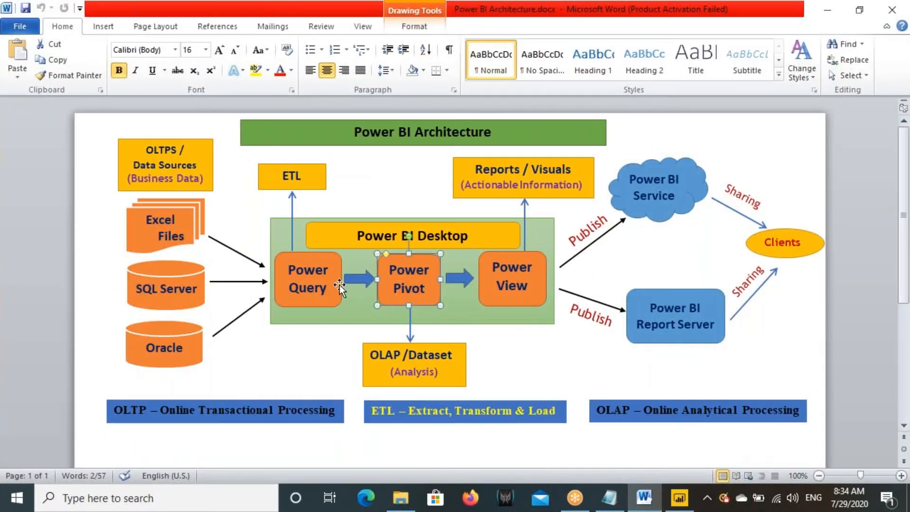
click(323, 290)
triple_click(299, 272)
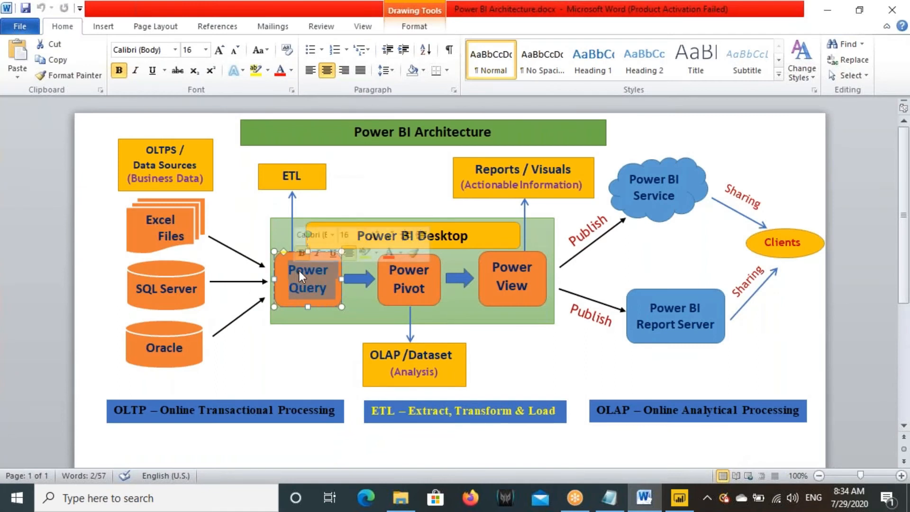
drag(321, 290, 291, 270)
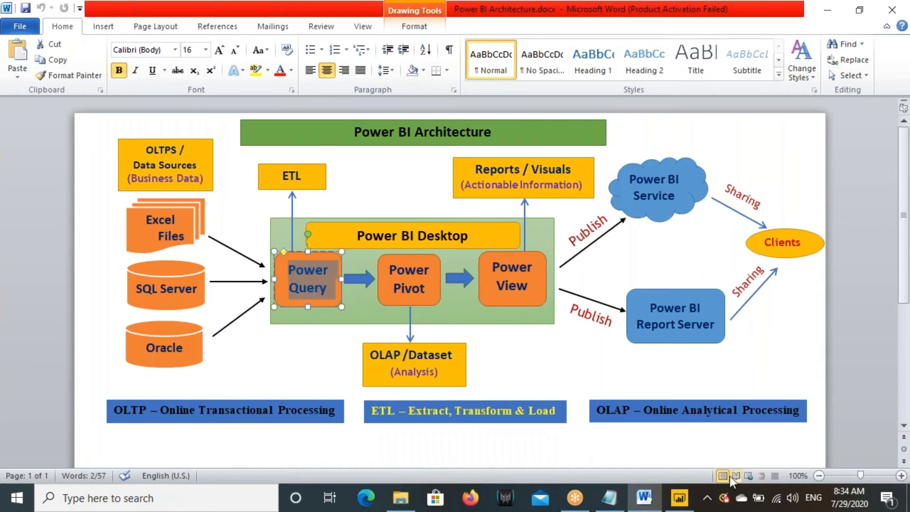
Step: Switch back to Power BI Desktop and examine the FirstName, MiddleName and LastName columns of the CUSTOMERS_DATA table in Data view
click(680, 498)
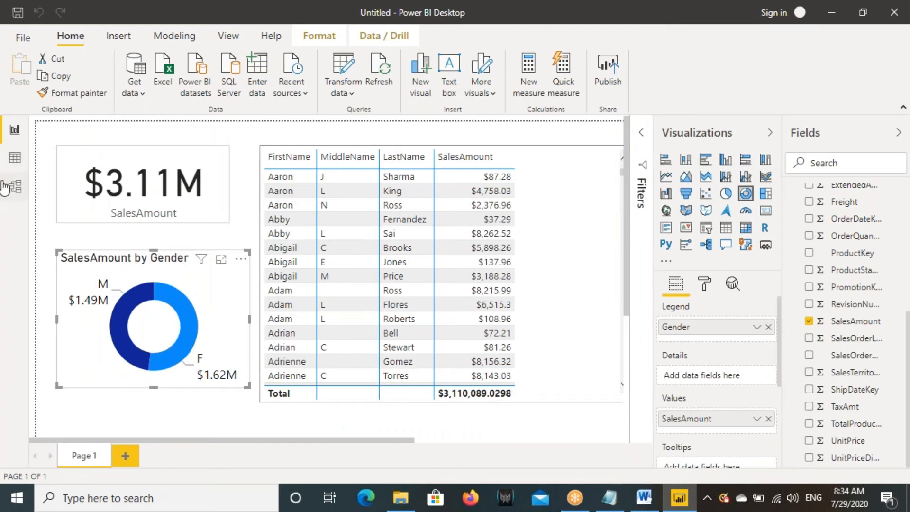
click(15, 157)
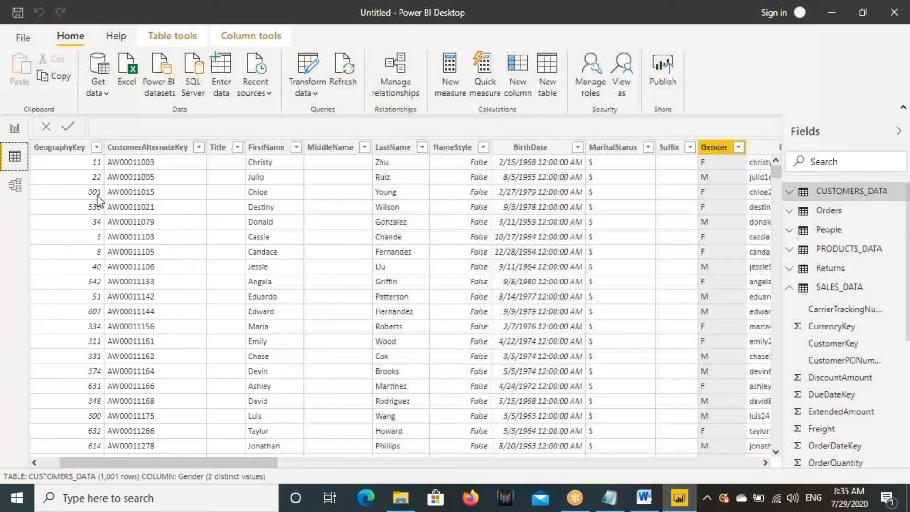
click(833, 197)
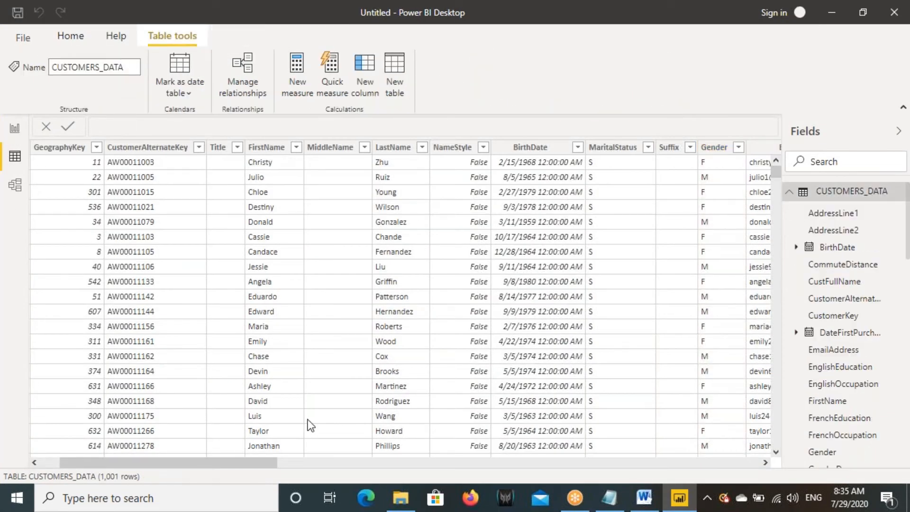
drag(239, 465, 249, 463)
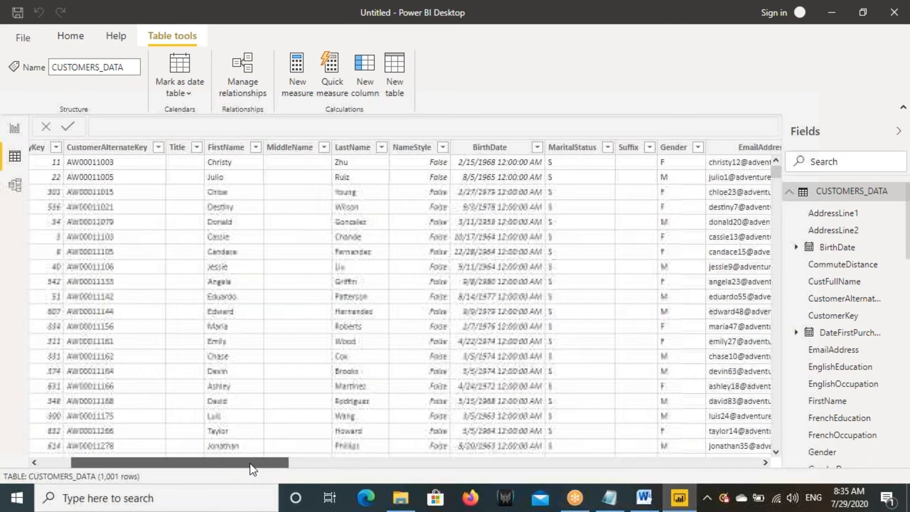
click(233, 148)
click(289, 150)
click(364, 149)
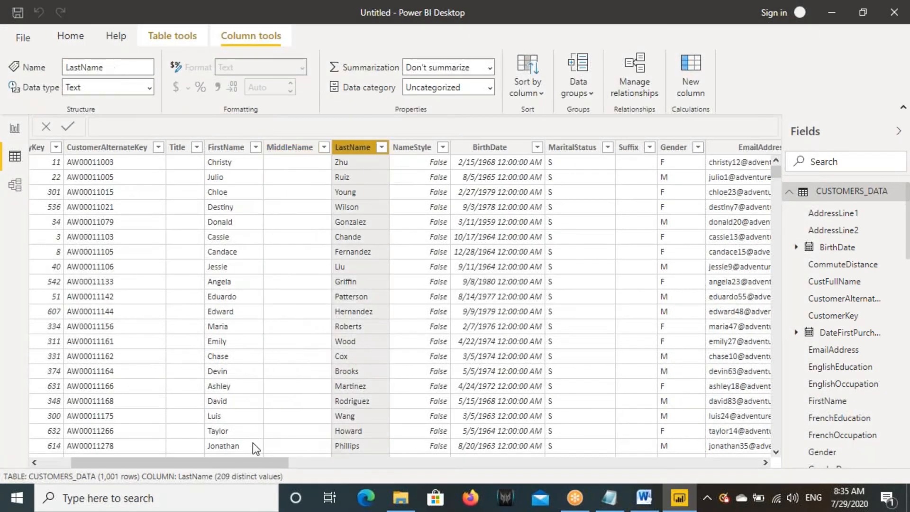
Step: Examine the CustFullName and GenderDesc columns at the end of the CUSTOMERS_DATA table
drag(249, 466, 763, 453)
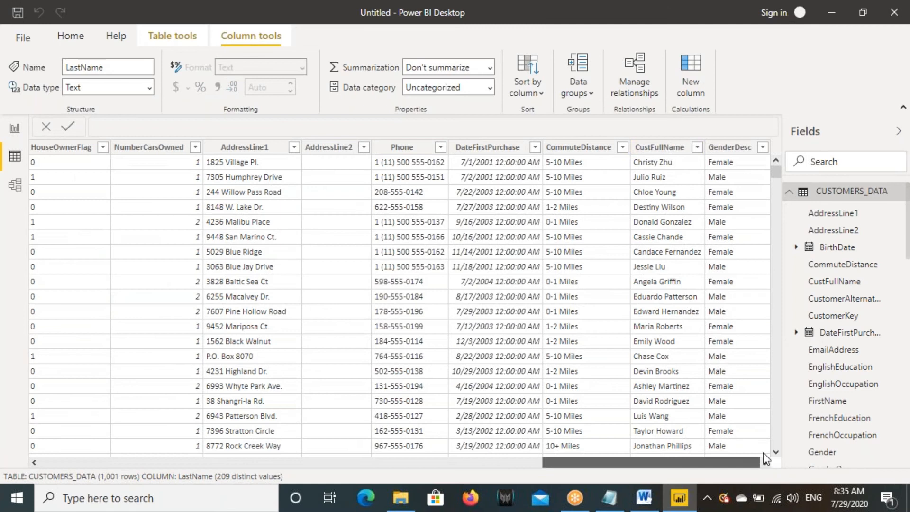
click(669, 147)
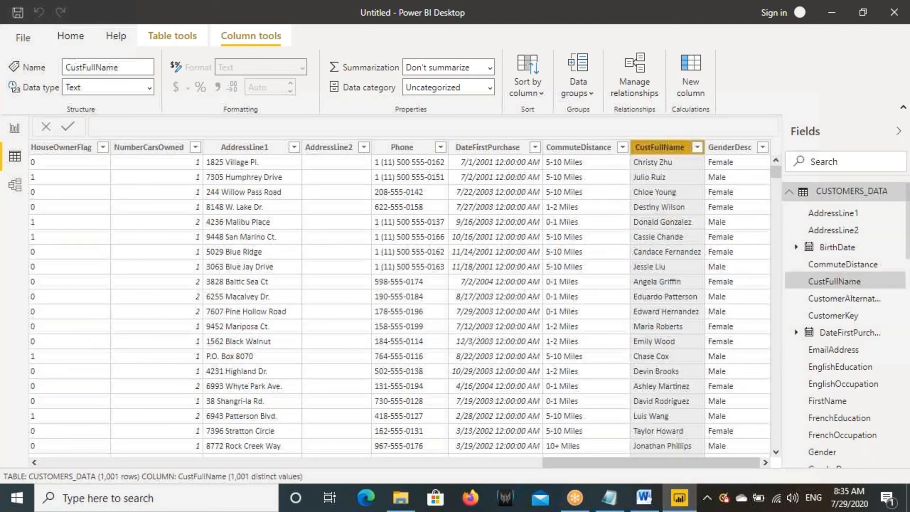
click(744, 150)
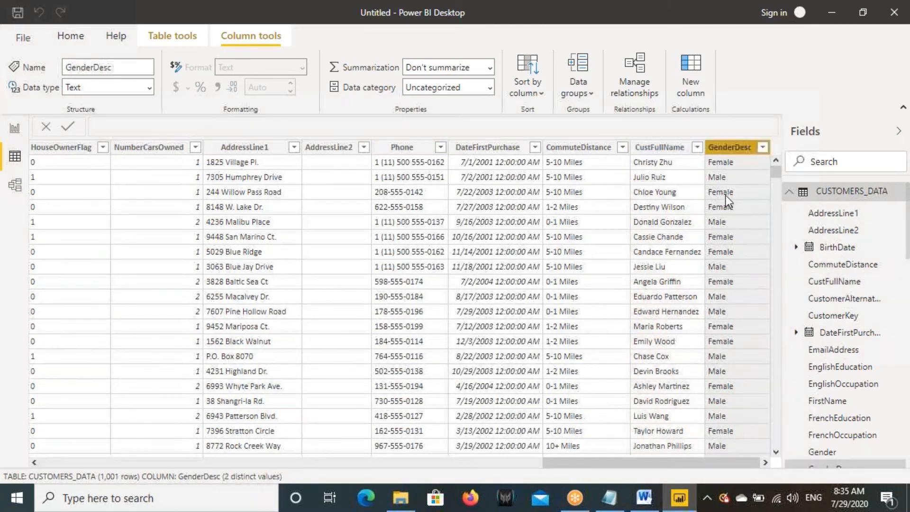
Step: In Report view, replace the Gender legend field of the SalesAmount donut chart with GenderDesc from CUSTOMERS_DATA
click(5, 125)
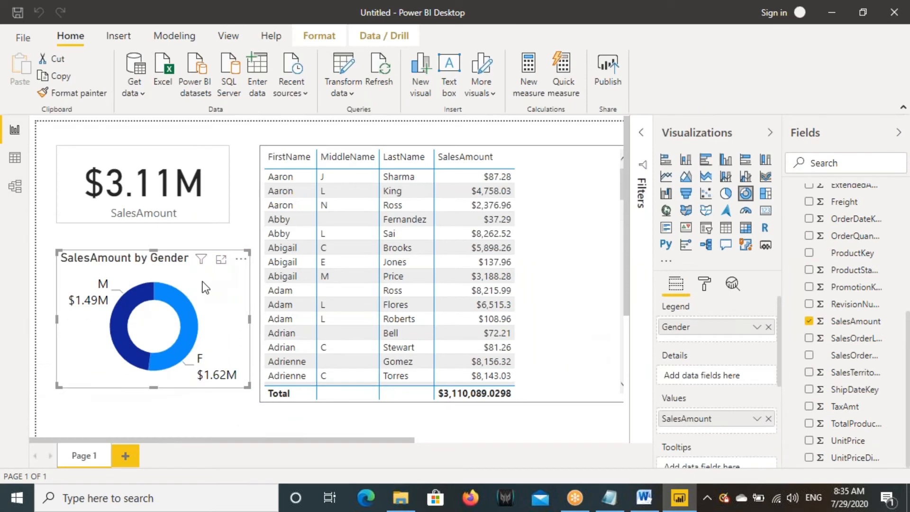
key(ctrl+2)
mouse_move(59, 251)
mouse_down()
mouse_move(259, 392)
mouse_move(252, 387)
mouse_up()
mouse_move(770, 319)
mouse_down()
mouse_move(659, 314)
mouse_move(771, 339)
mouse_up()
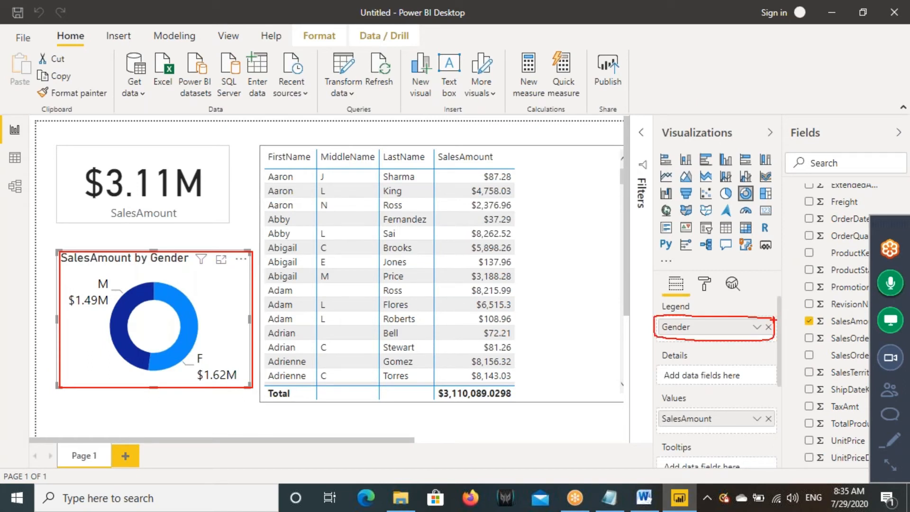
click(768, 326)
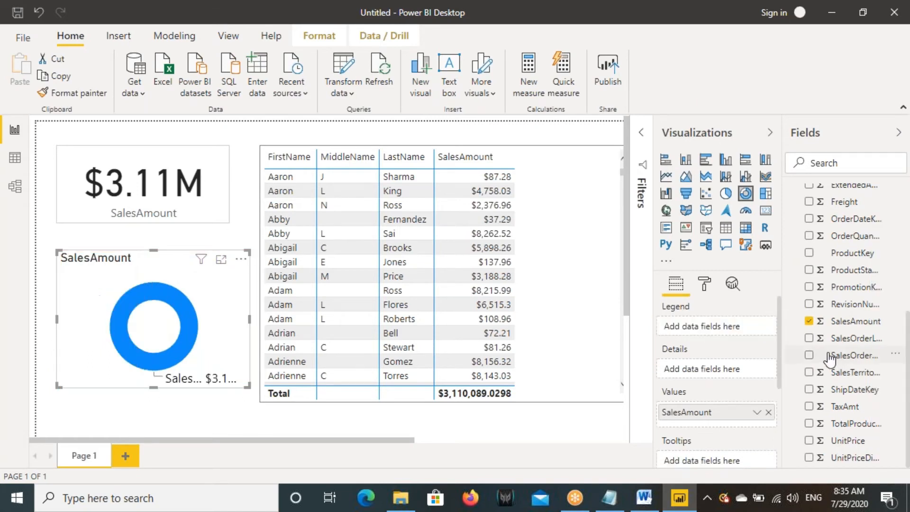
scroll(830, 361, up, 5)
click(828, 194)
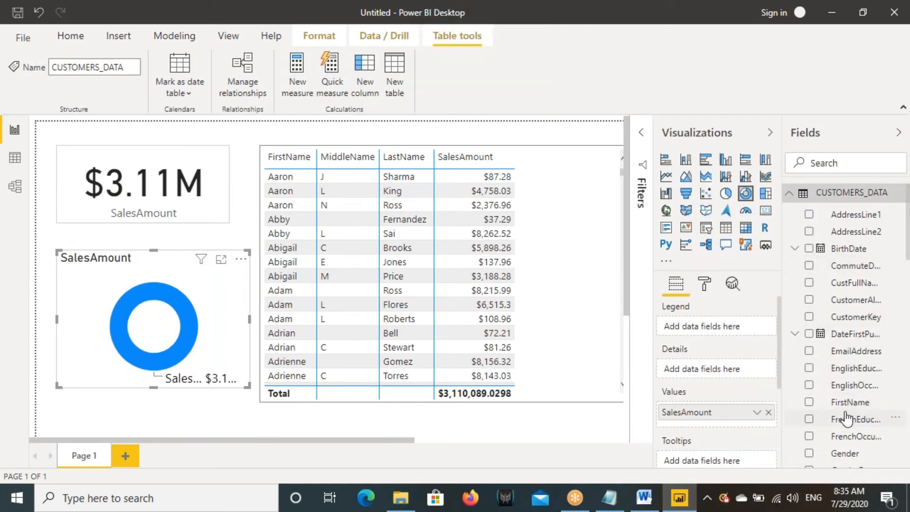
scroll(847, 419, down, 3)
drag(846, 400, 181, 398)
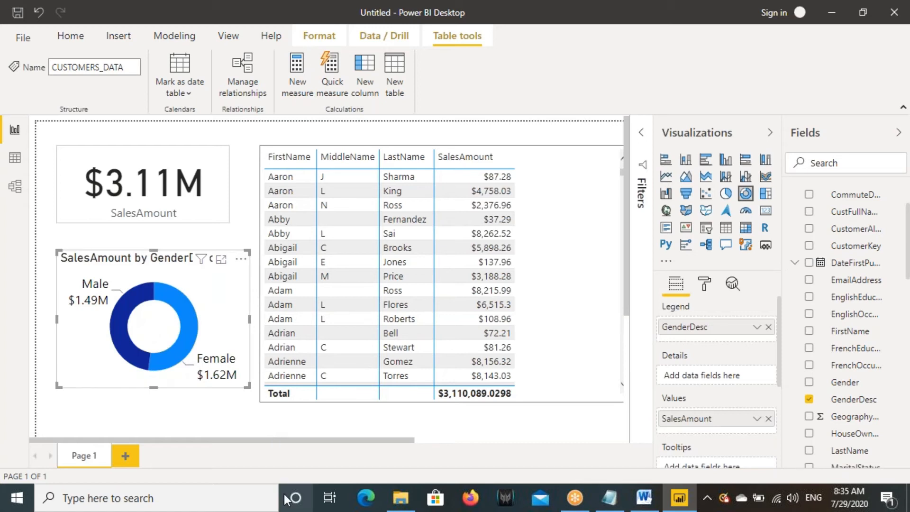
Step: Examine the gender labels and sales amounts on the donut chart
key(ctrl+2)
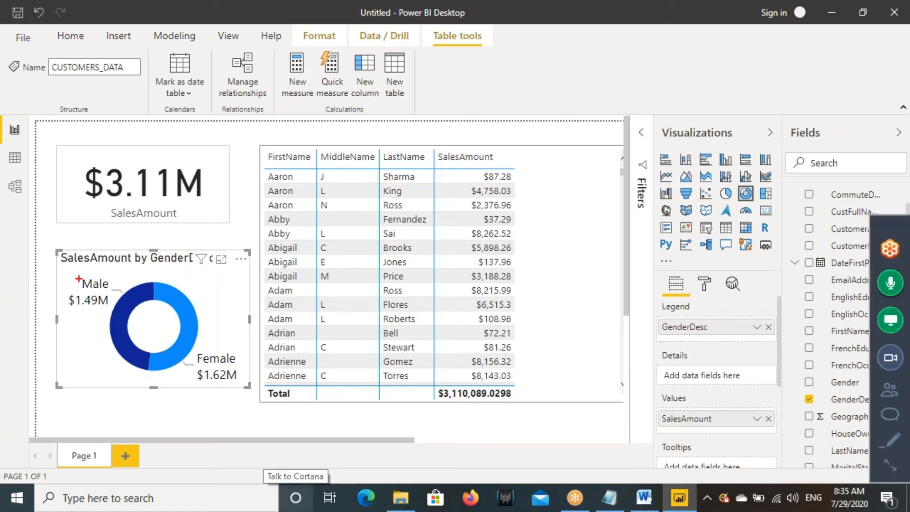
mouse_move(88, 280)
mouse_down()
mouse_move(114, 289)
mouse_move(105, 309)
mouse_up()
drag(196, 354, 240, 362)
drag(200, 391, 238, 387)
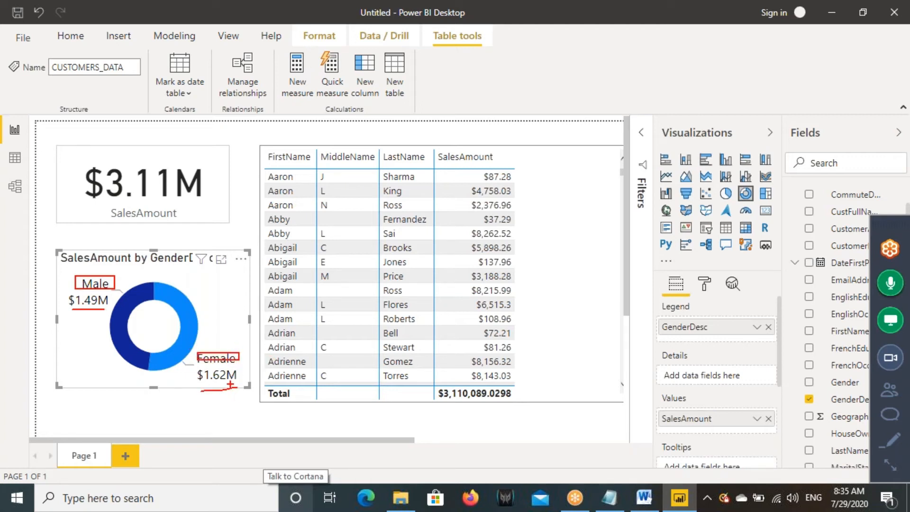
Step: Add the CustFullName field to the customer sales table visual, placed between LastName and SalesAmount
click(577, 232)
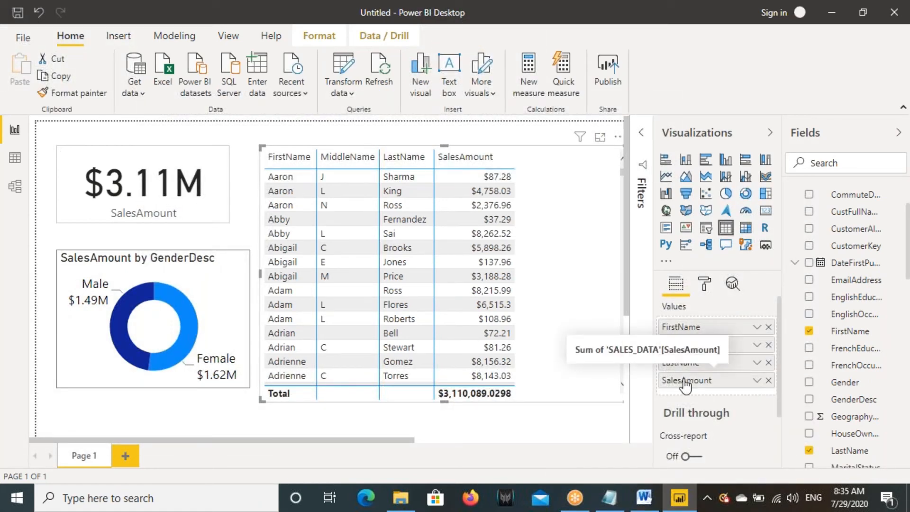
scroll(847, 394, down, 3)
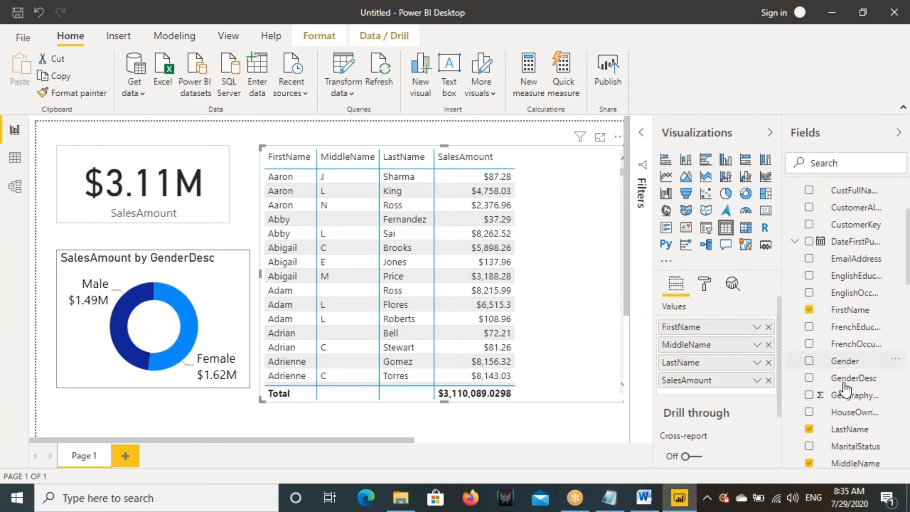
scroll(840, 294, up, 5)
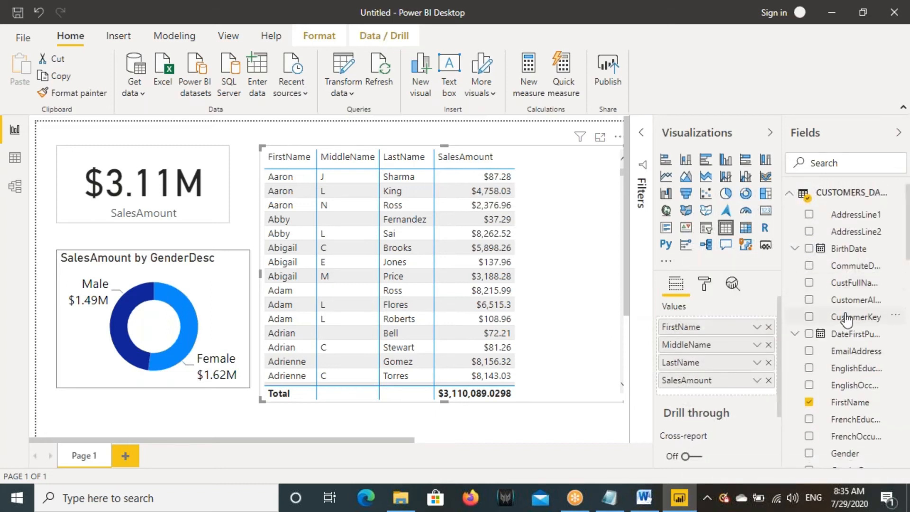
drag(838, 284, 701, 374)
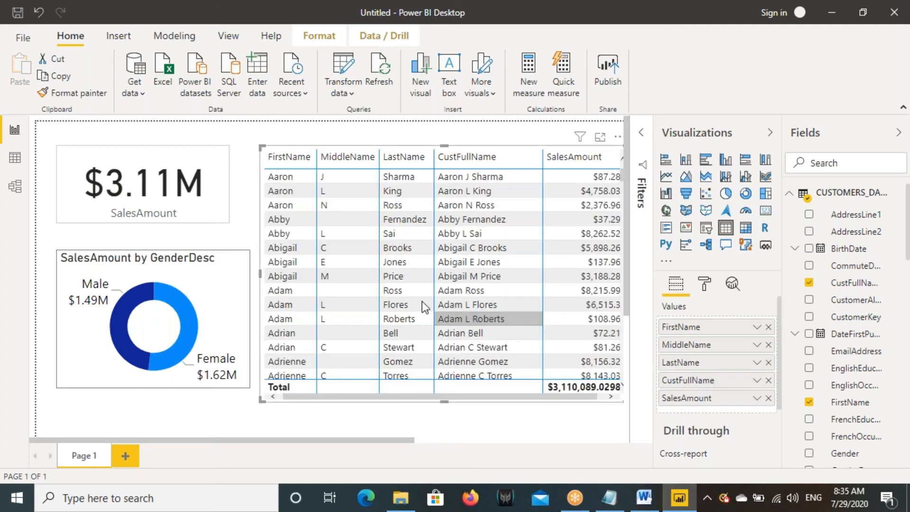
Step: Compare the separate name columns with the CustFullName column in the table visual
key(ctrl+2)
drag(266, 172, 516, 184)
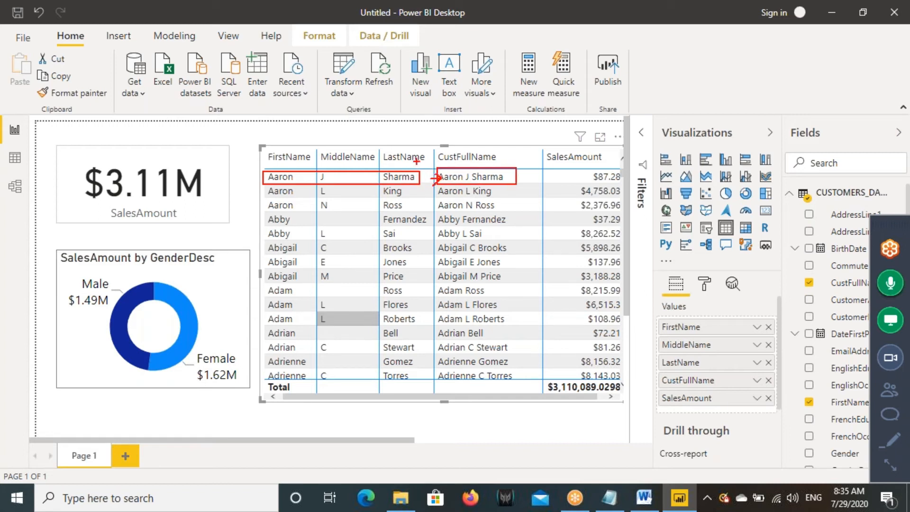
drag(417, 153, 219, 375)
drag(260, 190, 393, 313)
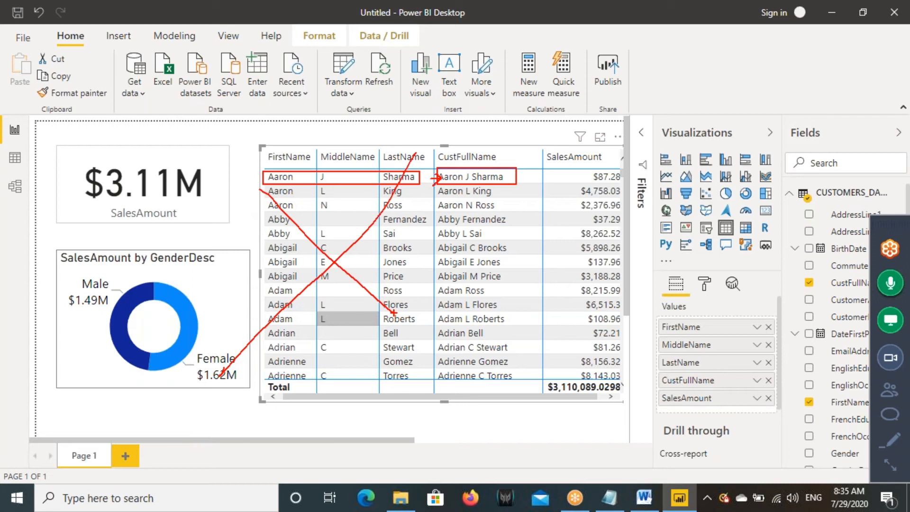
key(Escape)
Step: Remove FirstName, MiddleName and LastName from the table visual, then narrow it and position it beside the donut chart
click(769, 327)
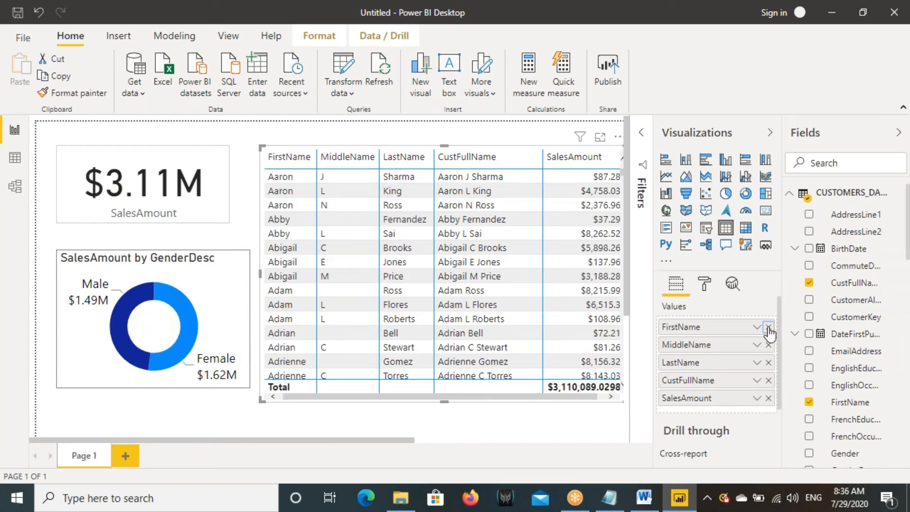
click(768, 327)
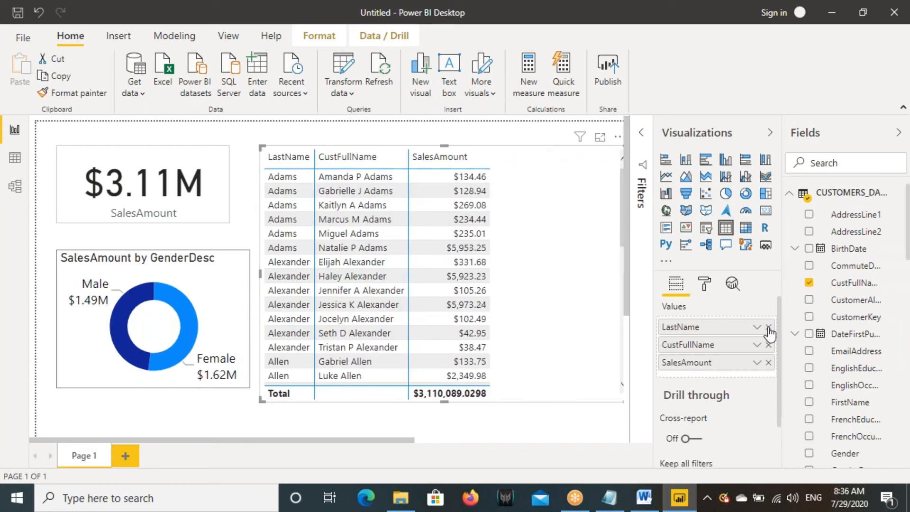
click(768, 327)
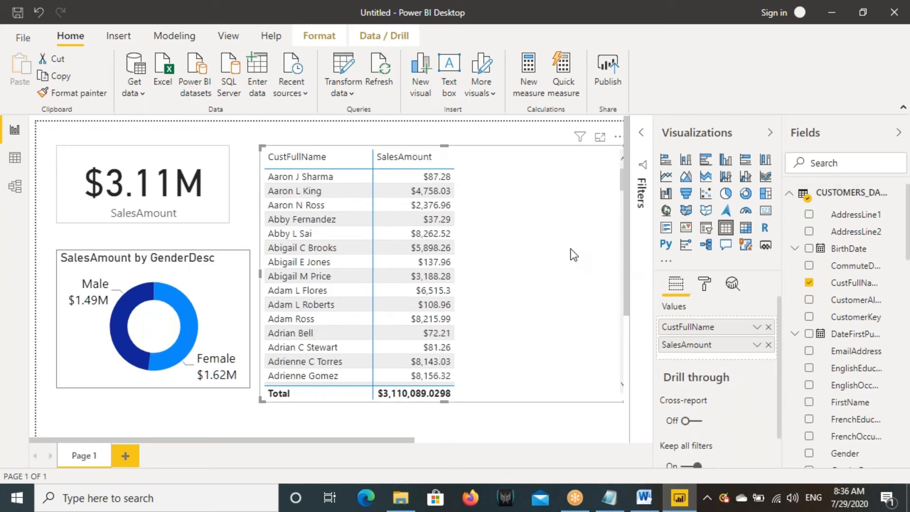
drag(548, 229, 519, 229)
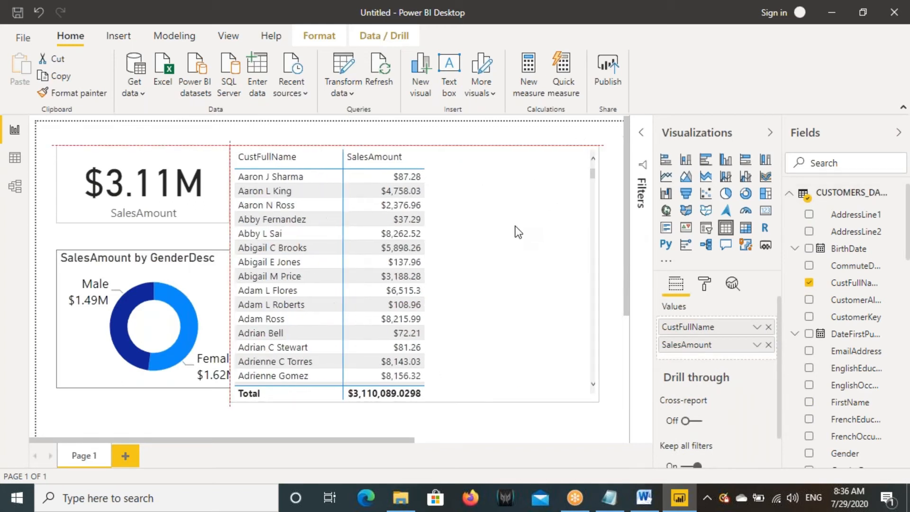
drag(595, 277, 474, 259)
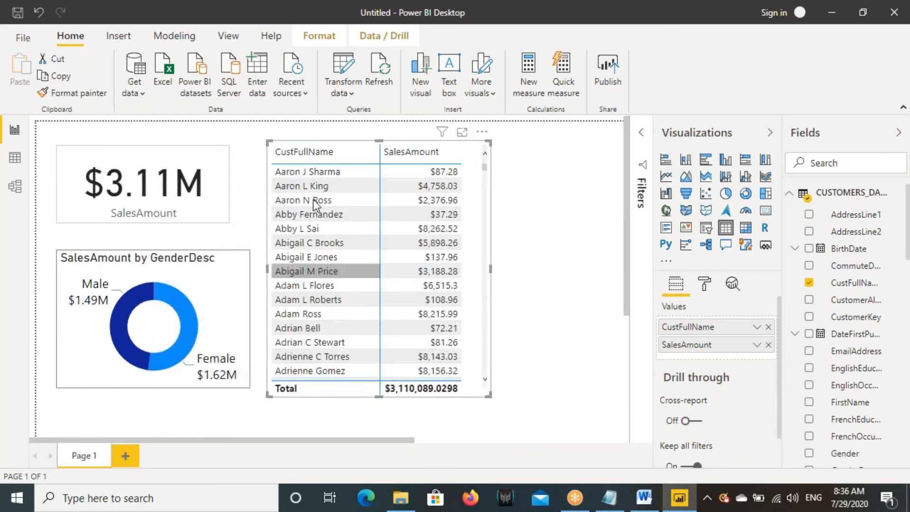
Step: Switch to the Power BI Architecture document in Word and trace the flow from SQL Server through Power Query to Power Pivot
click(644, 498)
key(ctrl+2)
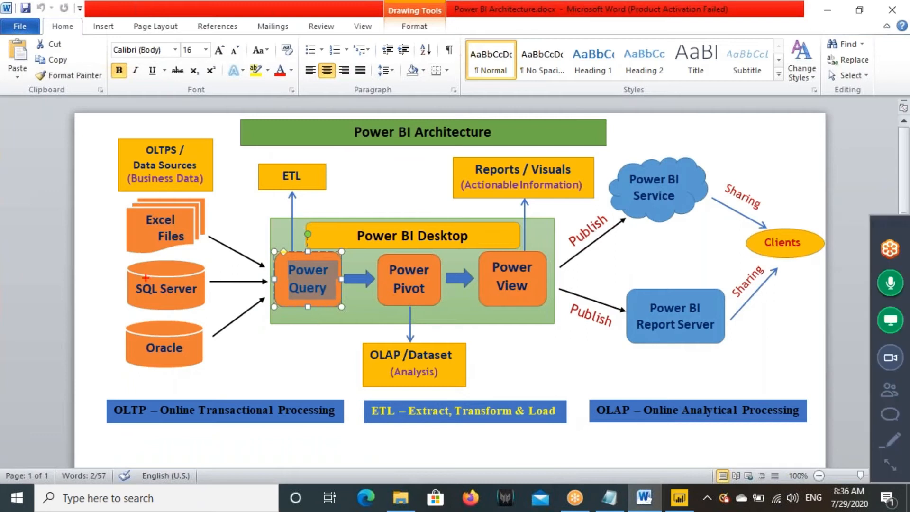
drag(126, 263, 207, 305)
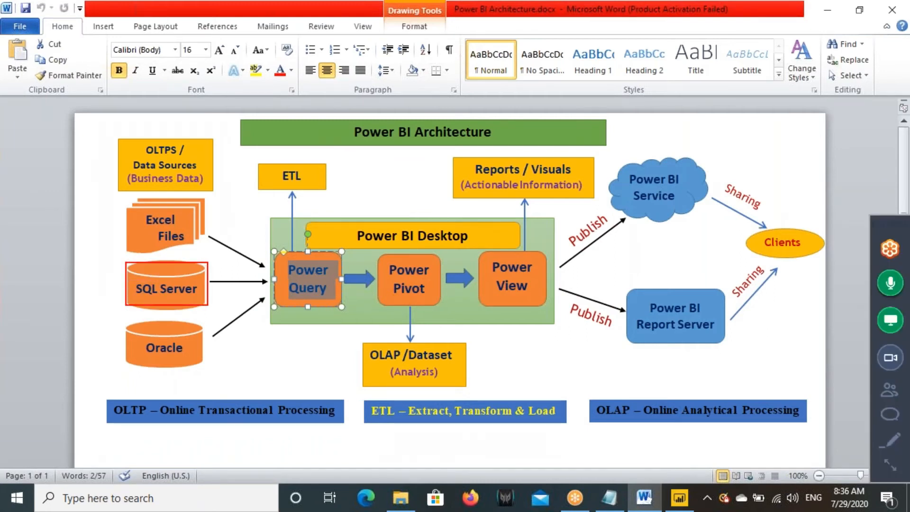
drag(449, 155, 595, 199)
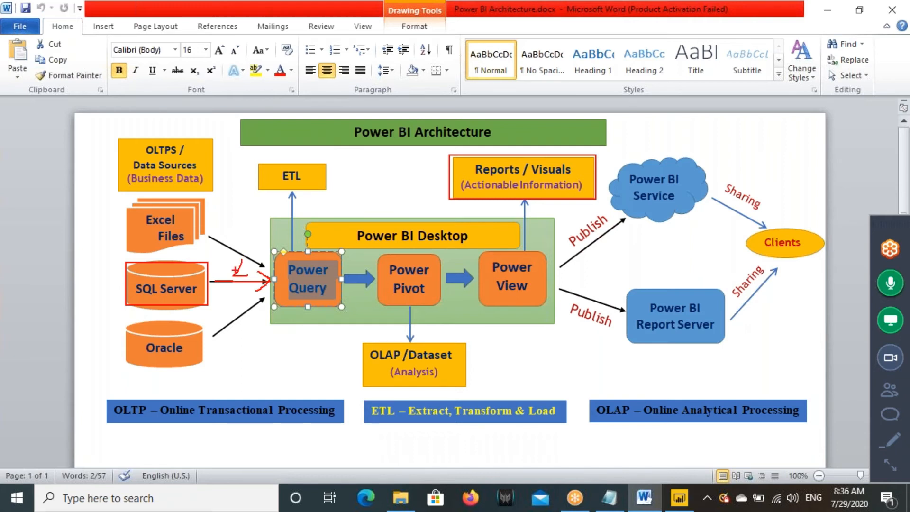
drag(454, 159, 595, 201)
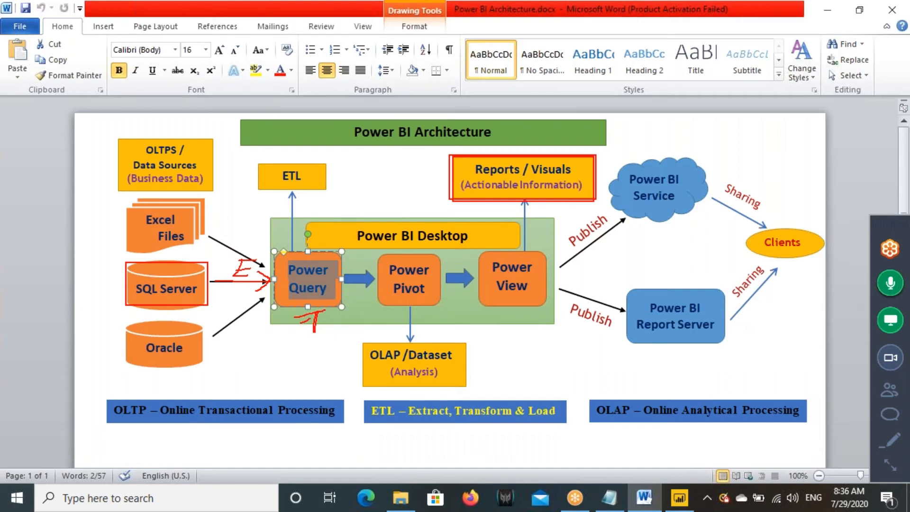
drag(382, 256, 439, 300)
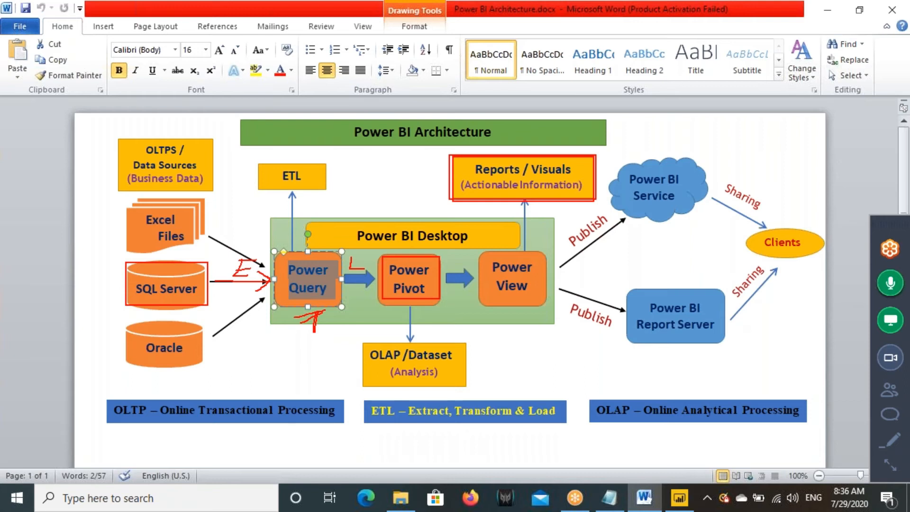
key(Escape)
Step: Switch back to Power BI Desktop, open the Power Query Editor and look through the queries from People to SALES_DATA
click(671, 499)
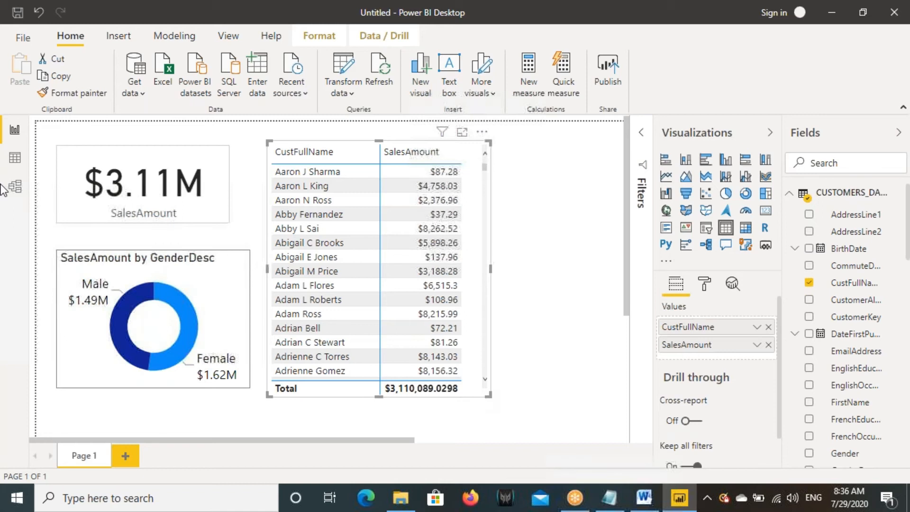
click(349, 72)
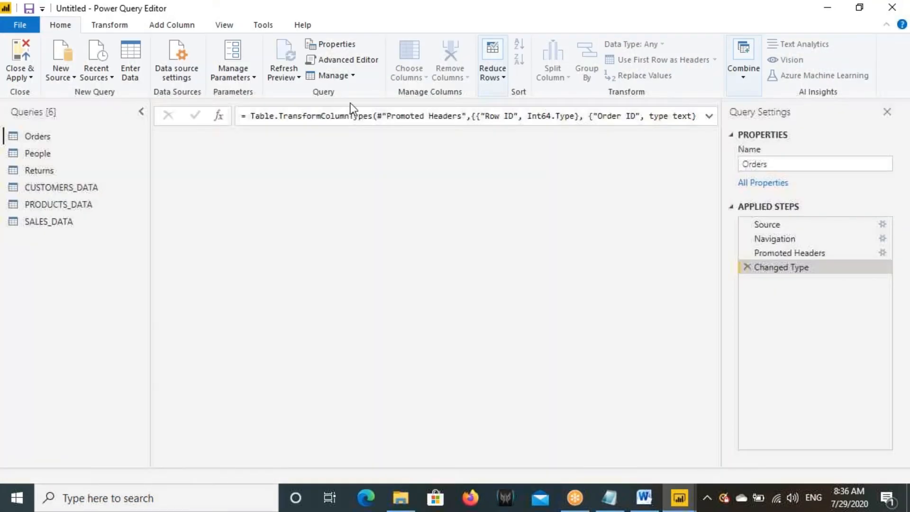
click(43, 153)
click(44, 170)
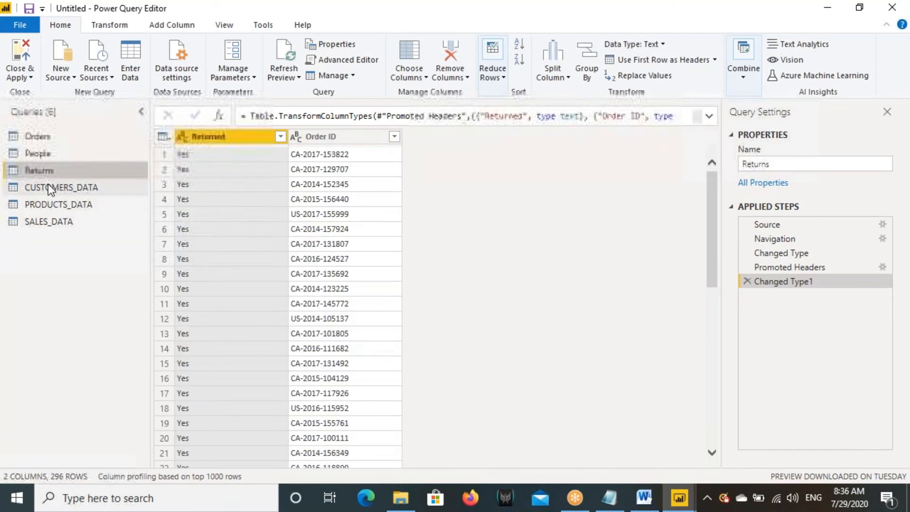
click(47, 186)
click(66, 204)
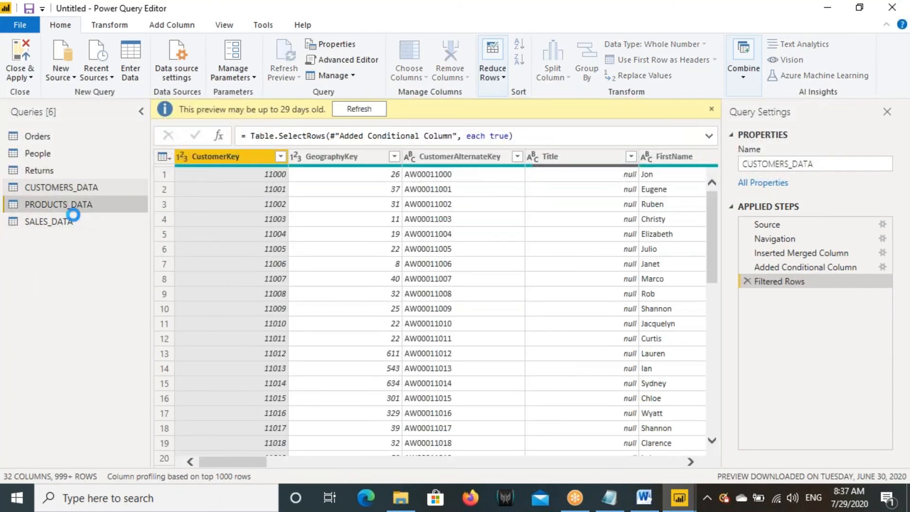
click(70, 221)
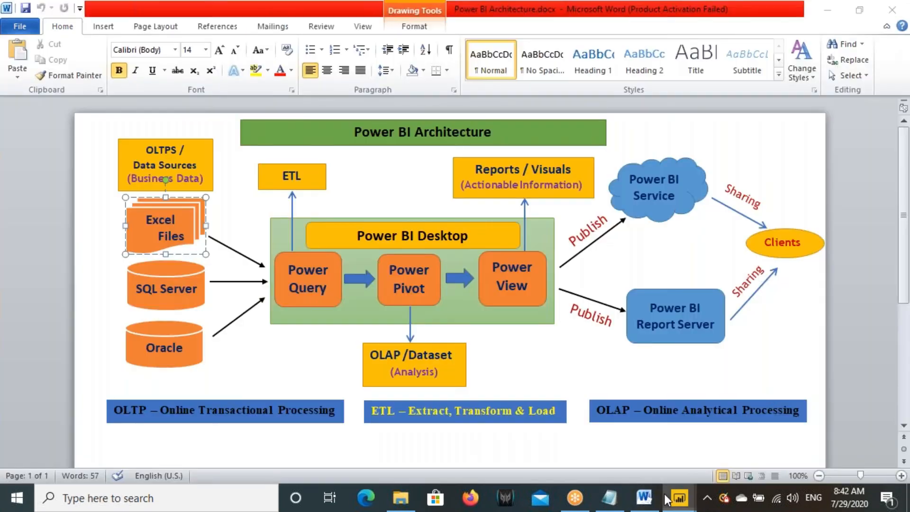
Step: Switch from Word to the Power Query Editor and view the Orders, Returns and CUSTOMERS_DATA queries
mouse_move(679, 497)
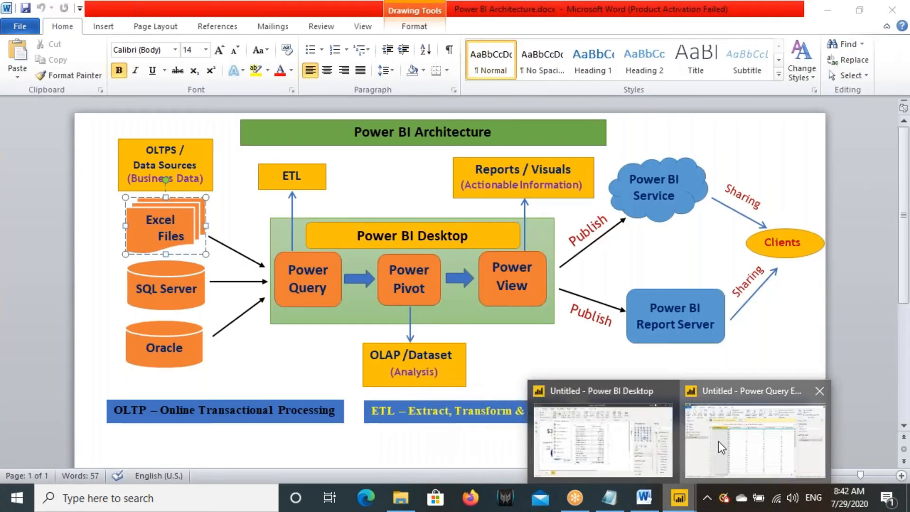
click(756, 432)
click(47, 138)
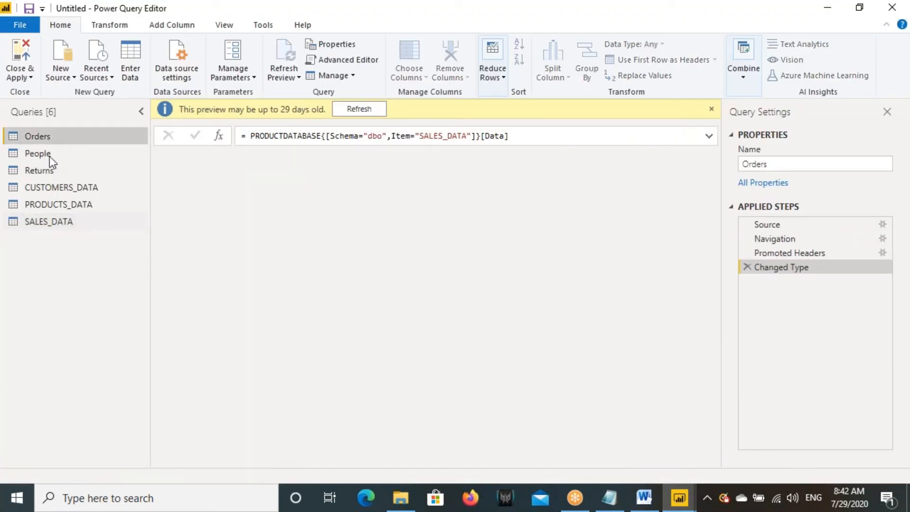
click(50, 169)
click(52, 185)
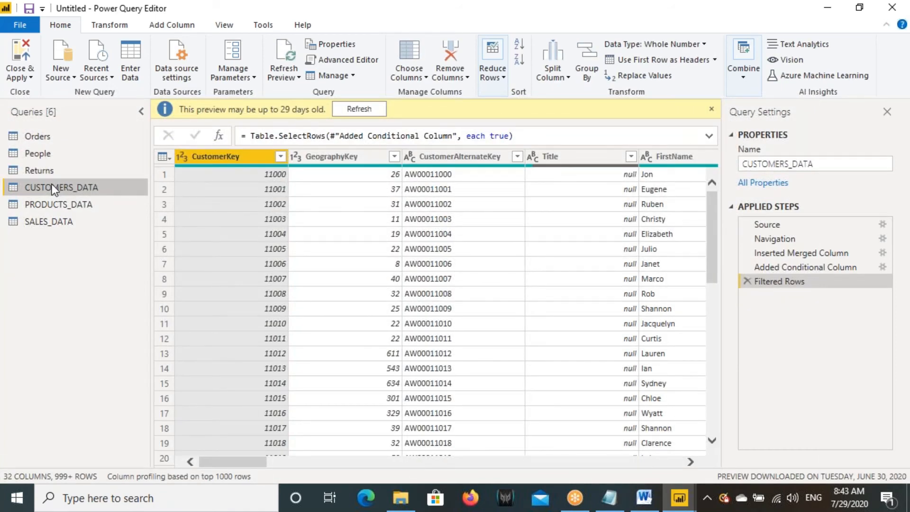
Step: Open the Orders query and examine its Customer Name column
click(53, 137)
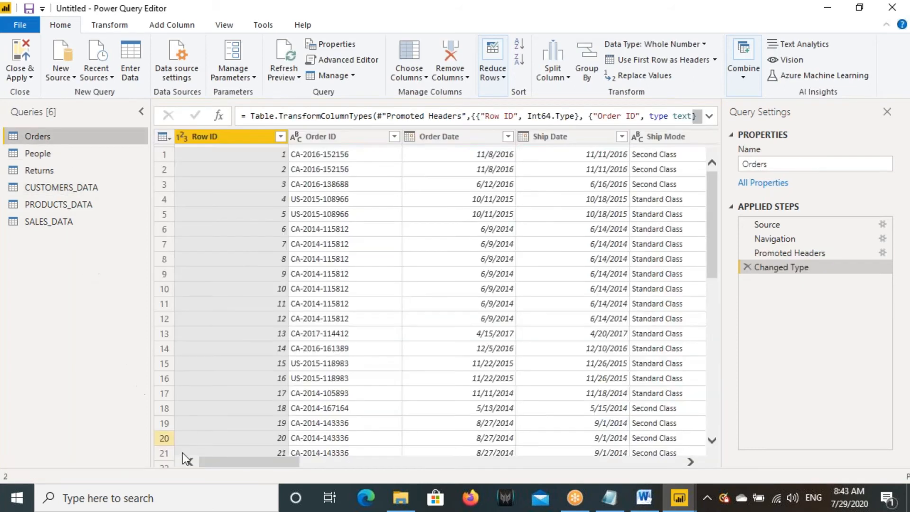
drag(242, 462, 346, 464)
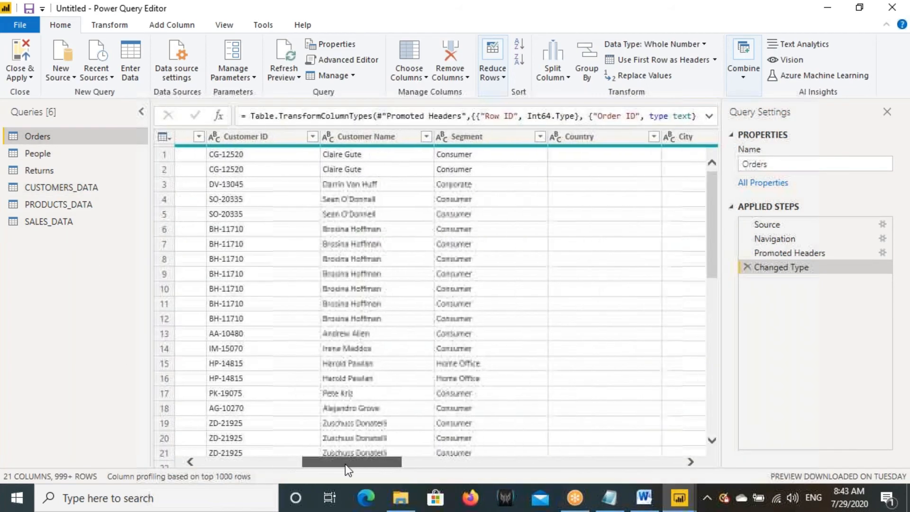
click(353, 157)
key(ctrl+2)
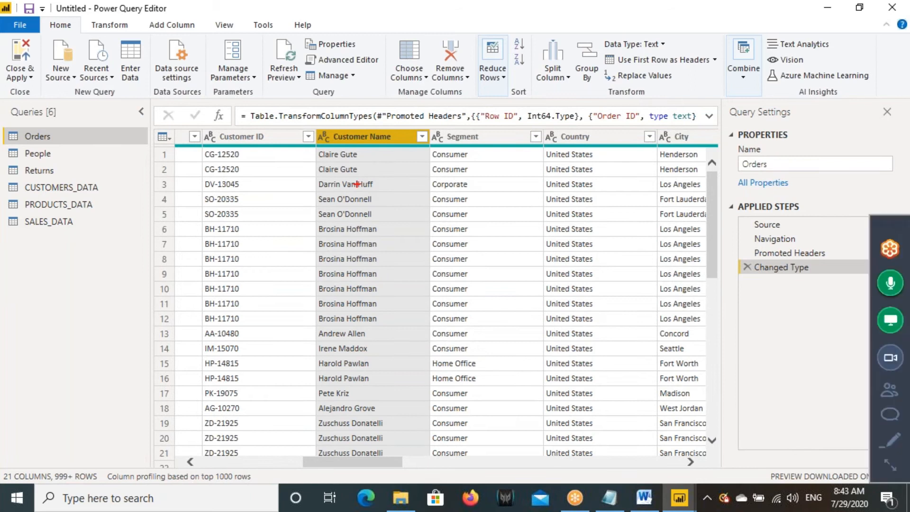
mouse_move(314, 150)
mouse_down()
mouse_move(388, 351)
mouse_move(415, 462)
mouse_up()
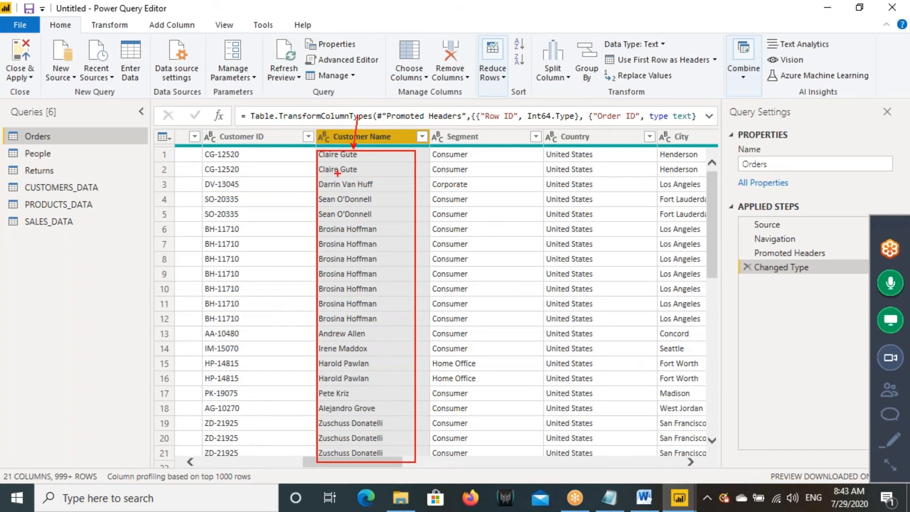
Step: Examine the Customer Name values in the Orders query and the Transform commands available for that column
drag(330, 163, 362, 162)
drag(326, 175, 362, 175)
mouse_move(317, 151)
mouse_down()
mouse_move(361, 162)
mouse_move(353, 173)
mouse_move(364, 176)
mouse_up()
drag(89, 19, 133, 34)
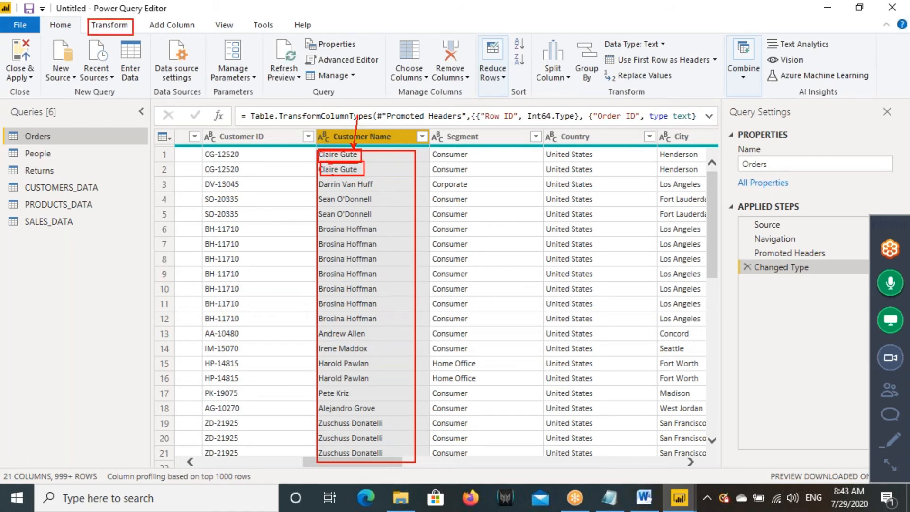
click(112, 26)
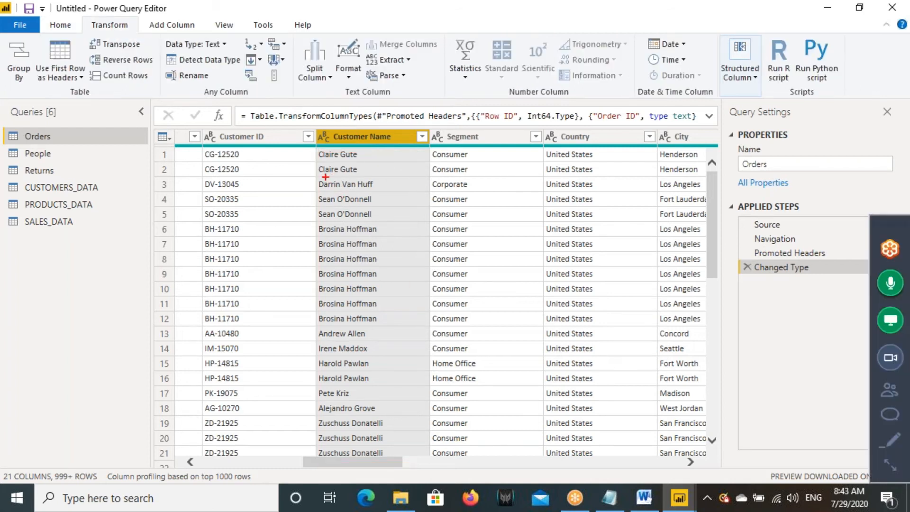
mouse_move(314, 150)
mouse_down()
mouse_move(380, 247)
mouse_move(395, 348)
mouse_up()
mouse_move(413, 223)
mouse_down()
mouse_move(403, 256)
mouse_move(408, 284)
mouse_move(433, 239)
mouse_move(445, 266)
mouse_move(468, 259)
mouse_up()
drag(441, 227, 468, 221)
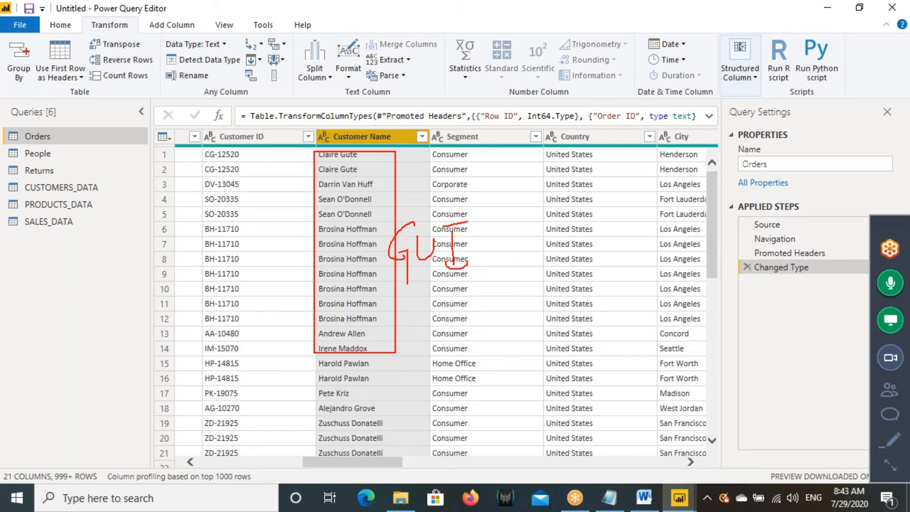
mouse_move(2, 38)
mouse_down()
mouse_move(433, 117)
mouse_move(845, 114)
mouse_up()
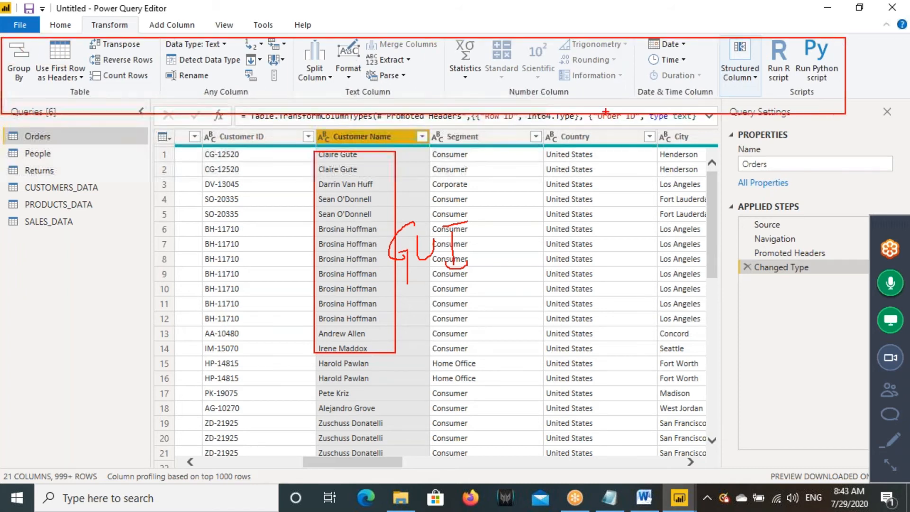
Step: Format the Customer Name column of the Orders query as UPPERCASE
click(348, 69)
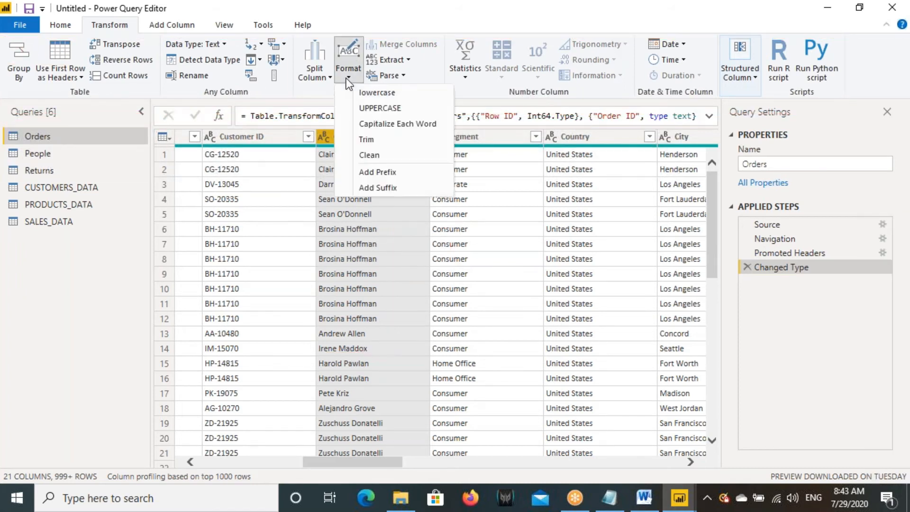
drag(354, 101, 422, 116)
drag(80, 16, 133, 37)
mouse_move(333, 35)
mouse_down()
mouse_move(387, 112)
mouse_move(419, 115)
mouse_up()
drag(370, 237, 369, 388)
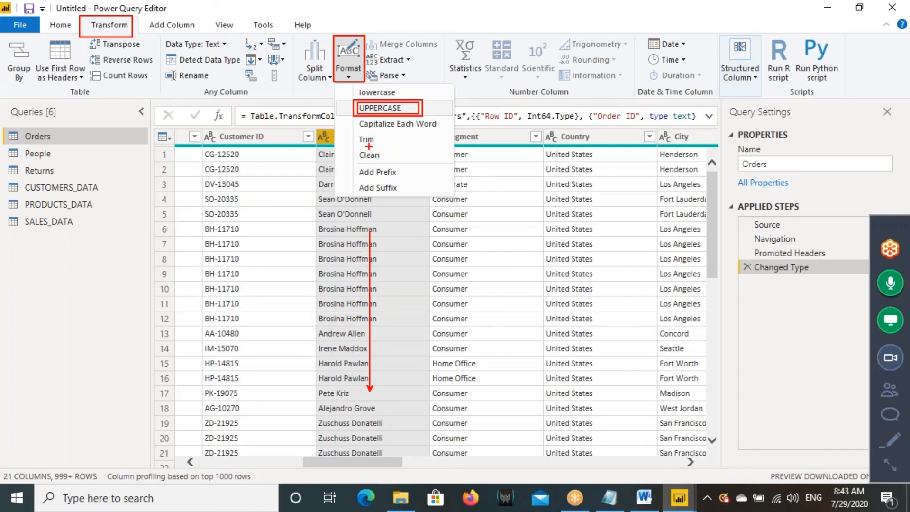
click(349, 69)
click(379, 108)
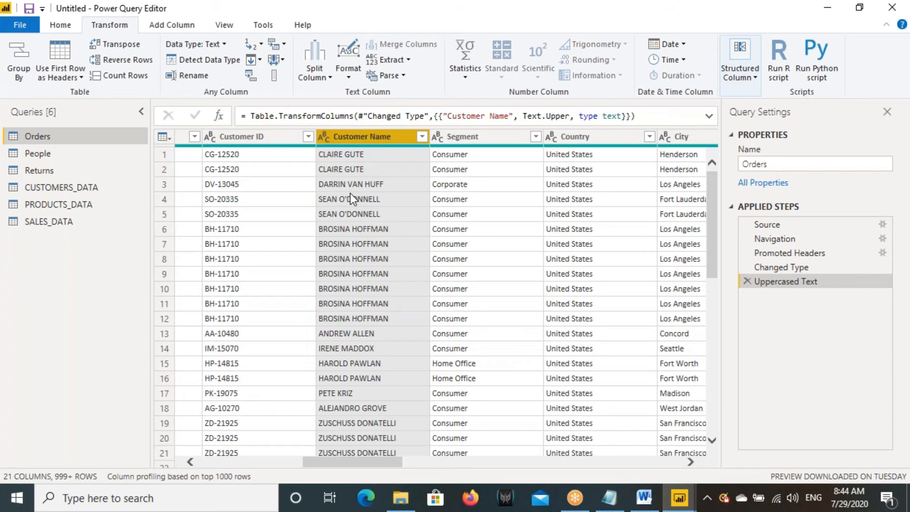
Step: Switch to the Notepad notes and append "In Power Query , when You Click on any GUI Option a Code Will Be Executed in Backend."
click(609, 498)
click(579, 177)
key(Return)
key(Return)
text(In Power Q)
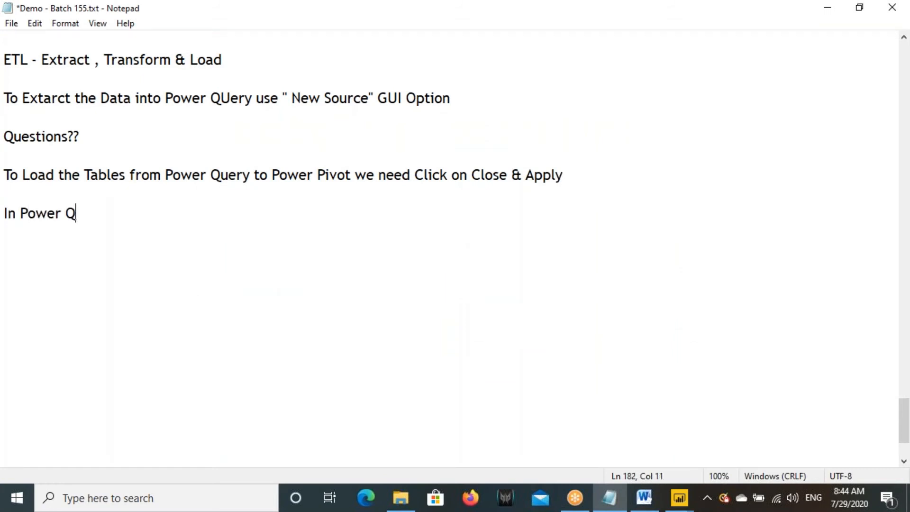
text(uery , when )
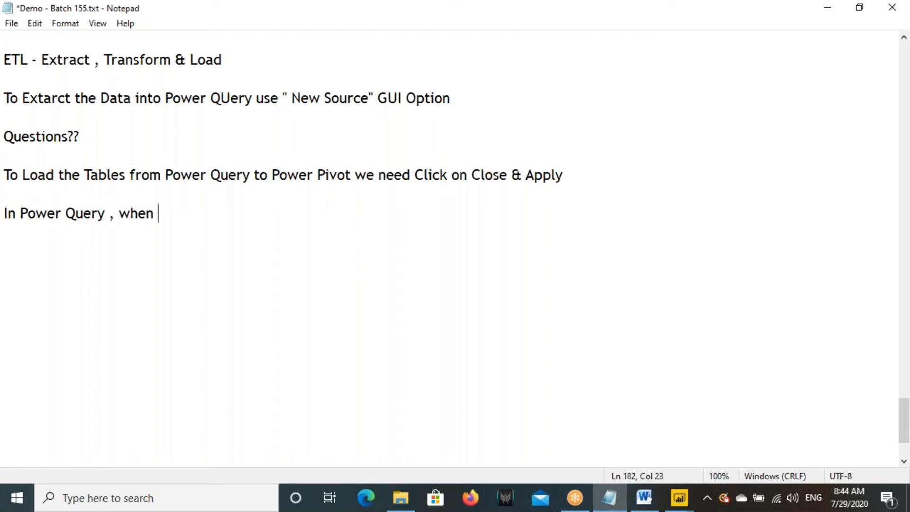
text(You Click on any GUI Option a Co)
key(BackSpace)
text(d)
key(BackSpace)
text(ode Will Be )
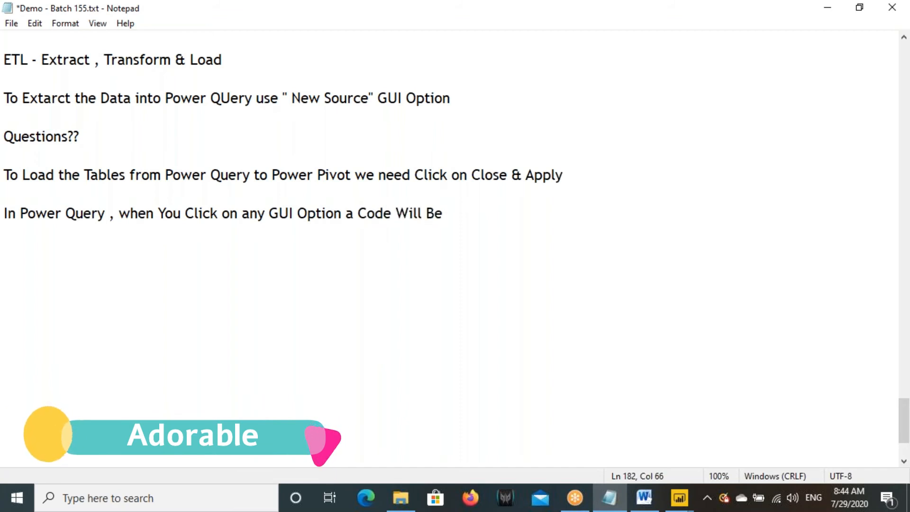
text(Executed in Backend)
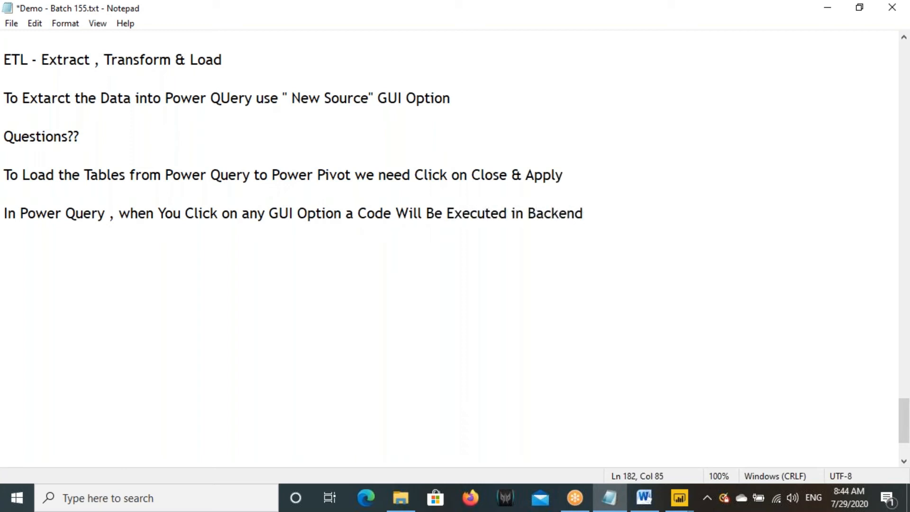
text(.)
Step: Copy "GUI Option" from that sentence onto a new line below and extend it to read "GUI Option - Code - M Language"
drag(306, 214, 354, 214)
click(375, 213)
drag(269, 214, 342, 214)
key(ctrl+c)
click(40, 264)
key(ctrl+v)
text(- Code )
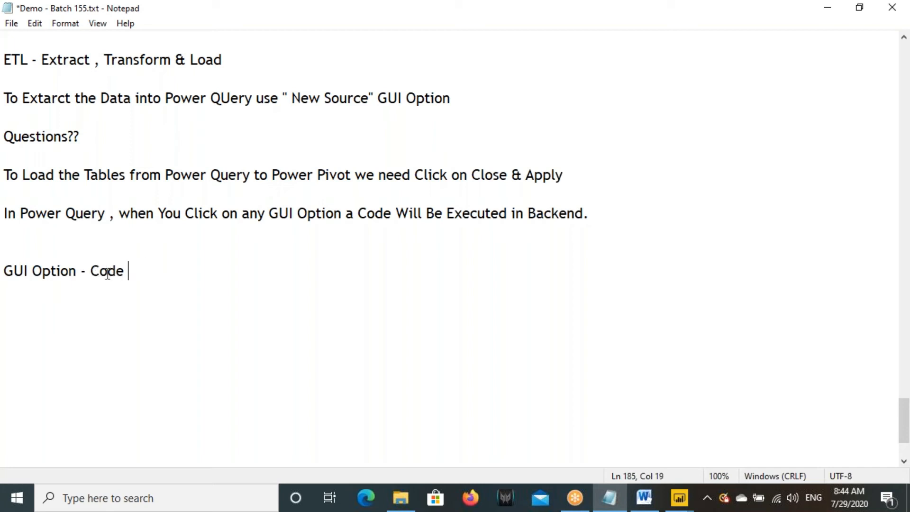
text(  -)
drag(91, 271, 126, 271)
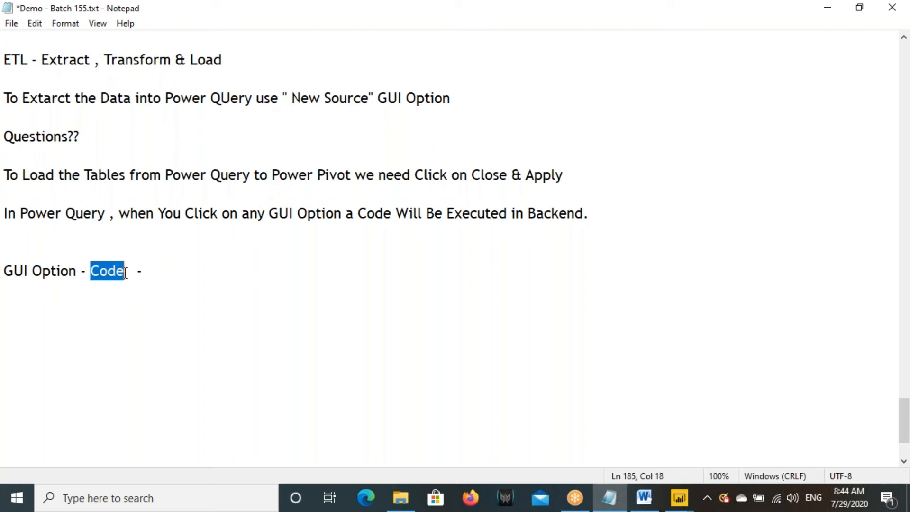
drag(4, 271, 74, 271)
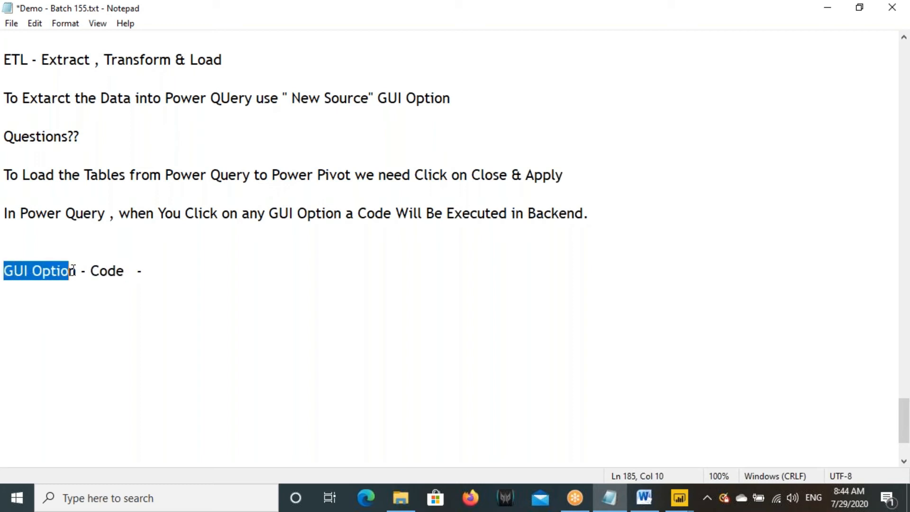
click(153, 274)
text(M Language)
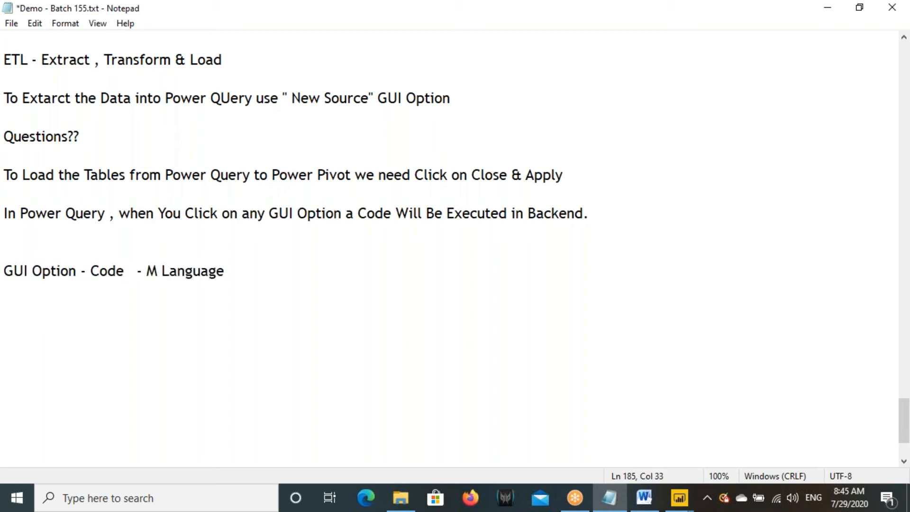
Step: Insert "(Mashup)" directly after the M in "M Language"
click(157, 279)
text((Mashup))
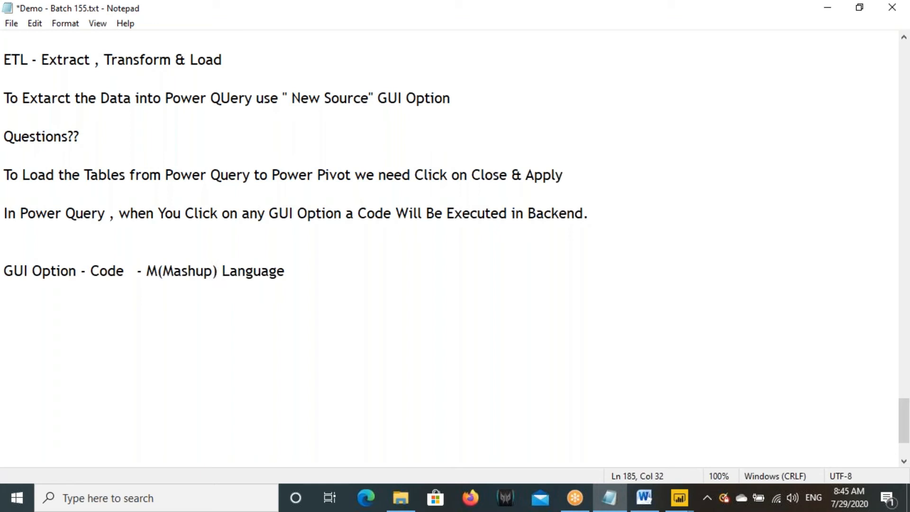
drag(163, 271, 295, 274)
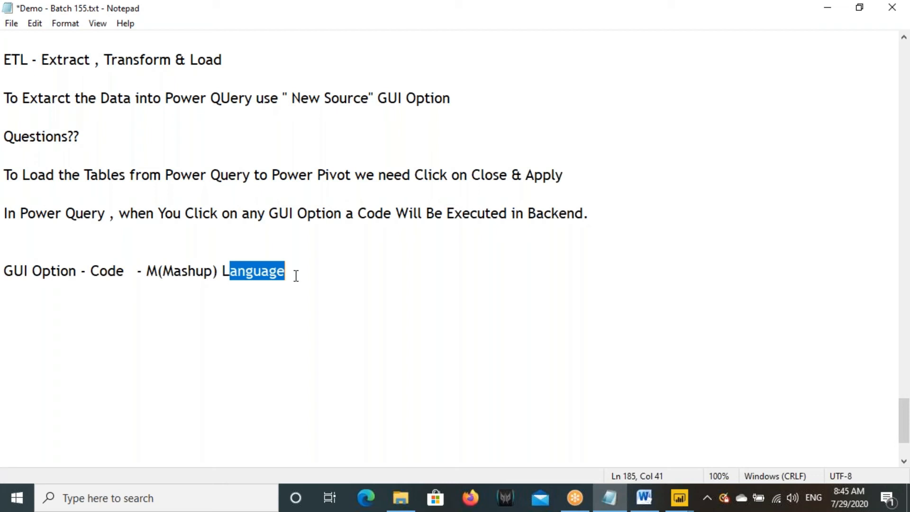
drag(147, 269, 164, 272)
drag(222, 269, 284, 271)
Step: Switch to the Power BI Architecture document in Word and review the Power Query block of the diagram
click(647, 497)
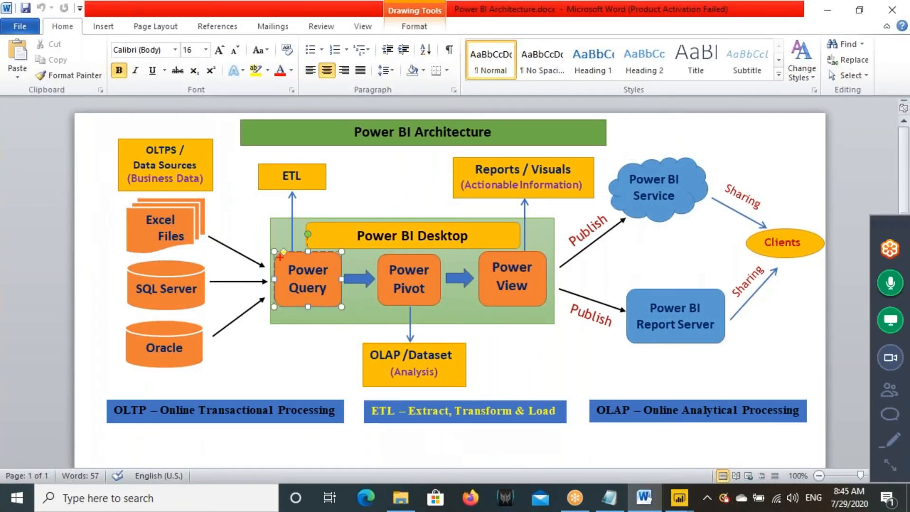
drag(277, 256, 344, 306)
mouse_move(280, 334)
mouse_down()
mouse_move(298, 347)
mouse_move(297, 364)
mouse_move(302, 335)
mouse_move(315, 352)
mouse_move(316, 326)
mouse_up()
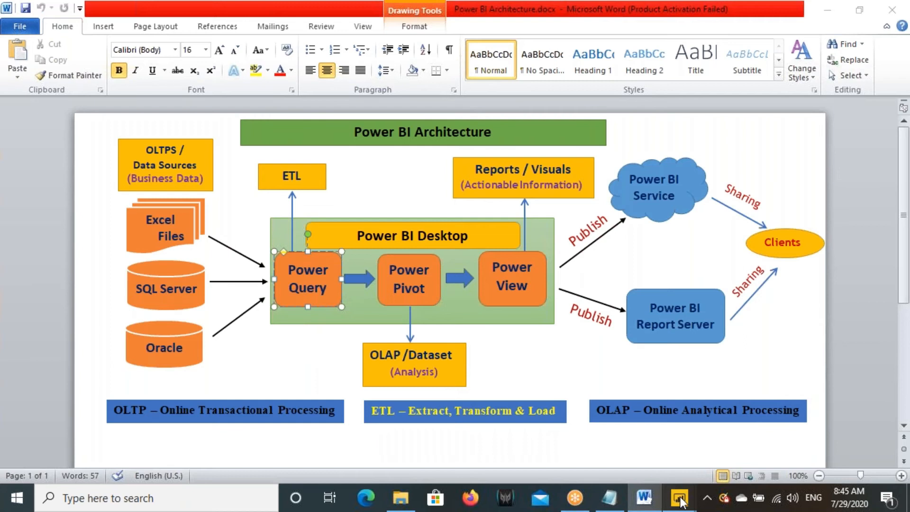
Step: Switch back to the Power Query Editor and remove the Uppercased Text step from the Orders query
mouse_move(679, 498)
click(760, 435)
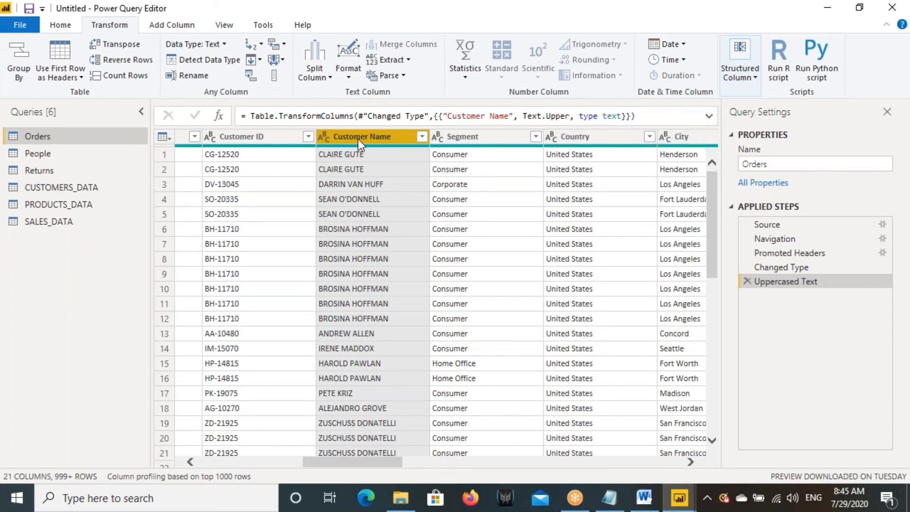
click(746, 281)
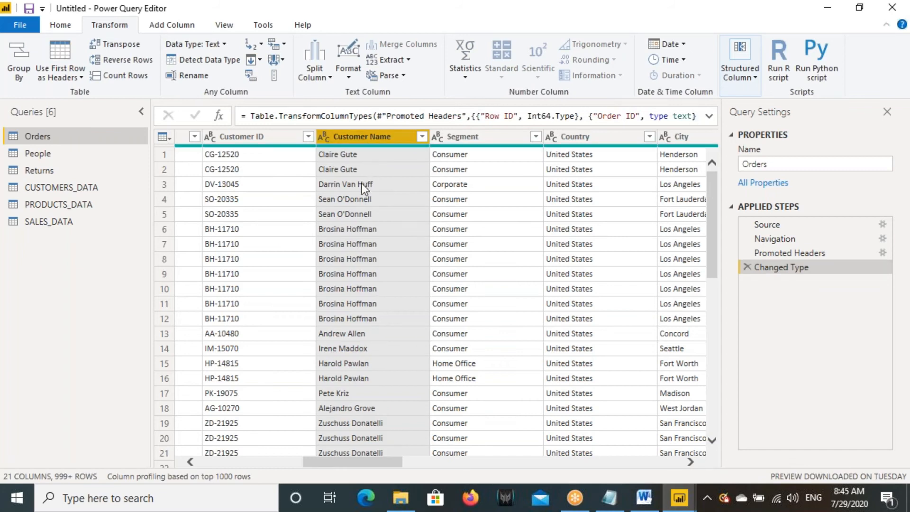
mouse_move(313, 149)
mouse_down()
mouse_move(387, 272)
mouse_move(411, 414)
mouse_up()
key(Escape)
Step: Apply the UPPERCASE format to the Customer Name column in the Orders query again
click(346, 59)
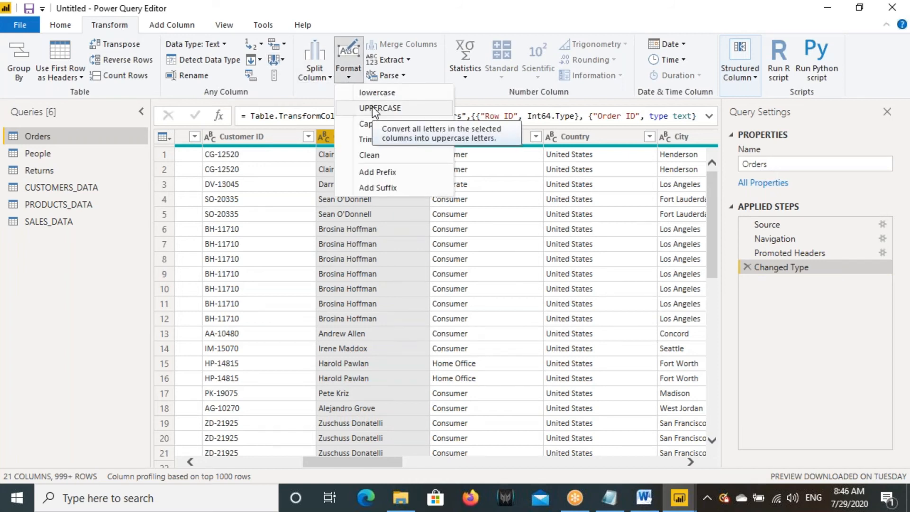
key(ctrl+2)
mouse_move(352, 101)
mouse_down()
mouse_move(415, 115)
mouse_move(619, 257)
mouse_move(846, 300)
mouse_up()
drag(544, 127, 639, 126)
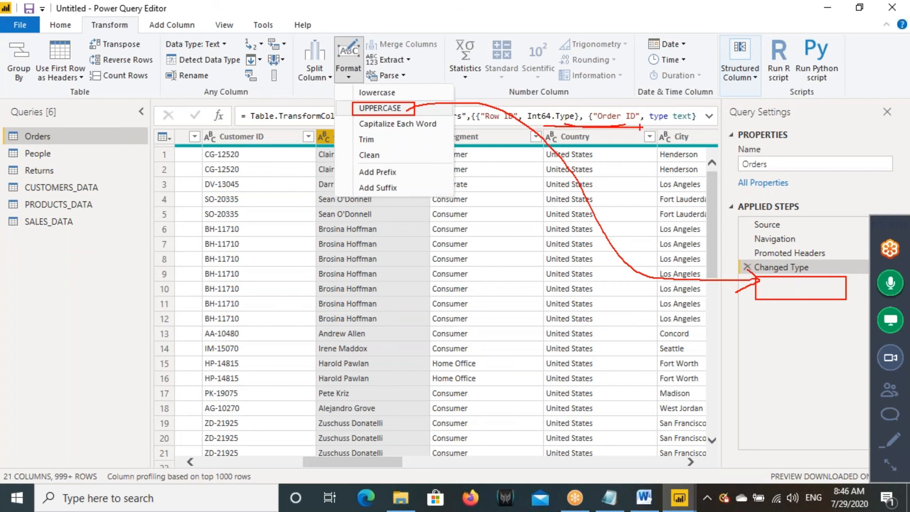
click(346, 75)
click(380, 108)
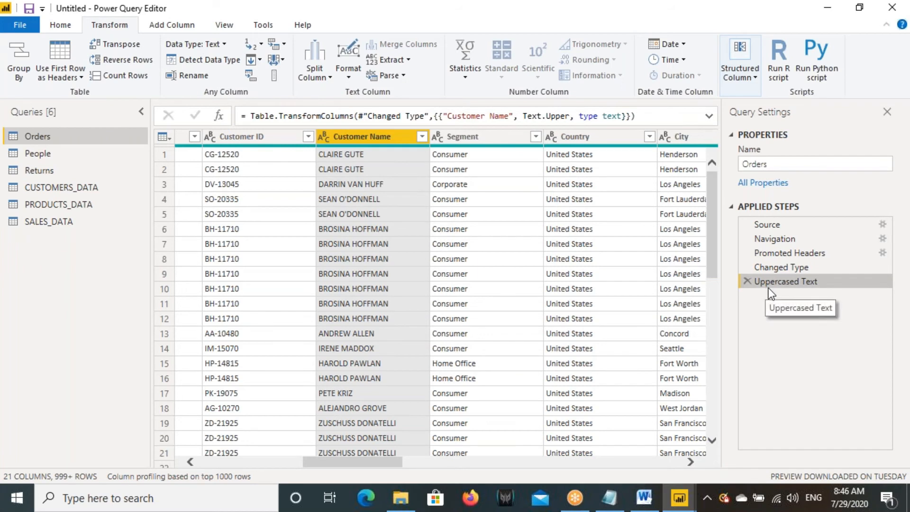
Step: Expand the formula of the Uppercased Text step and examine its full M code
drag(740, 273, 845, 301)
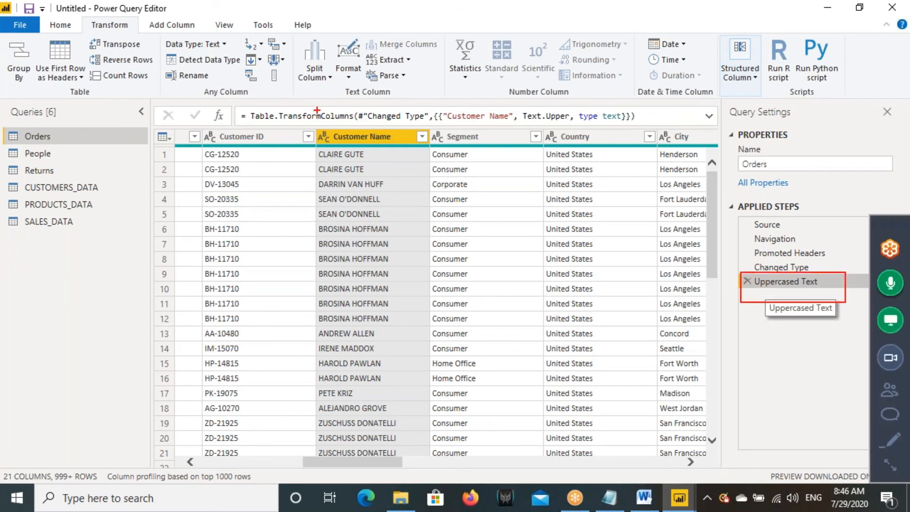
drag(159, 108, 662, 126)
key(Escape)
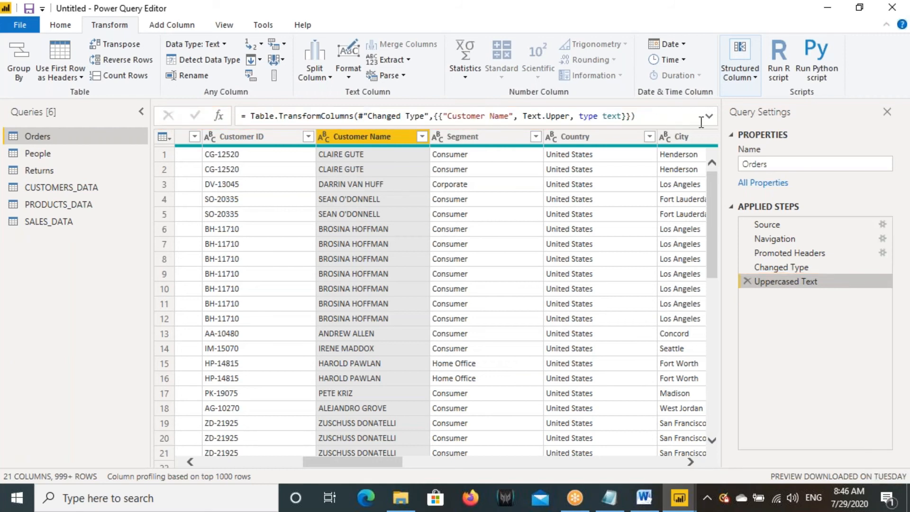
click(707, 118)
click(656, 122)
drag(580, 123, 248, 116)
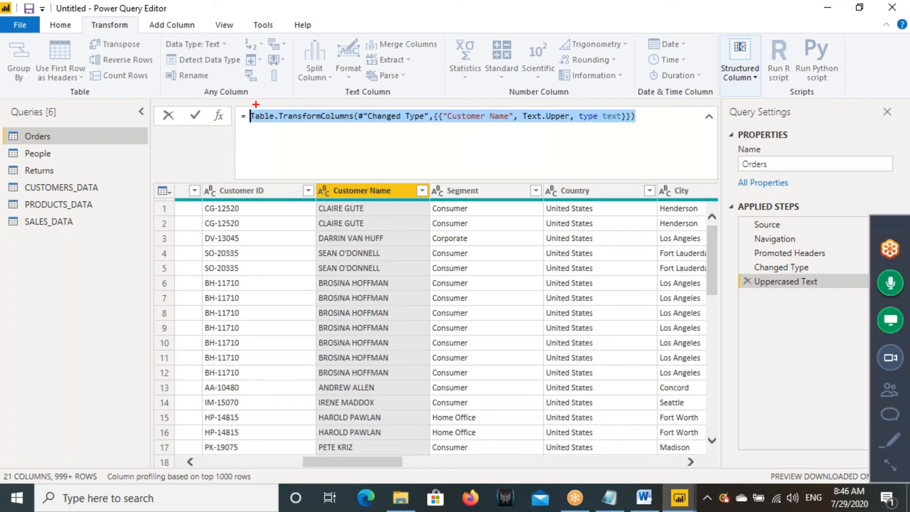
mouse_move(250, 108)
mouse_down()
mouse_move(431, 128)
mouse_move(645, 128)
mouse_up()
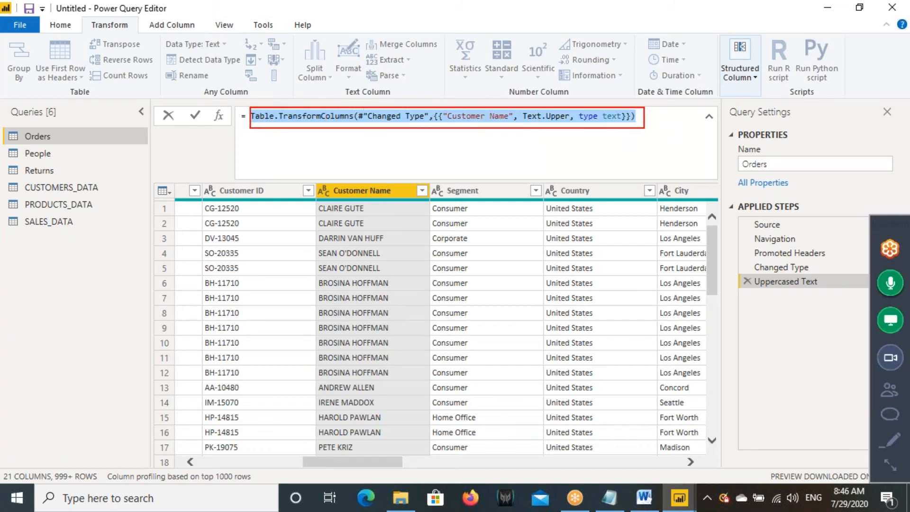
Step: Examine the Text.Upper function and its Customer Name argument in the Uppercased Text formula
click(555, 118)
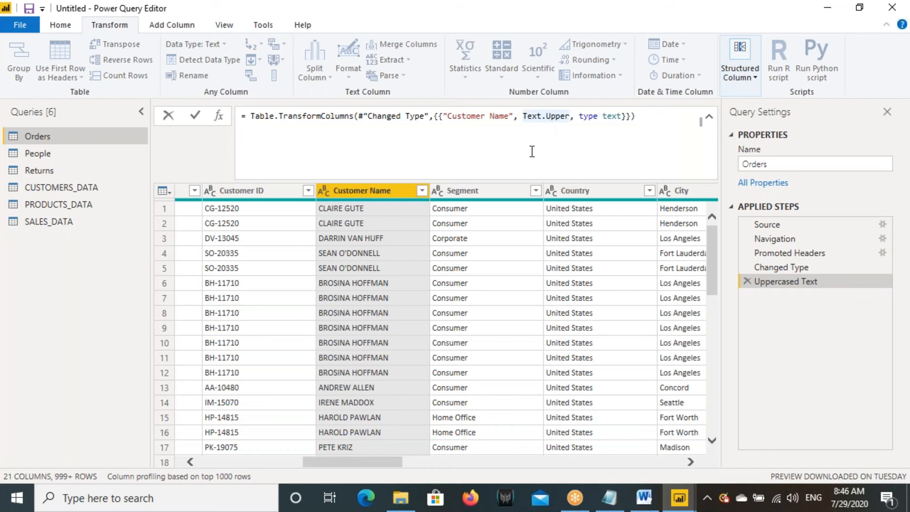
drag(519, 110, 568, 125)
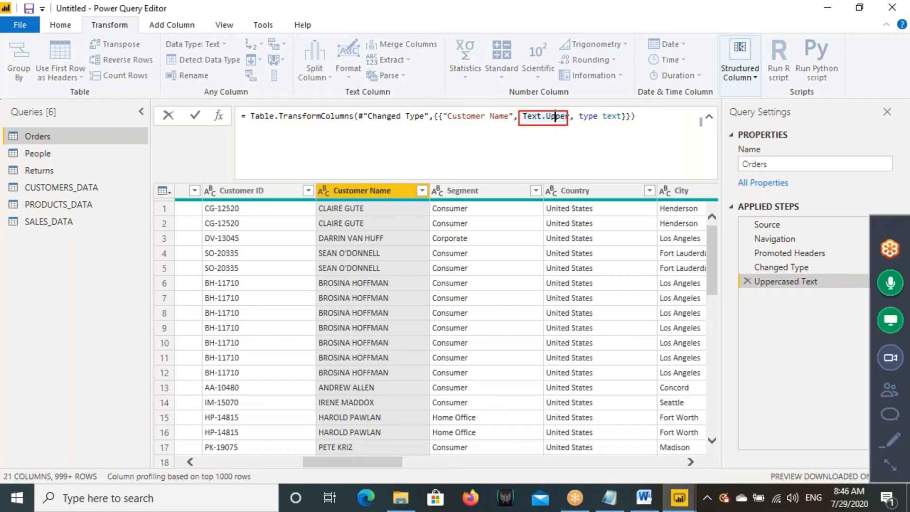
drag(544, 160, 552, 121)
drag(445, 123, 571, 126)
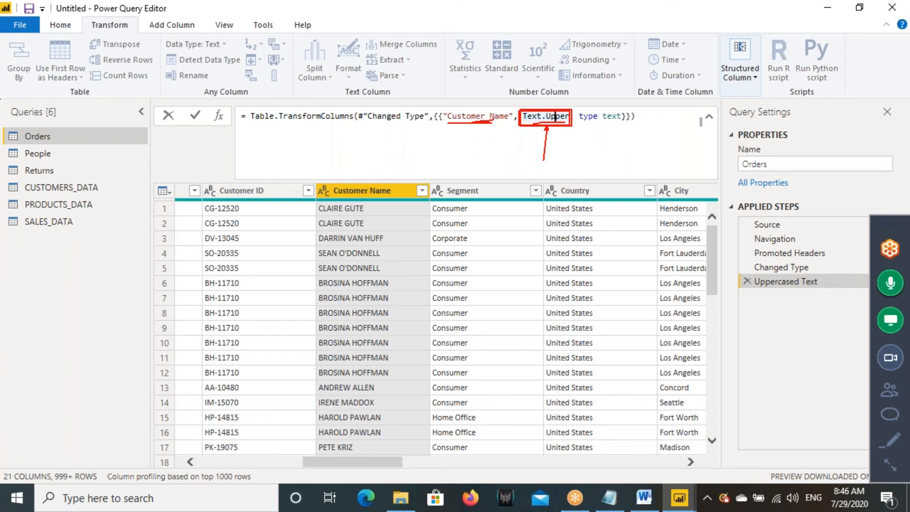
mouse_move(532, 121)
mouse_down()
mouse_move(554, 122)
mouse_move(552, 67)
mouse_move(569, 54)
mouse_move(585, 77)
mouse_up()
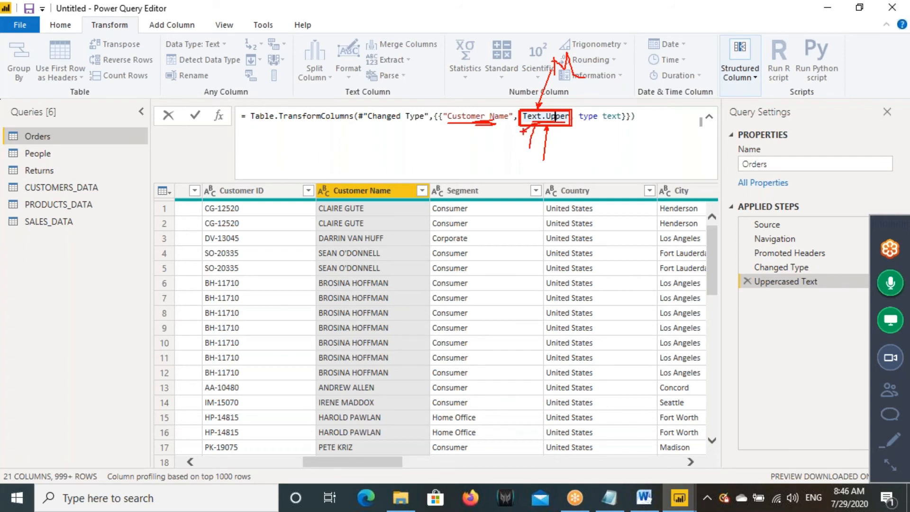
mouse_move(668, 70)
mouse_down()
mouse_move(681, 107)
mouse_move(701, 105)
mouse_move(720, 84)
mouse_up()
drag(760, 74, 742, 107)
mouse_move(327, 38)
mouse_down()
mouse_move(314, 66)
mouse_move(343, 62)
mouse_move(344, 97)
mouse_move(354, 67)
mouse_up()
mouse_move(363, 41)
mouse_down()
mouse_move(365, 61)
mouse_move(378, 35)
mouse_up()
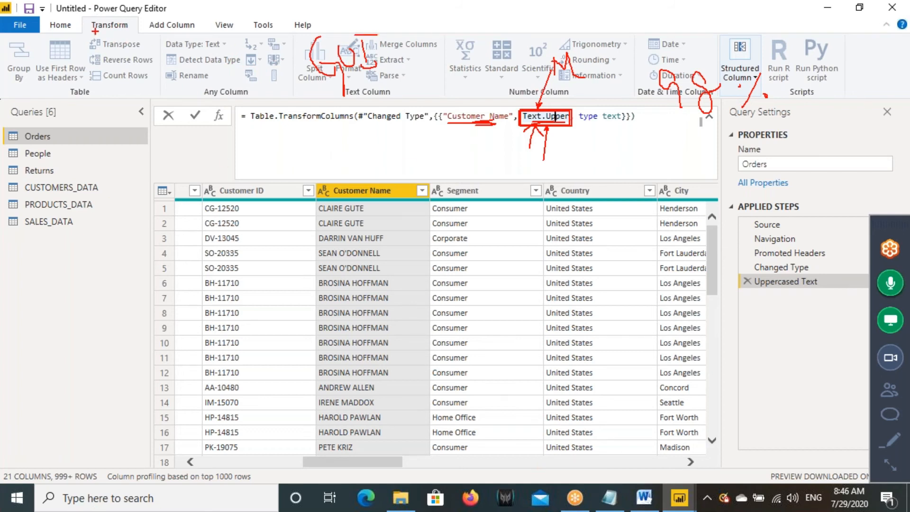
drag(96, 13, 142, 14)
mouse_move(394, 45)
mouse_down()
mouse_move(300, 30)
mouse_move(402, 34)
mouse_move(334, 26)
mouse_up()
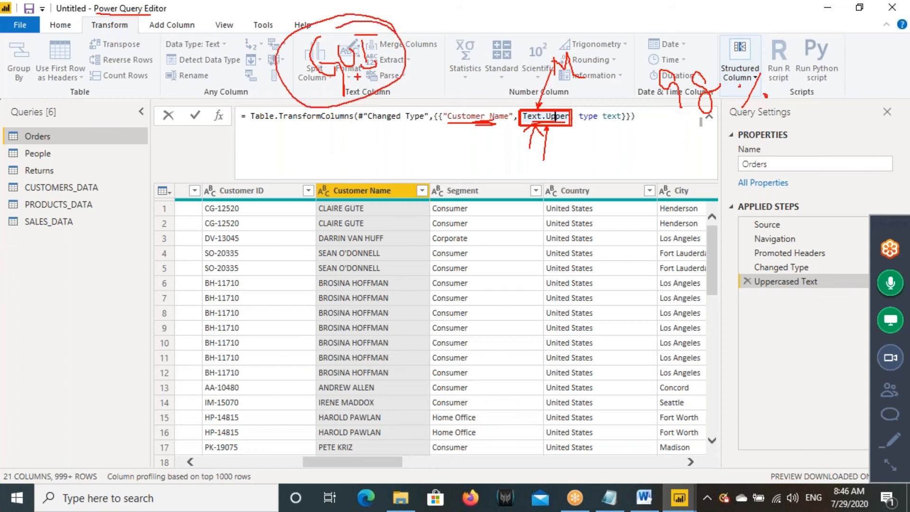
drag(527, 116, 565, 116)
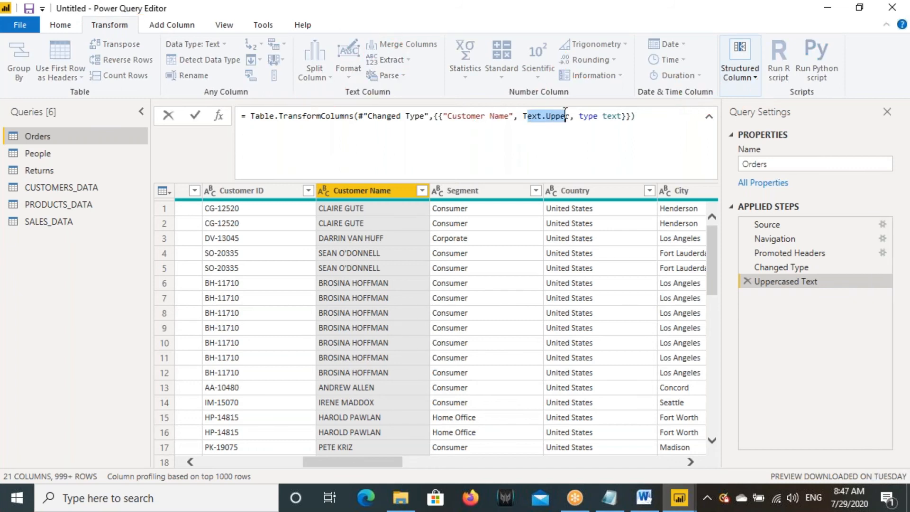
Step: Compare the Customer Name argument in the Uppercased Text formula with the values of the Customer Name column
drag(451, 115, 508, 116)
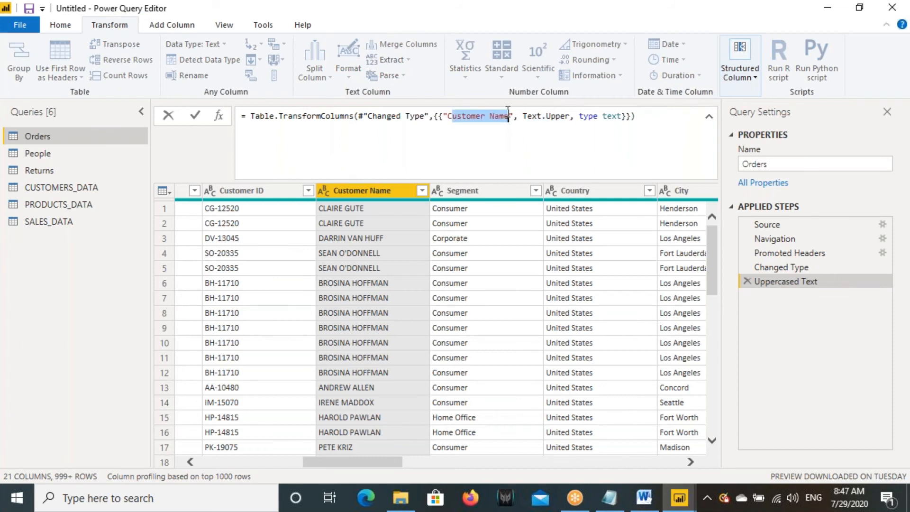
mouse_move(317, 205)
mouse_down()
mouse_move(410, 400)
mouse_move(418, 441)
mouse_up()
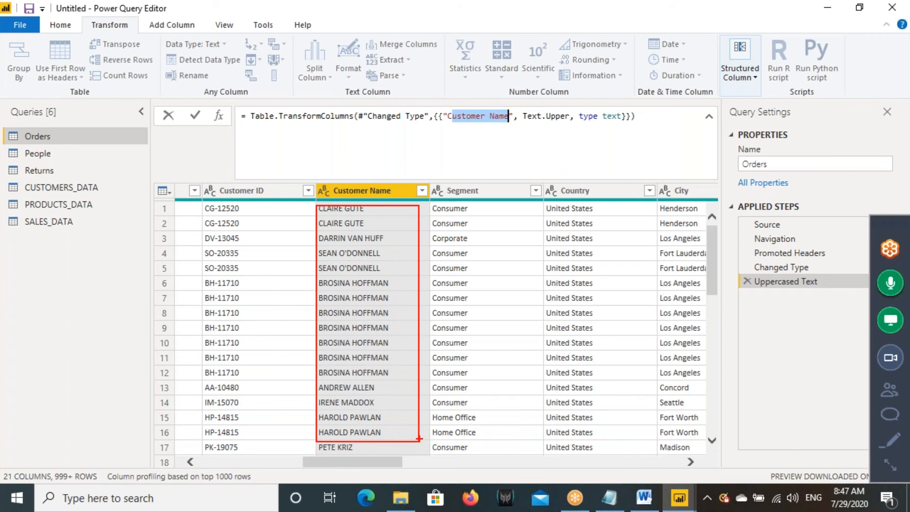
key(Escape)
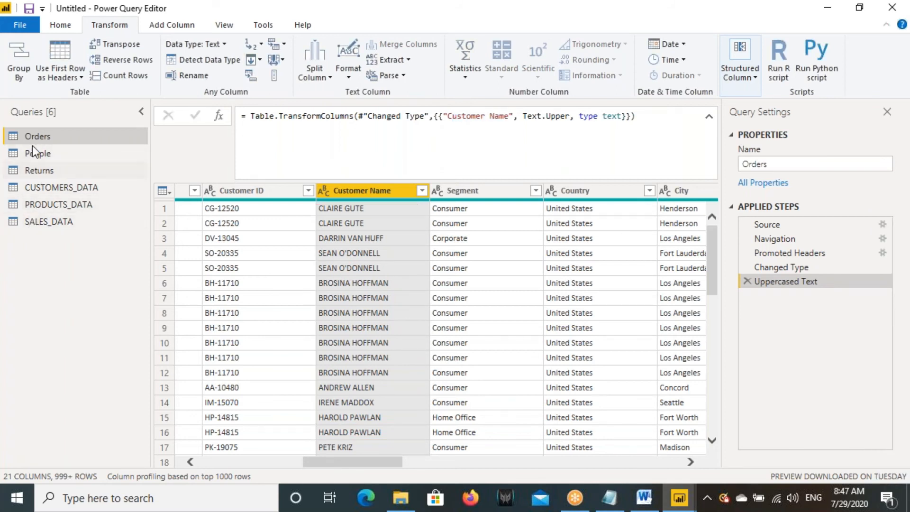
Step: Open the CUSTOMERS_DATA query and examine its FirstName, MiddleName and LastName columns
click(55, 187)
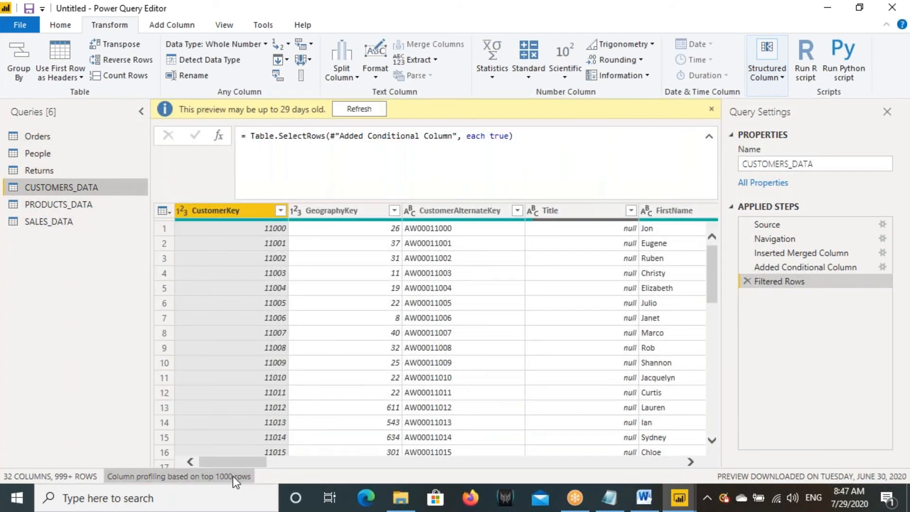
drag(241, 464, 286, 464)
click(299, 211)
click(430, 211)
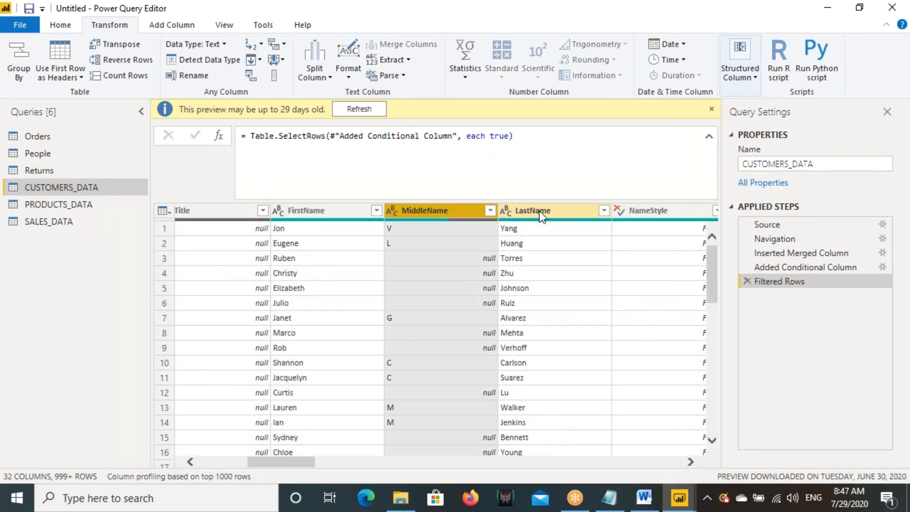
click(539, 212)
click(311, 212)
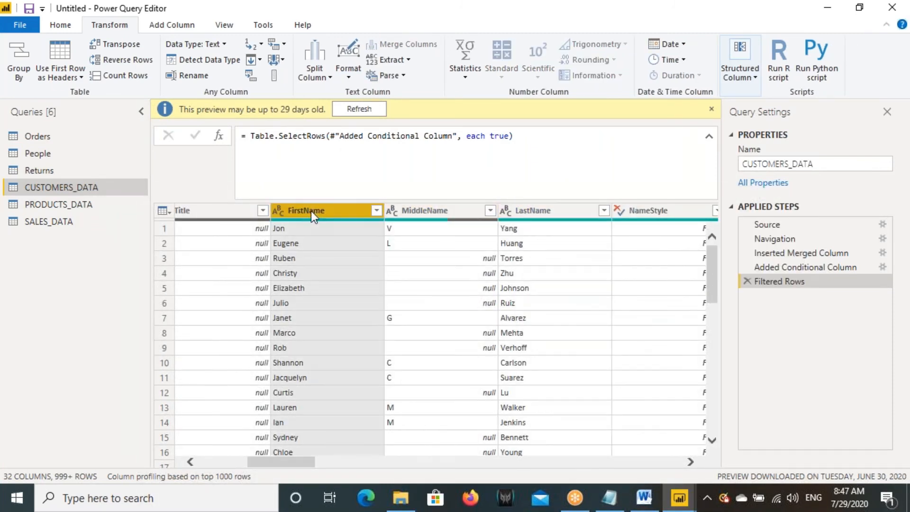
click(451, 213)
click(527, 210)
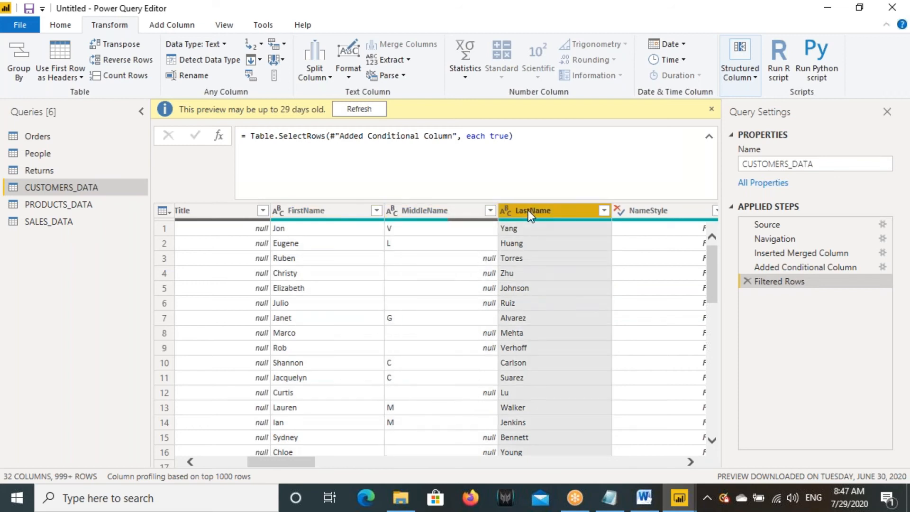
click(317, 212)
click(428, 214)
Step: Remove the Filtered Rows, Added Conditional Column and Inserted Merged Column steps from the CUSTOMERS_DATA query
click(777, 270)
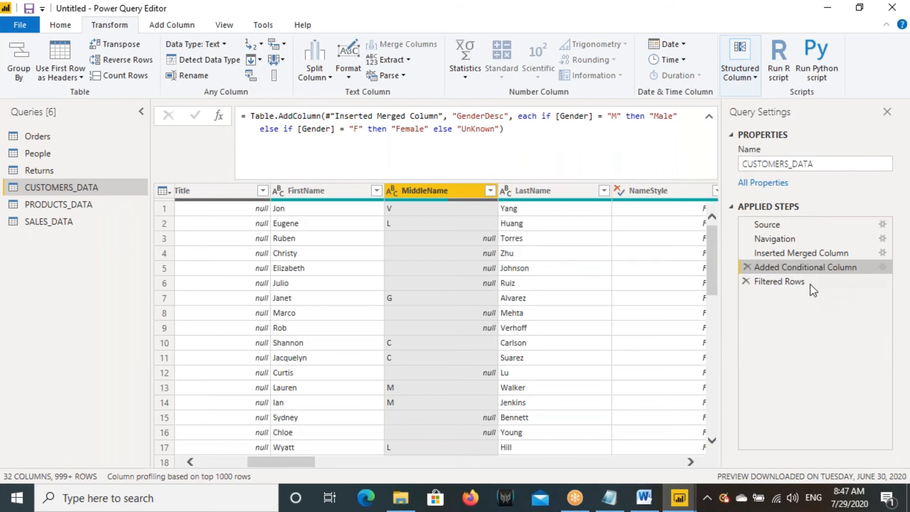
click(746, 282)
click(747, 267)
click(747, 252)
Step: Select the FirstName, MiddleName and LastName columns together, in that order
click(321, 191)
click(453, 195)
click(547, 194)
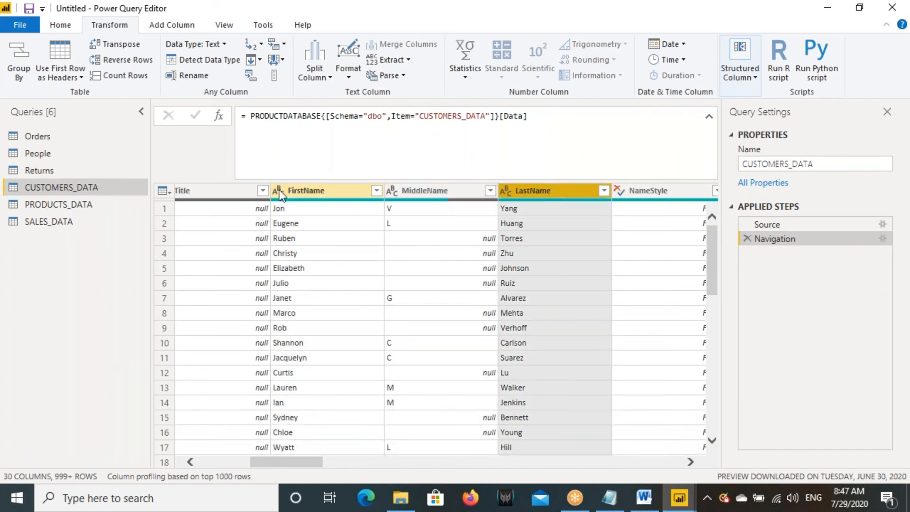
ctrl+click(316, 191)
ctrl+click(425, 191)
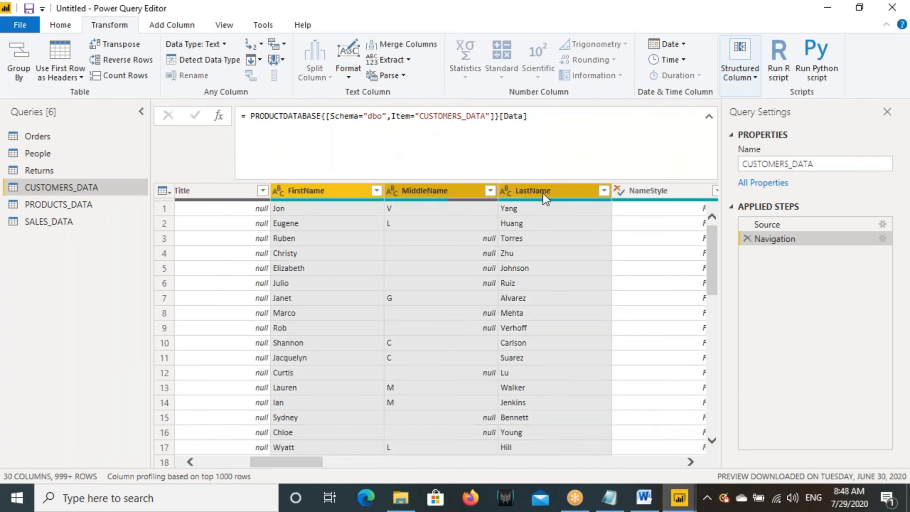
click(331, 196)
ctrl+click(417, 195)
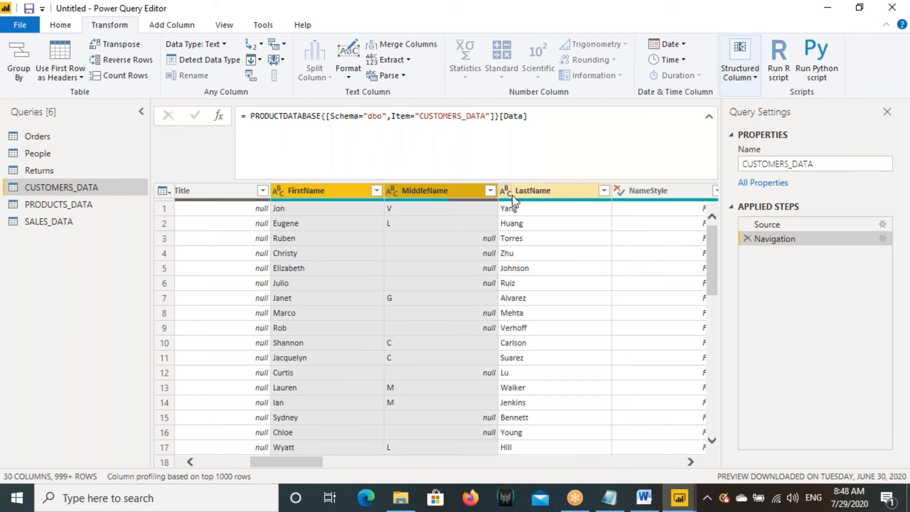
ctrl+click(513, 202)
Step: Add a new column named CustFullName that merges the selected name columns with a Space separator
click(169, 26)
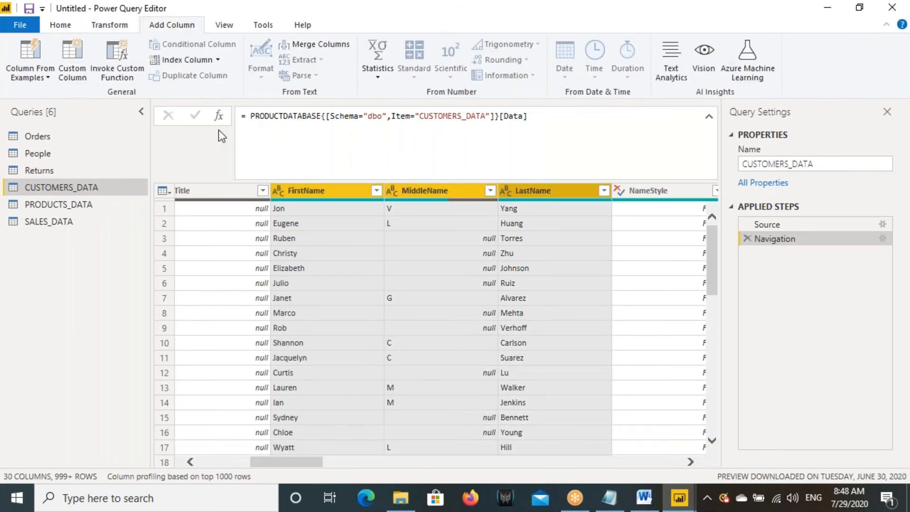
click(328, 46)
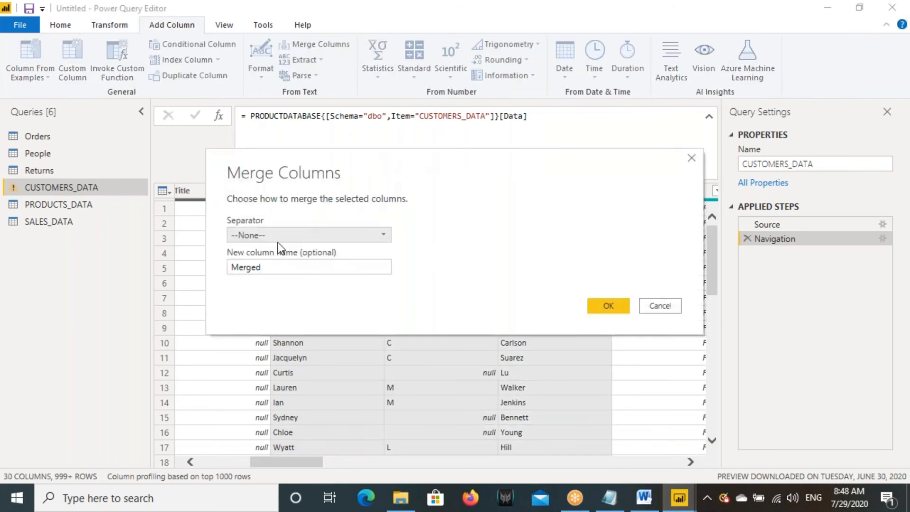
click(278, 237)
click(237, 323)
drag(262, 267, 224, 268)
text(Cust)
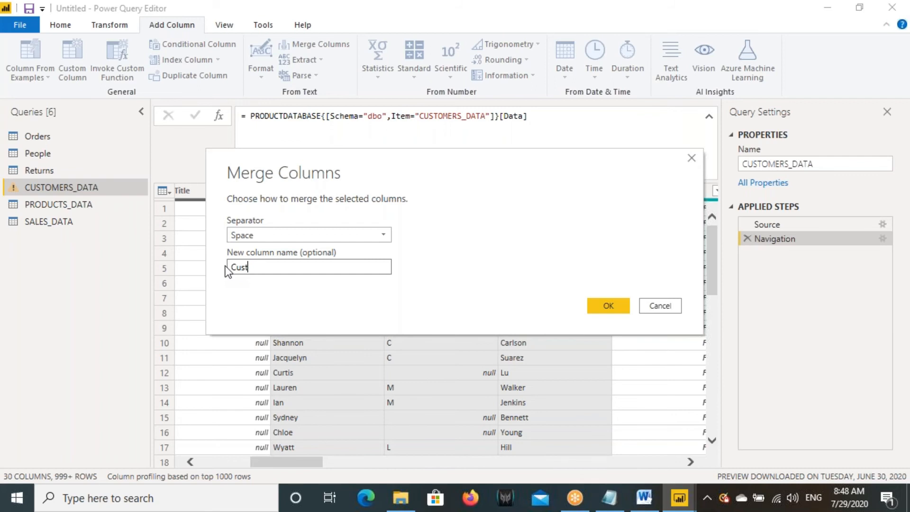
text(FullName)
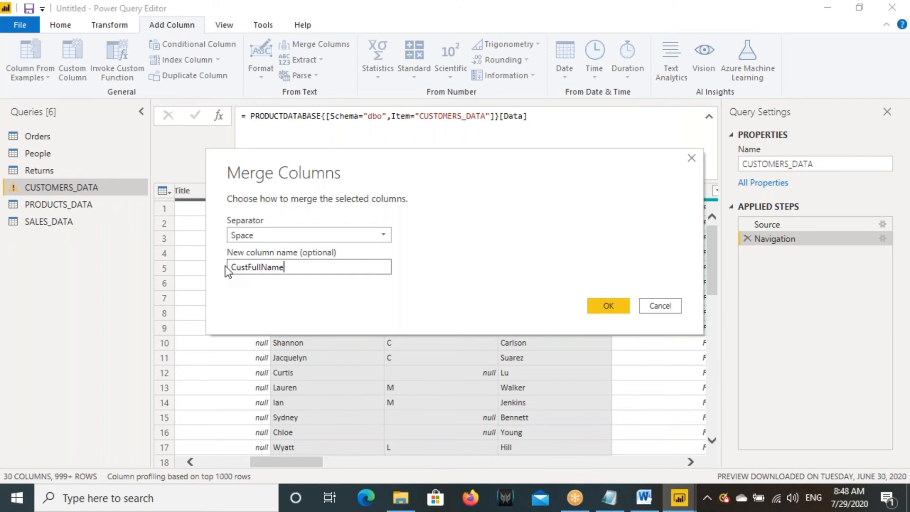
click(608, 306)
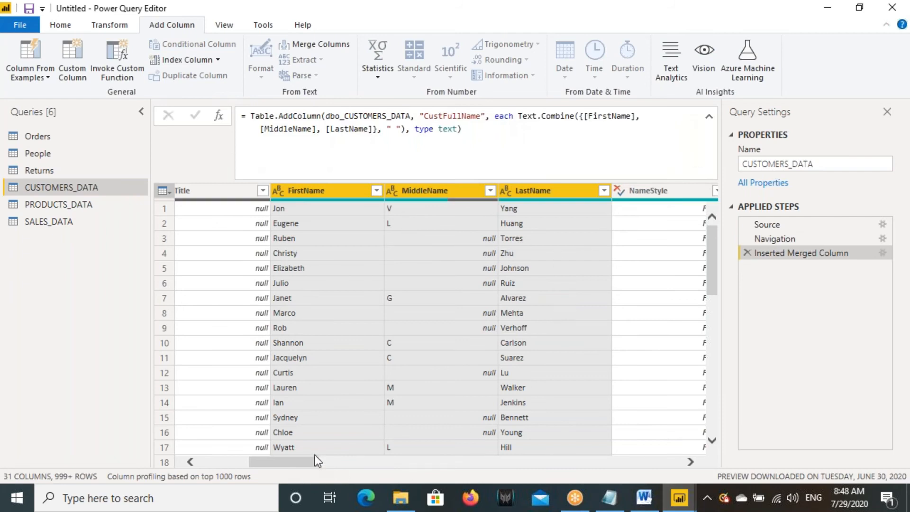
Step: Examine the new CustFullName column and its Inserted Merged Column entry among the applied steps
drag(327, 462, 673, 469)
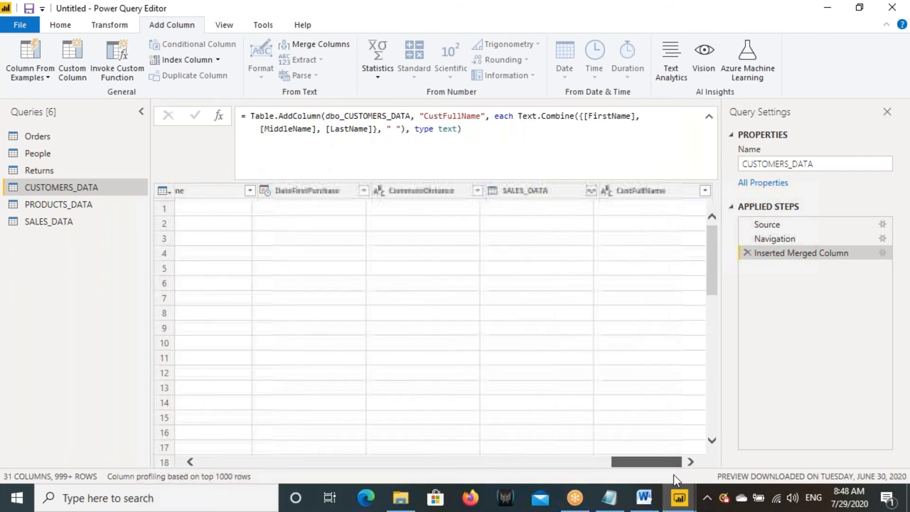
click(632, 190)
key(ctrl+2)
drag(742, 247, 852, 268)
drag(765, 261, 801, 259)
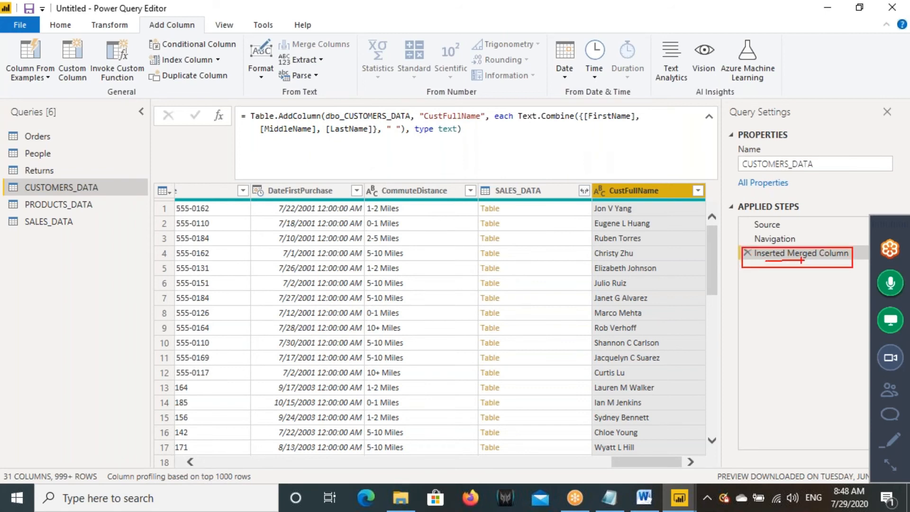
key(Escape)
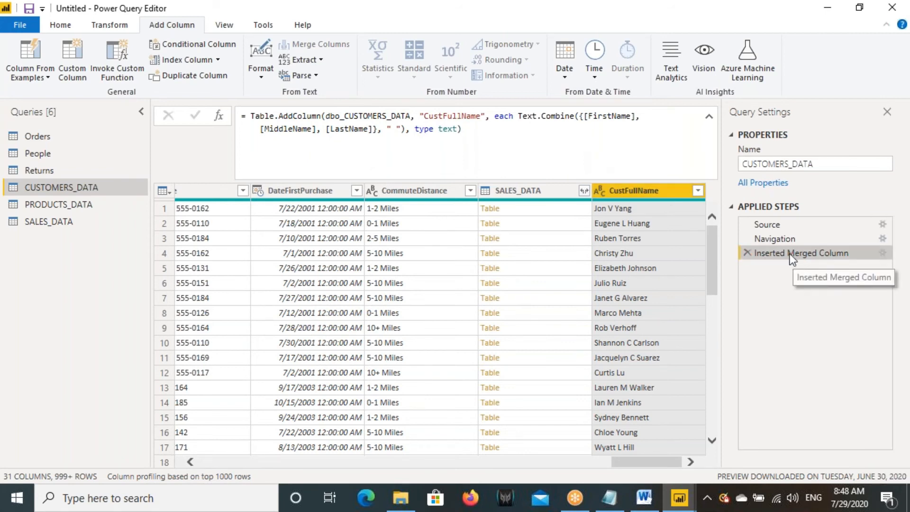
Step: Examine how Merge Columns maps to the Text.Combine function, its three name columns, the space separator and the text type
key(ctrl+2)
mouse_move(237, 105)
mouse_down()
mouse_move(409, 142)
mouse_move(658, 144)
mouse_up()
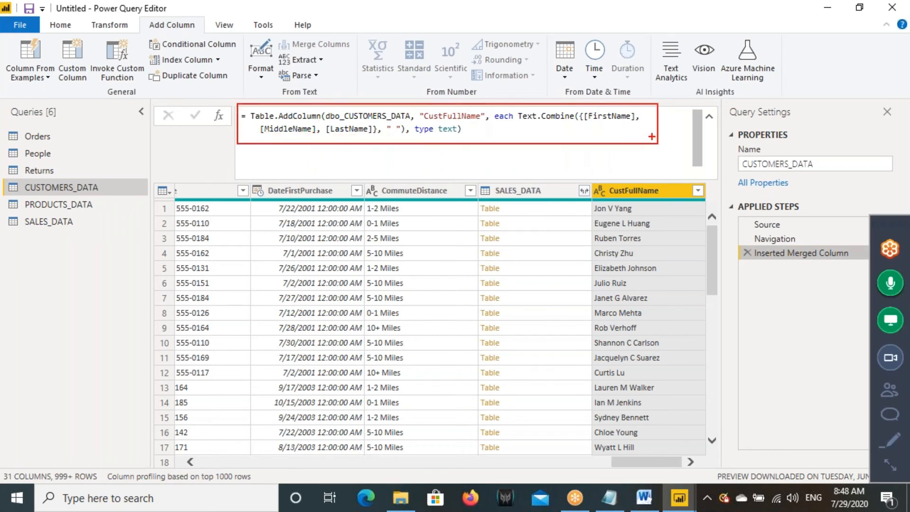
drag(277, 34, 353, 54)
drag(437, 136, 477, 133)
mouse_move(518, 106)
mouse_down()
mouse_move(604, 145)
mouse_move(618, 133)
mouse_up()
mouse_move(286, 163)
mouse_down()
mouse_move(284, 140)
mouse_move(270, 150)
mouse_move(308, 155)
mouse_move(348, 137)
mouse_move(336, 148)
mouse_up()
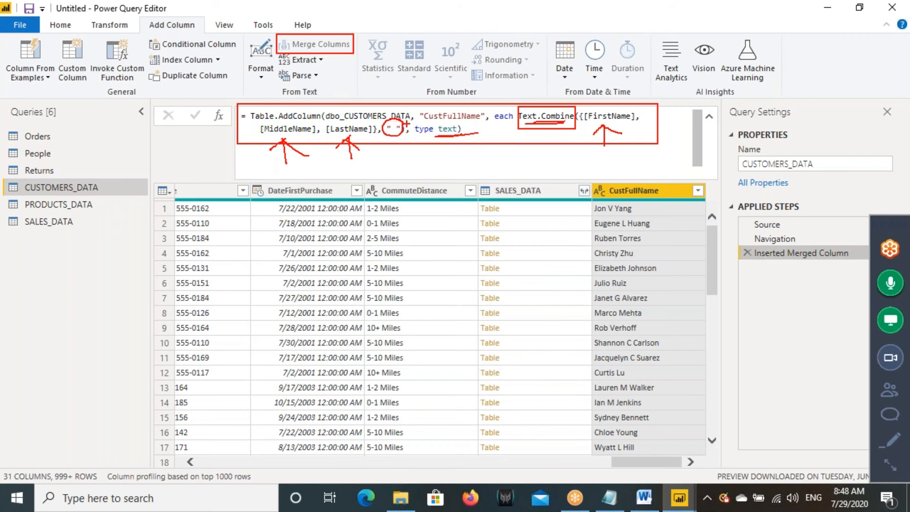
drag(355, 38, 375, 10)
drag(535, 124, 575, 129)
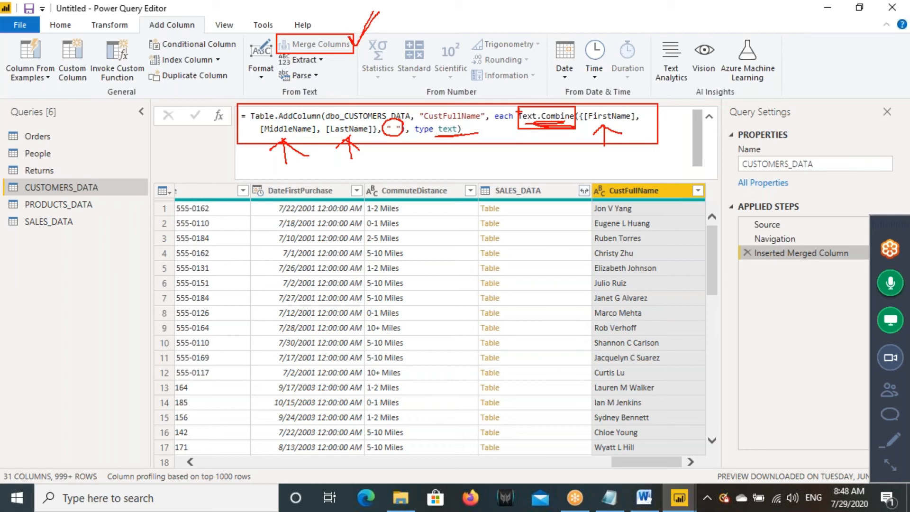
mouse_move(518, 105)
mouse_down()
mouse_move(572, 132)
mouse_move(625, 123)
mouse_up()
drag(275, 137, 368, 137)
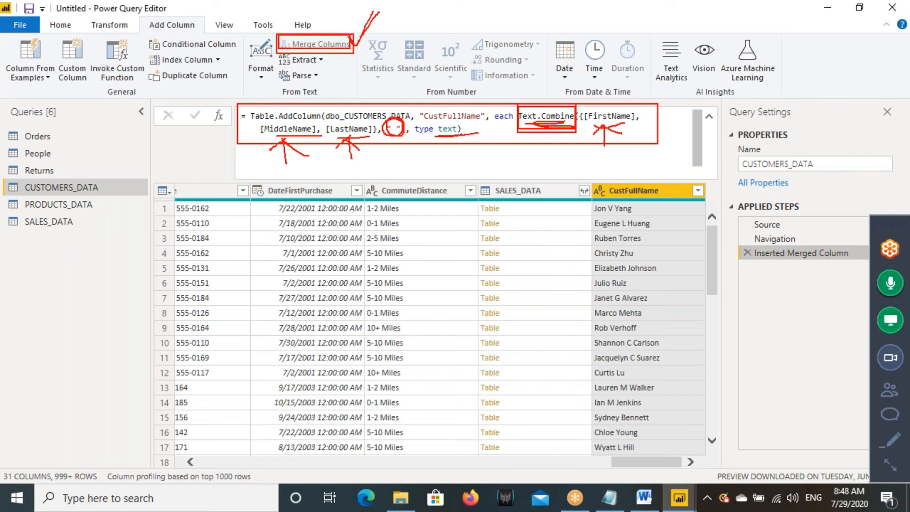
key(Escape)
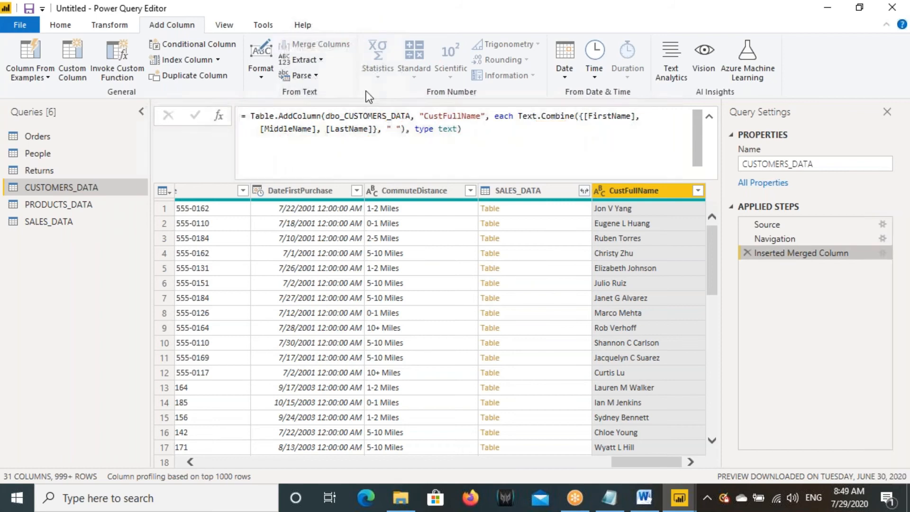
Step: Compare the full Table.AddColumn formula with the values of the CustFullName column
click(392, 128)
drag(462, 129, 252, 115)
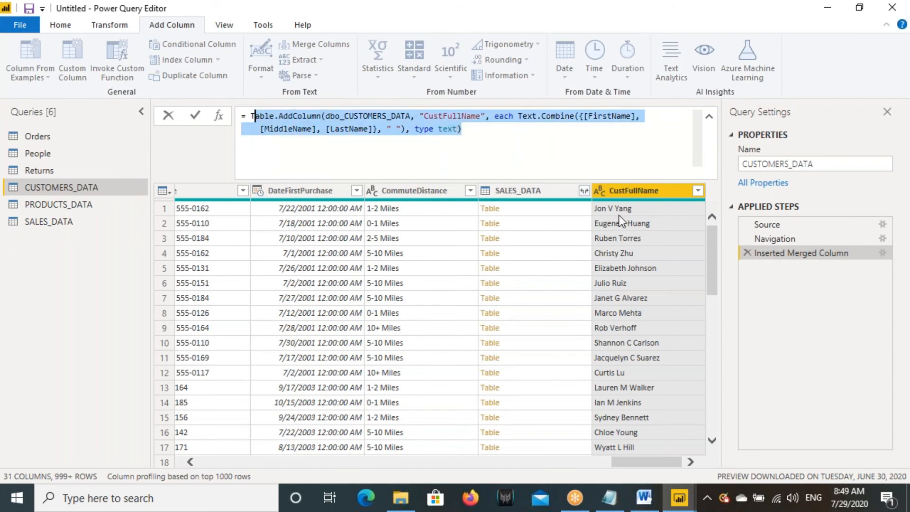
drag(593, 205, 689, 454)
Step: Change the Text.Combine separator in the Inserted Merged Column formula to a comma followed by a space
click(390, 139)
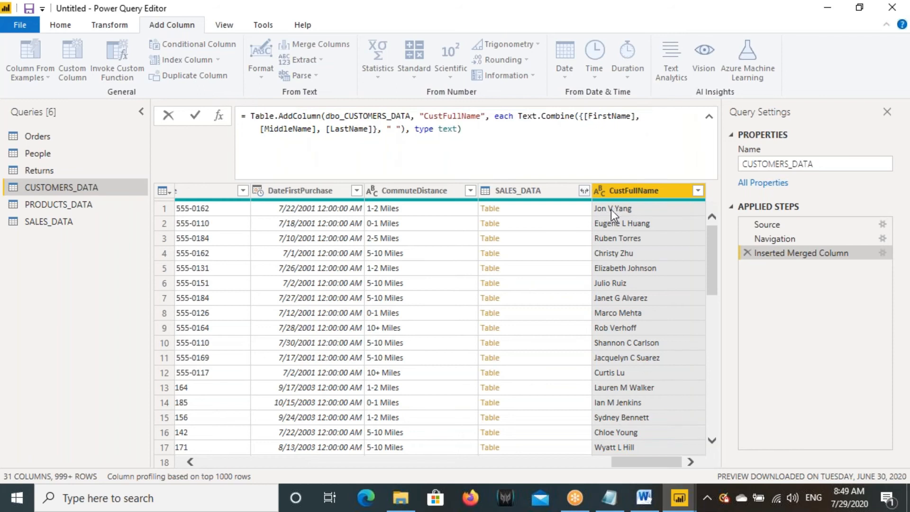
text(,)
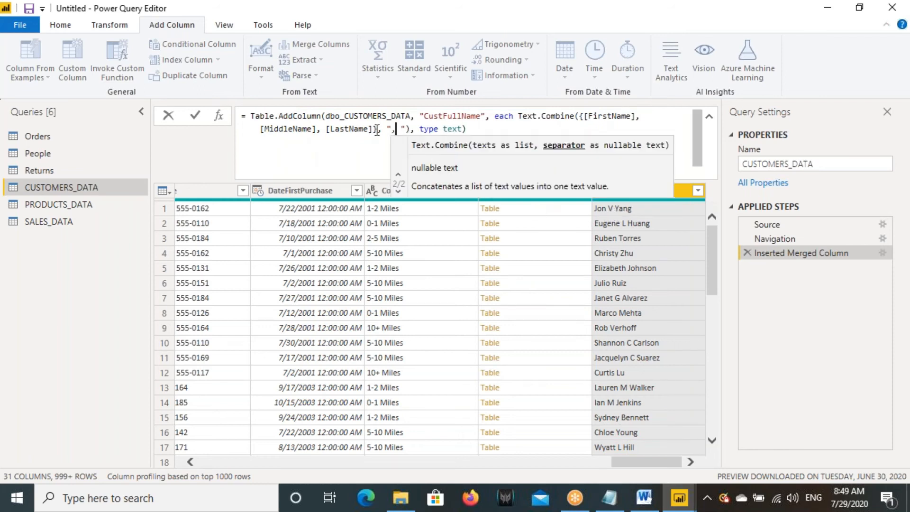
click(483, 132)
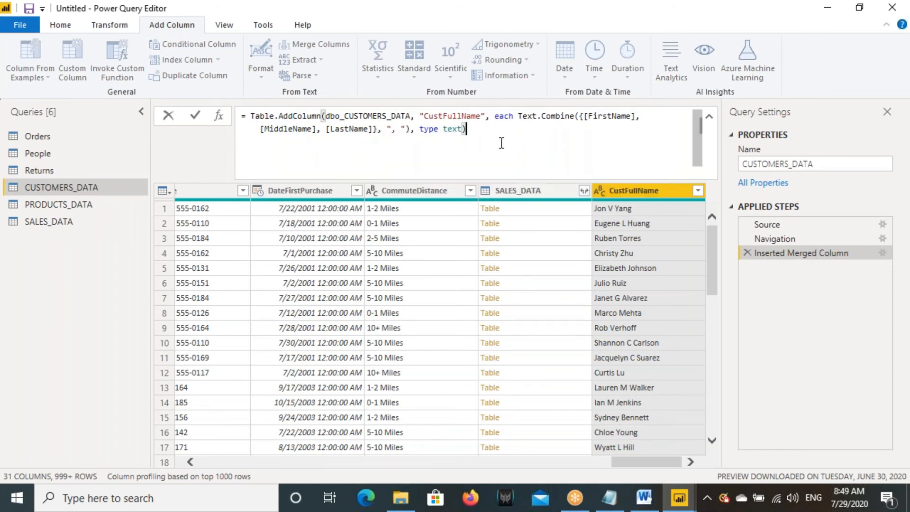
key(Return)
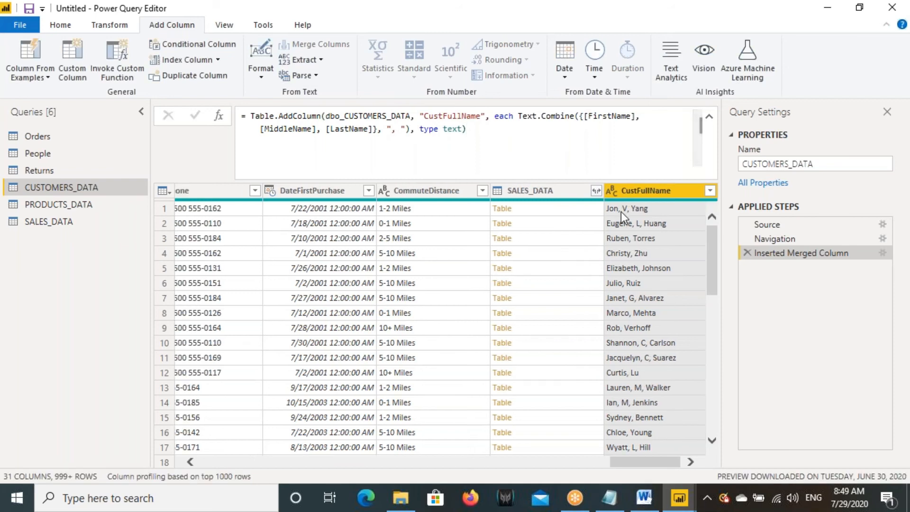
Step: Review the edited Table.AddColumn formula and its Text.Combine part against the CustFullName column
drag(470, 129, 255, 106)
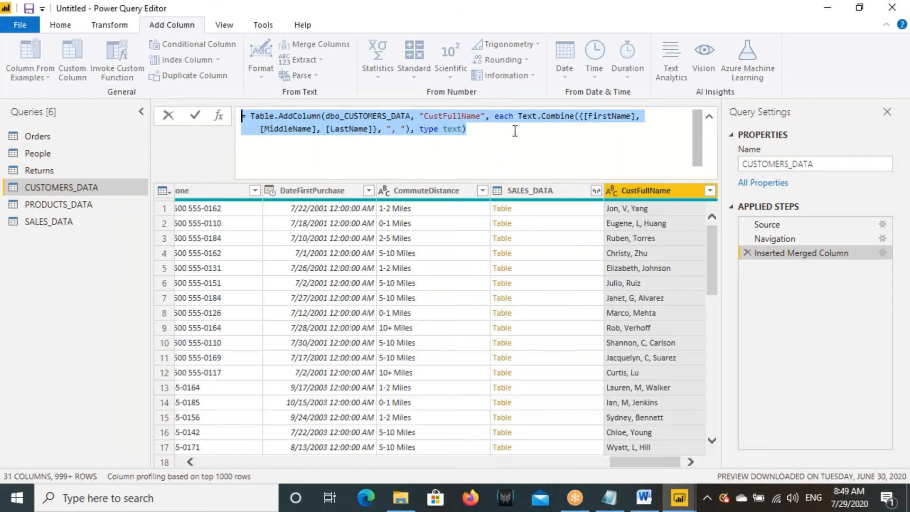
drag(520, 122, 604, 149)
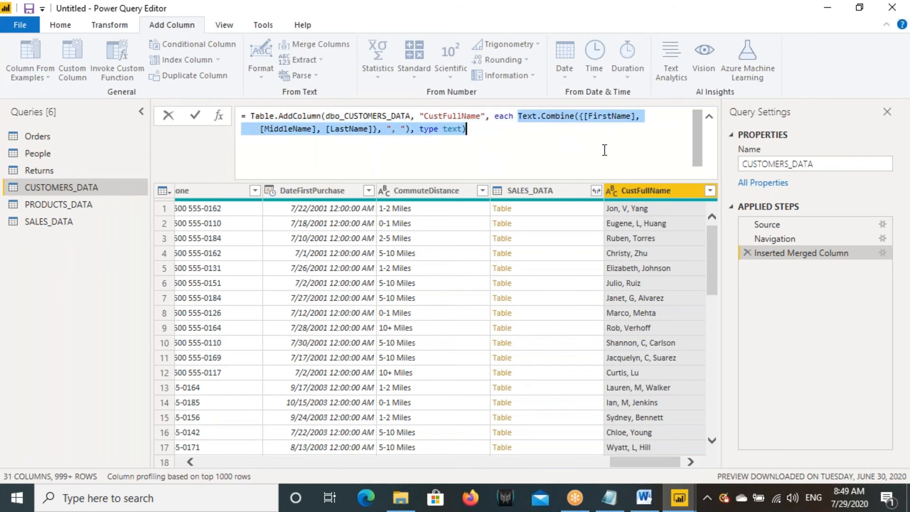
click(639, 190)
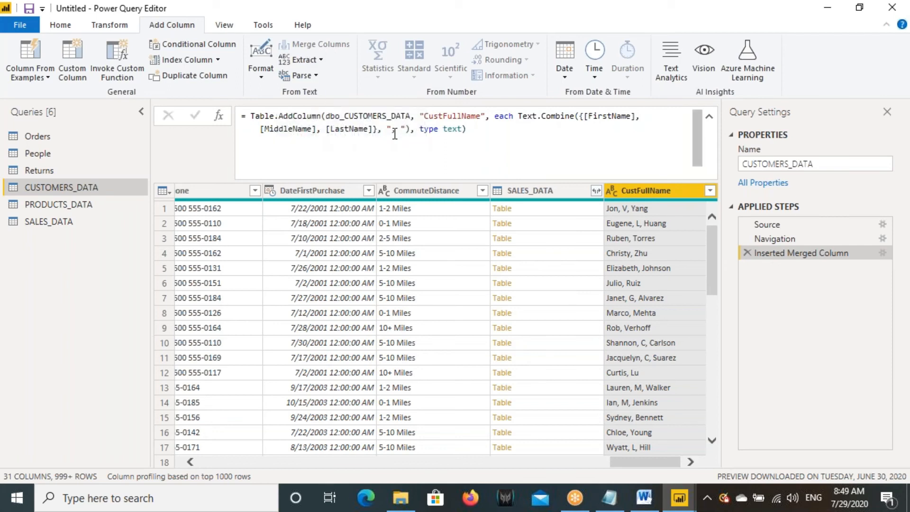
Step: Remove the comma from the Text.Combine separator, leaving a single space between the names
click(397, 134)
key(BackSpace)
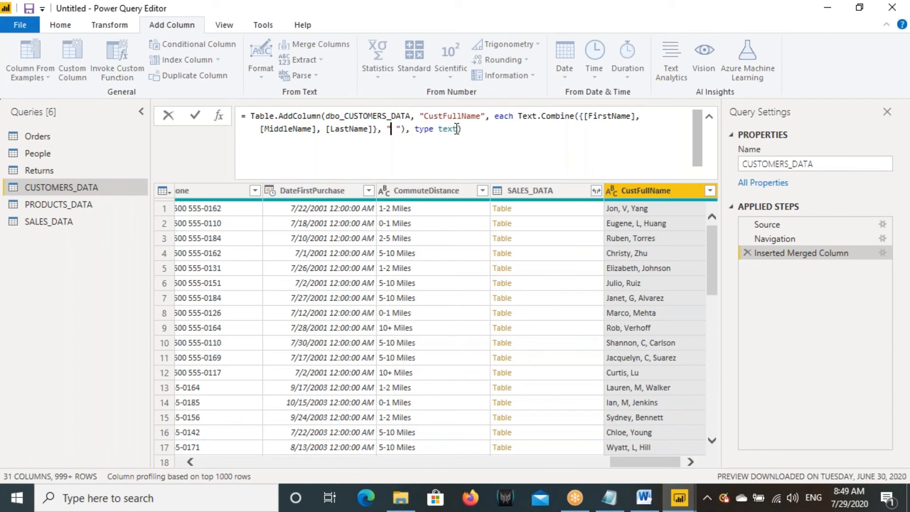
key(Return)
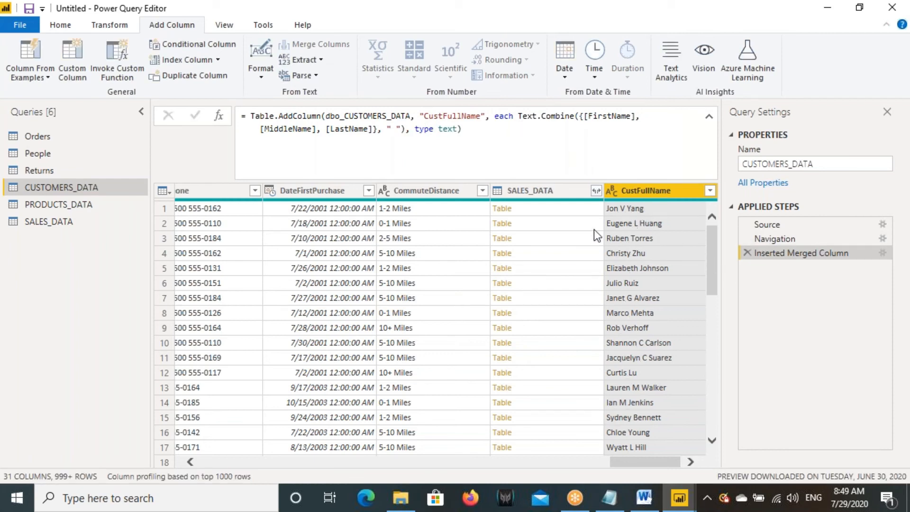
Step: Start a conditional column named GenderDesc in the CUSTOMERS_DATA query, with the Gender column selected
drag(618, 464, 365, 446)
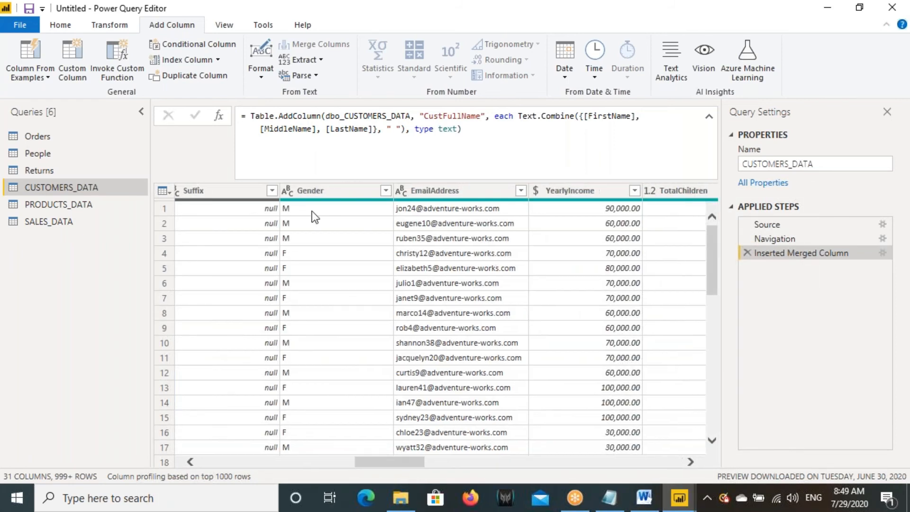
click(313, 198)
drag(281, 182, 392, 380)
key(Escape)
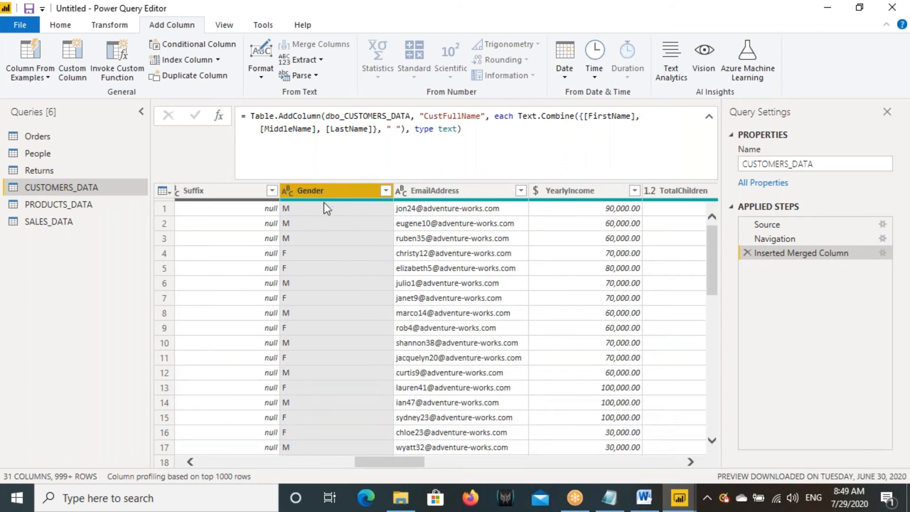
click(199, 43)
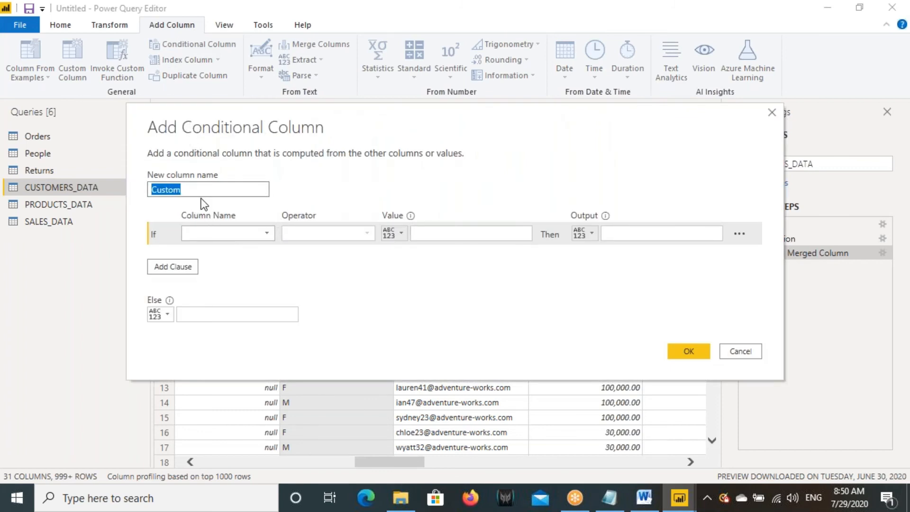
text(GenderDesc)
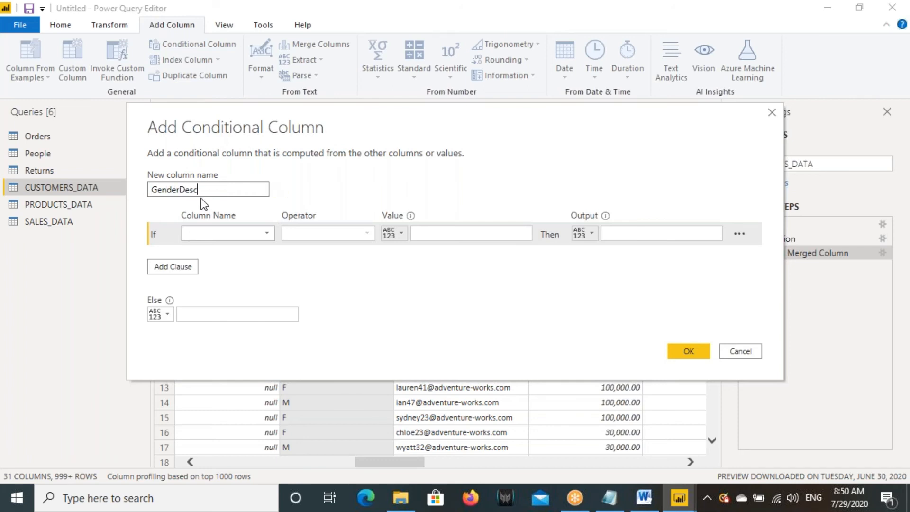
Step: Define the first condition so that the output is Male when Gender equals M
click(206, 229)
click(202, 405)
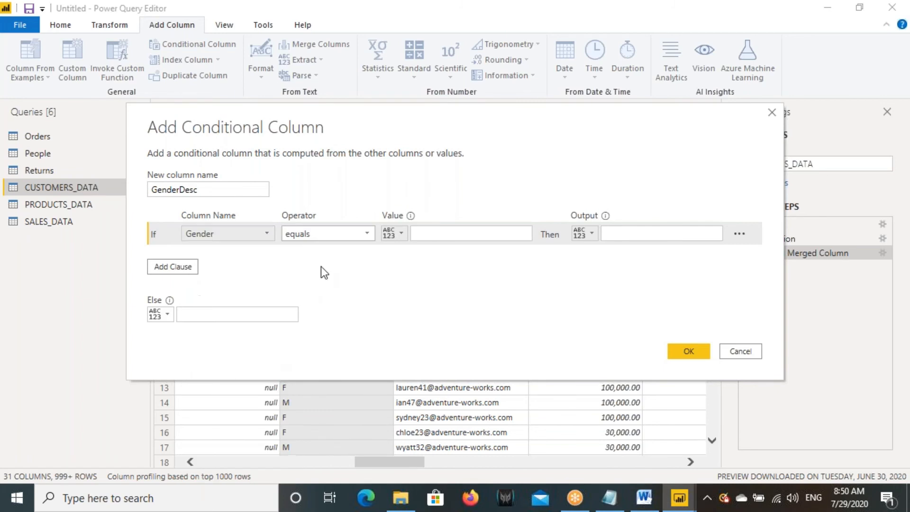
click(423, 228)
click(638, 238)
text(Male)
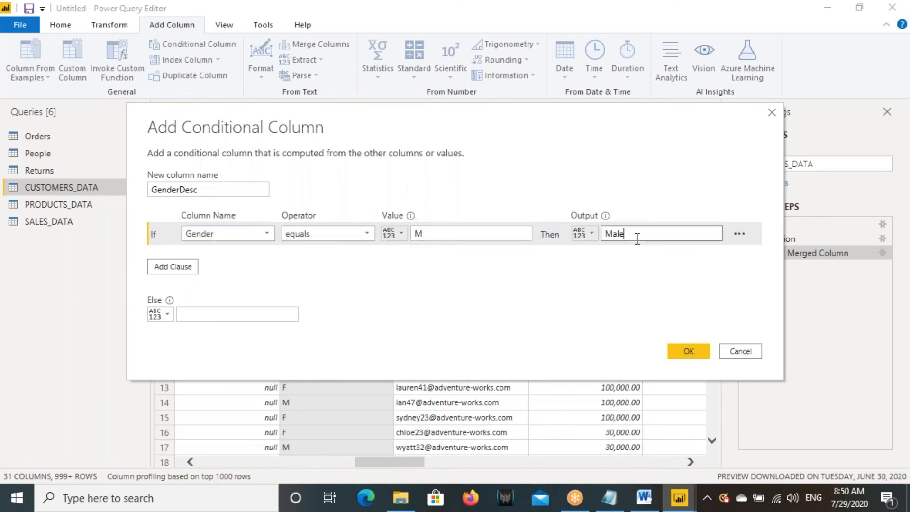
Step: Add an else-if clause that outputs Female when Gender equals F
click(189, 273)
click(234, 257)
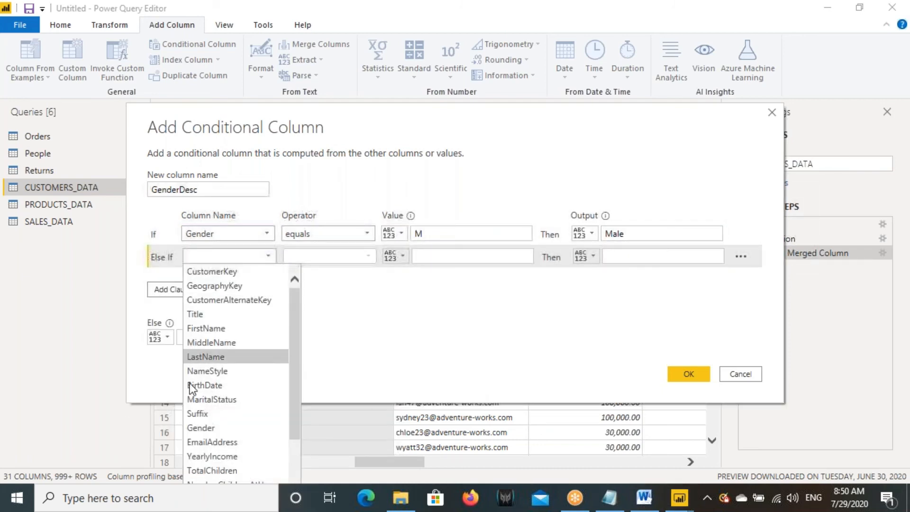
click(201, 427)
click(430, 251)
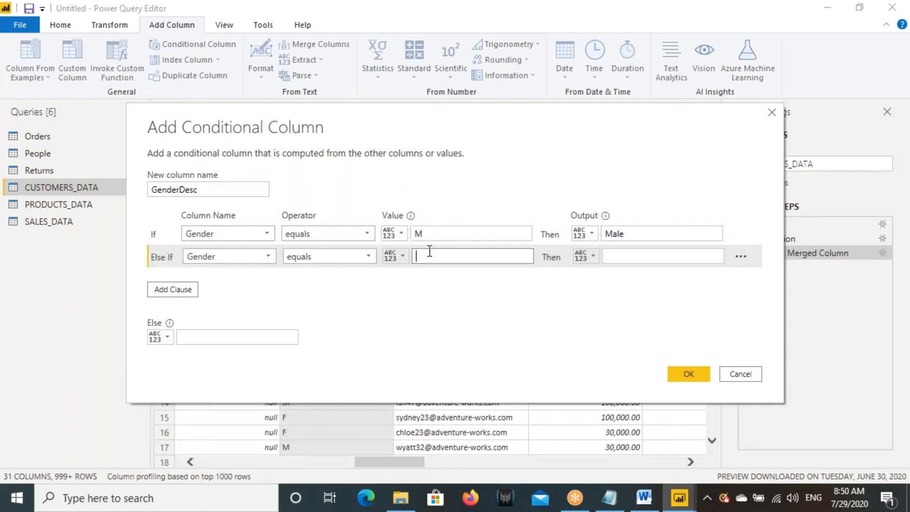
text(F)
click(614, 257)
text(Fema)
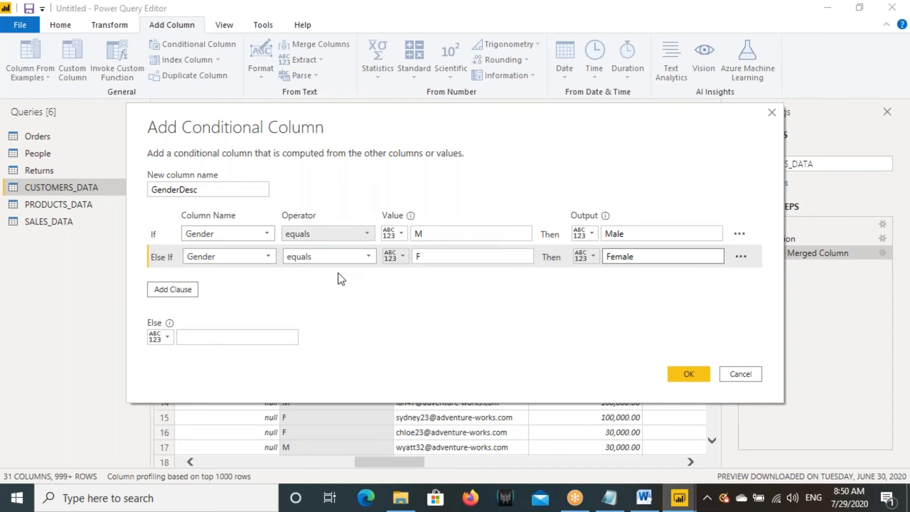
Step: Set the else value to UnKnown and create the conditional column
click(254, 342)
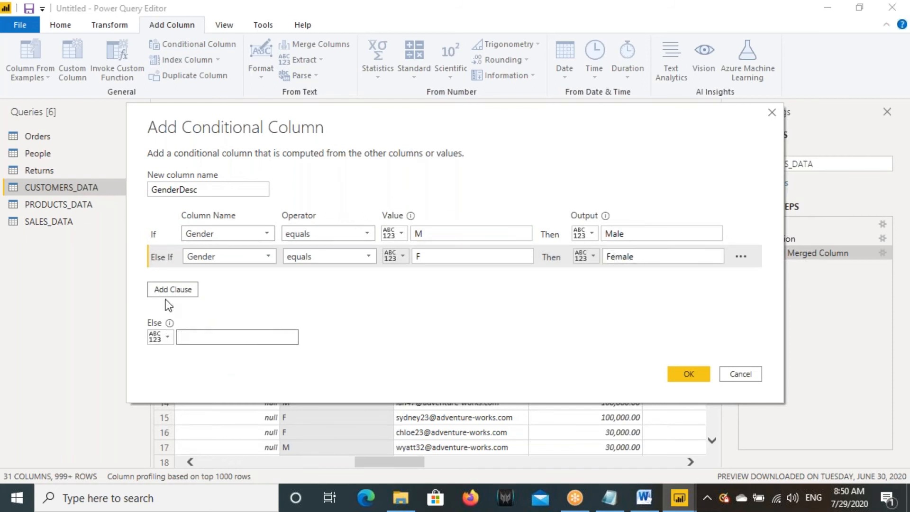
text(UnKnown)
click(691, 374)
Step: Review the GenderDesc column, its Added Conditional Column step and the if / else if conditions in its Table.AddColumn formula
click(658, 192)
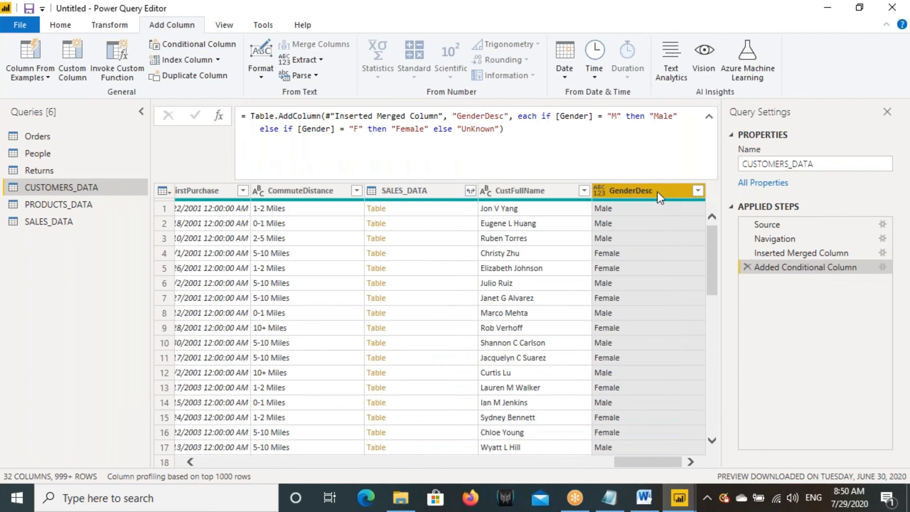
drag(592, 187, 685, 205)
drag(735, 262, 853, 278)
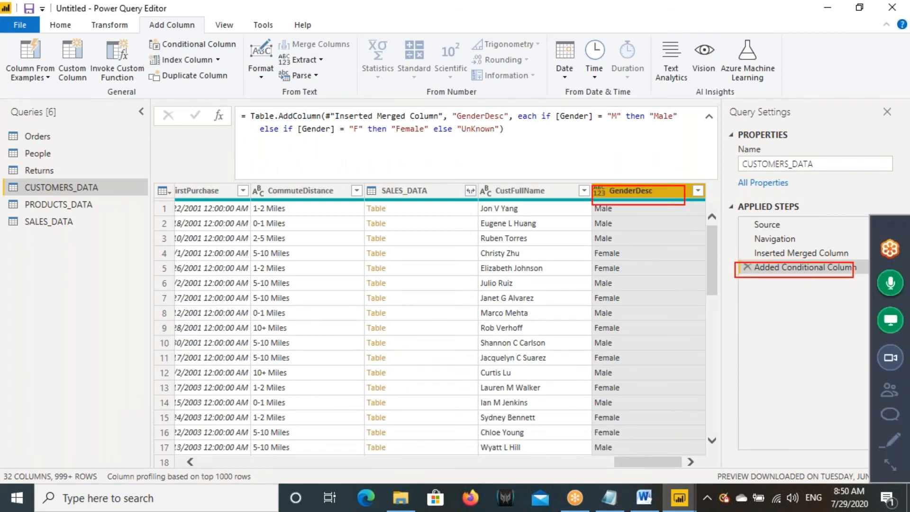
mouse_move(233, 107)
mouse_down()
mouse_move(354, 137)
mouse_move(686, 148)
mouse_up()
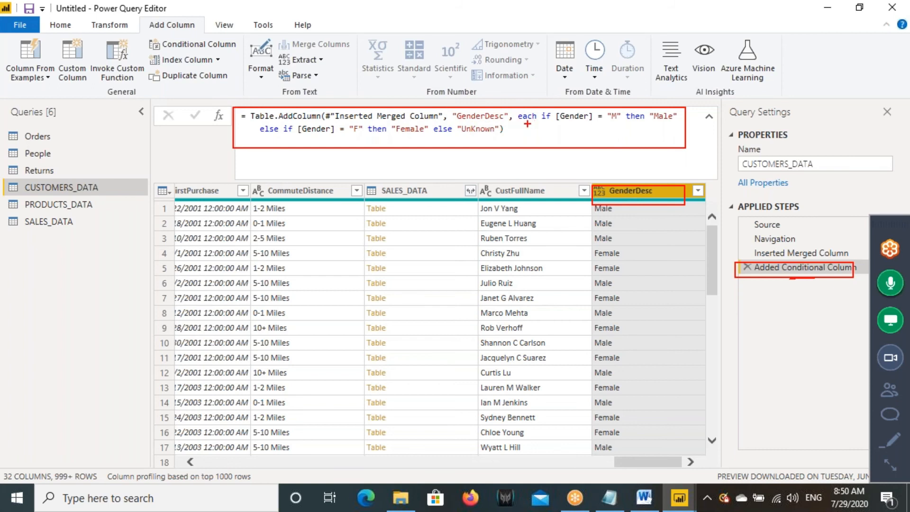
drag(538, 120, 585, 121)
drag(663, 123, 677, 122)
drag(268, 137, 327, 135)
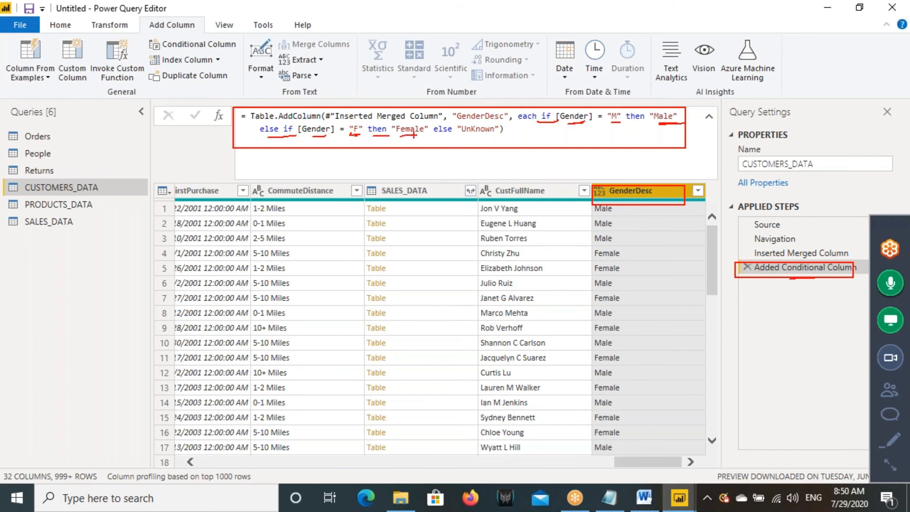
drag(605, 100, 631, 56)
drag(345, 155, 326, 179)
drag(466, 138, 501, 137)
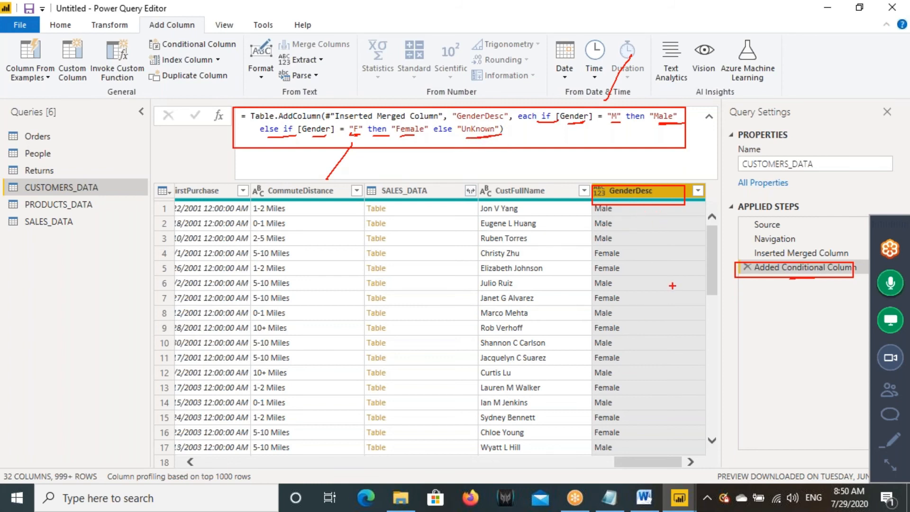
click(75, 21)
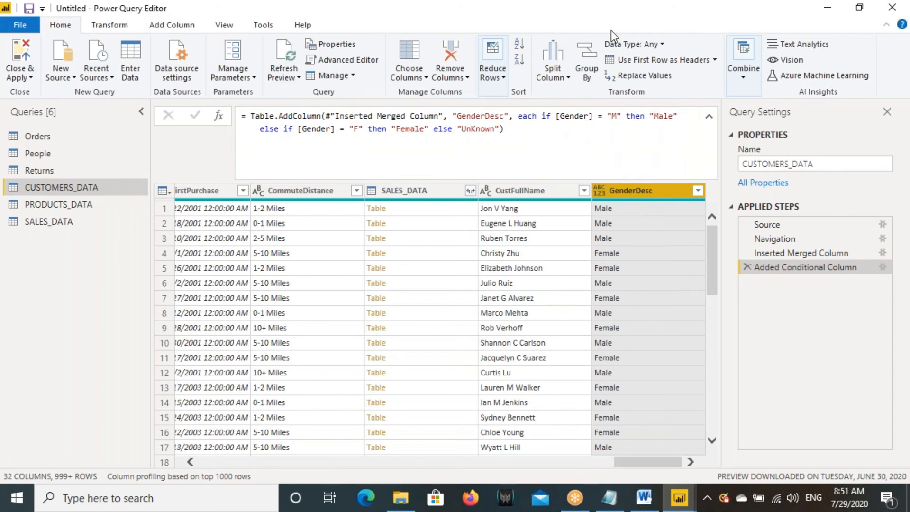
Step: Switch to Notepad and highlight the word Mashup in the M(Mashup) Language note
click(609, 493)
drag(147, 273, 285, 273)
click(158, 274)
drag(163, 274, 211, 280)
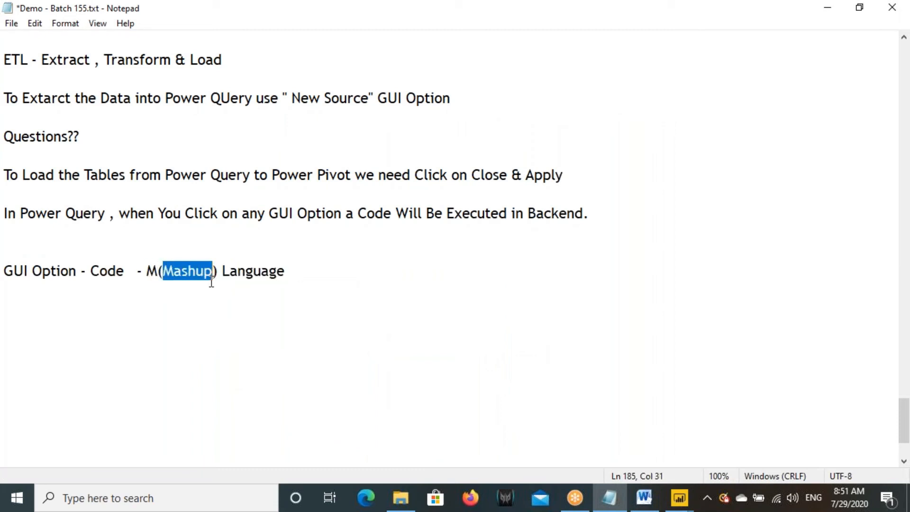
click(291, 271)
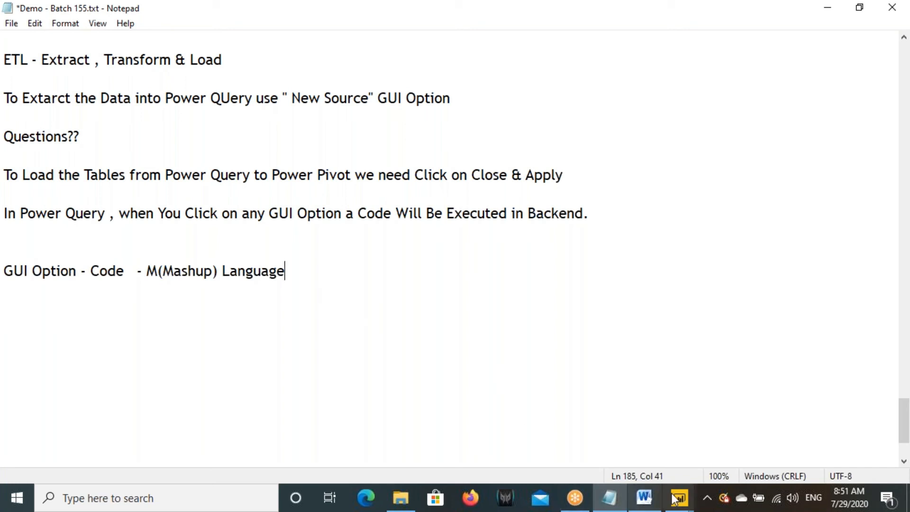
Step: Switch back to the Power Query Editor and look over its GUI options beside the generated formula
mouse_move(679, 495)
click(740, 445)
mouse_move(325, 238)
mouse_down()
mouse_move(342, 239)
mouse_move(342, 271)
mouse_up()
drag(376, 237, 416, 269)
click(412, 236)
drag(442, 240, 449, 252)
mouse_move(359, 37)
mouse_down()
mouse_move(353, 81)
mouse_move(372, 67)
mouse_up()
mouse_move(380, 48)
mouse_down()
mouse_move(379, 68)
mouse_move(411, 44)
mouse_up()
mouse_move(70, 216)
mouse_down()
mouse_move(71, 237)
mouse_move(89, 238)
mouse_up()
drag(102, 212, 95, 232)
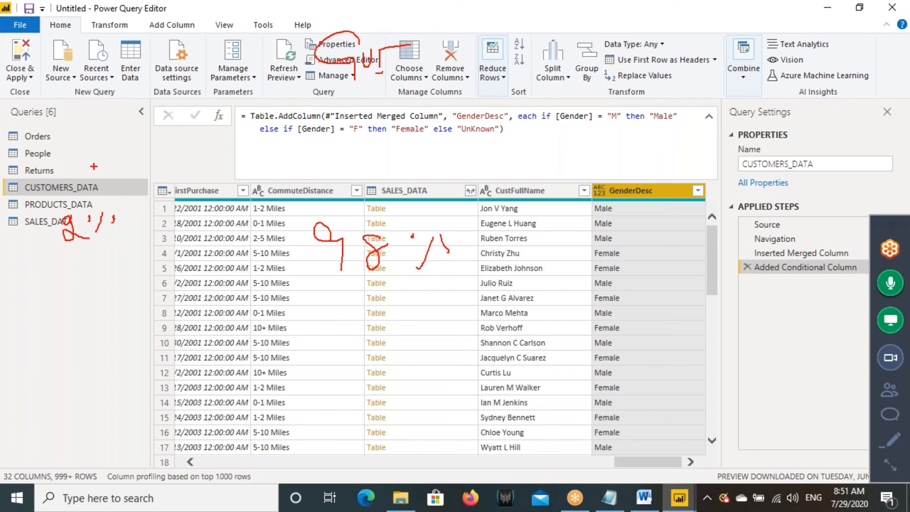
key(Escape)
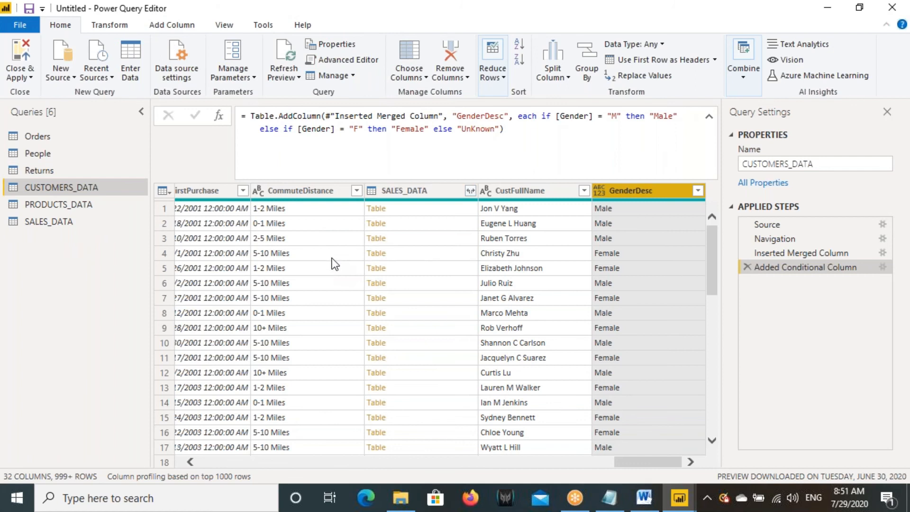
Step: Check the M(Mashup) Language note in Notepad, return to the Power Query Editor and highlight the GenderDesc formula's code
click(611, 493)
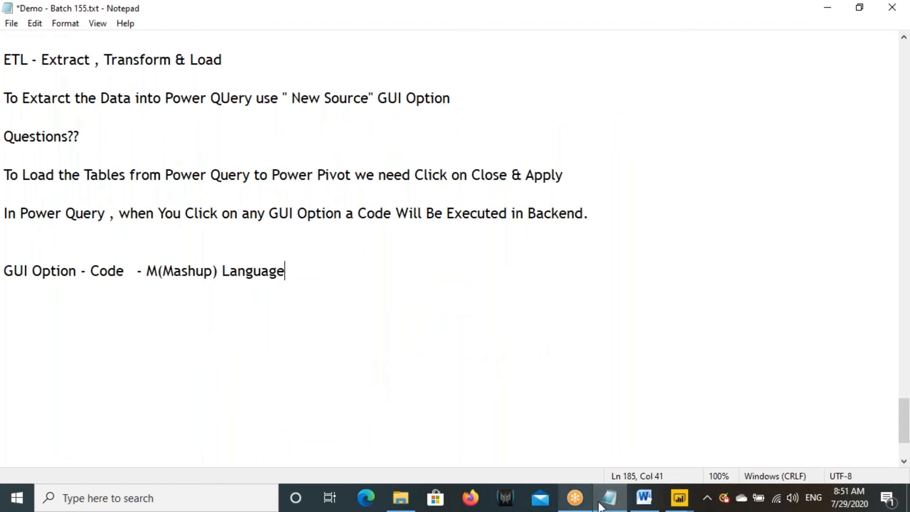
mouse_move(679, 498)
click(757, 441)
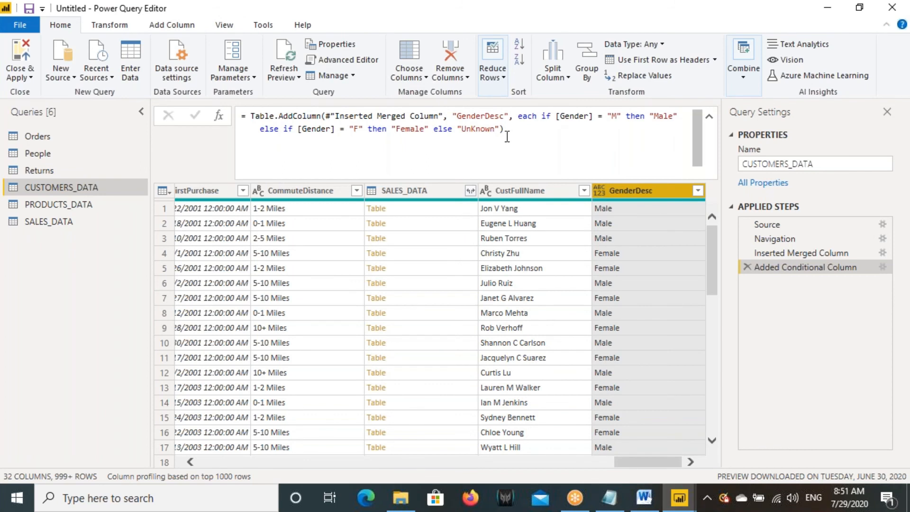
drag(505, 134, 281, 114)
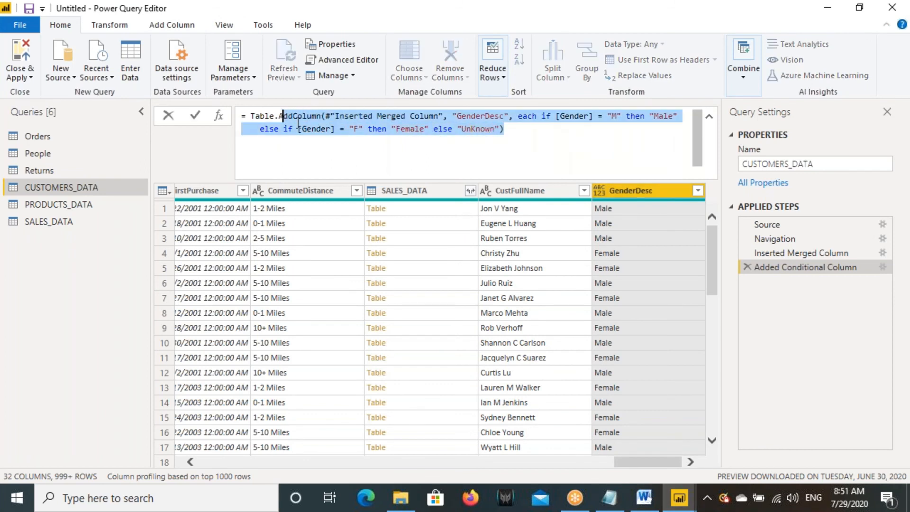
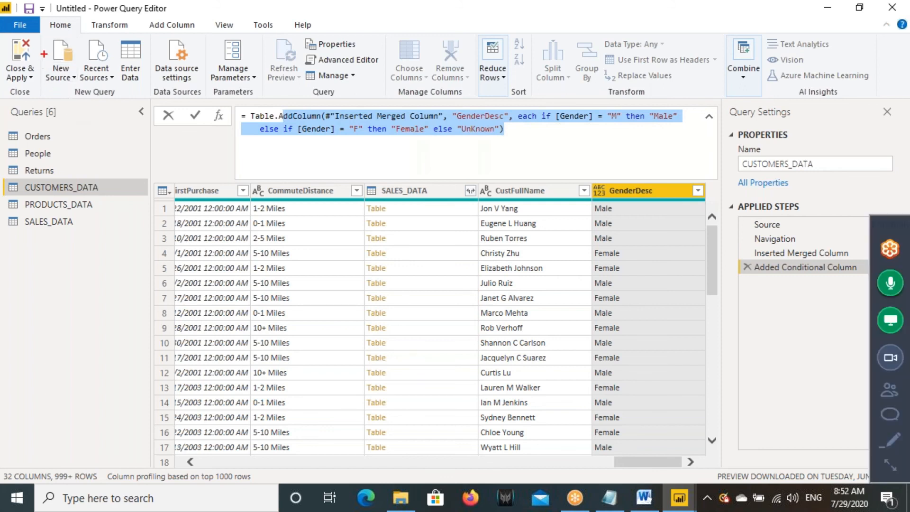
Step: Examine New Source, the transformation options and Close & Apply as the ETL stages, along with the M code formula
drag(44, 39, 80, 88)
mouse_move(52, 47)
mouse_down()
mouse_move(64, 56)
mouse_move(75, 46)
mouse_up()
mouse_move(151, 22)
mouse_down()
mouse_move(539, 105)
mouse_move(813, 107)
mouse_up()
drag(415, 43, 414, 72)
drag(400, 38, 460, 41)
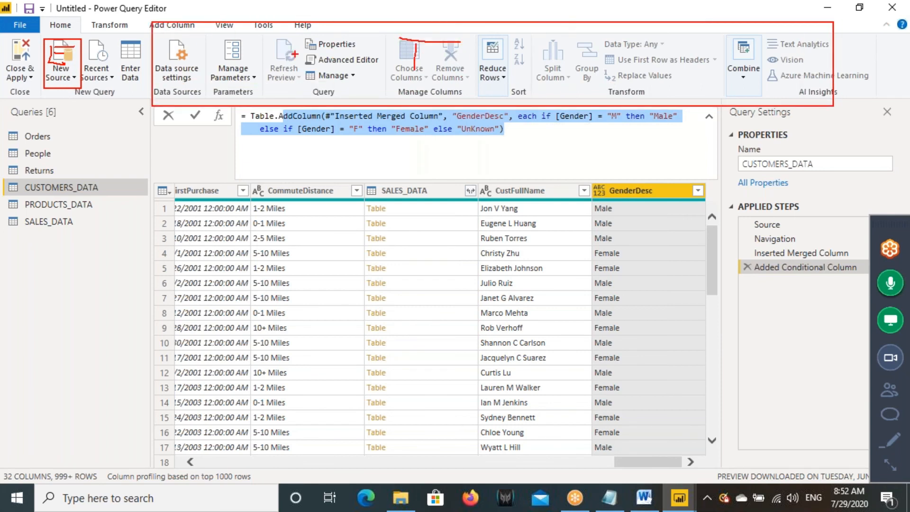
drag(2, 38, 39, 84)
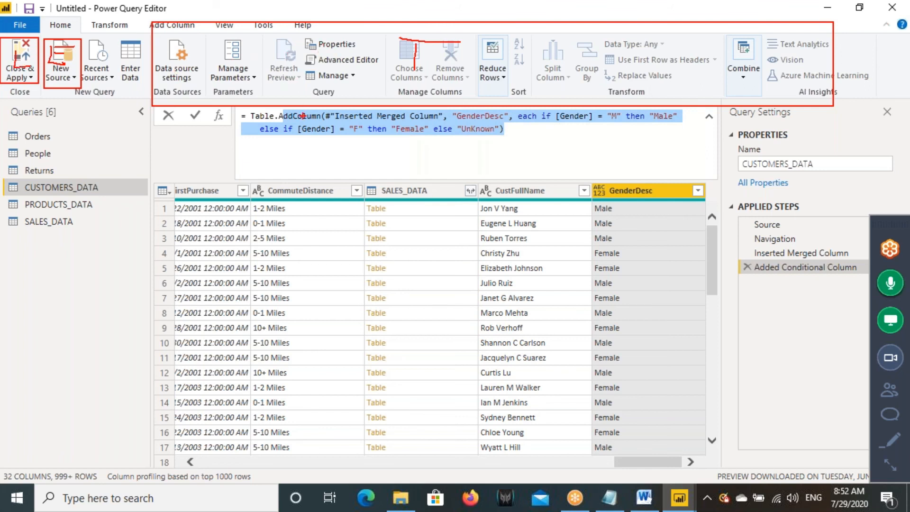
mouse_move(242, 109)
mouse_down()
mouse_move(259, 121)
mouse_move(572, 151)
mouse_move(695, 149)
mouse_up()
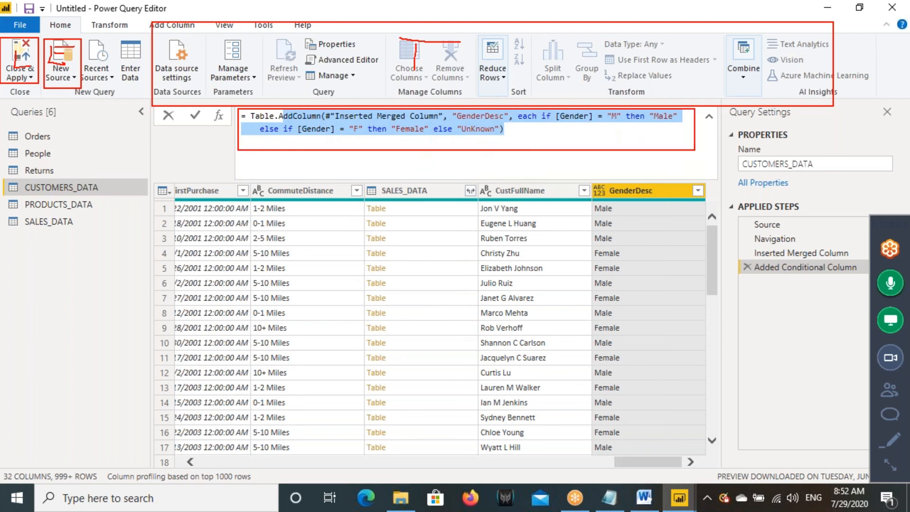
mouse_move(449, 145)
mouse_down()
mouse_move(442, 187)
mouse_move(477, 179)
mouse_move(484, 166)
mouse_up()
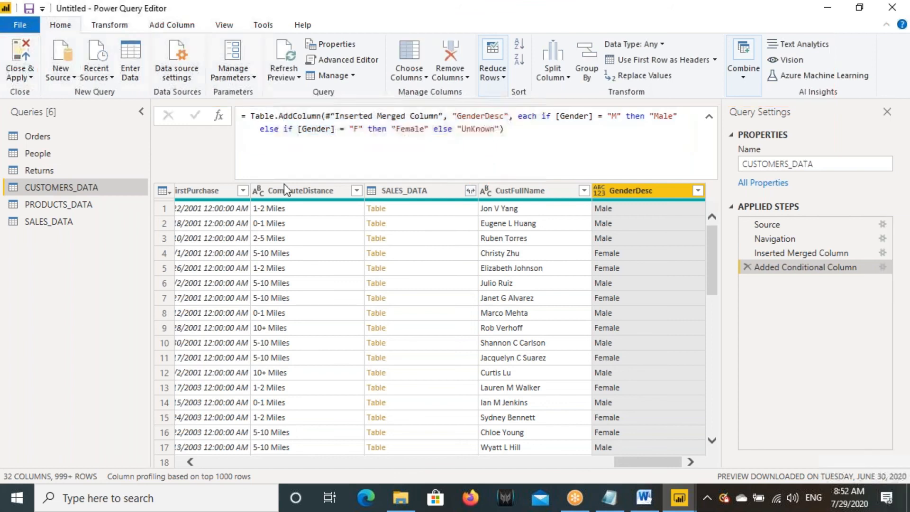
Step: View the Orders, People, Returns, CUSTOMERS_DATA, PRODUCTS_DATA and SALES_DATA queries one after another
click(44, 142)
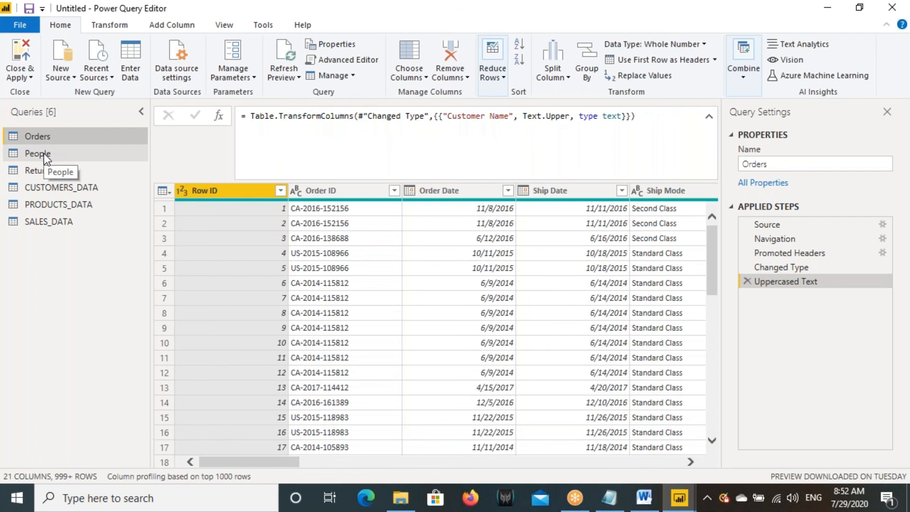
click(43, 155)
click(47, 170)
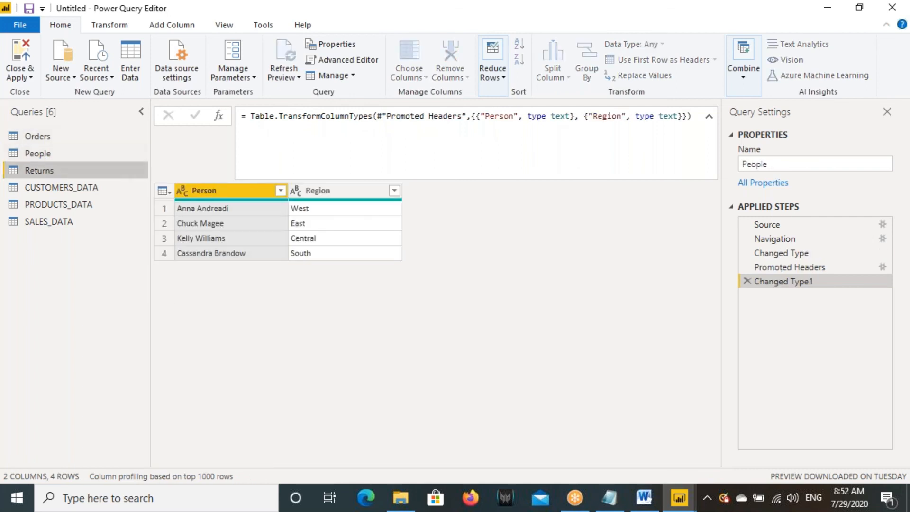
click(50, 185)
click(47, 200)
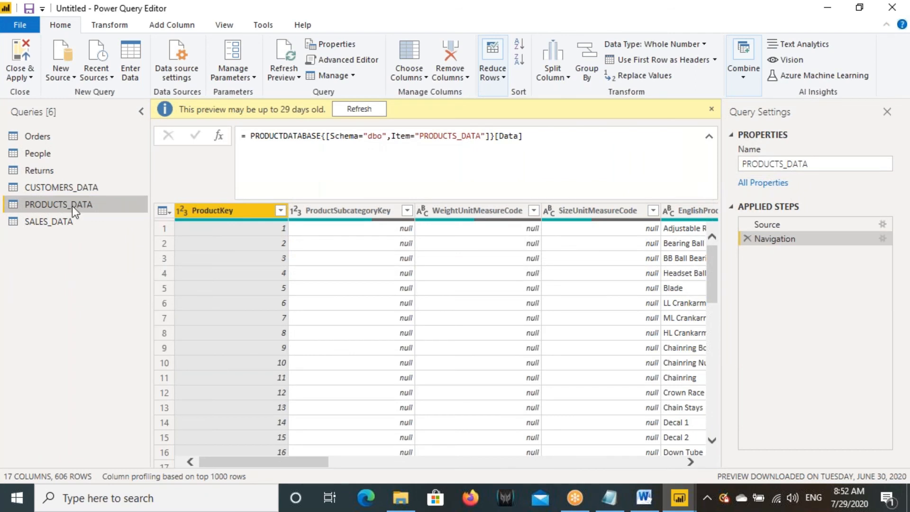
click(52, 222)
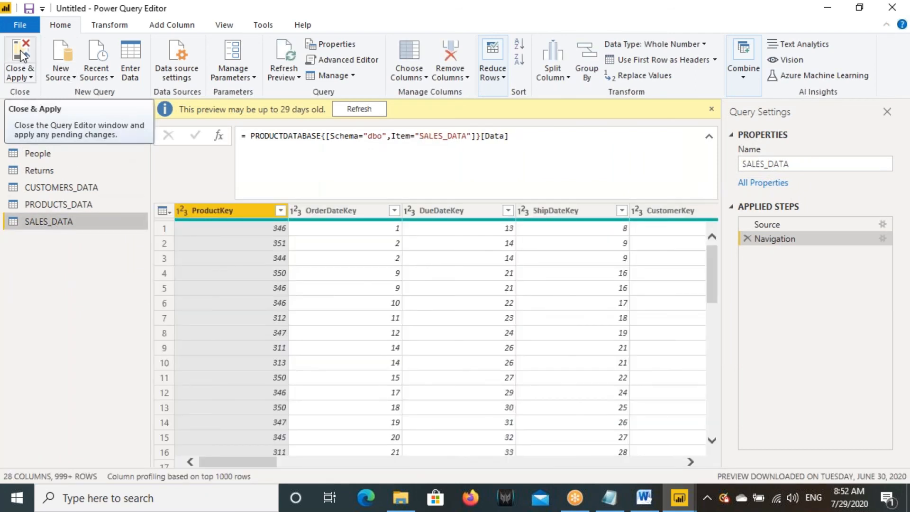
Step: Highlight Power Pivot in the Power BI Architecture diagram in Word, and switch to the Notepad notes on loading tables
click(644, 497)
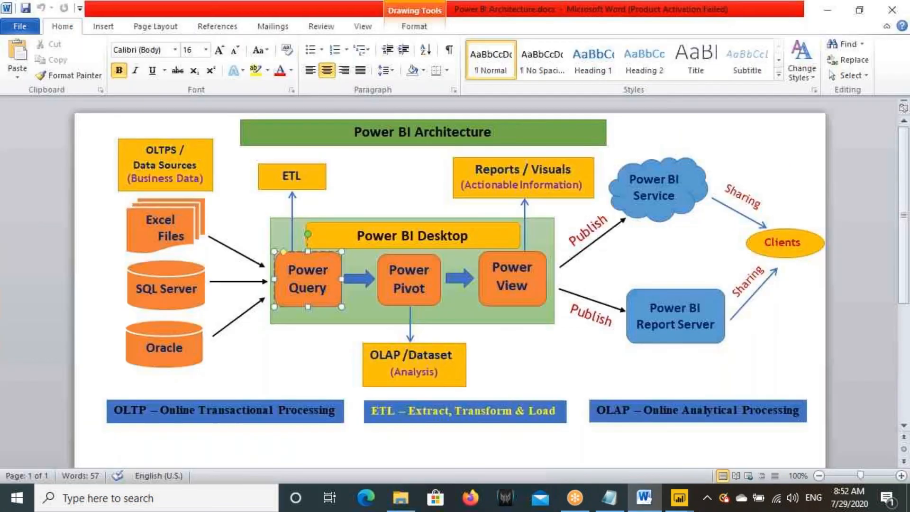
click(419, 290)
drag(426, 290, 389, 268)
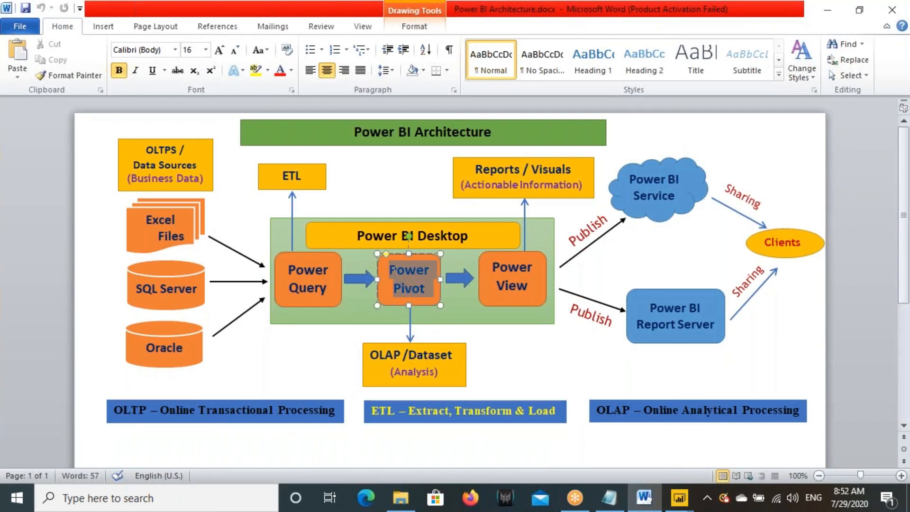
click(610, 497)
scroll(230, 313, up, 3)
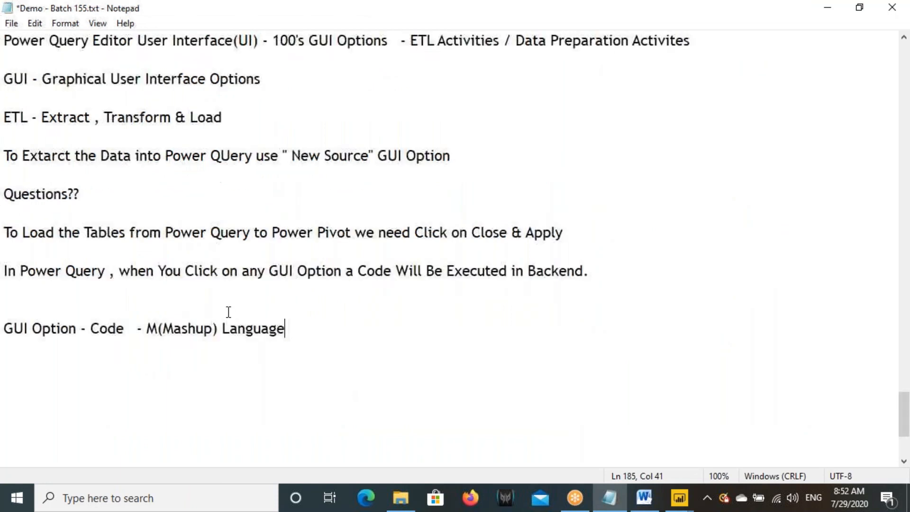
Step: Append "- 15 Hours" to the Overview Power Query heading in Notepad, checking the Power Query block in the Word architecture diagram
scroll(228, 312, up, 3)
drag(87, 175, 175, 180)
drag(127, 213, 252, 212)
click(166, 176)
text(-)
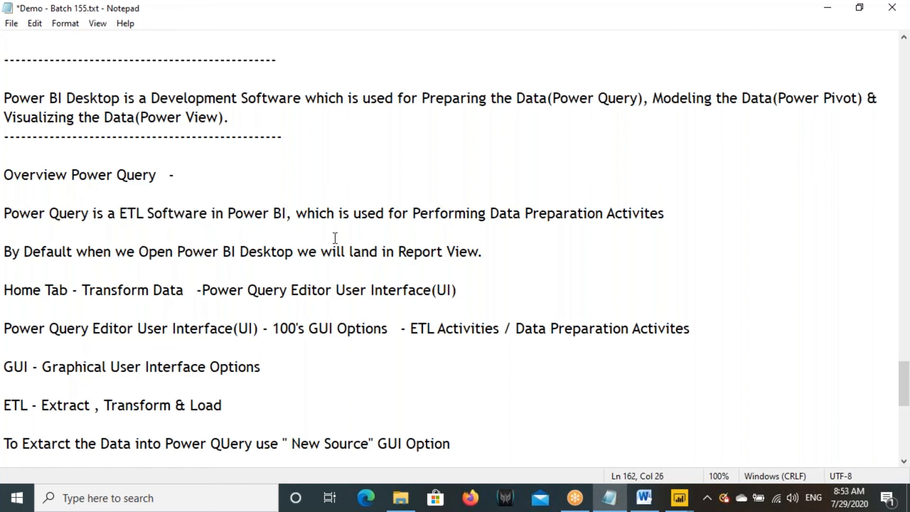
click(658, 496)
click(316, 277)
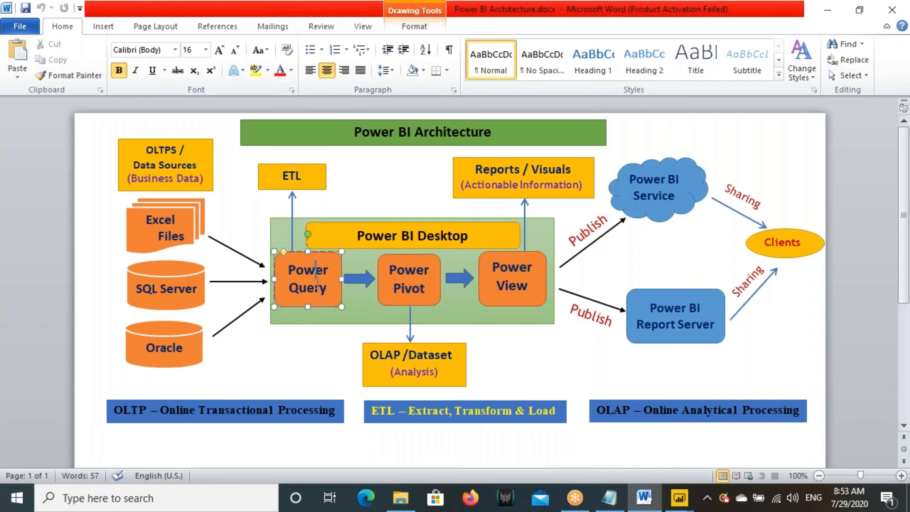
click(609, 497)
text(15 H)
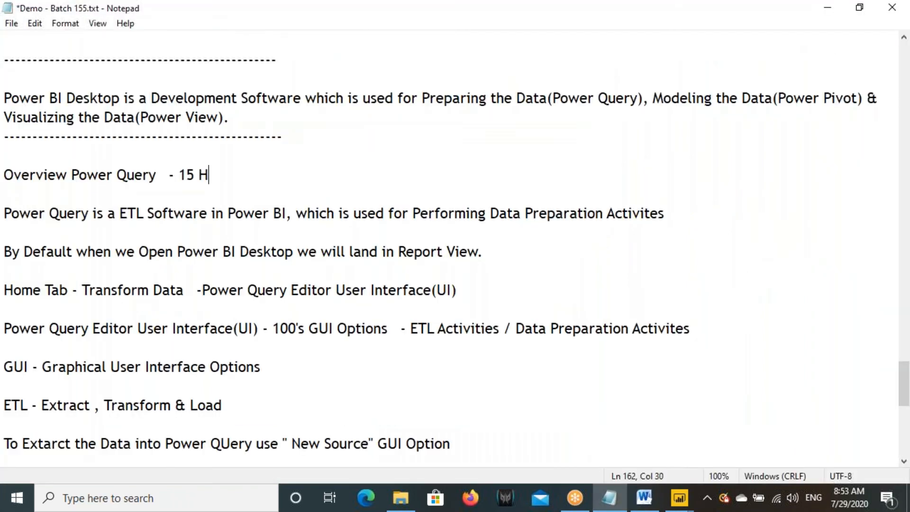
text(ours)
Step: Switch to the Power Query Editor, go over to Power BI Desktop and open the Model view
click(678, 498)
click(758, 427)
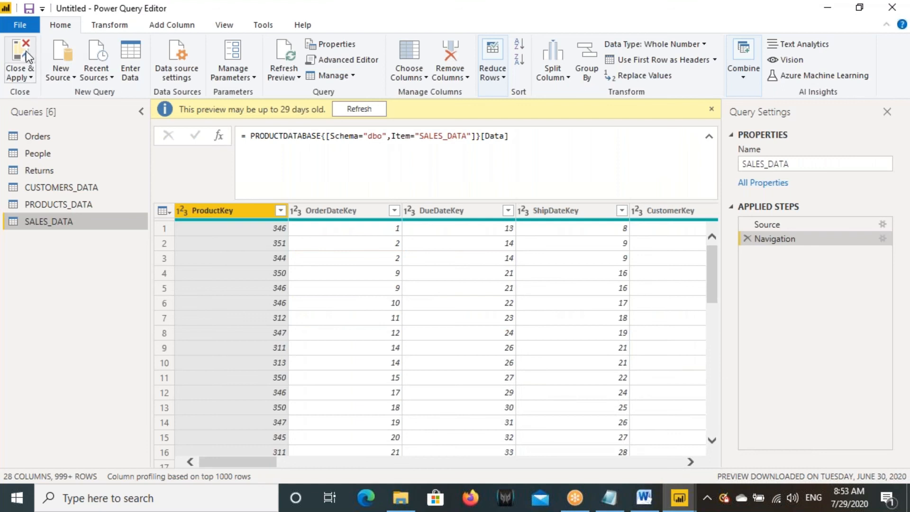
key(alt+Tab)
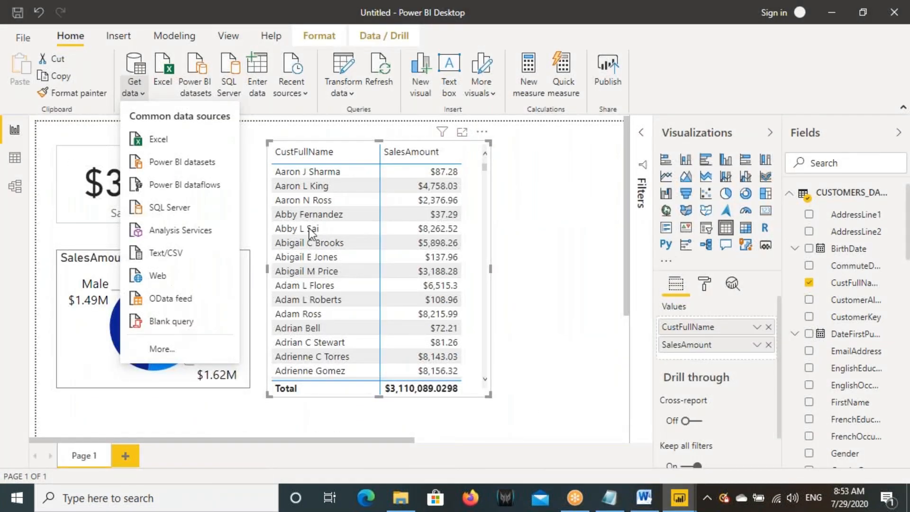
click(15, 188)
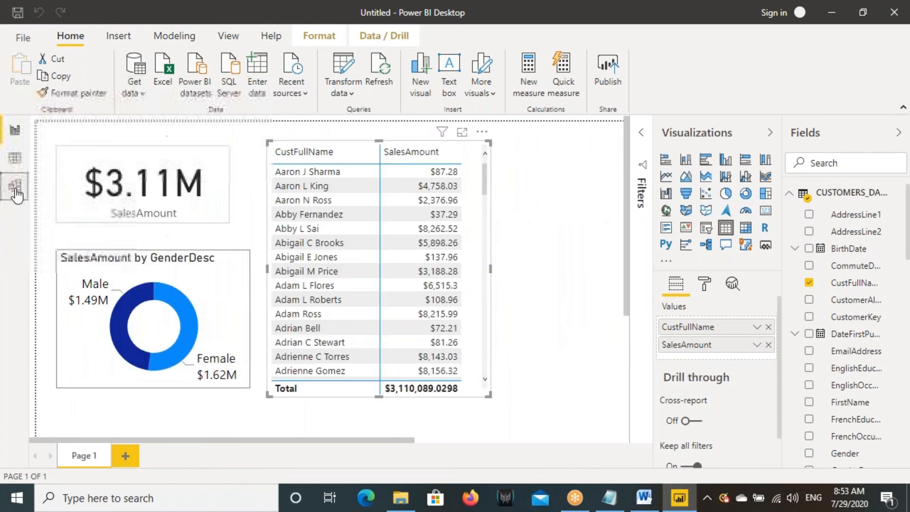
Step: Start a new paragraph below the M(Mashup) Language note in Notepad, and select the CUSTOMERS_DATA table in Power BI Desktop's Model view
click(609, 499)
scroll(493, 360, down, 4)
click(313, 213)
key(Return)
key(Return)
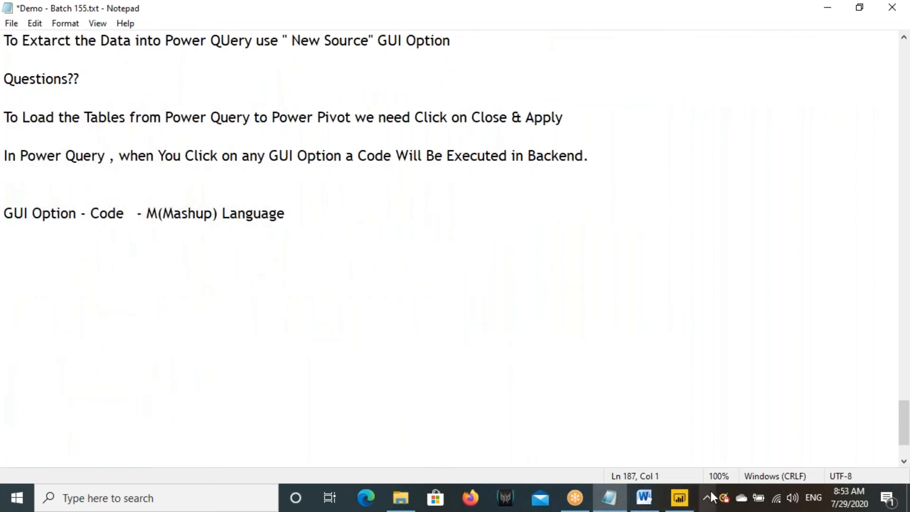
click(679, 497)
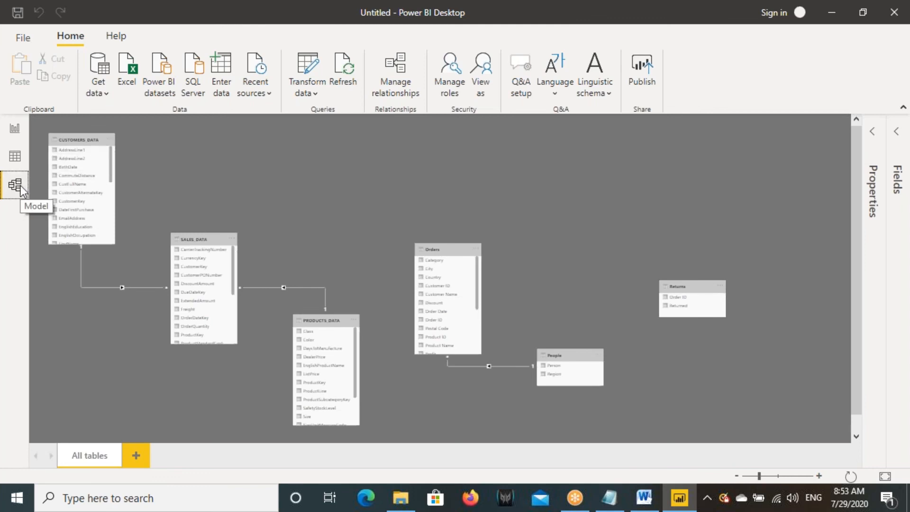
click(80, 140)
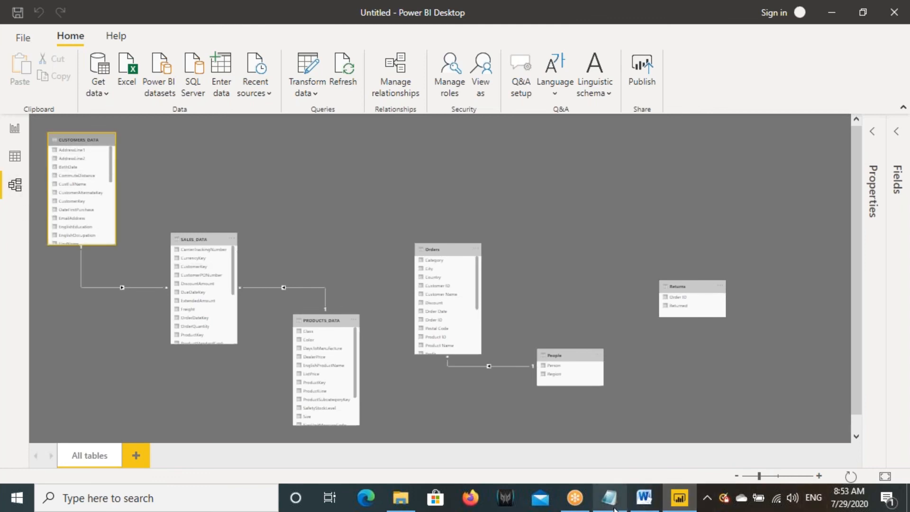
Step: Add the Notepad note "What ever the Tables we are loading from Power QUery to Power Pivot we will see them inn Model View."
click(611, 502)
text(What ever the Tables we are l)
text(oading fro)
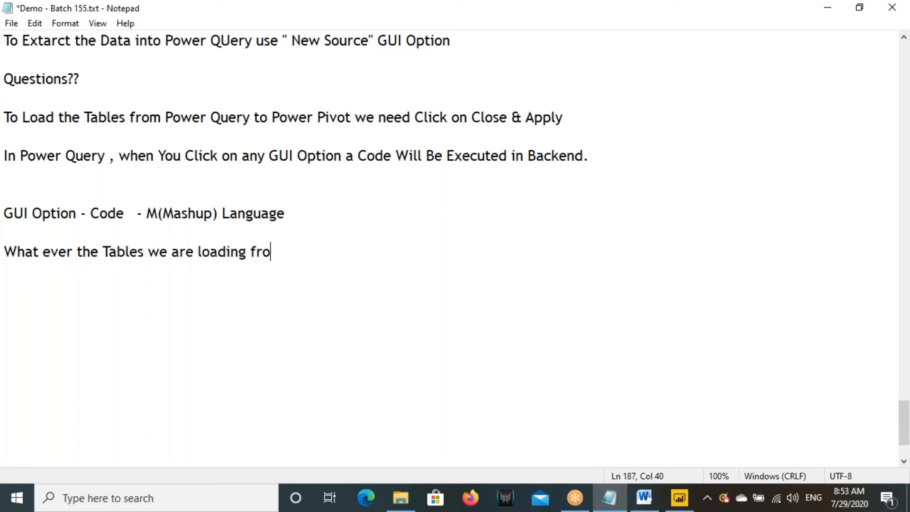
text(m Power QUert)
text( t)
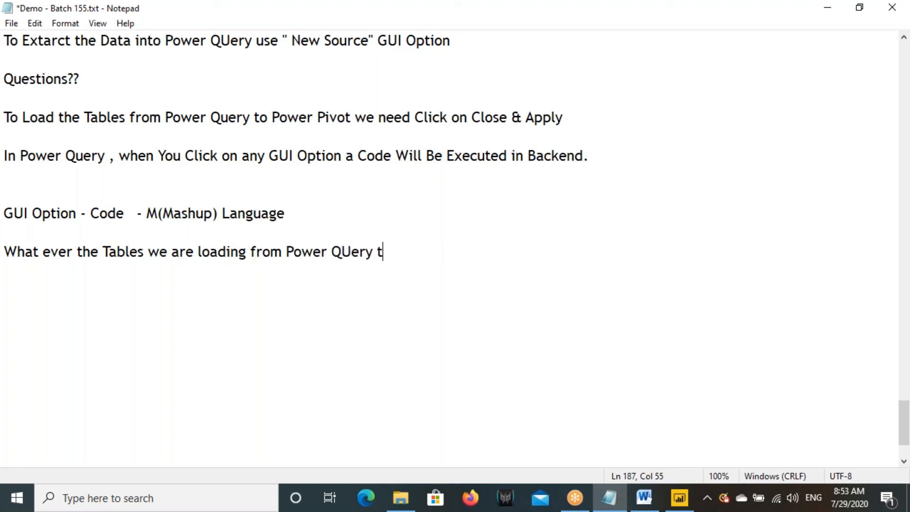
text(o Powe)
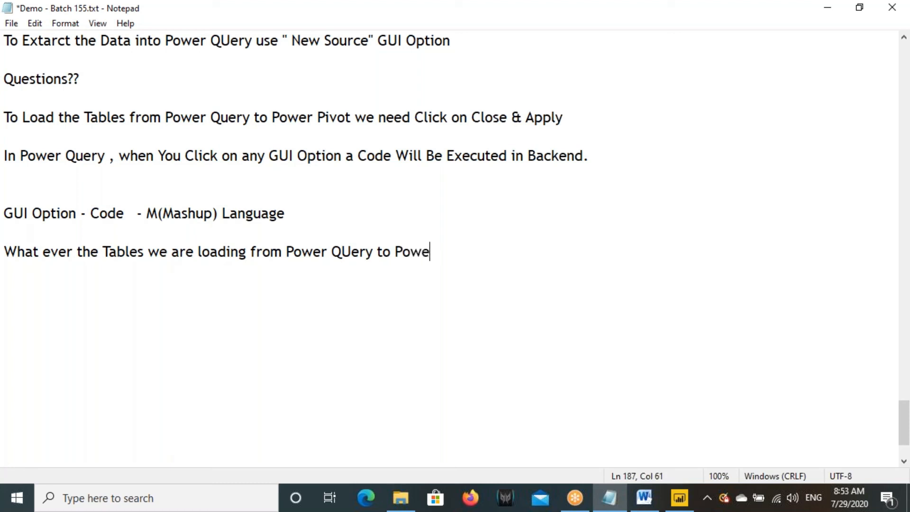
text(r Pivot we w)
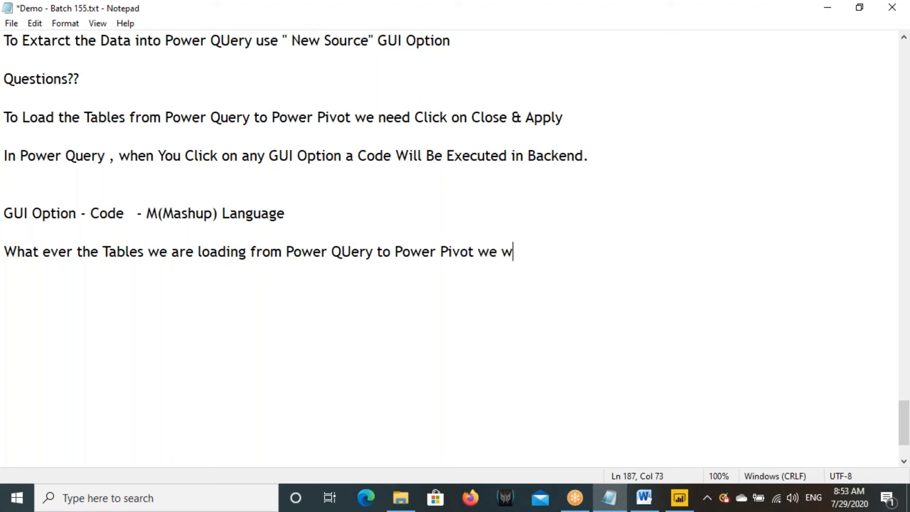
text(ill see the)
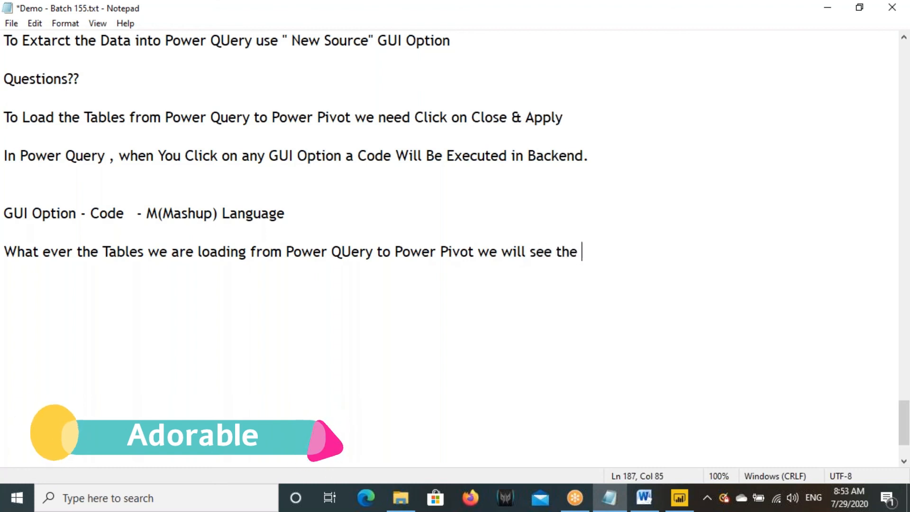
key(BackSpace)
text(m inn)
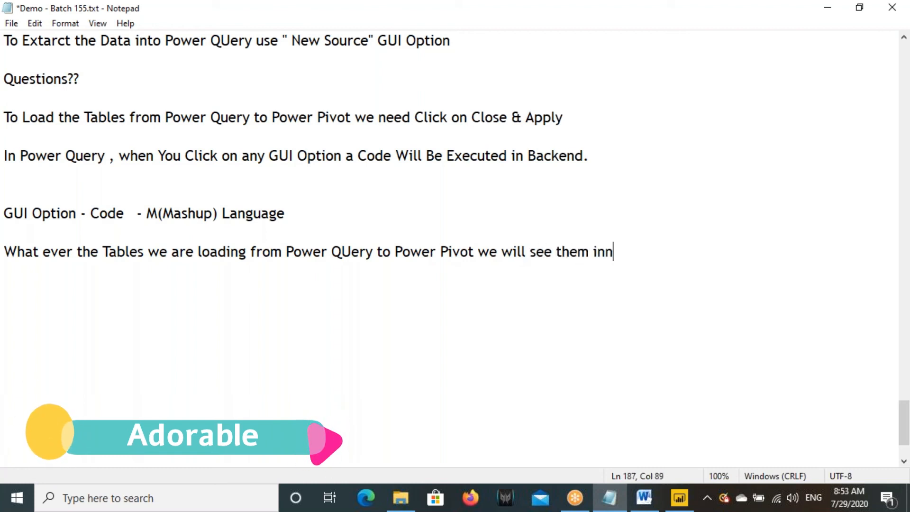
text( Model V)
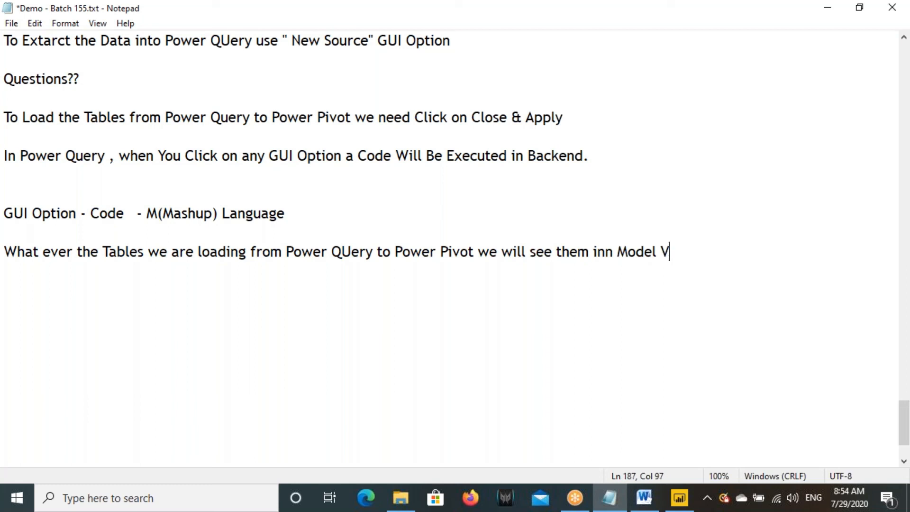
text(iew.)
Step: Return to Power BI Desktop's Model view and enlarge the table relationship diagram
click(679, 498)
click(19, 195)
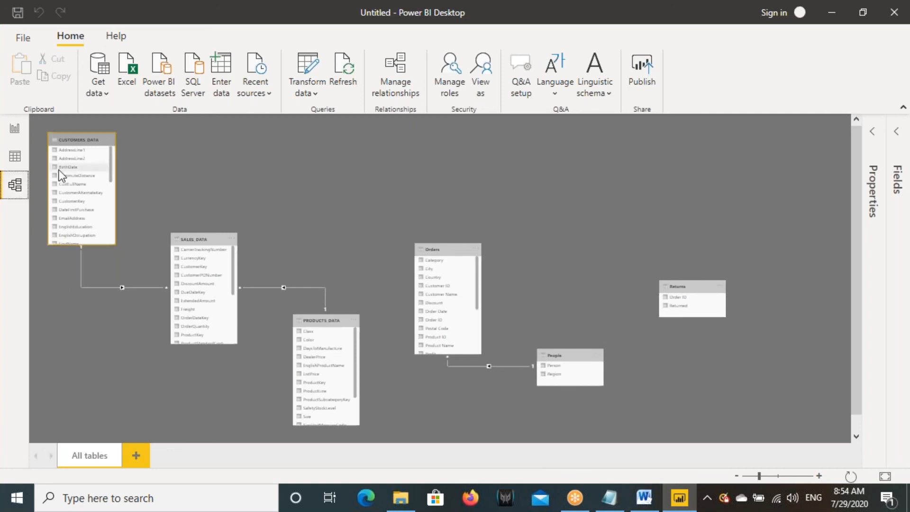
drag(760, 476, 765, 476)
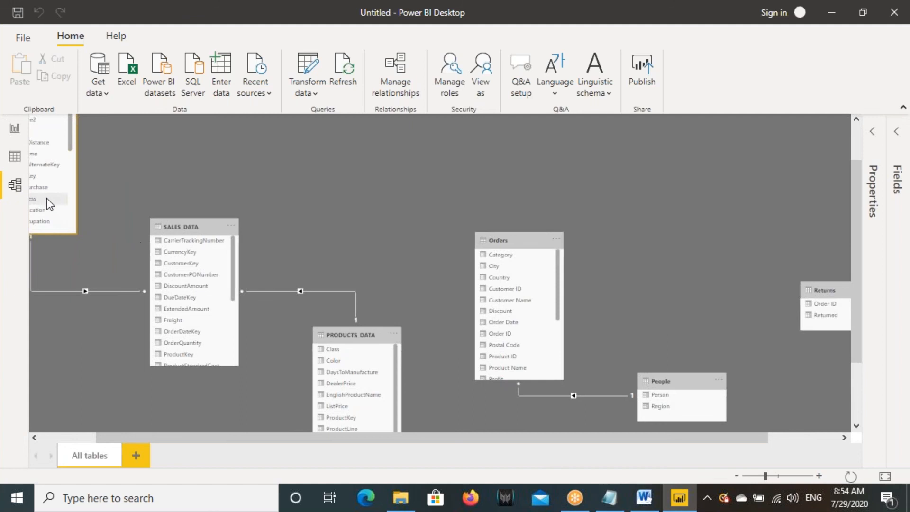
Step: Add a long dashed separator line below the Model View note in Notepad
click(610, 498)
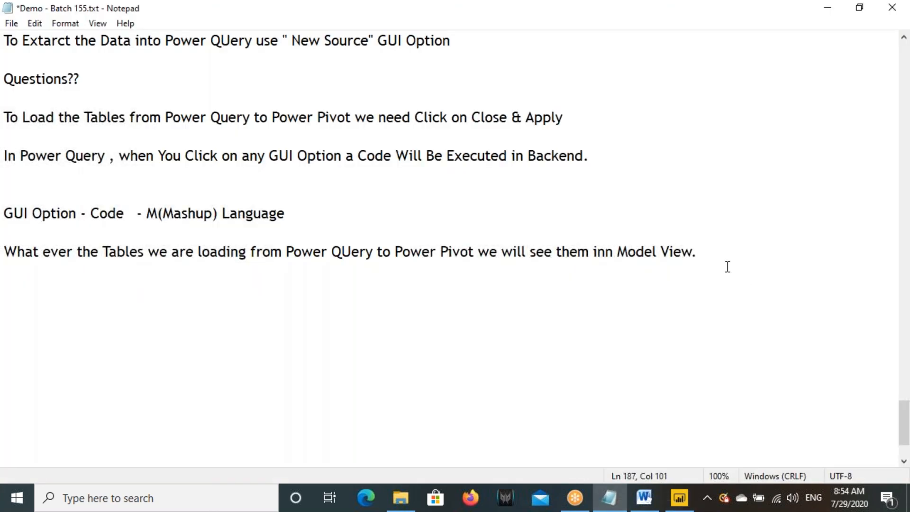
key(Return)
key(Return)
text(-------------------------------------------------------------------------------------------------------------------)
Step: Highlight Power Query and Power Pivot in the Power BI Architecture diagram in Word
click(643, 498)
drag(331, 297, 289, 266)
click(406, 288)
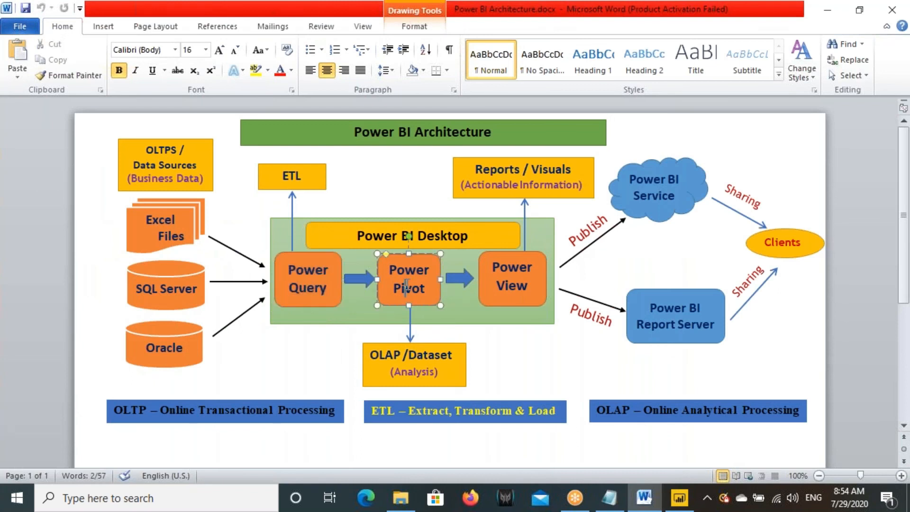
drag(428, 288, 396, 270)
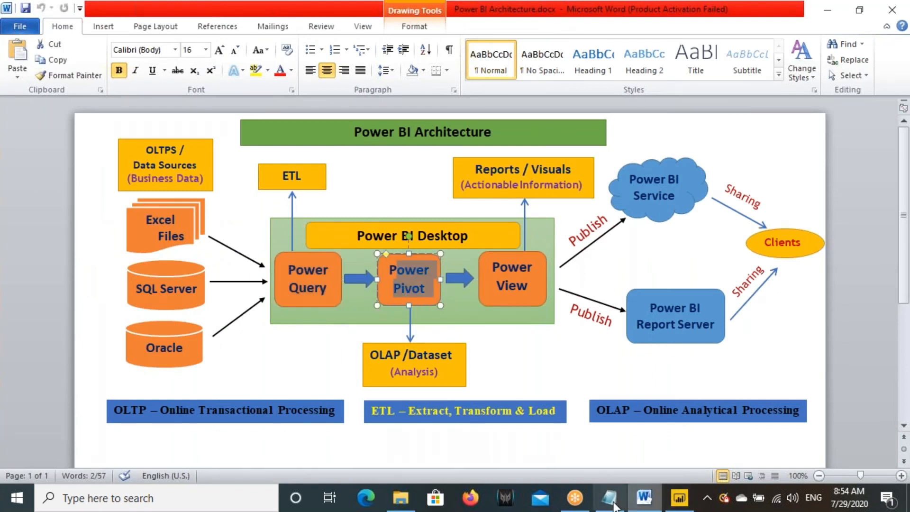
Step: Write the heading "Overview of Power Pivot" under the dashed separator in Notepad
click(609, 498)
scroll(335, 388, down, 1)
key(Return)
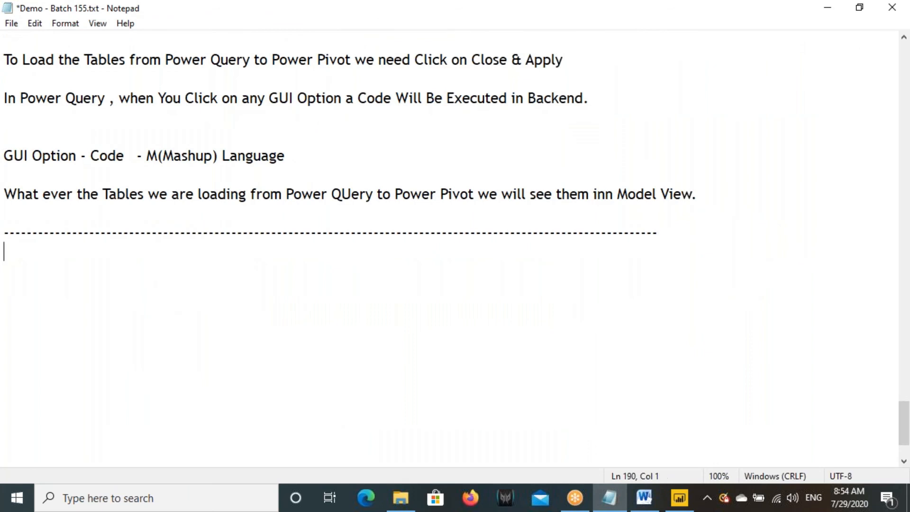
scroll(334, 391, down, 1)
text(O)
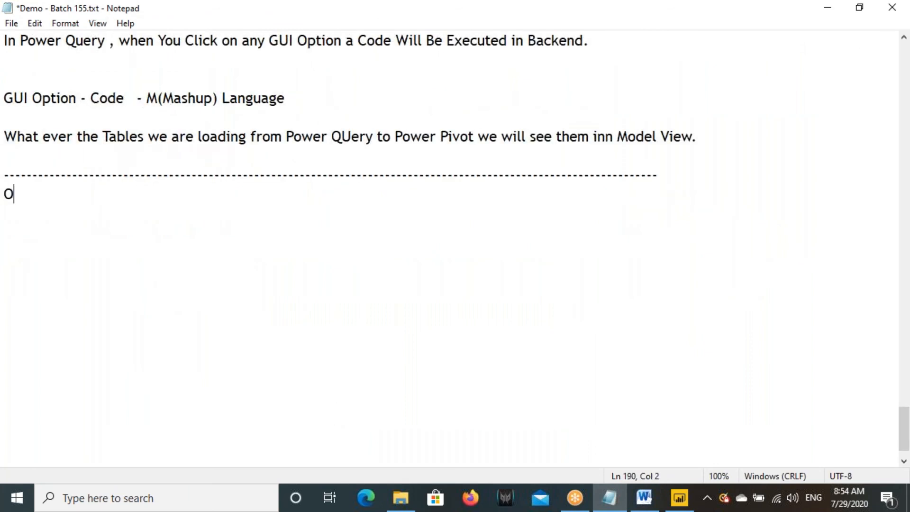
text(vervie )
text(w oof P)
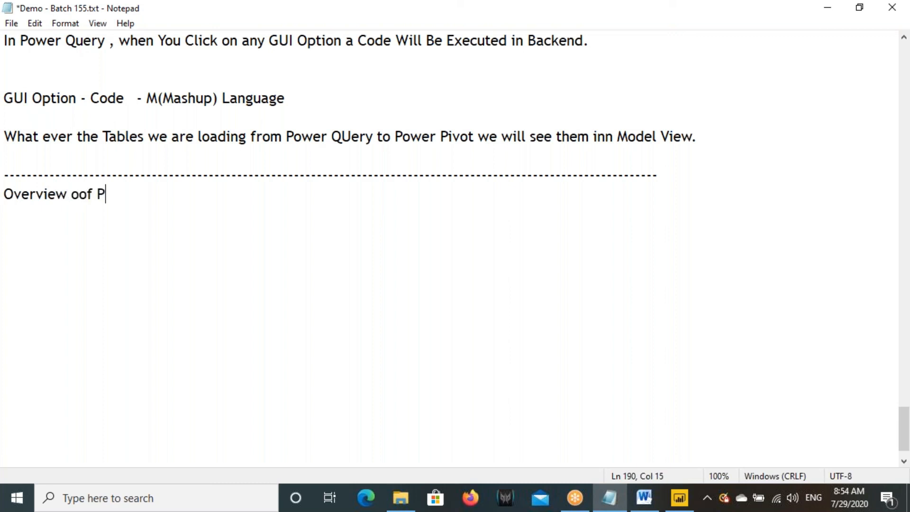
text(ower Pivot)
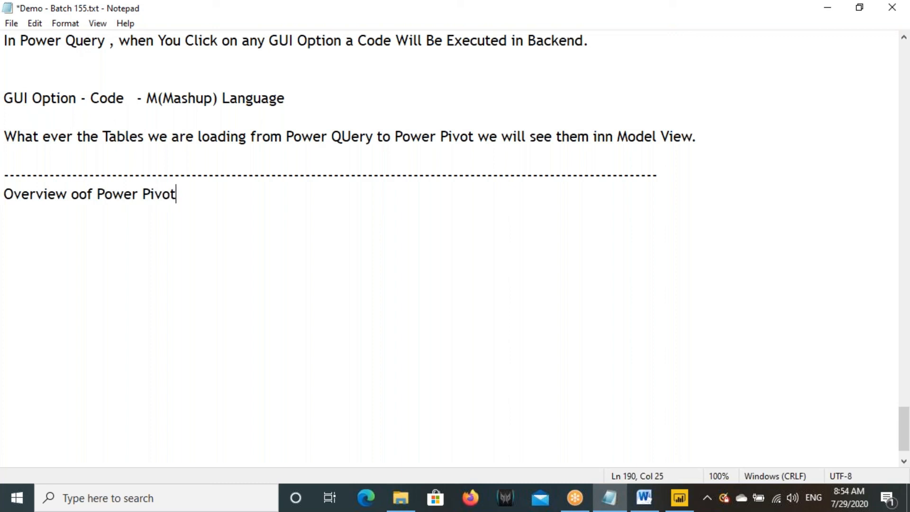
scroll(291, 327, up, 1)
click(79, 310)
key(BackSpace)
Step: Review the Power Query definition about Data Preparation Activites and highlight Power Pivot in the new heading
scroll(114, 224, up, 3)
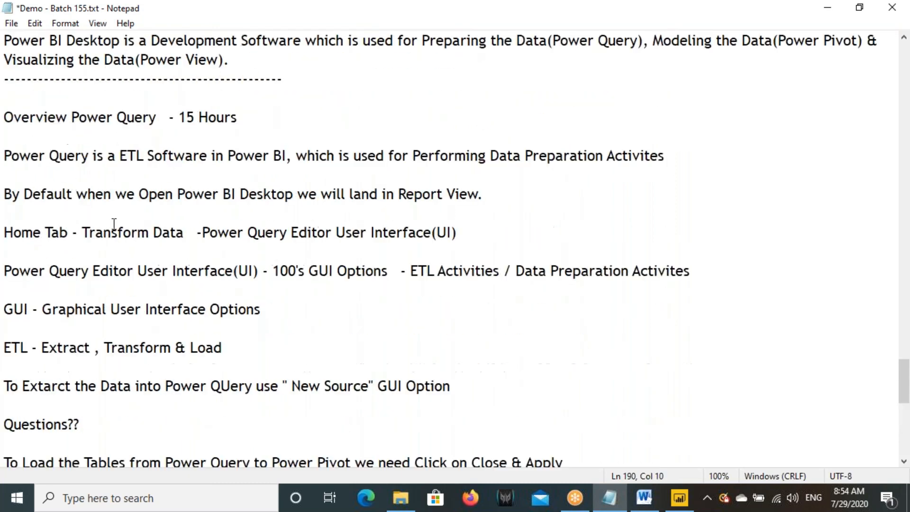
drag(35, 155, 668, 160)
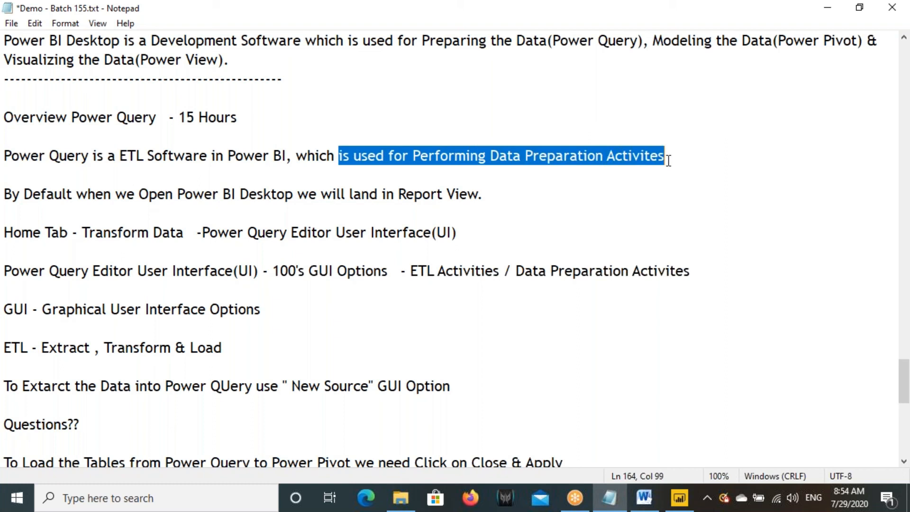
scroll(439, 283, down, 7)
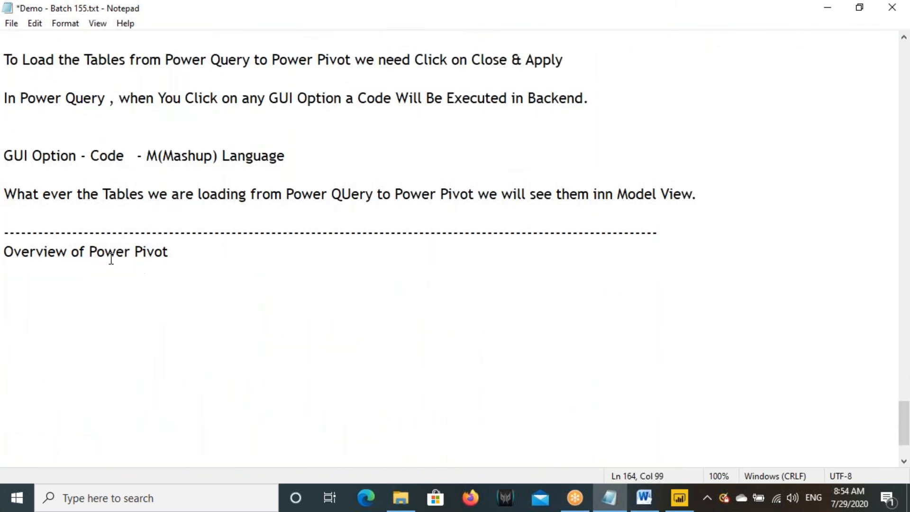
drag(95, 249, 169, 250)
click(169, 250)
double_click(78, 251)
click(106, 251)
drag(93, 253, 189, 259)
click(191, 256)
Step: Write "Power Pivot is a InMemory Database which is used for Building OLAP Model" below the Overview of Power Pivot heading
key(Return)
key(Return)
text(Power Pivot is in )
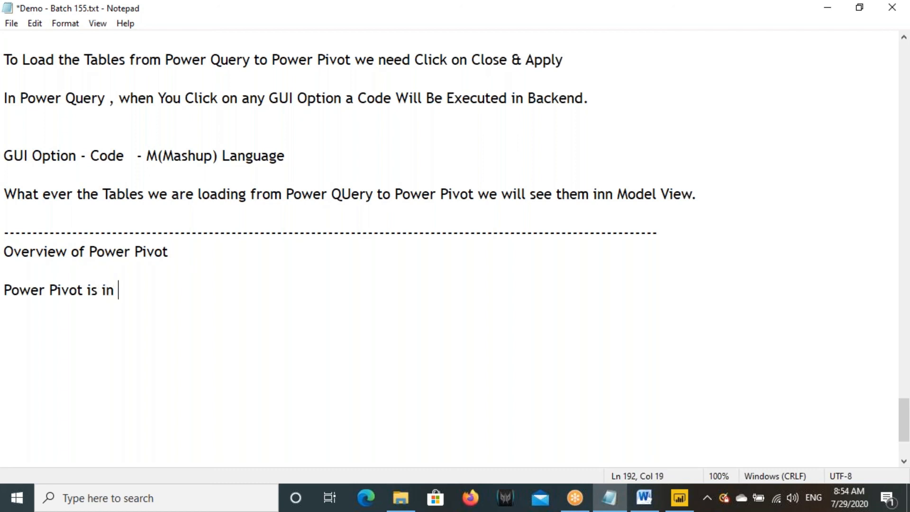
key(BackSpace)
key(BackSpace)
key(BackSpace)
text(a InMe)
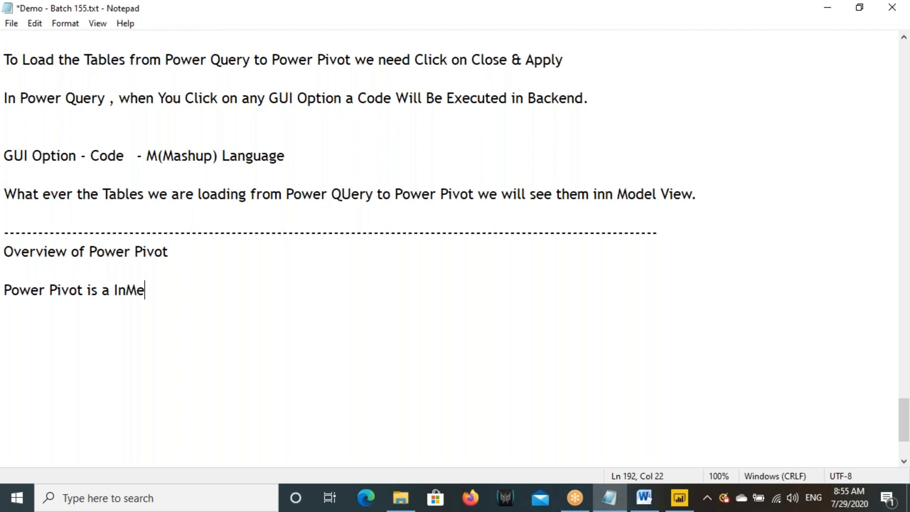
text(mory Dat)
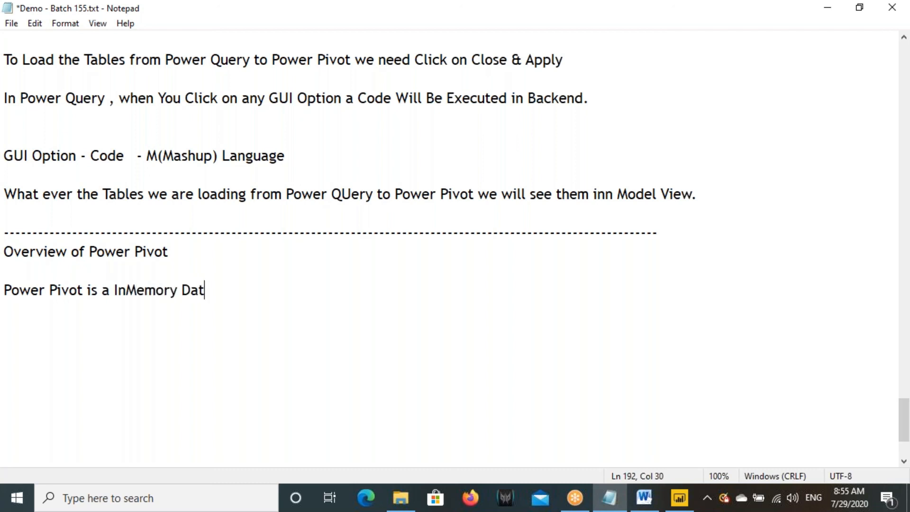
text(abase whcih)
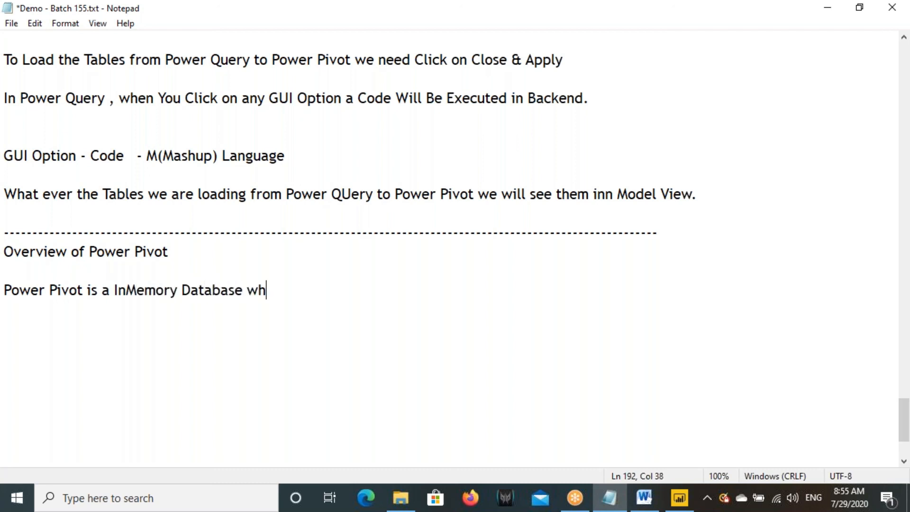
key(BackSpace)
key(BackSpace)
key(BackSpace)
key(BackSpace)
text(ich is used )
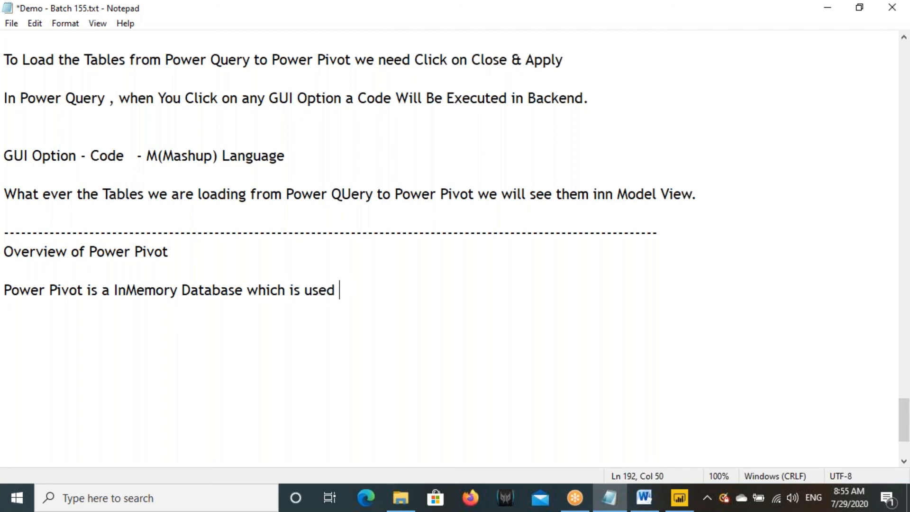
text(for Bui)
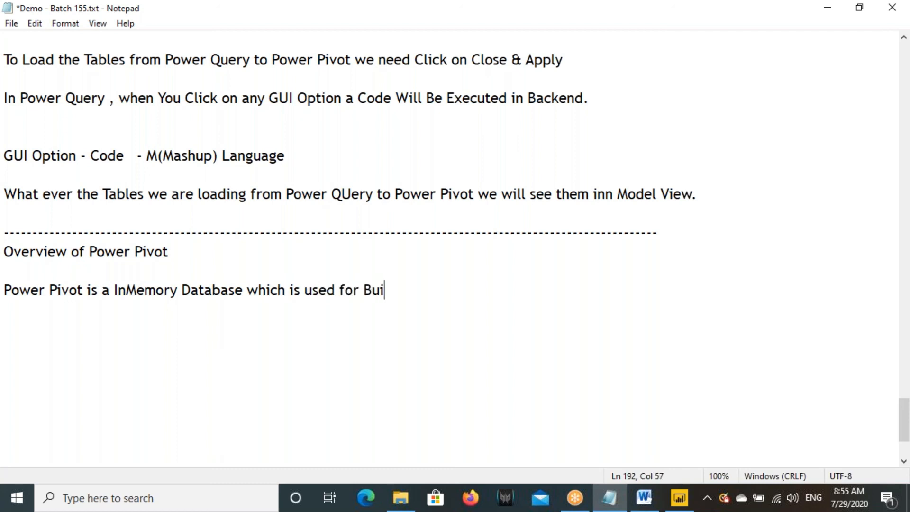
text(lding O)
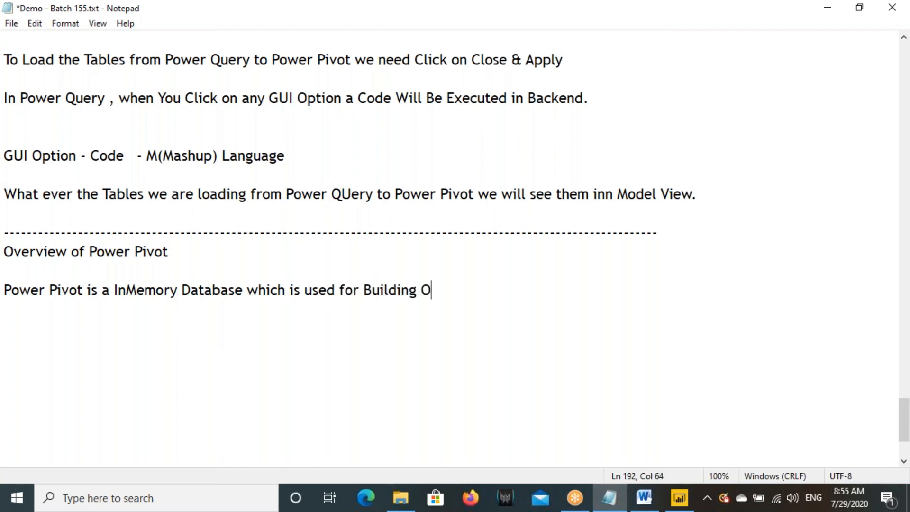
text(LAP Model)
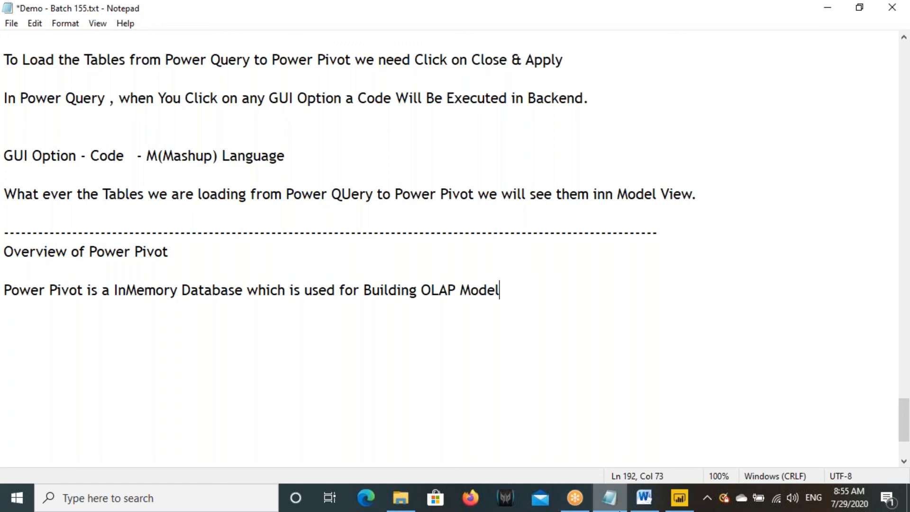
Step: In the Word architecture diagram, temporarily mark the Excel Files and SQL Server sources and circle Power Pivot in red
click(644, 498)
click(174, 288)
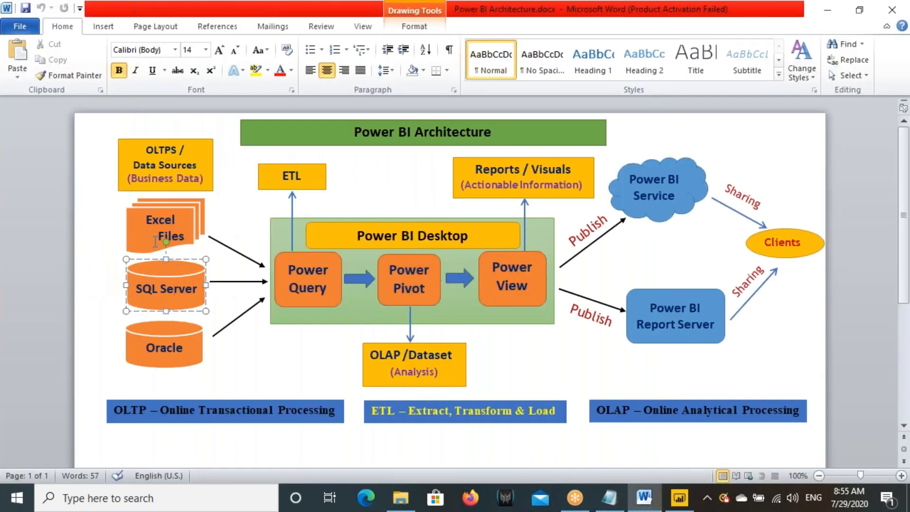
key(ctrl+2)
mouse_move(119, 200)
mouse_down()
mouse_move(138, 240)
mouse_move(209, 314)
mouse_up()
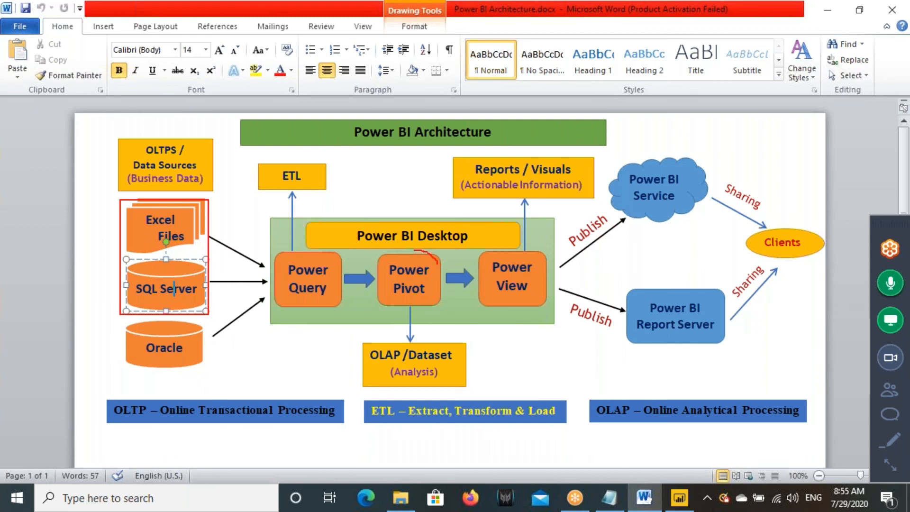
drag(385, 294, 445, 271)
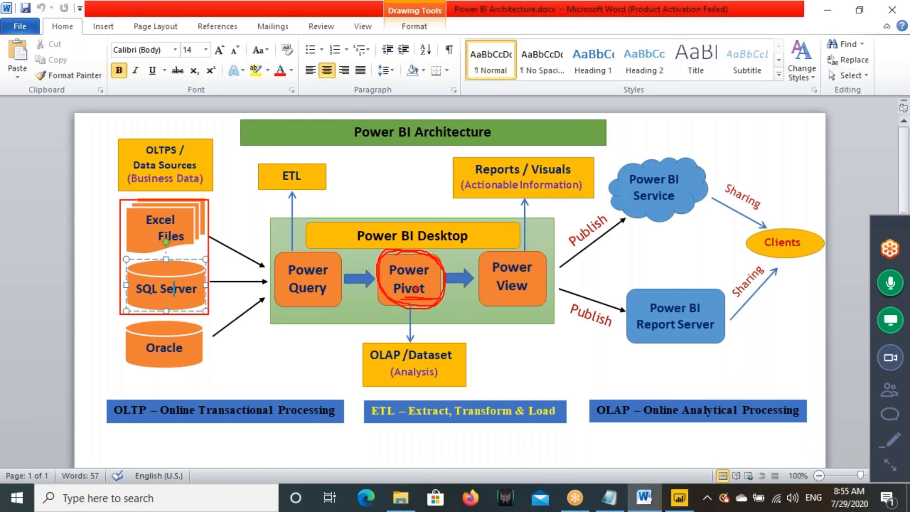
key(Escape)
Step: Return to Notepad and highlight the InMemory Database and OLAP Model phrases in the Power Pivot definition
click(609, 497)
key(Return)
drag(61, 300, 161, 289)
click(179, 290)
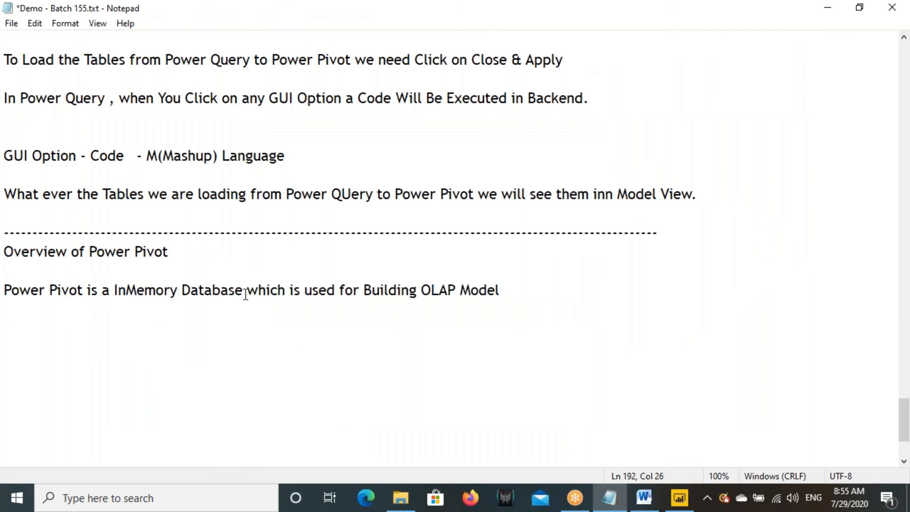
drag(270, 289, 501, 292)
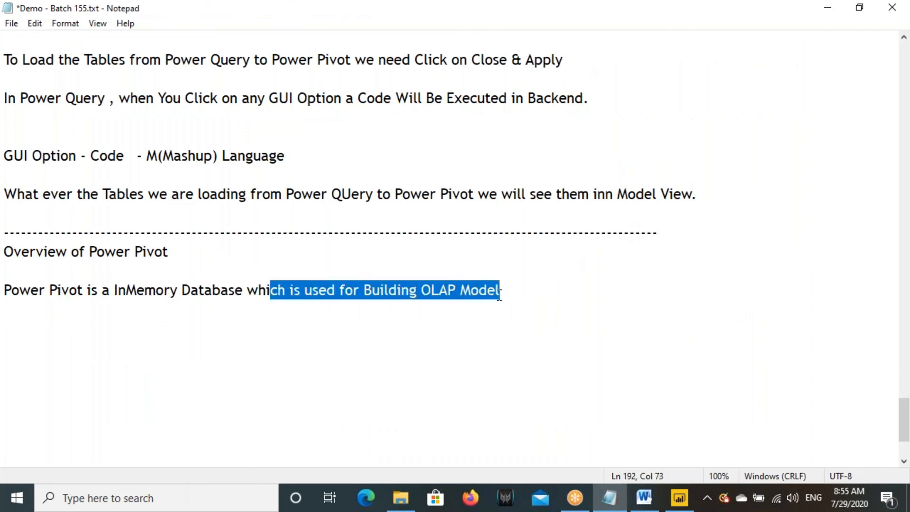
drag(56, 290, 231, 291)
click(104, 252)
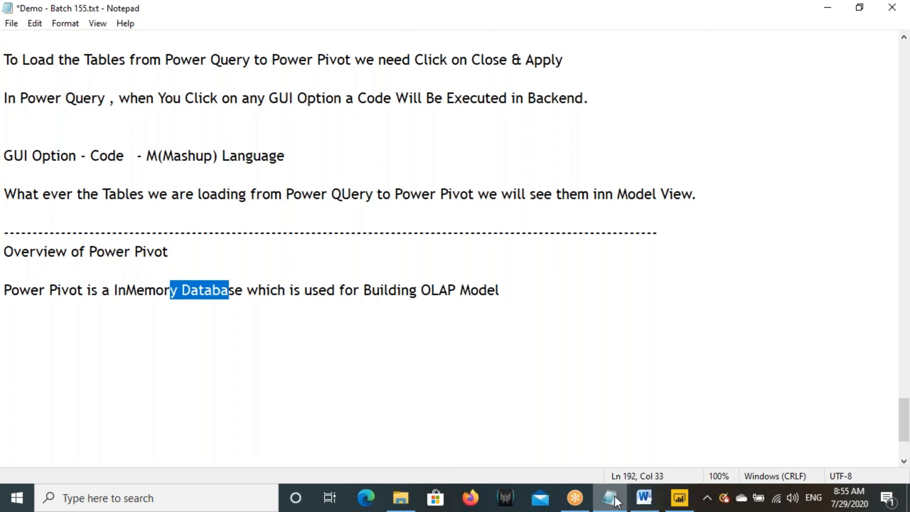
Step: Highlight the Power Pivot label in the Word architecture diagram and return to the Notepad notes
click(644, 497)
drag(433, 288, 390, 267)
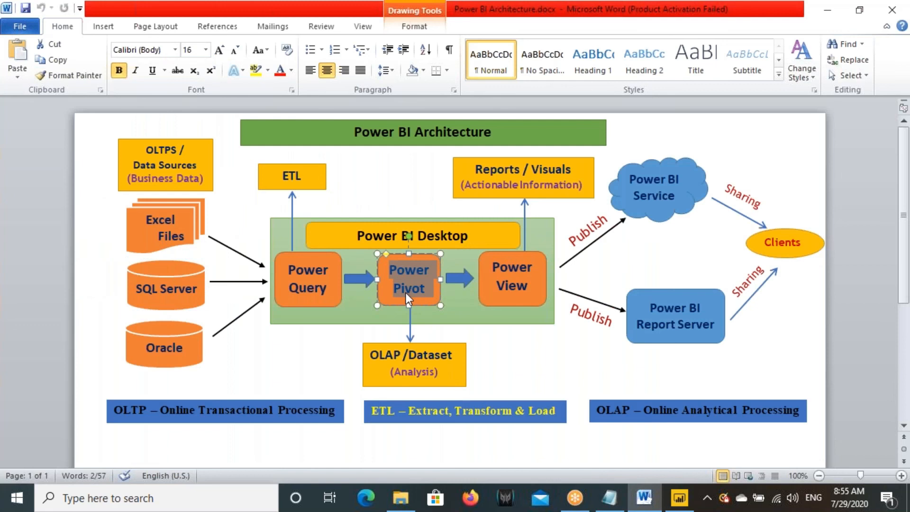
click(609, 498)
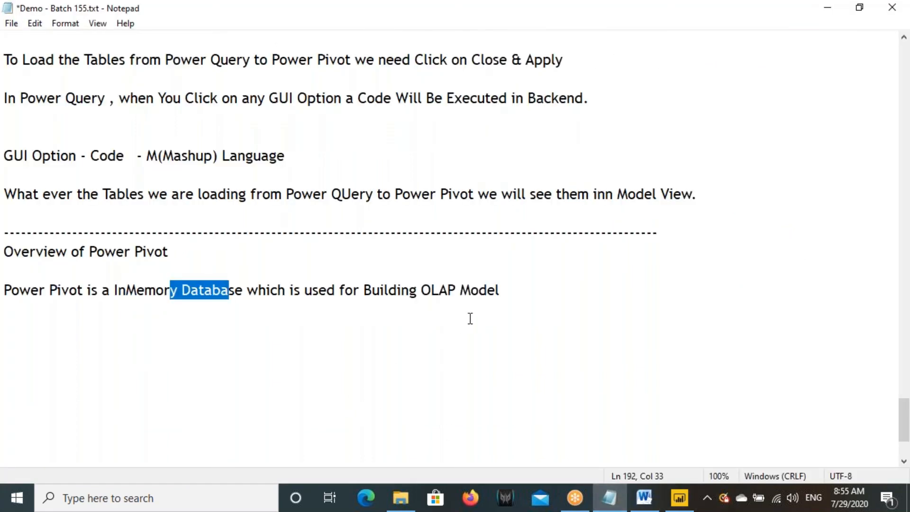
Step: Copy the word "Database" from the Power Pivot definition onto a new line below it, leaving a blank line between
click(230, 294)
drag(182, 291, 244, 292)
key(ctrl+c)
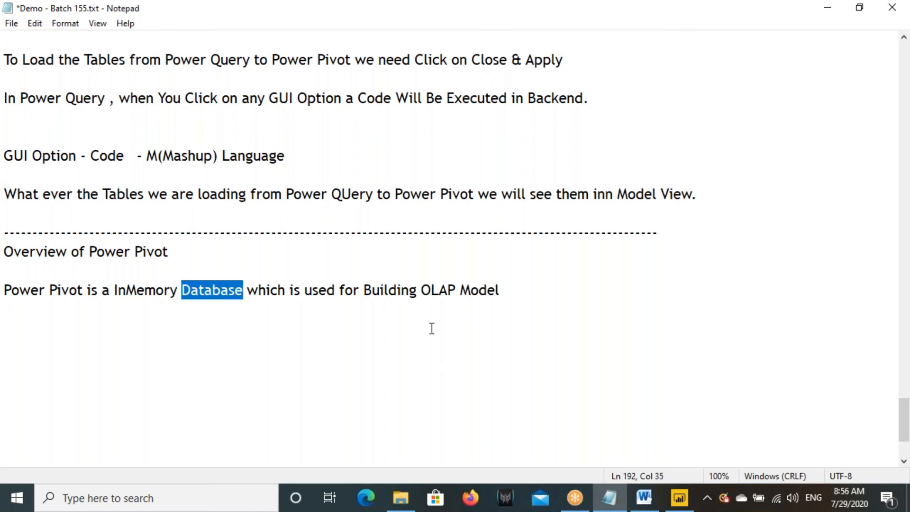
click(510, 291)
key(Return)
key(Return)
key(ctrl+v)
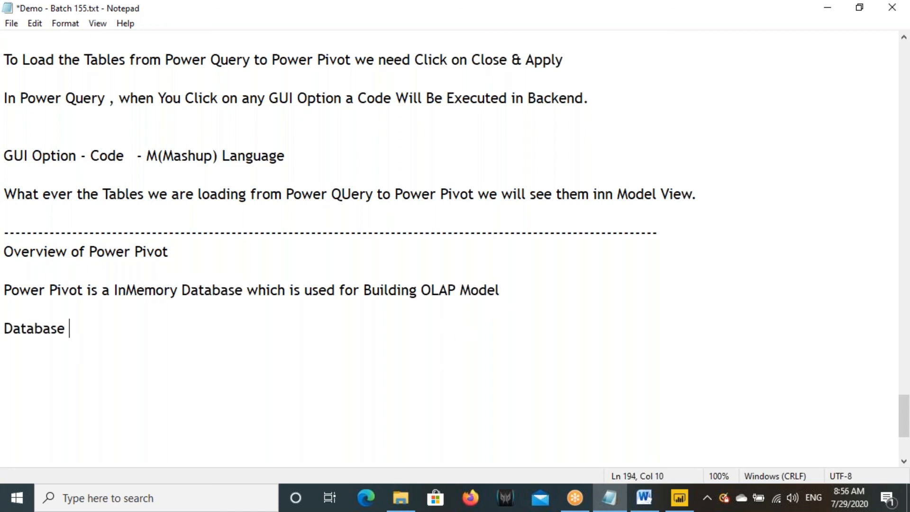
Step: Complete the new Database line with "- Database is used for Storing the Data in the Form of Tables."
text(- Database is u)
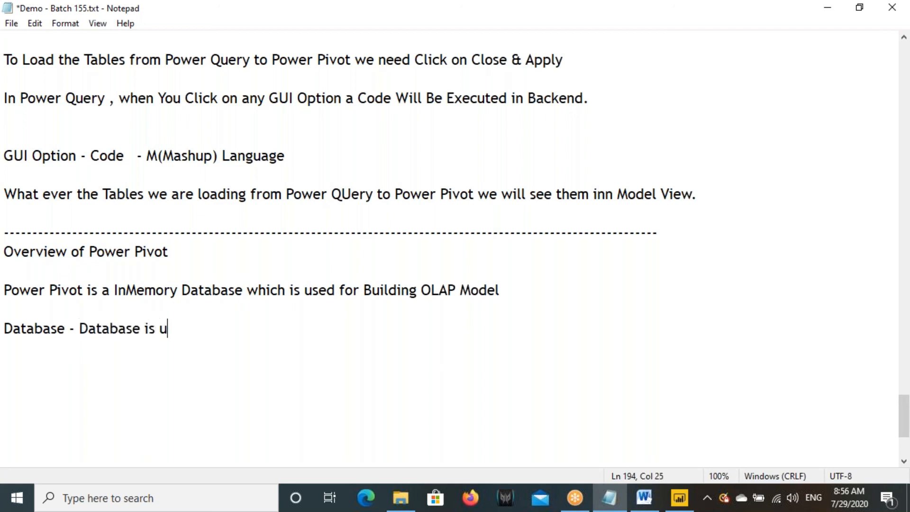
text(sed for S)
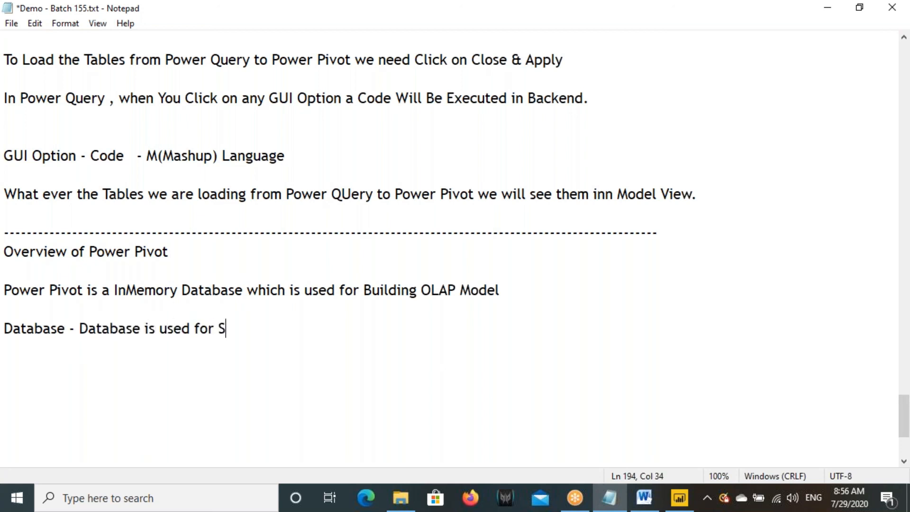
text(toring t)
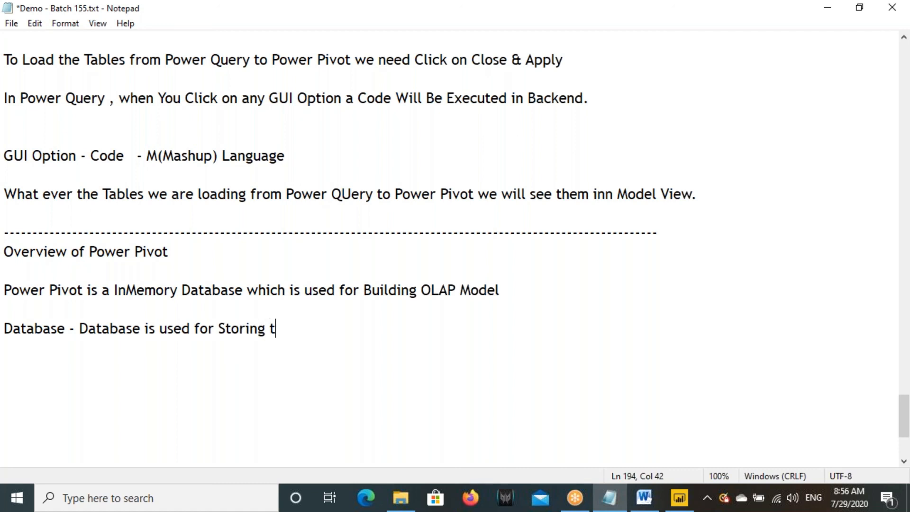
text(he Data in )
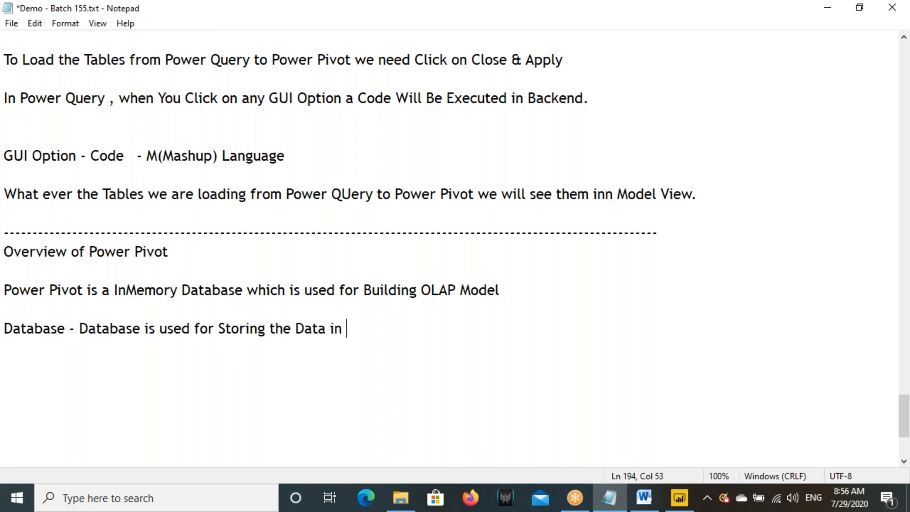
text(the Form of)
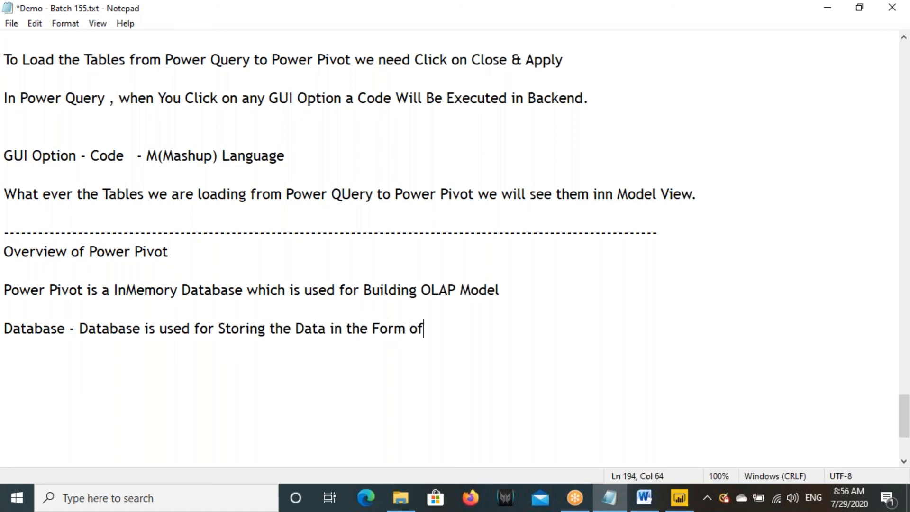
text( Tables.)
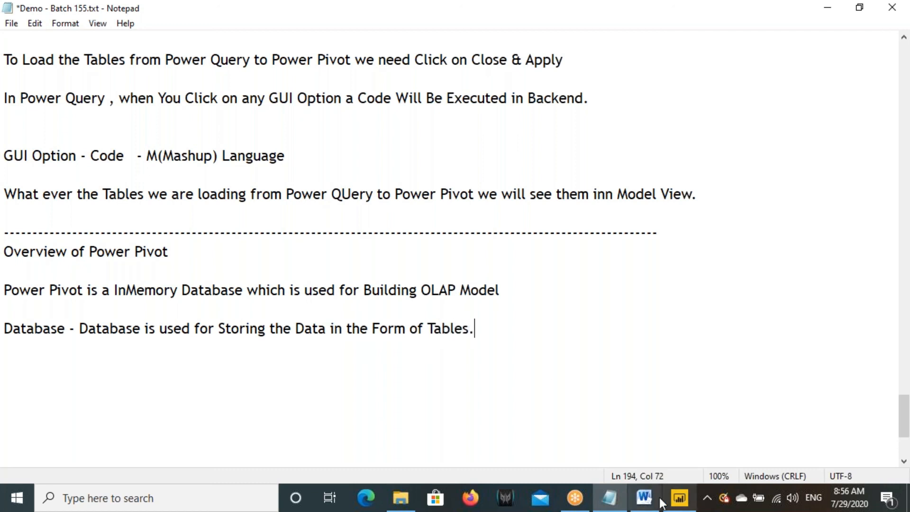
Step: In the Word diagram, temporarily box Power Pivot in red and link it to the Analysis text under OLAP /Dataset
click(644, 498)
click(408, 288)
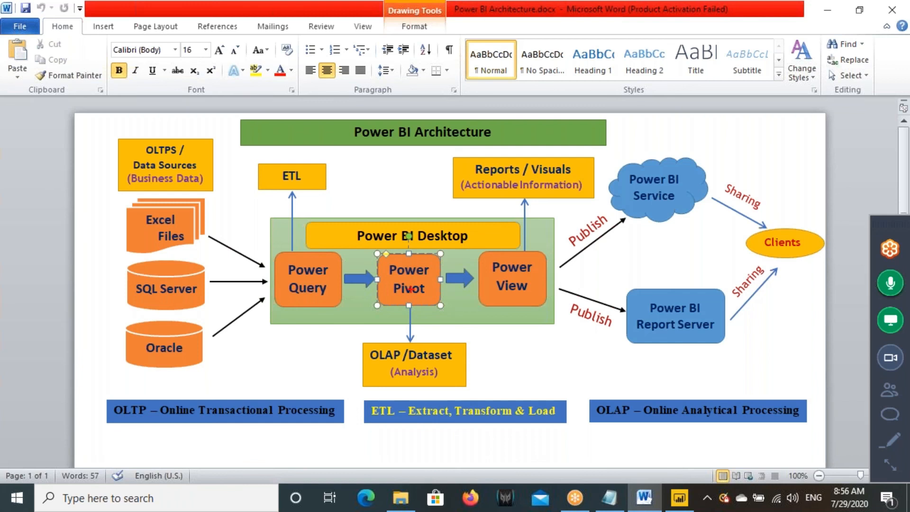
drag(388, 265, 437, 306)
mouse_move(423, 366)
mouse_down()
mouse_move(430, 391)
mouse_move(420, 307)
mouse_up()
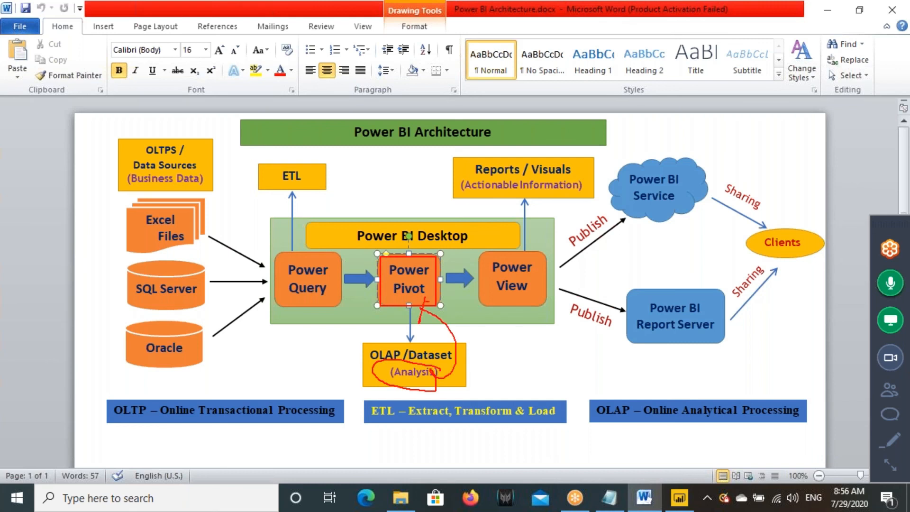
Step: Switch to Power BI Desktop and examine the loaded tables around SALES DATA in the Model view
click(679, 498)
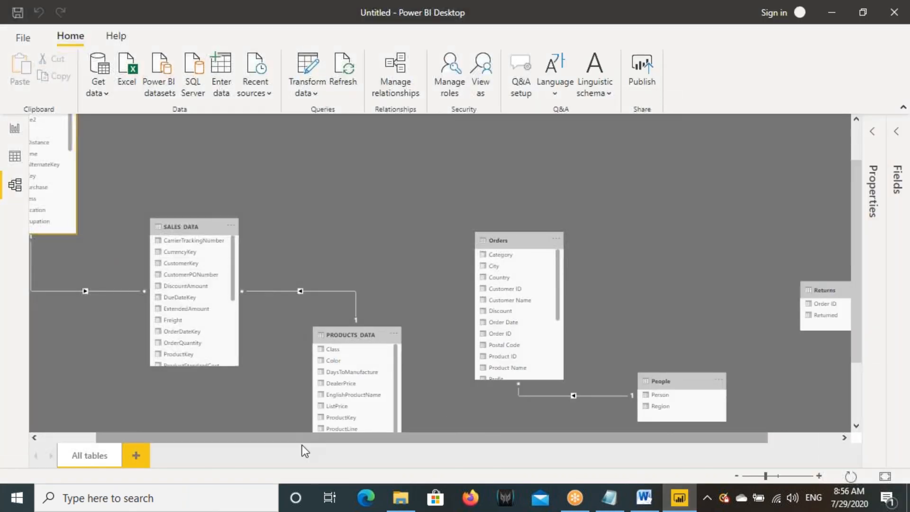
drag(289, 440, 235, 440)
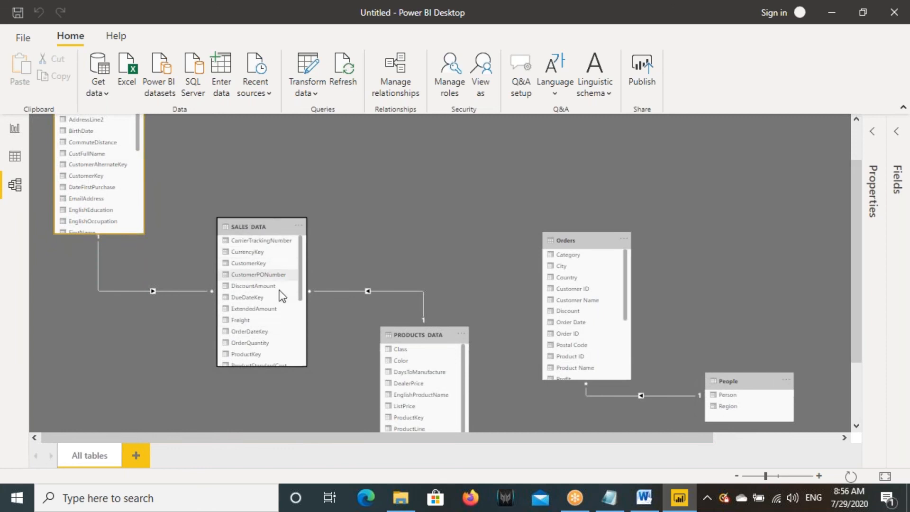
Step: Highlight Power Pivot in the Word diagram and the word InMemory in the Notepad definition
click(644, 497)
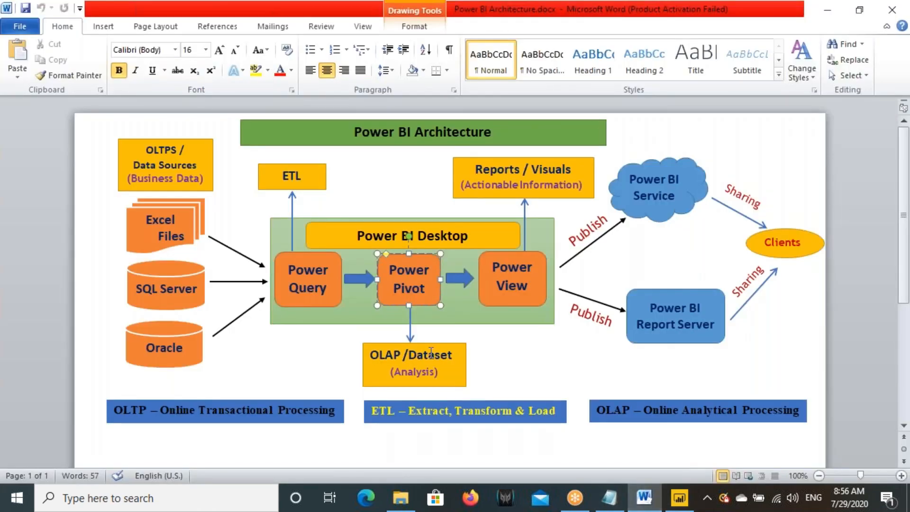
triple_click(426, 290)
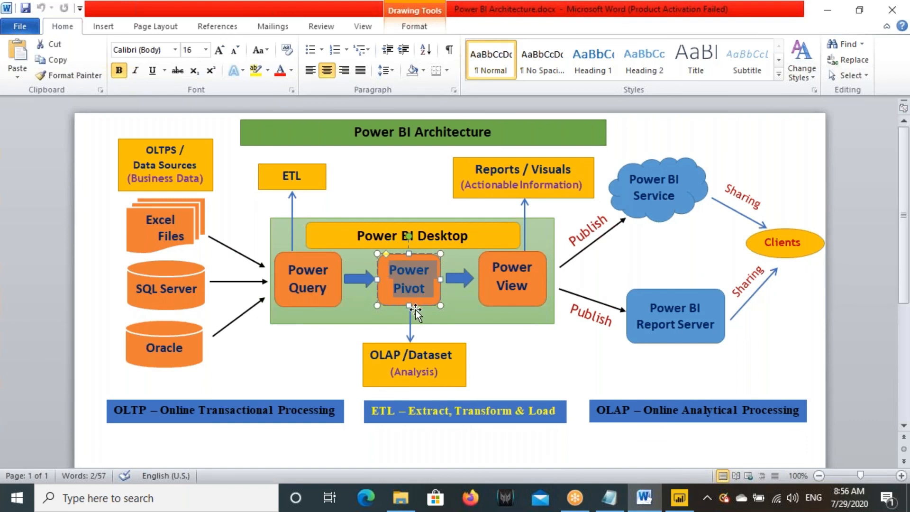
click(605, 494)
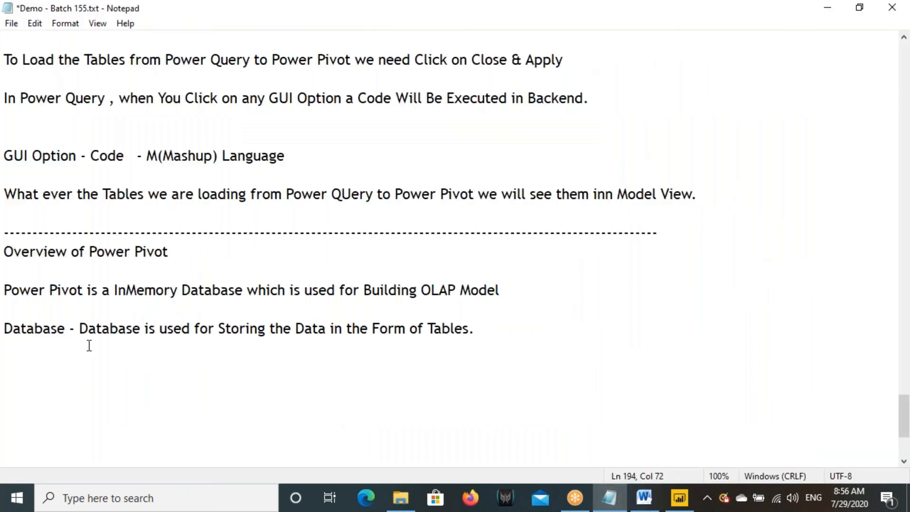
drag(113, 290, 177, 288)
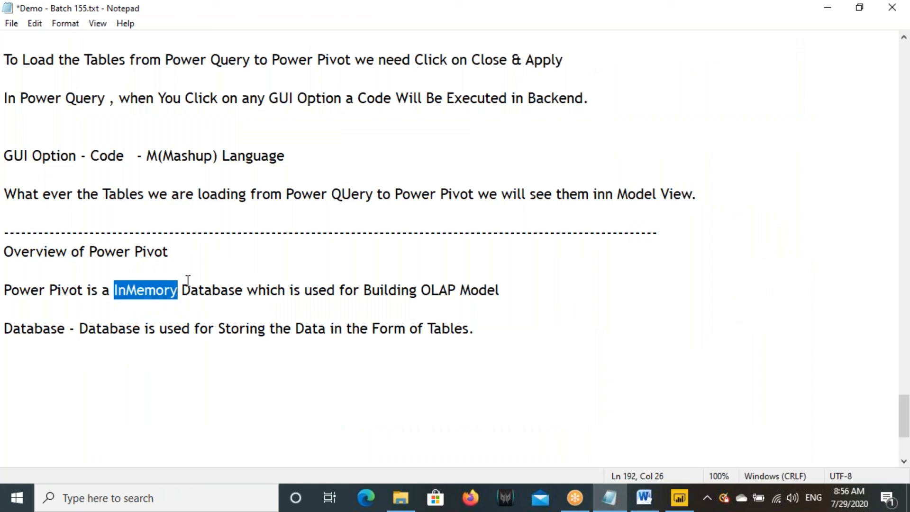
Step: Switch to File Explorer and open Power Pivot.docx from Power BI Material\Power Pivot on Local Disk (D:)
click(401, 497)
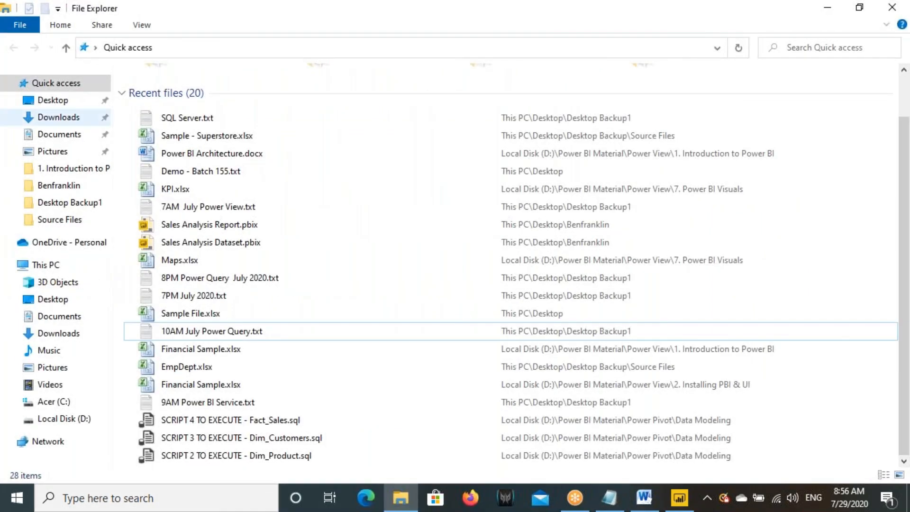
click(58, 419)
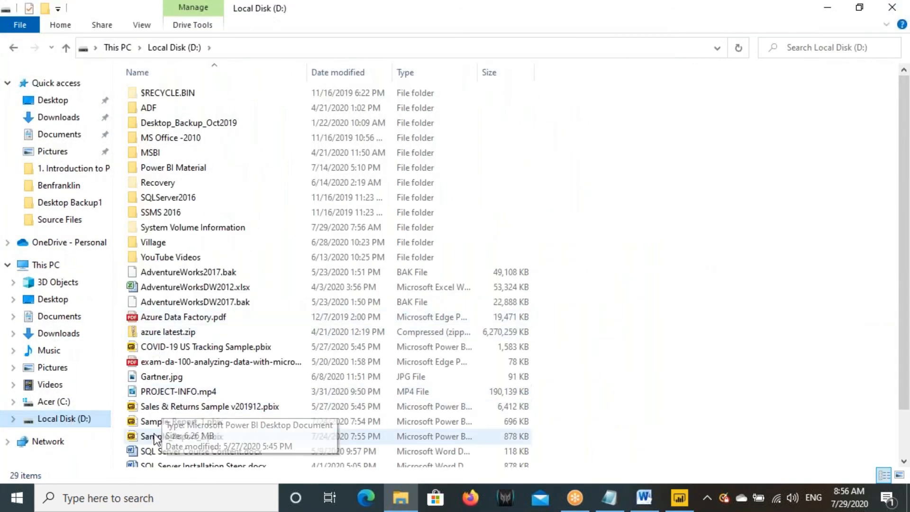
double_click(173, 168)
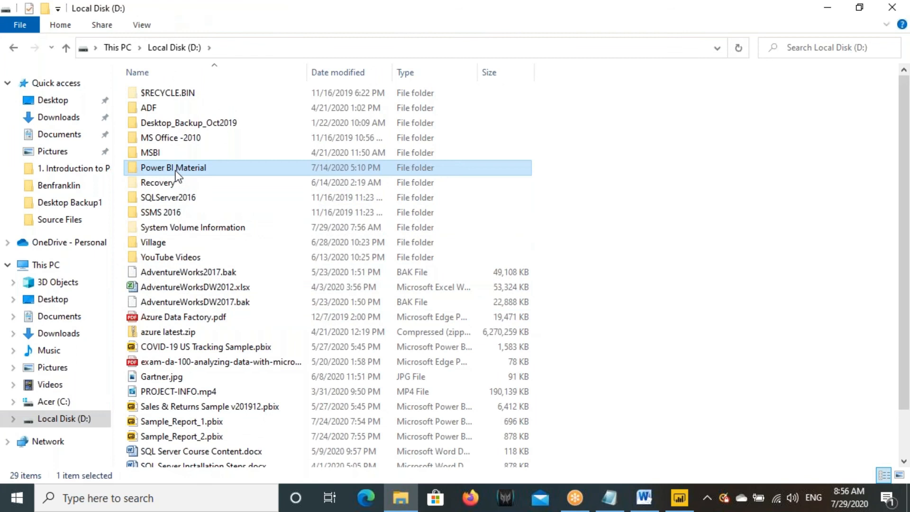
double_click(179, 187)
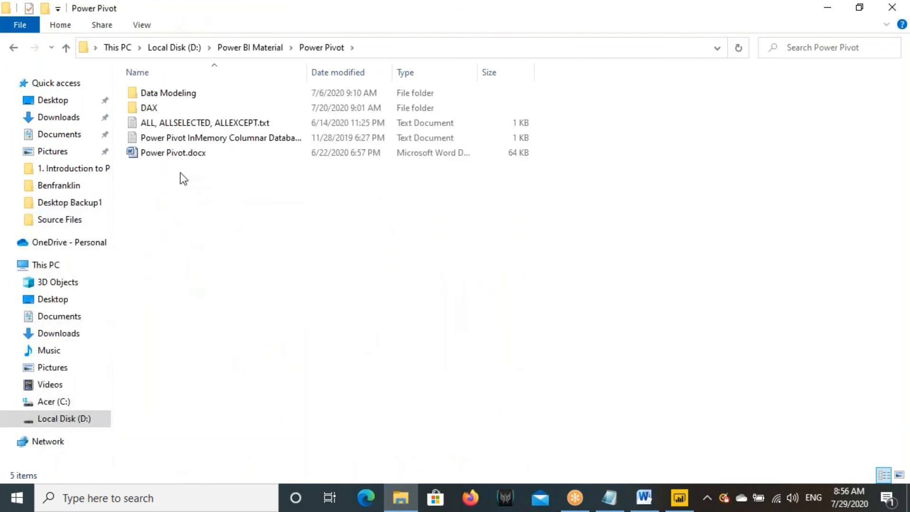
click(179, 158)
double_click(178, 158)
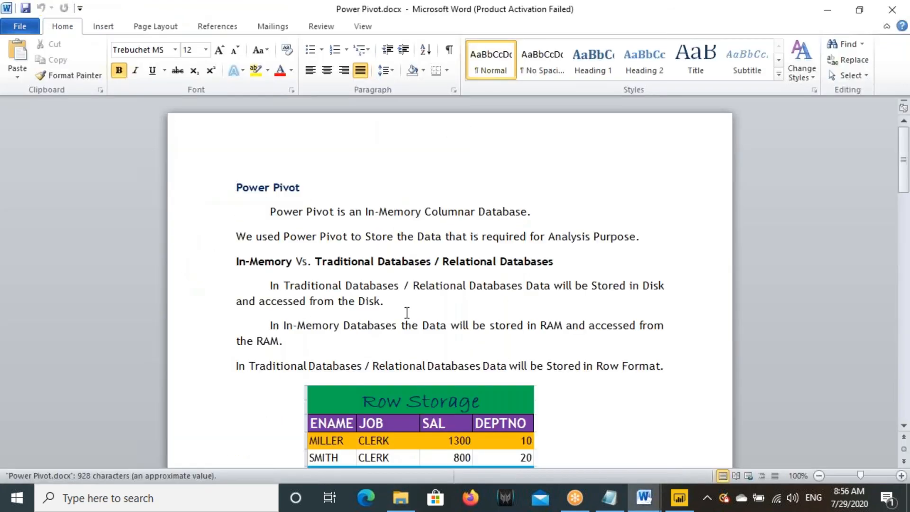
Step: Highlight both sides of the In-Memory Vs. Traditional Databases heading and compare the Row Storage and Columnar Storage pictures
drag(324, 264, 528, 262)
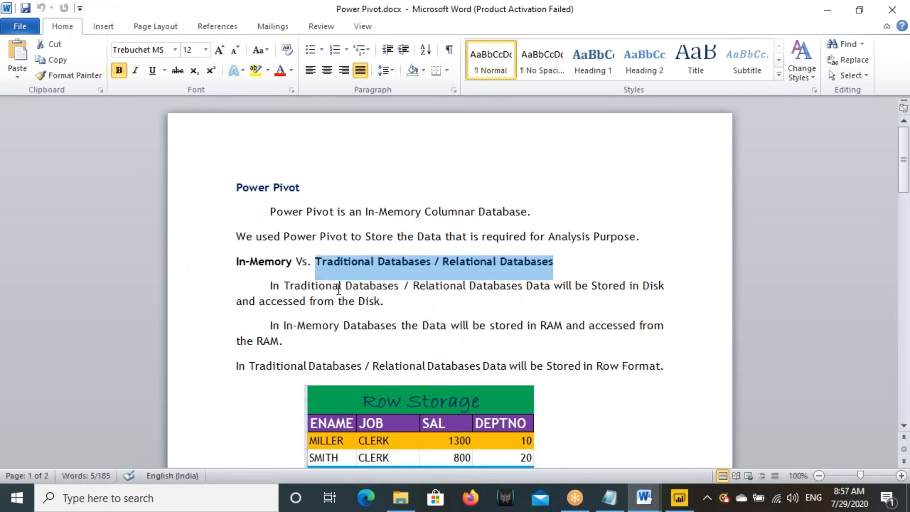
drag(238, 264, 272, 262)
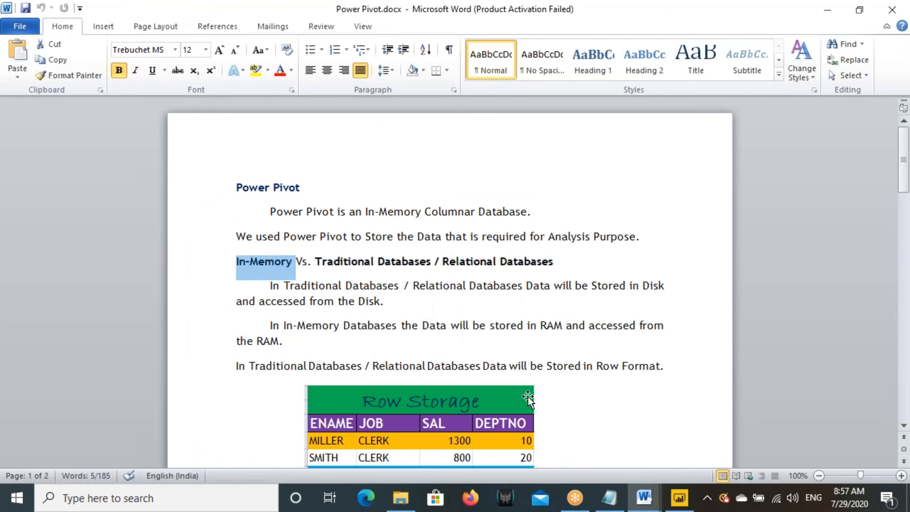
scroll(514, 412, down, 13)
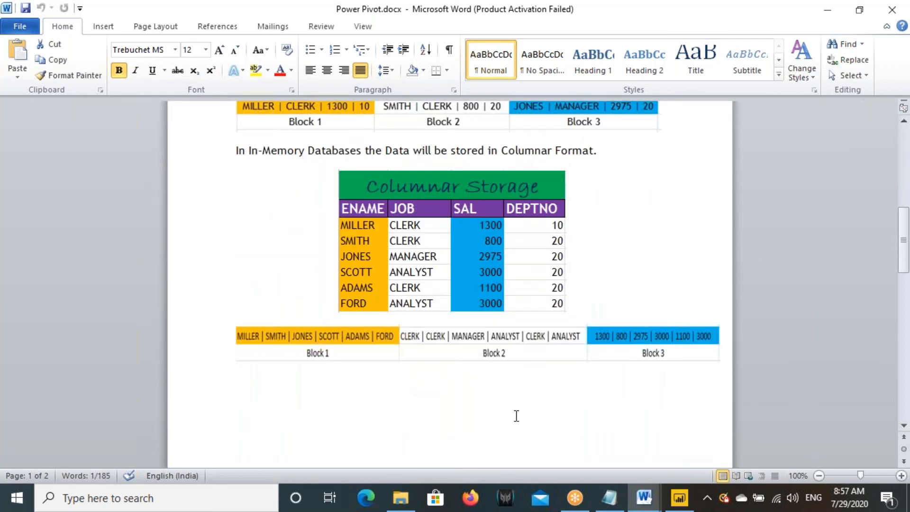
scroll(516, 416, up, 10)
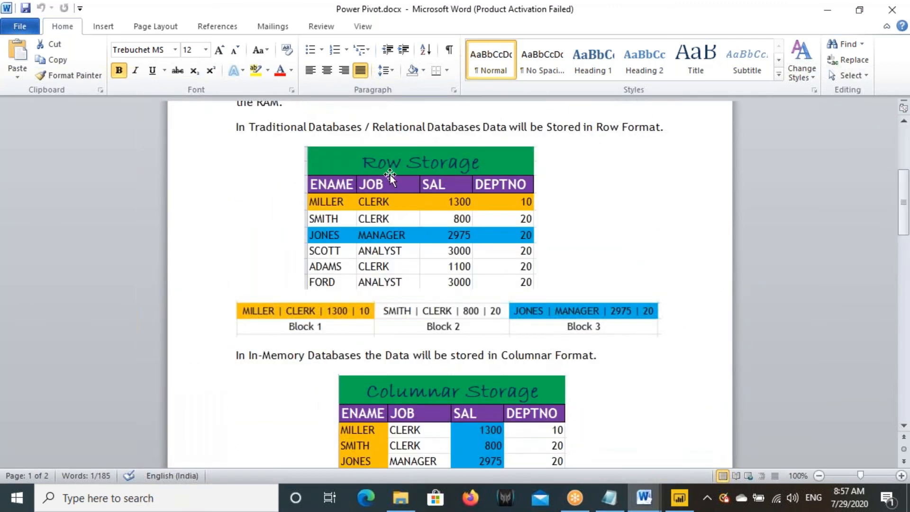
click(390, 167)
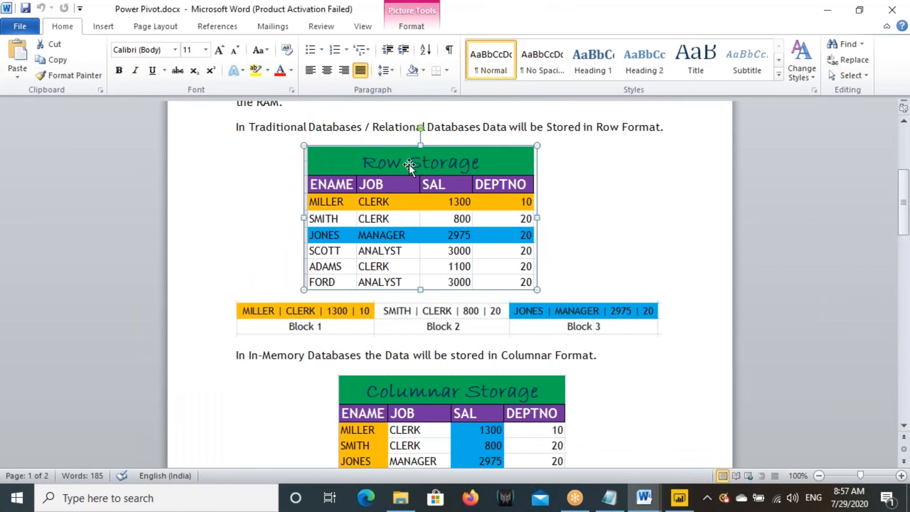
scroll(462, 264, down, 3)
scroll(416, 264, down, 3)
click(414, 263)
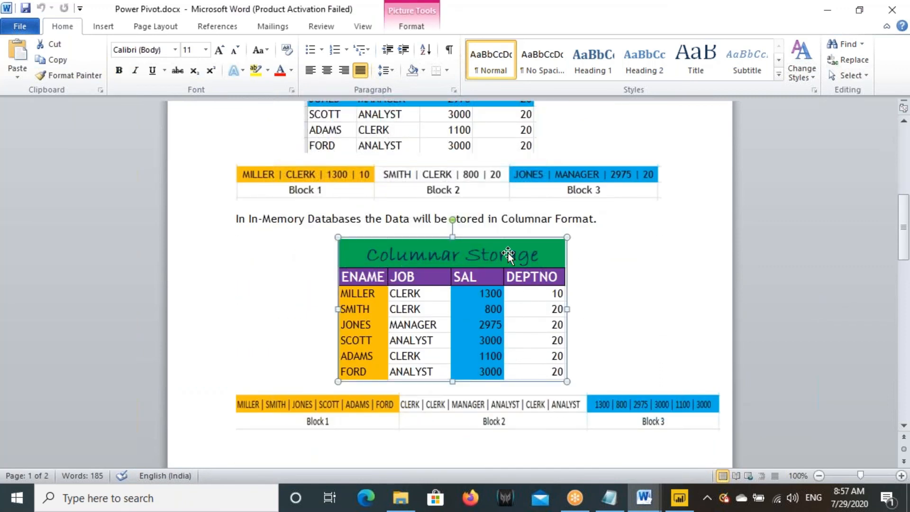
Step: Review and highlight the Advantages of In-Memory Columnar Databases section with its numbered points near the end of the document
scroll(496, 351, down, 20)
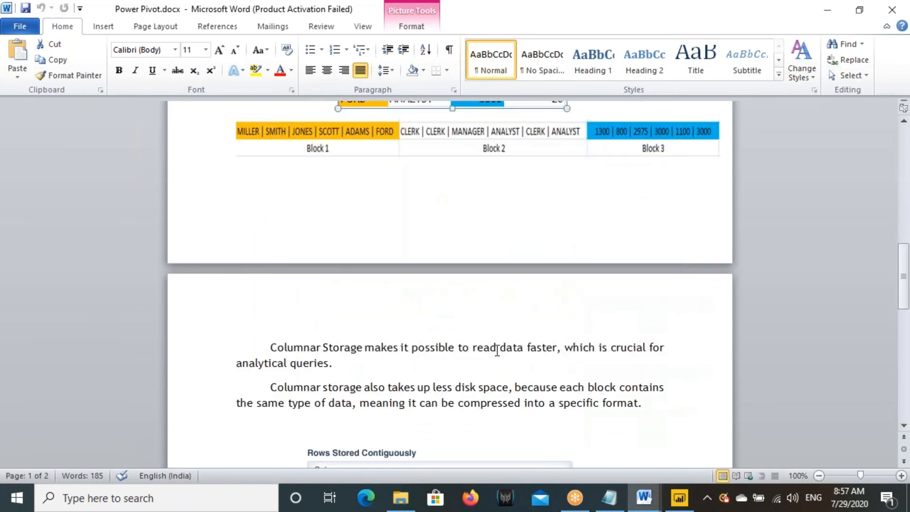
scroll(450, 285, down, 4)
drag(315, 227, 376, 228)
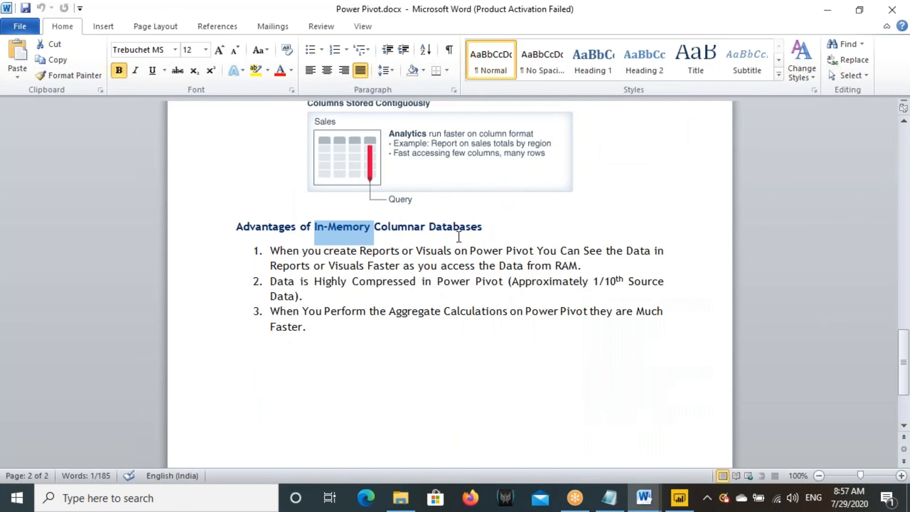
drag(234, 227, 416, 346)
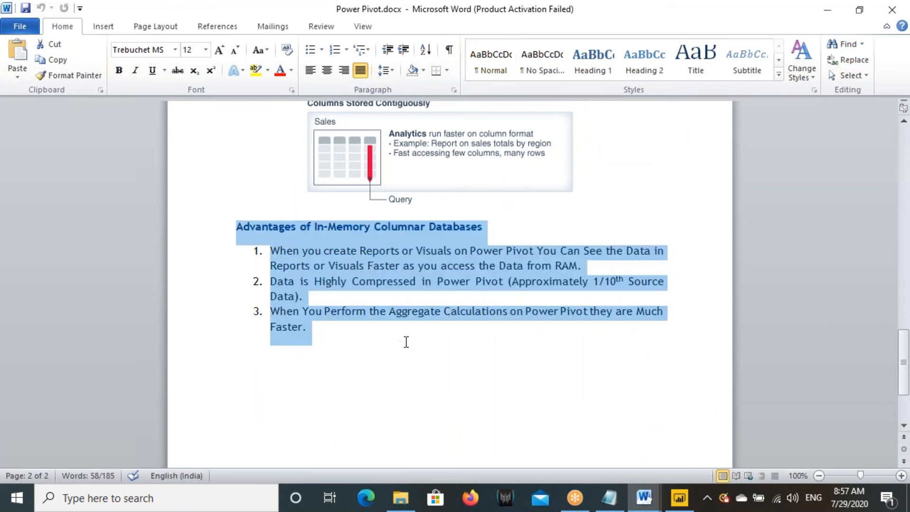
click(373, 301)
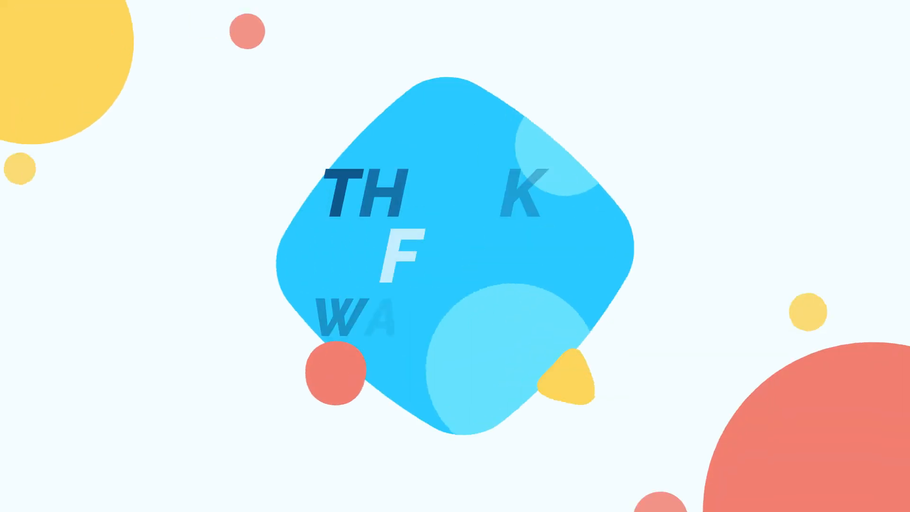